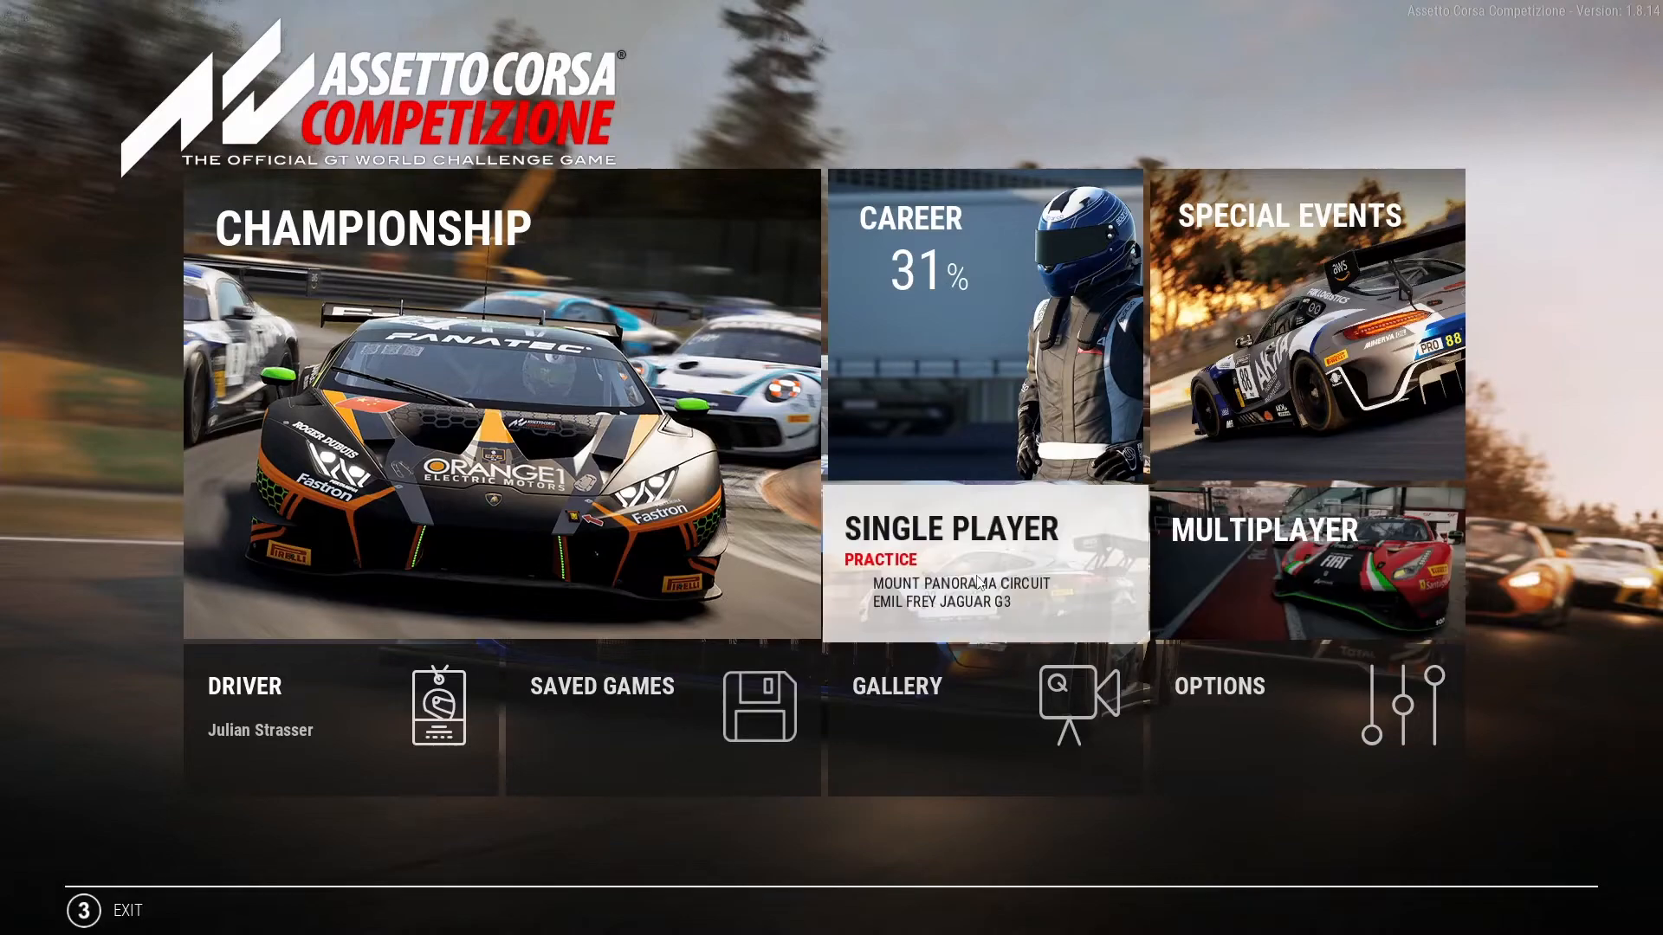
In single player, open the car selection and add a new custom car based on the Ferrari 488 GT3 Evo
{"action": "left_click", "coordinate": [979, 582]}
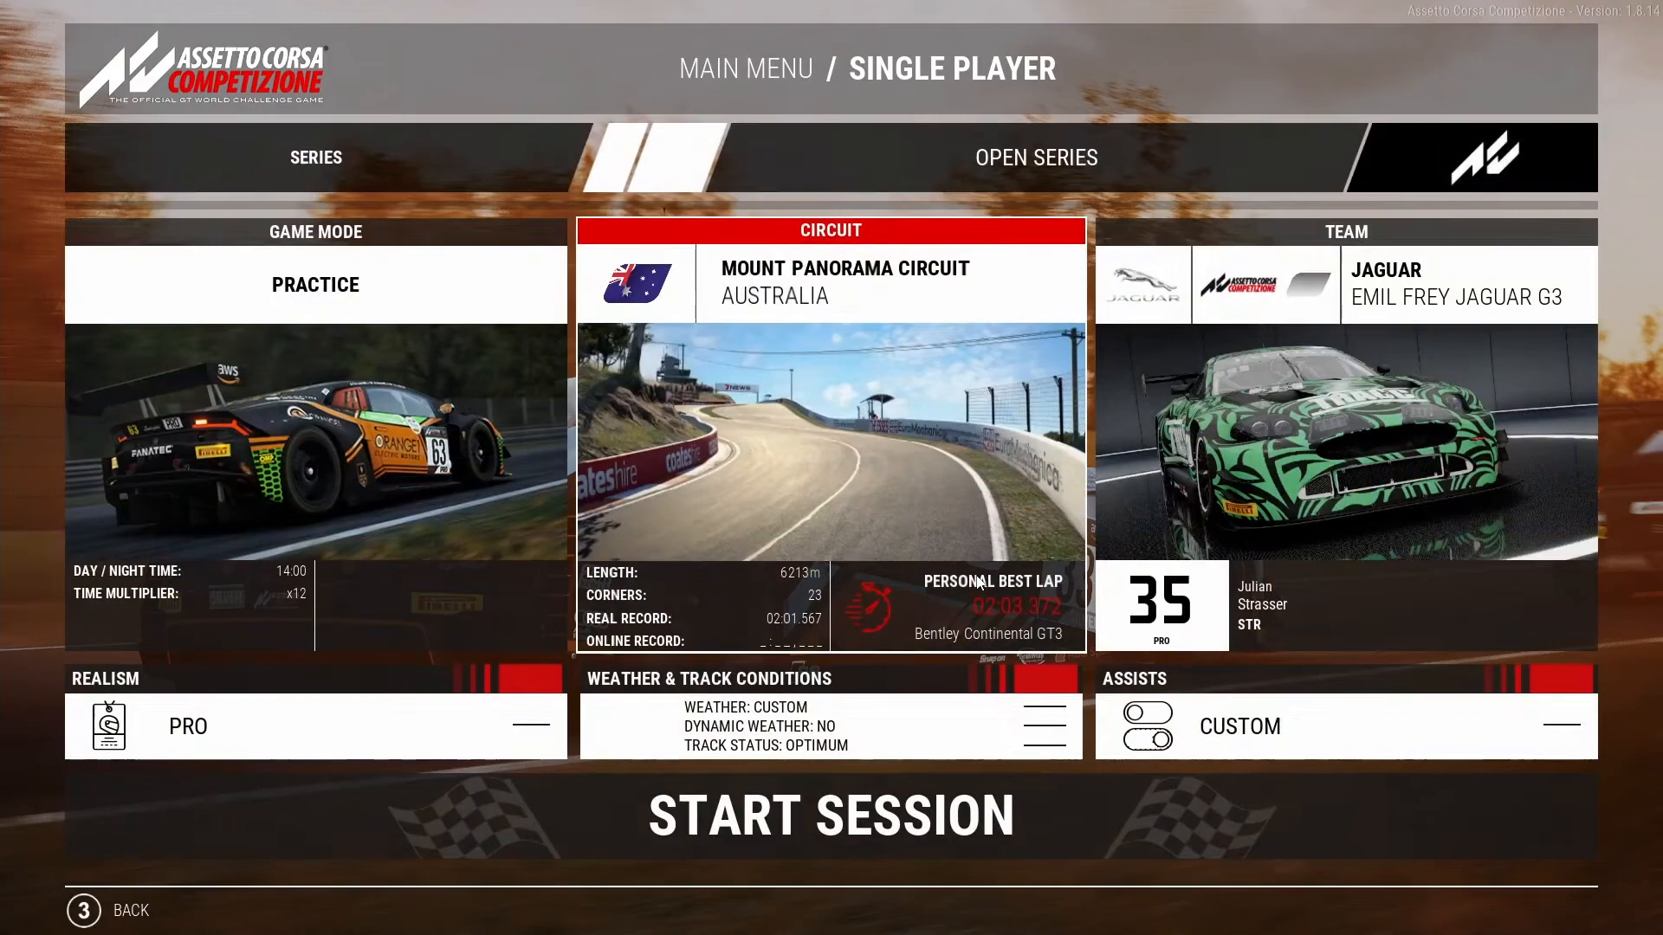
{"action": "left_click", "coordinate": [1353, 428]}
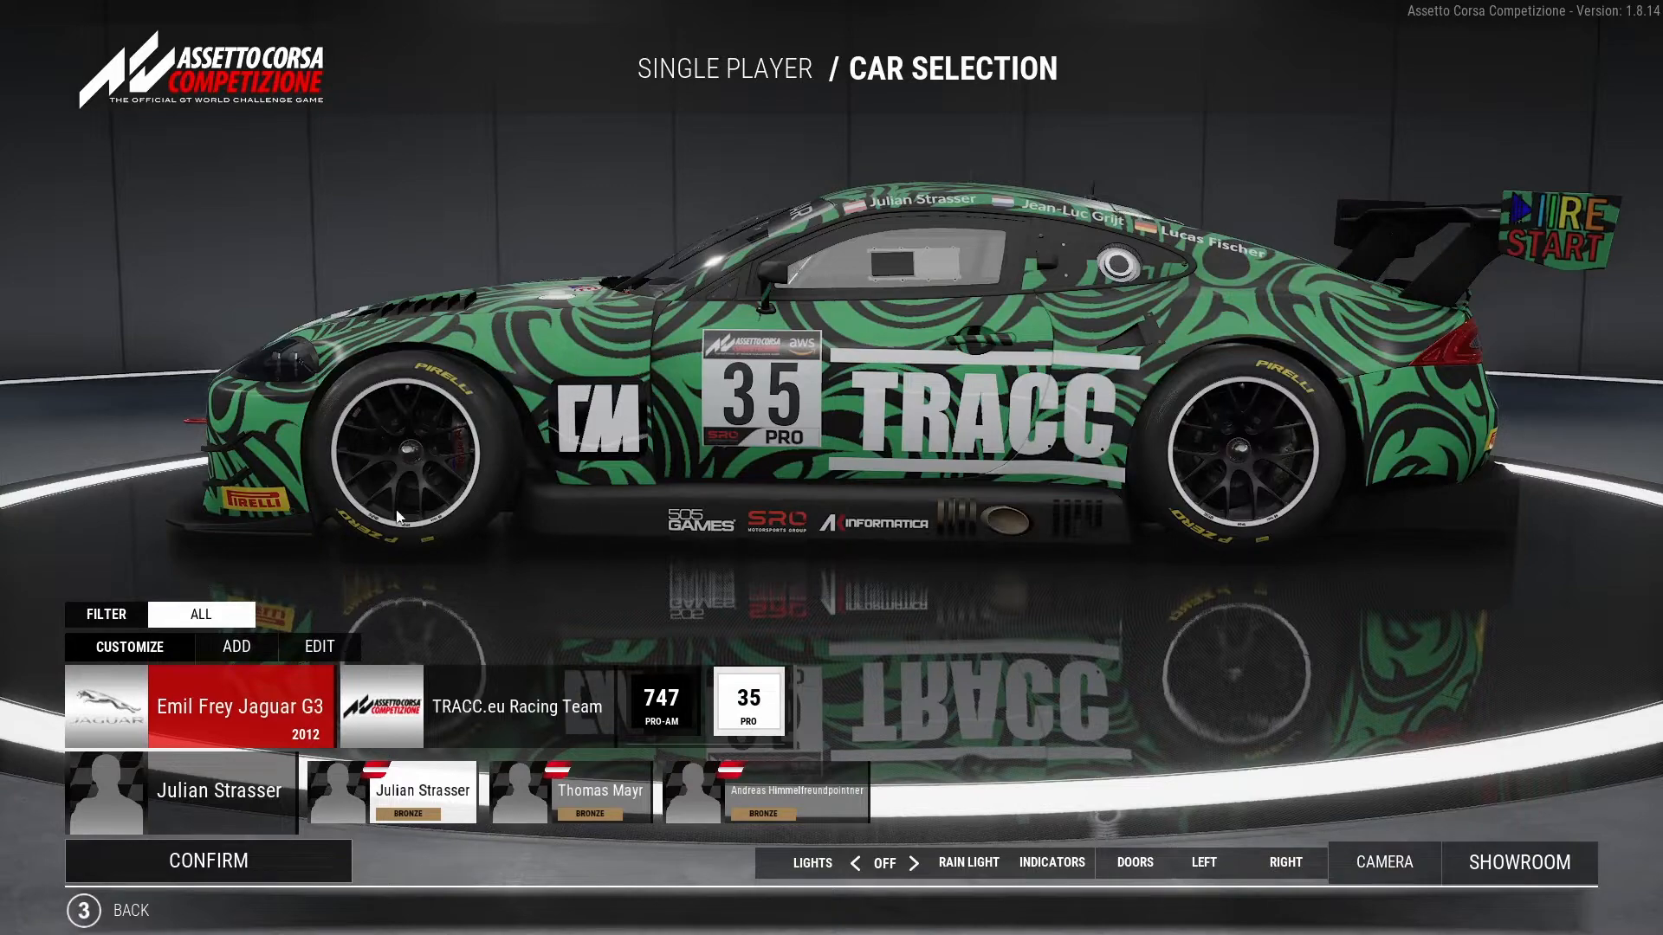
{"action": "left_click", "coordinate": [238, 647]}
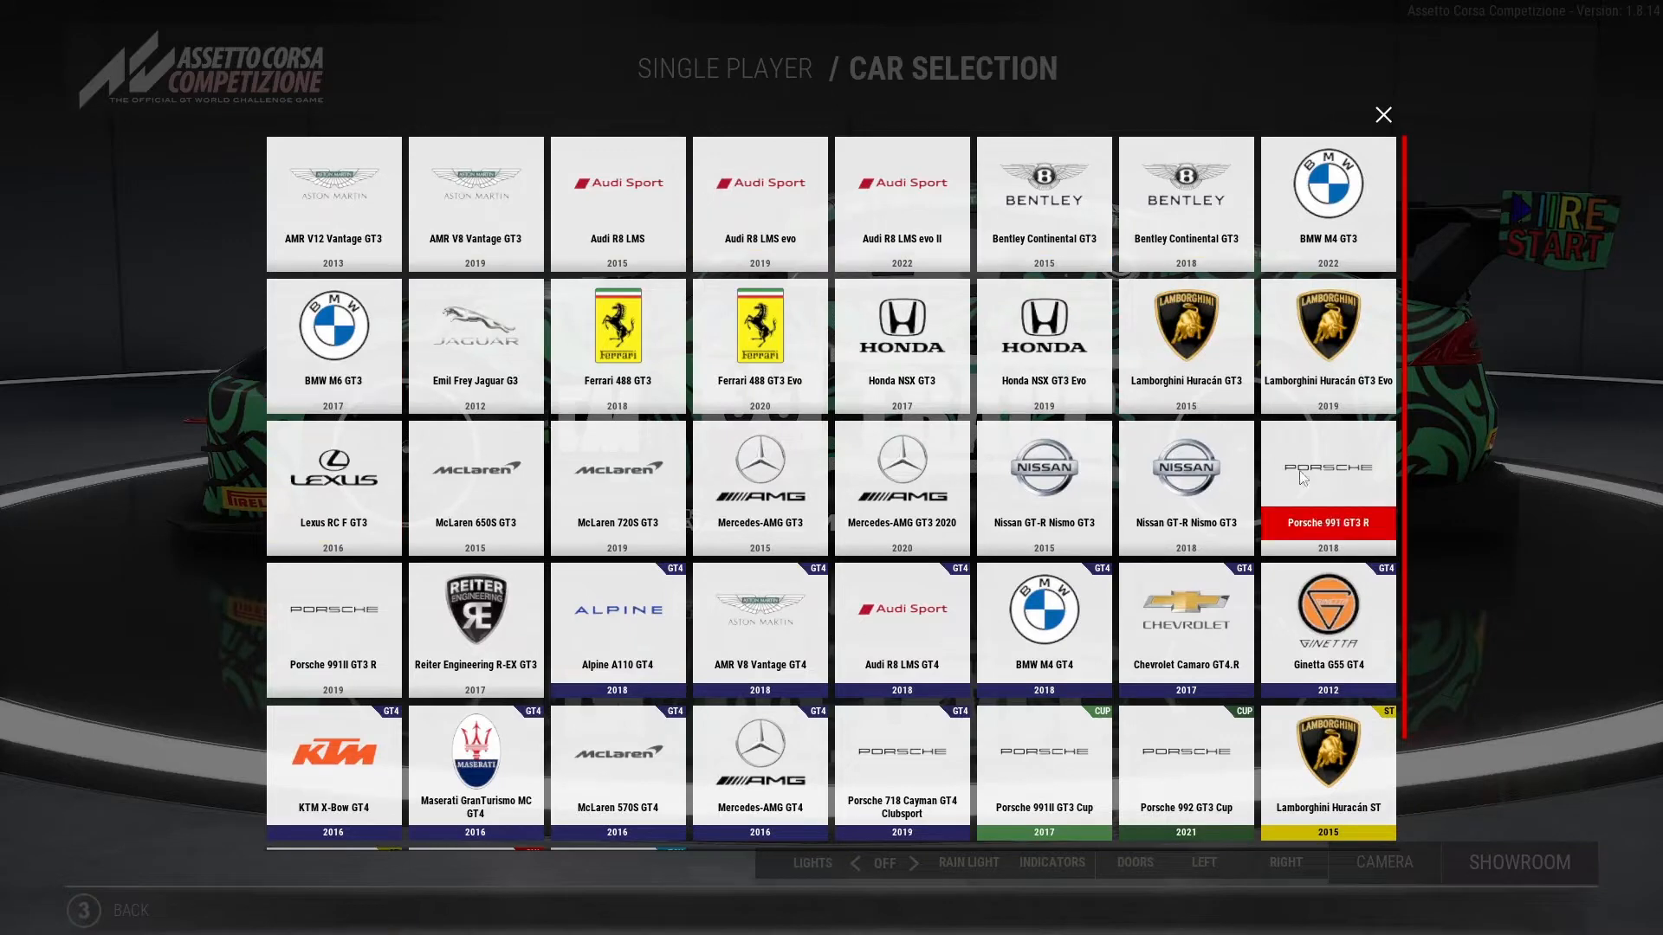
{"action": "scroll", "coordinate": [1066, 382], "scroll_direction": "down", "scroll_amount": 1}
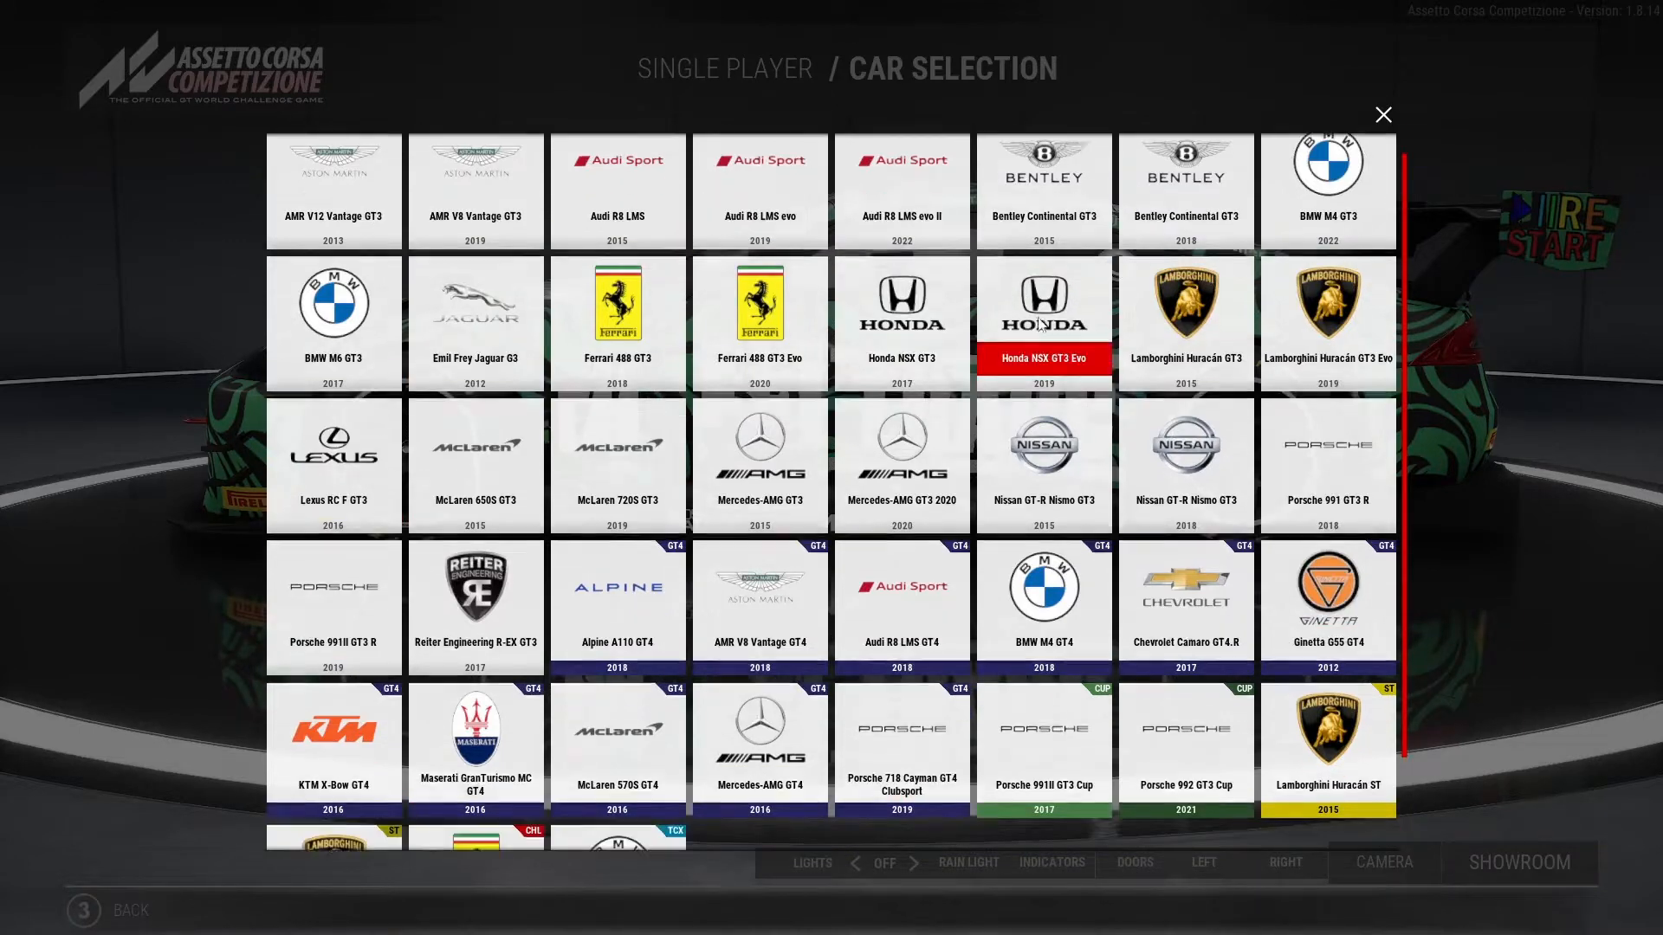
{"action": "scroll", "coordinate": [1058, 703], "scroll_direction": "down", "scroll_amount": 2}
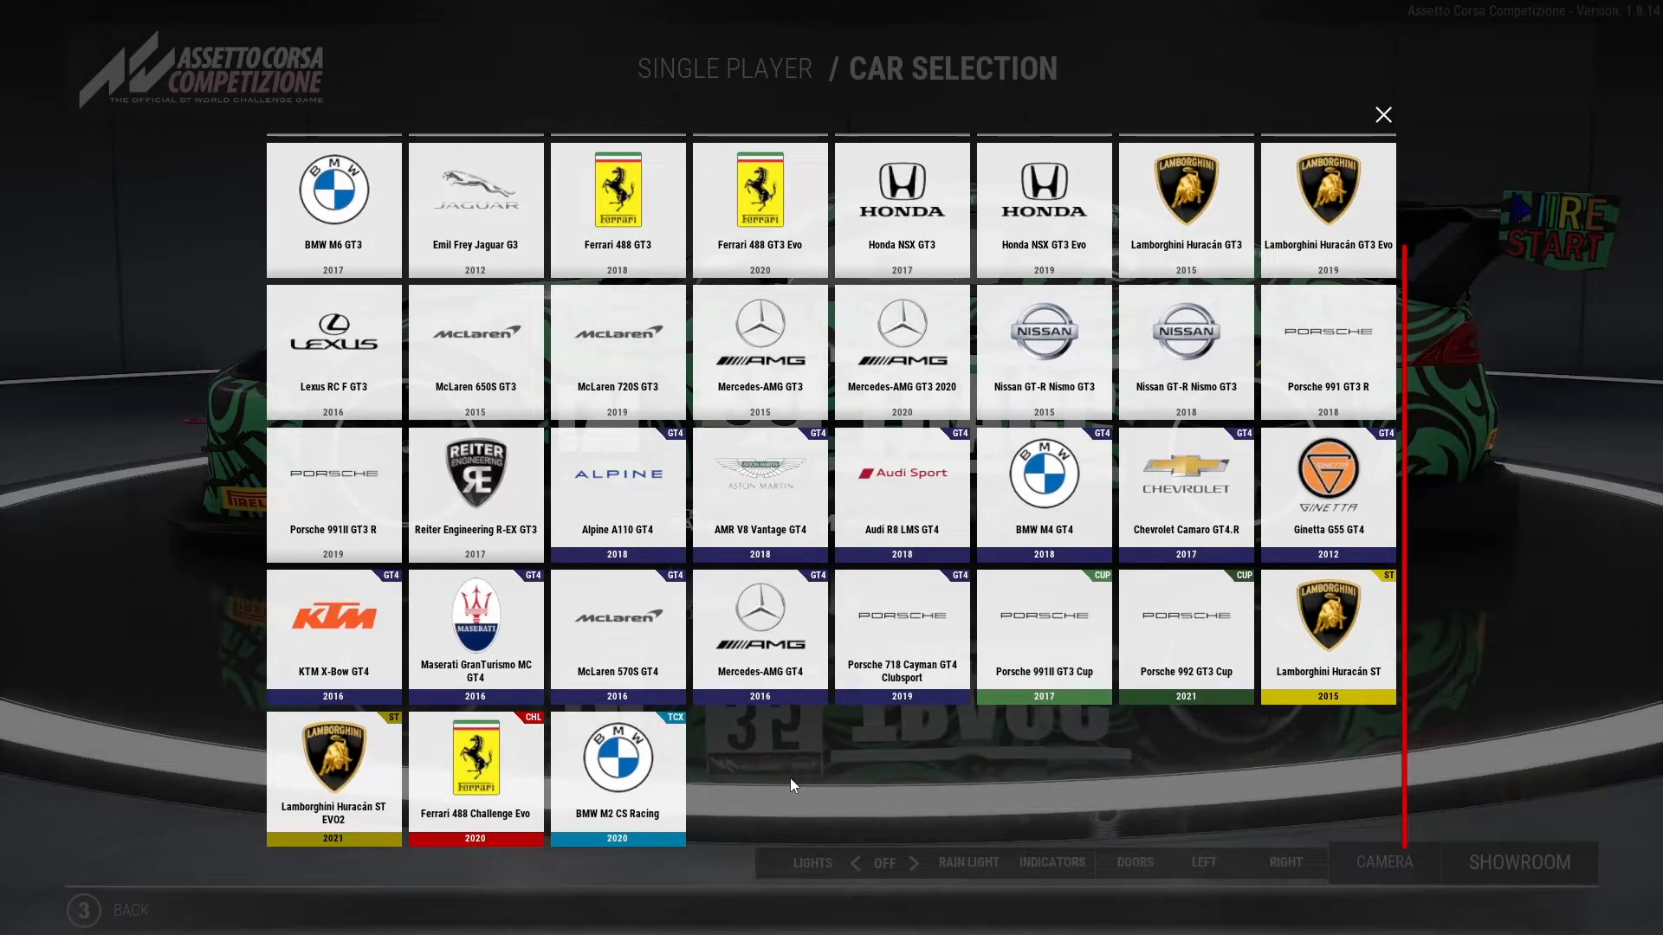
{"action": "scroll", "coordinate": [790, 778], "scroll_direction": "up", "scroll_amount": 3}
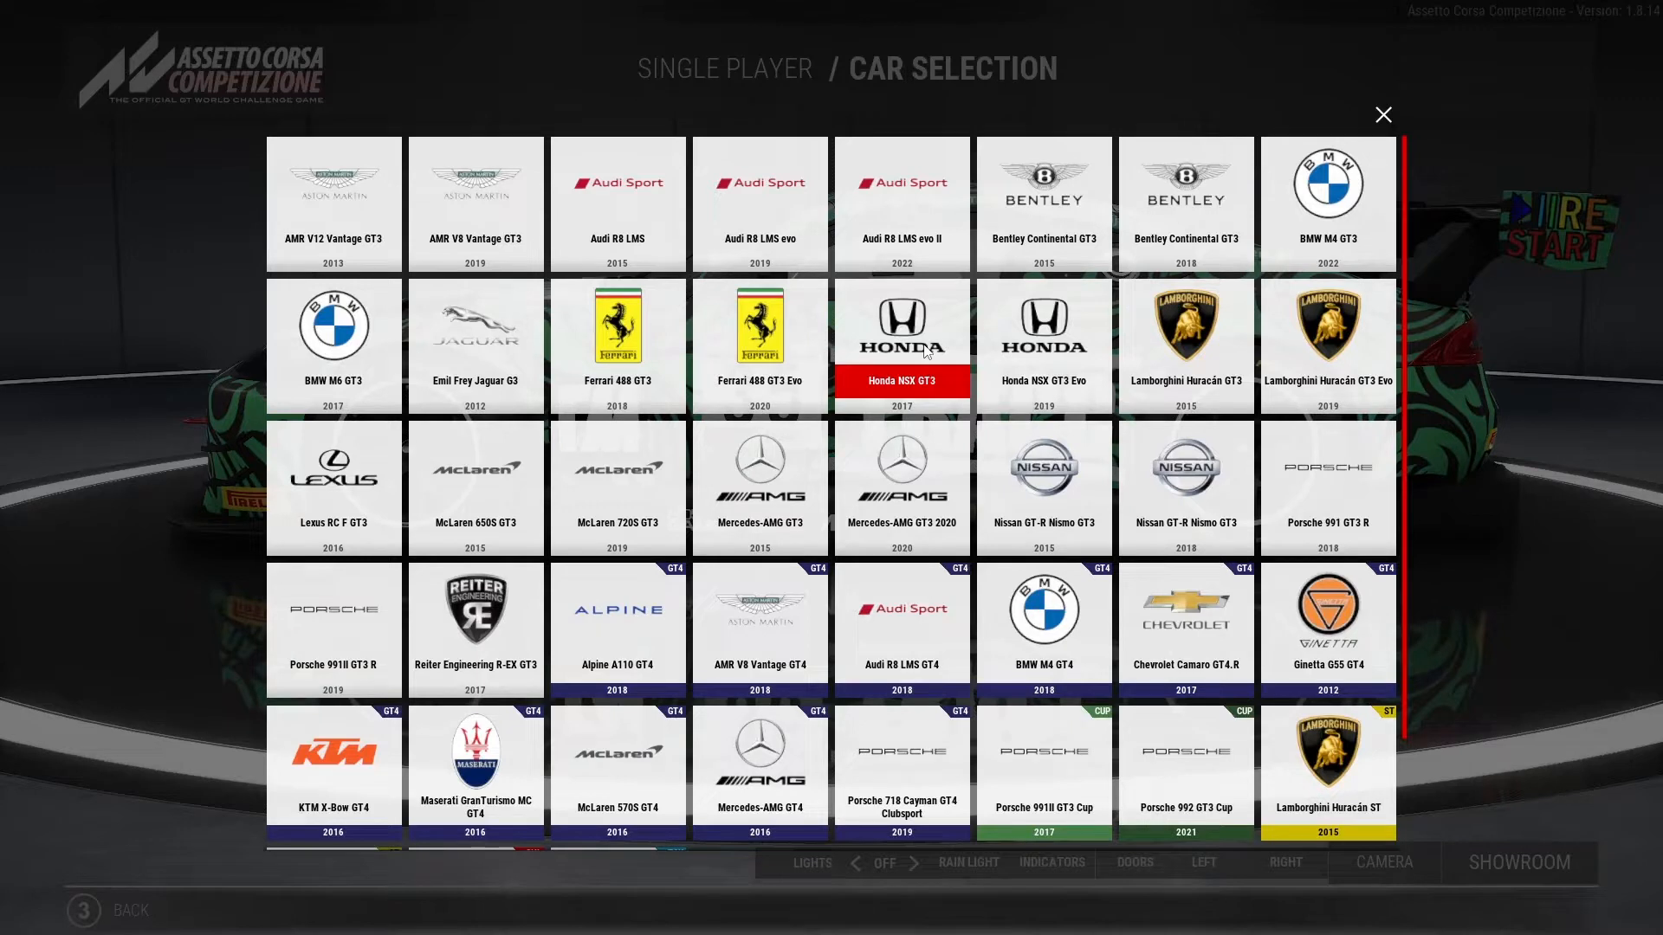
{"action": "left_click", "coordinate": [776, 336]}
Give the custom Ferrari the car number 69 and the team name "Nice Racing"
{"action": "left_click_drag", "start_coordinate": [718, 412], "coordinate": [888, 423]}
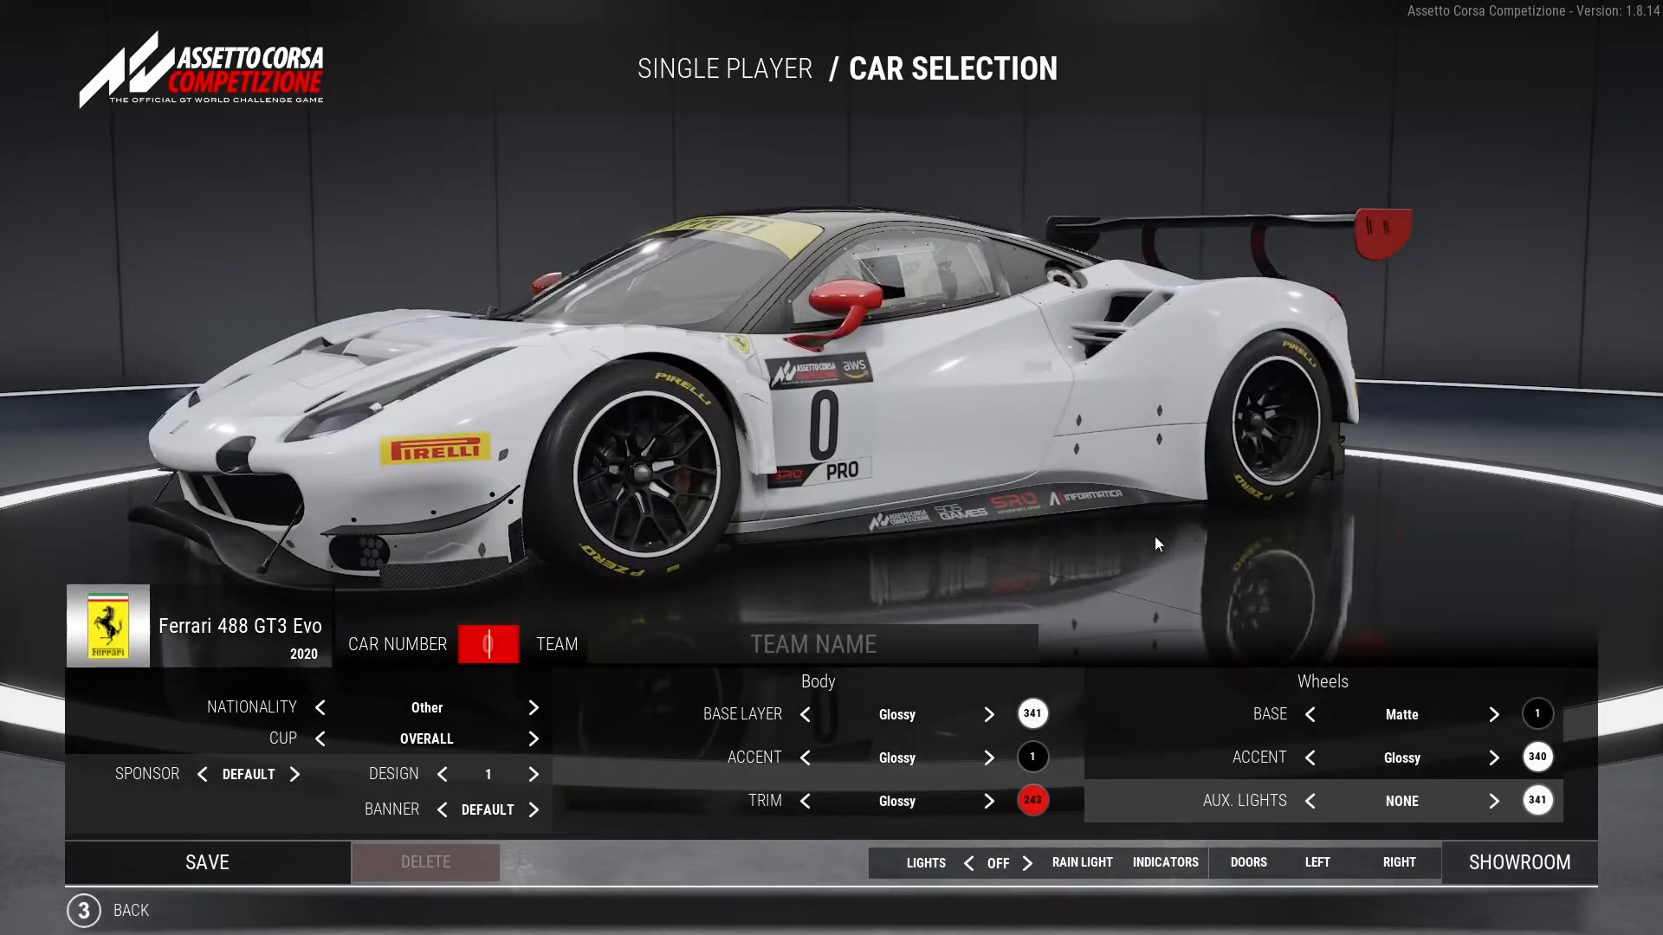
{"action": "type", "text": "69"}
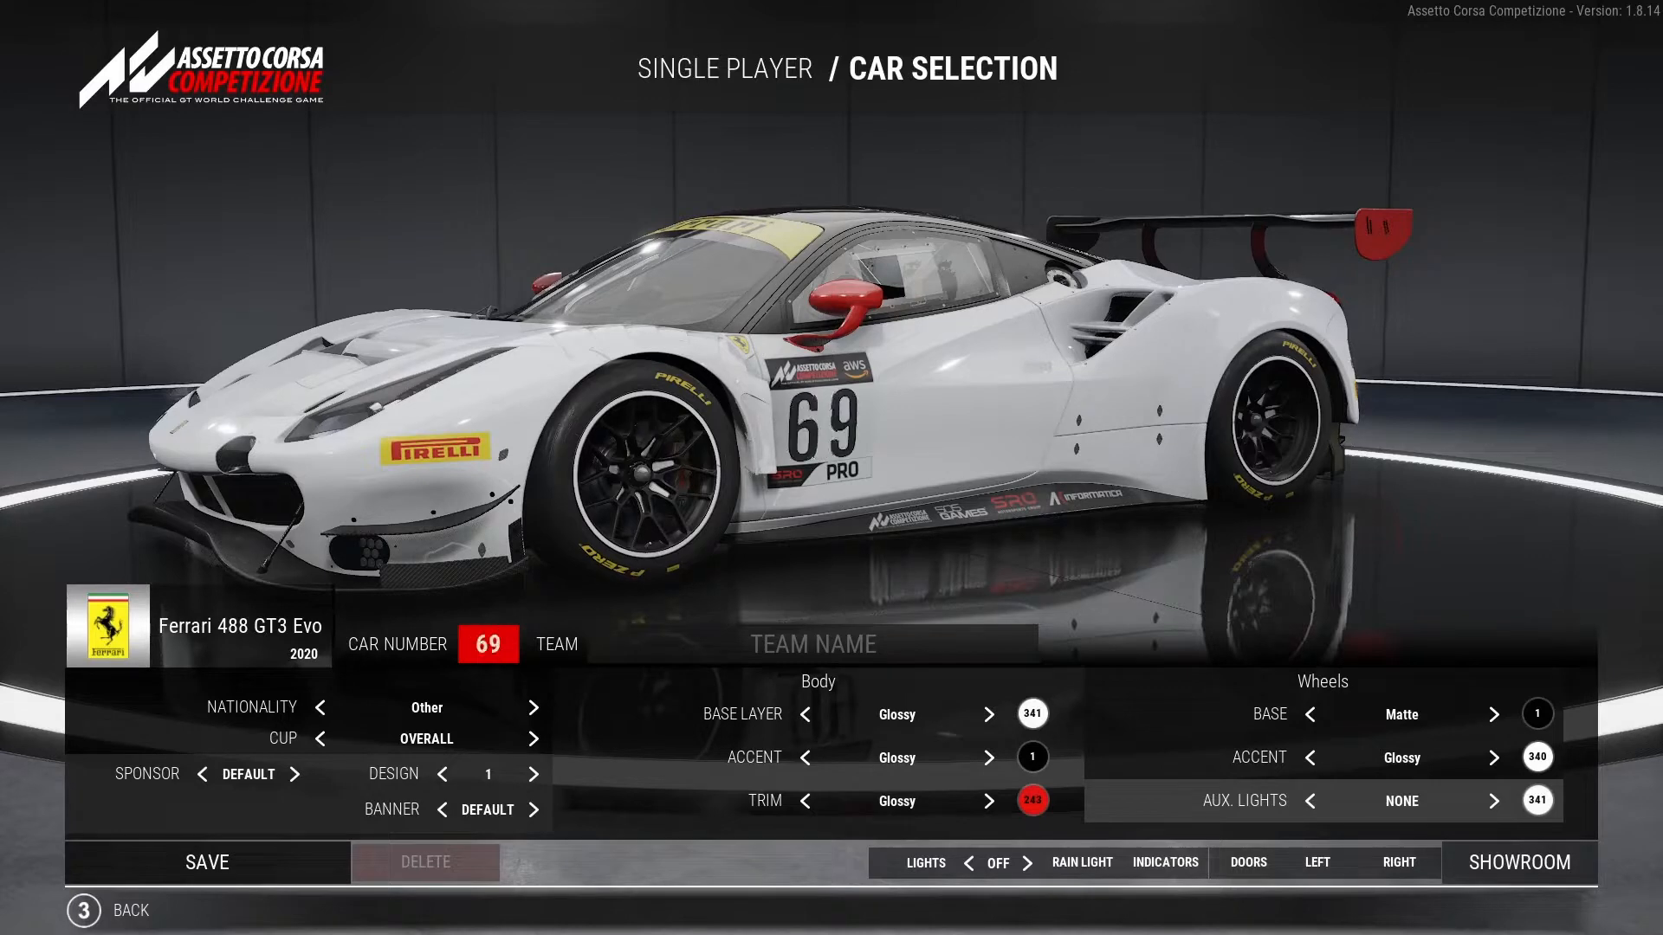
{"action": "left_click", "coordinate": [938, 630]}
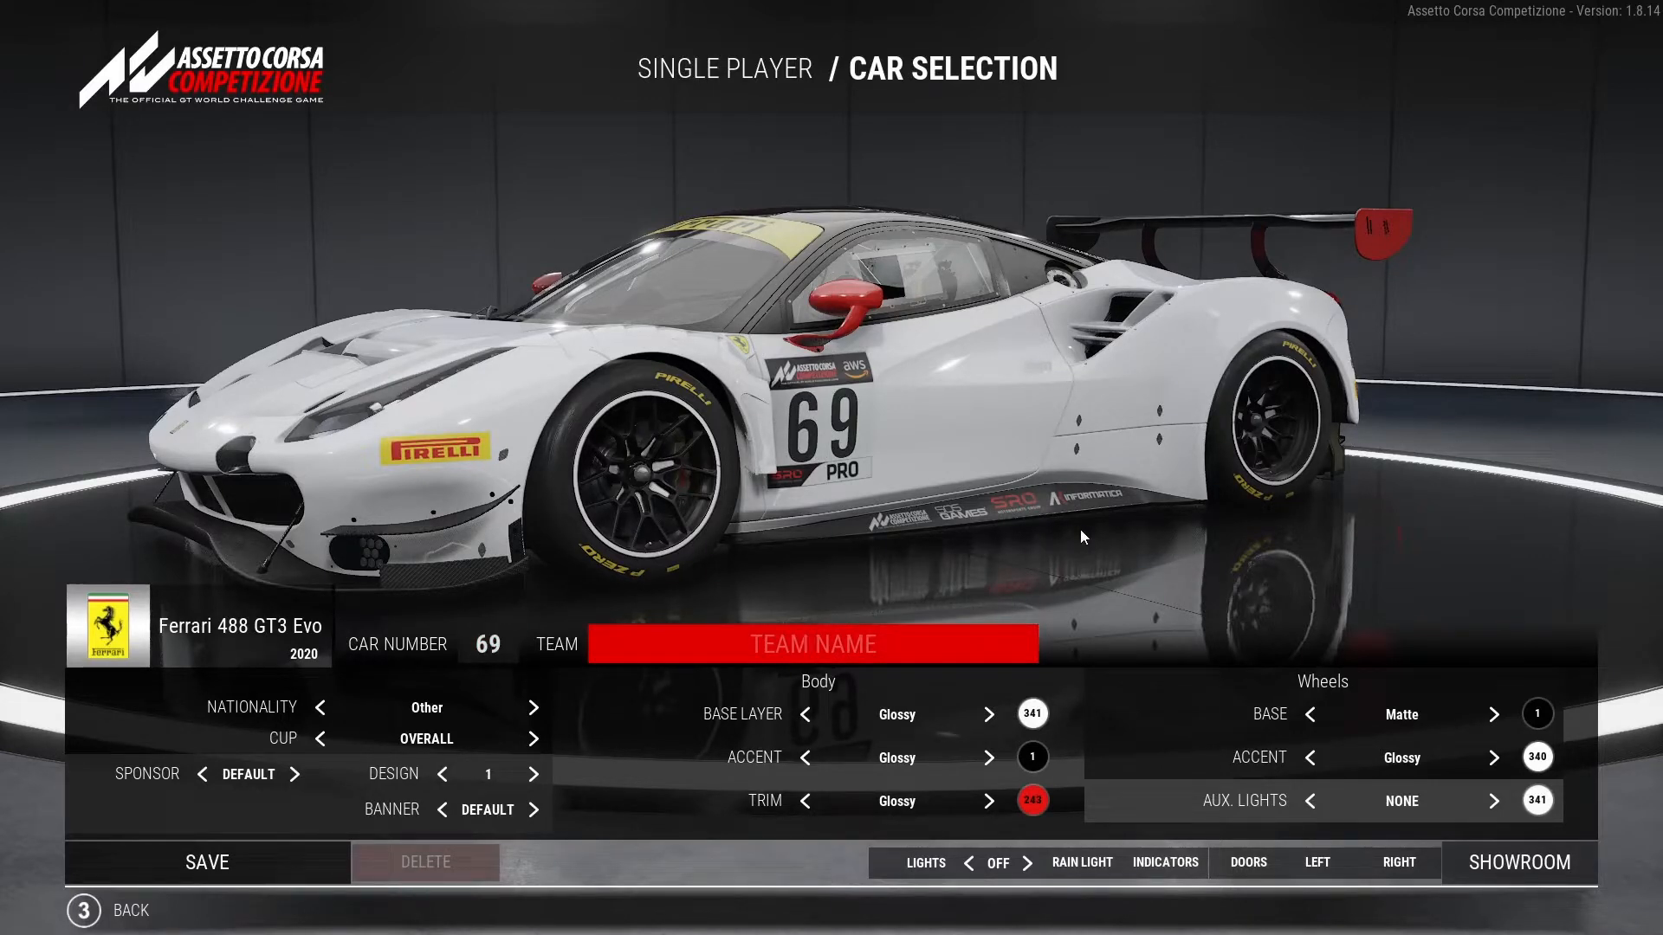
{"action": "type", "text": "Nice Ra"}
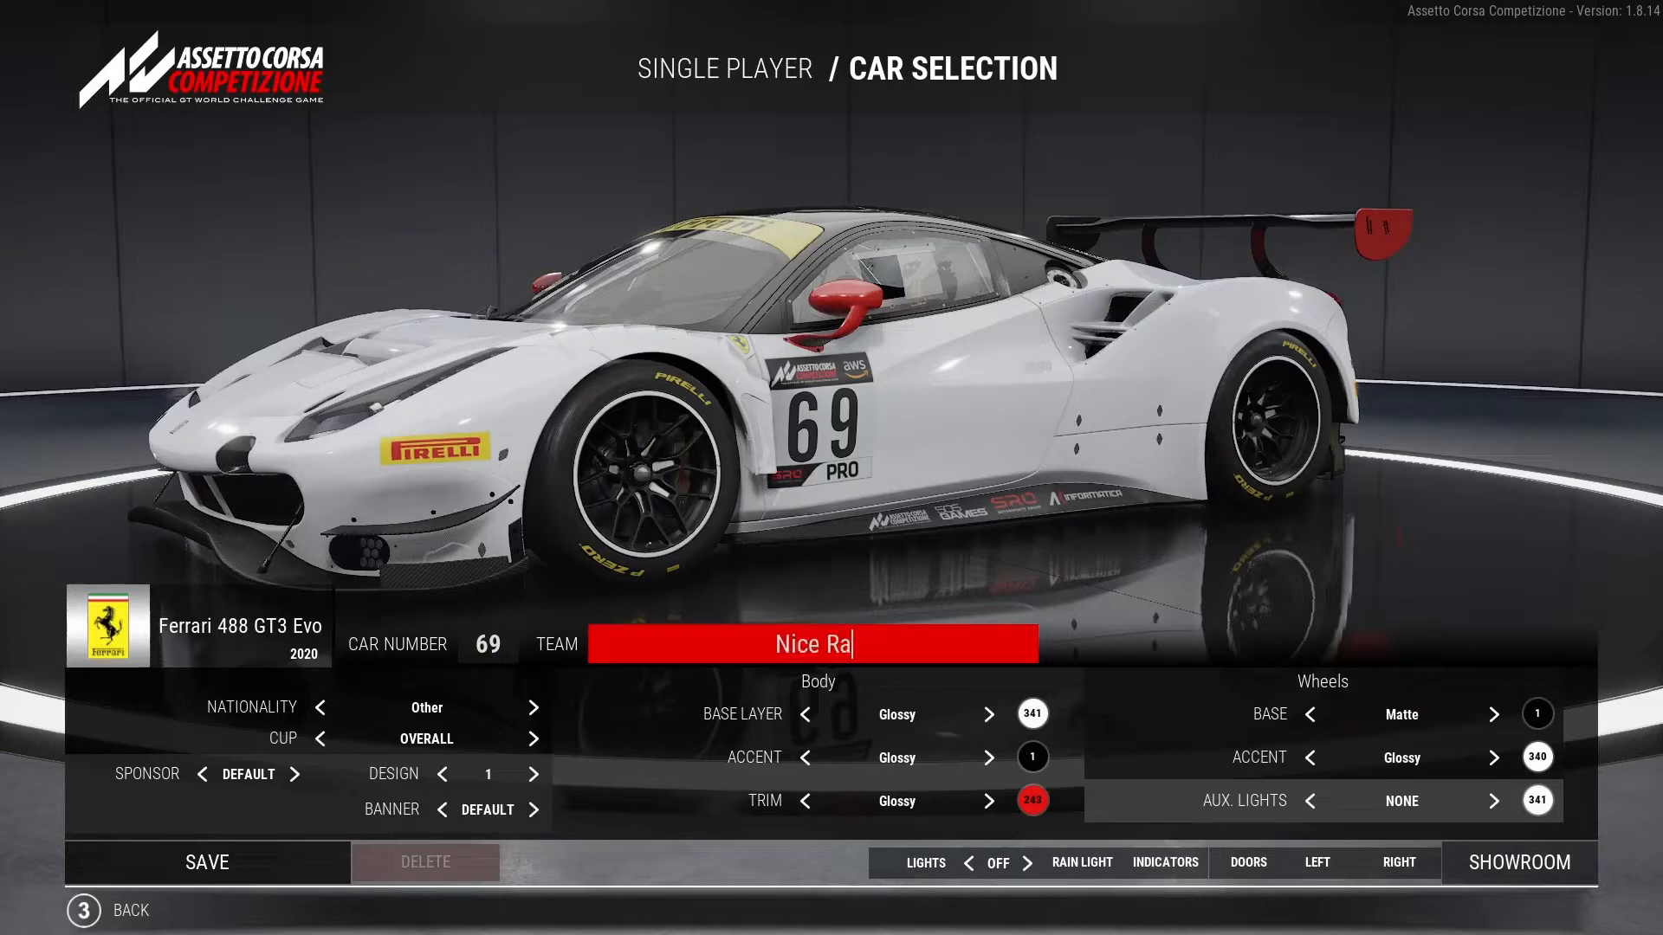
{"action": "type", "text": "cing"}
{"action": "left_click", "coordinate": [1048, 530]}
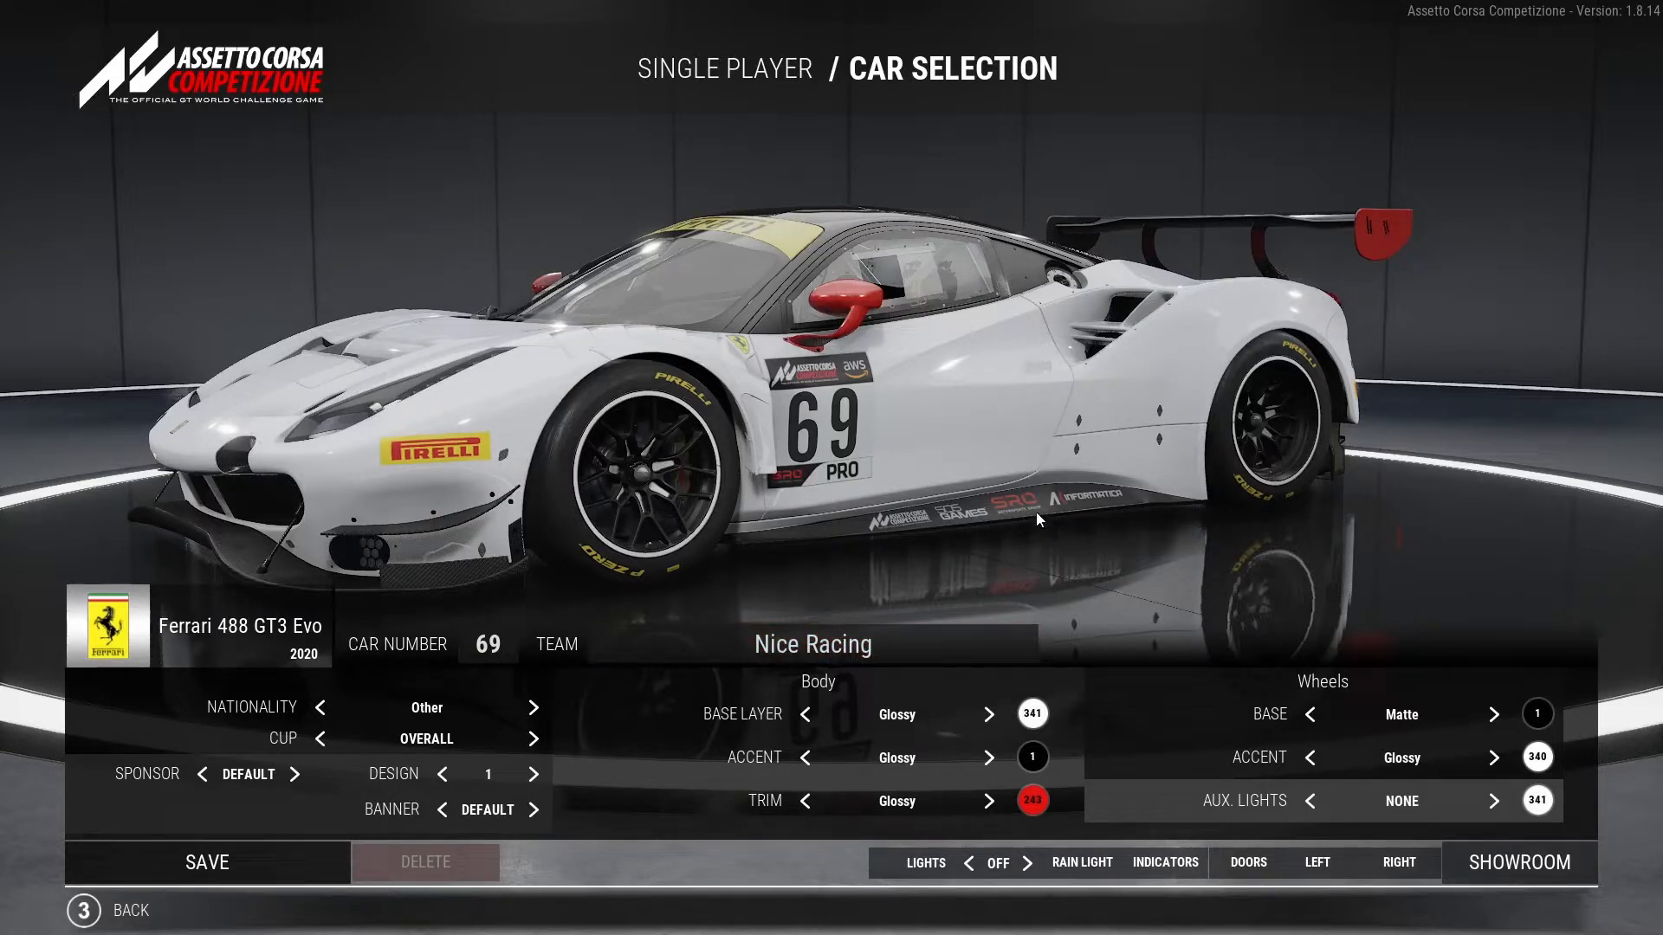
Set the team's nationality to Australia
{"action": "left_click", "coordinate": [532, 708]}
{"action": "left_click", "coordinate": [532, 708]}
{"action": "left_click", "coordinate": [532, 708]}
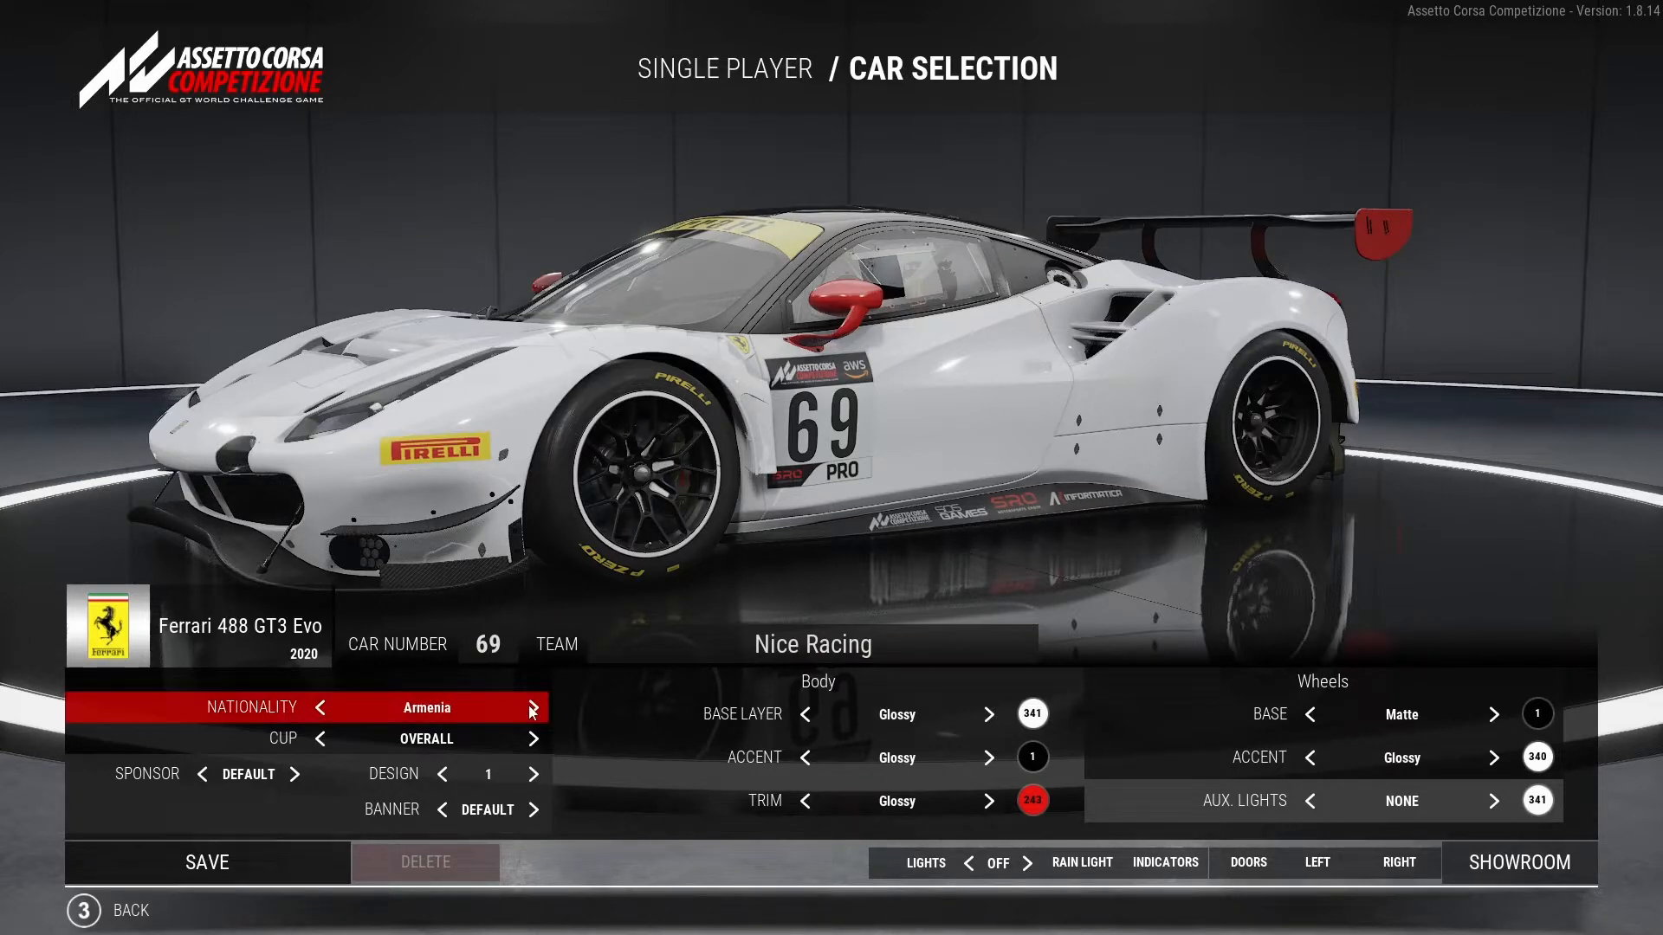
{"action": "left_click", "coordinate": [531, 708]}
{"action": "left_click", "coordinate": [531, 709]}
{"action": "left_click", "coordinate": [532, 708]}
{"action": "left_click", "coordinate": [321, 708]}
{"action": "left_click", "coordinate": [318, 708]}
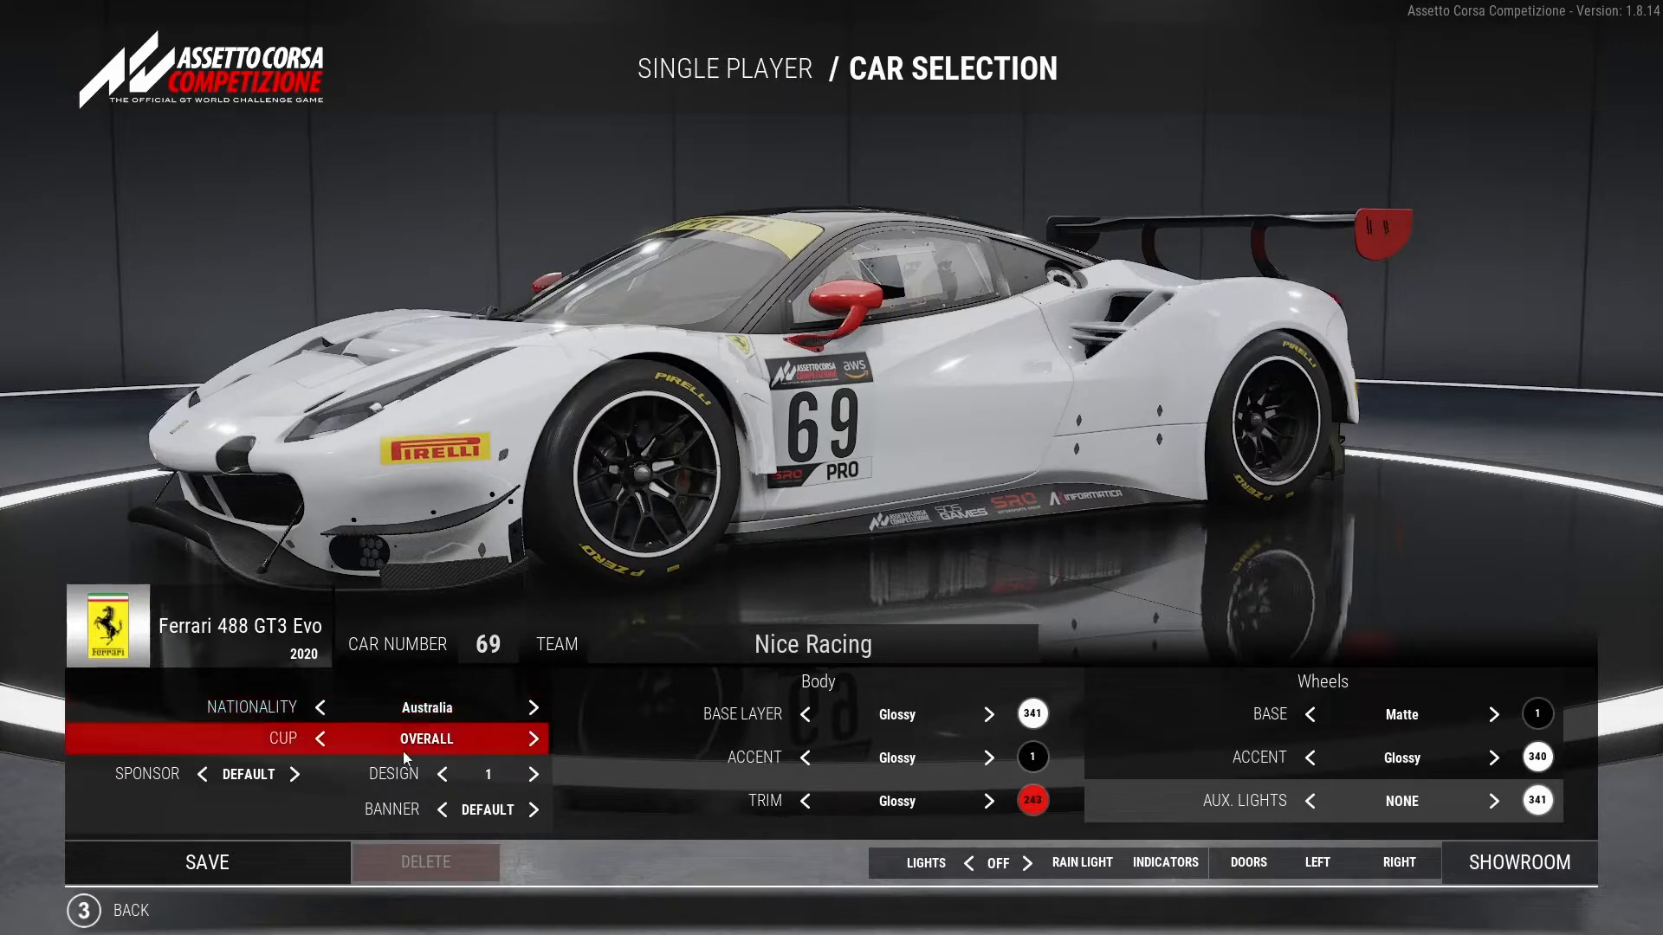
Go through the cup categories and set the car's cup to NATIONAL
{"action": "left_click", "coordinate": [533, 738]}
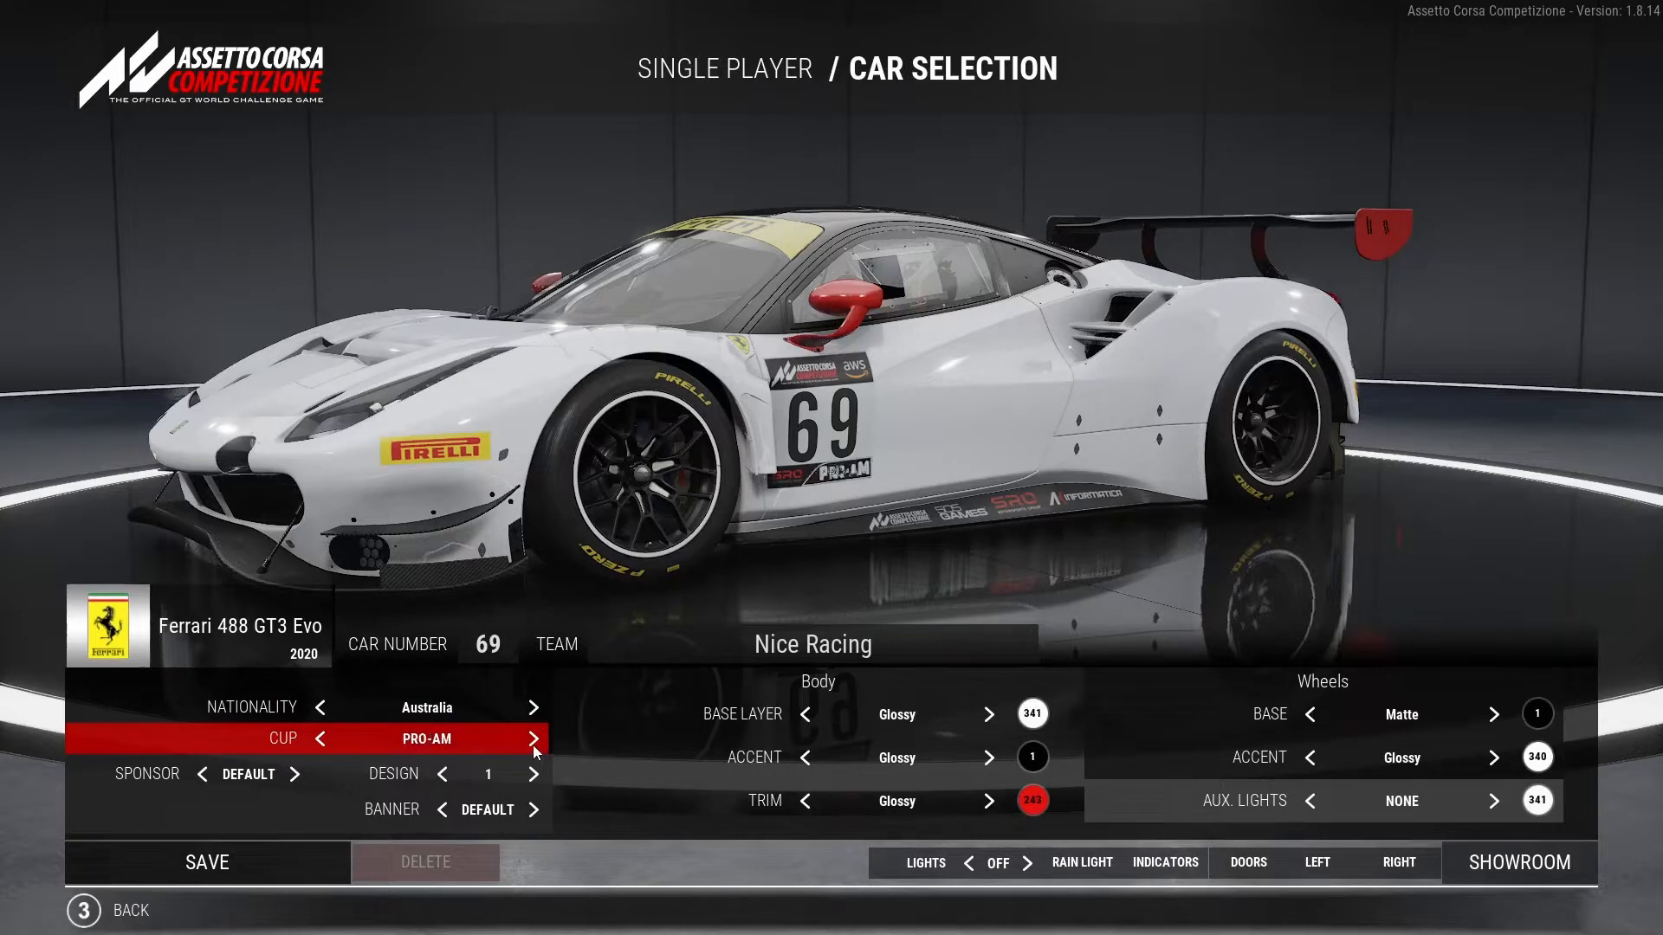
{"action": "left_click", "coordinate": [533, 740]}
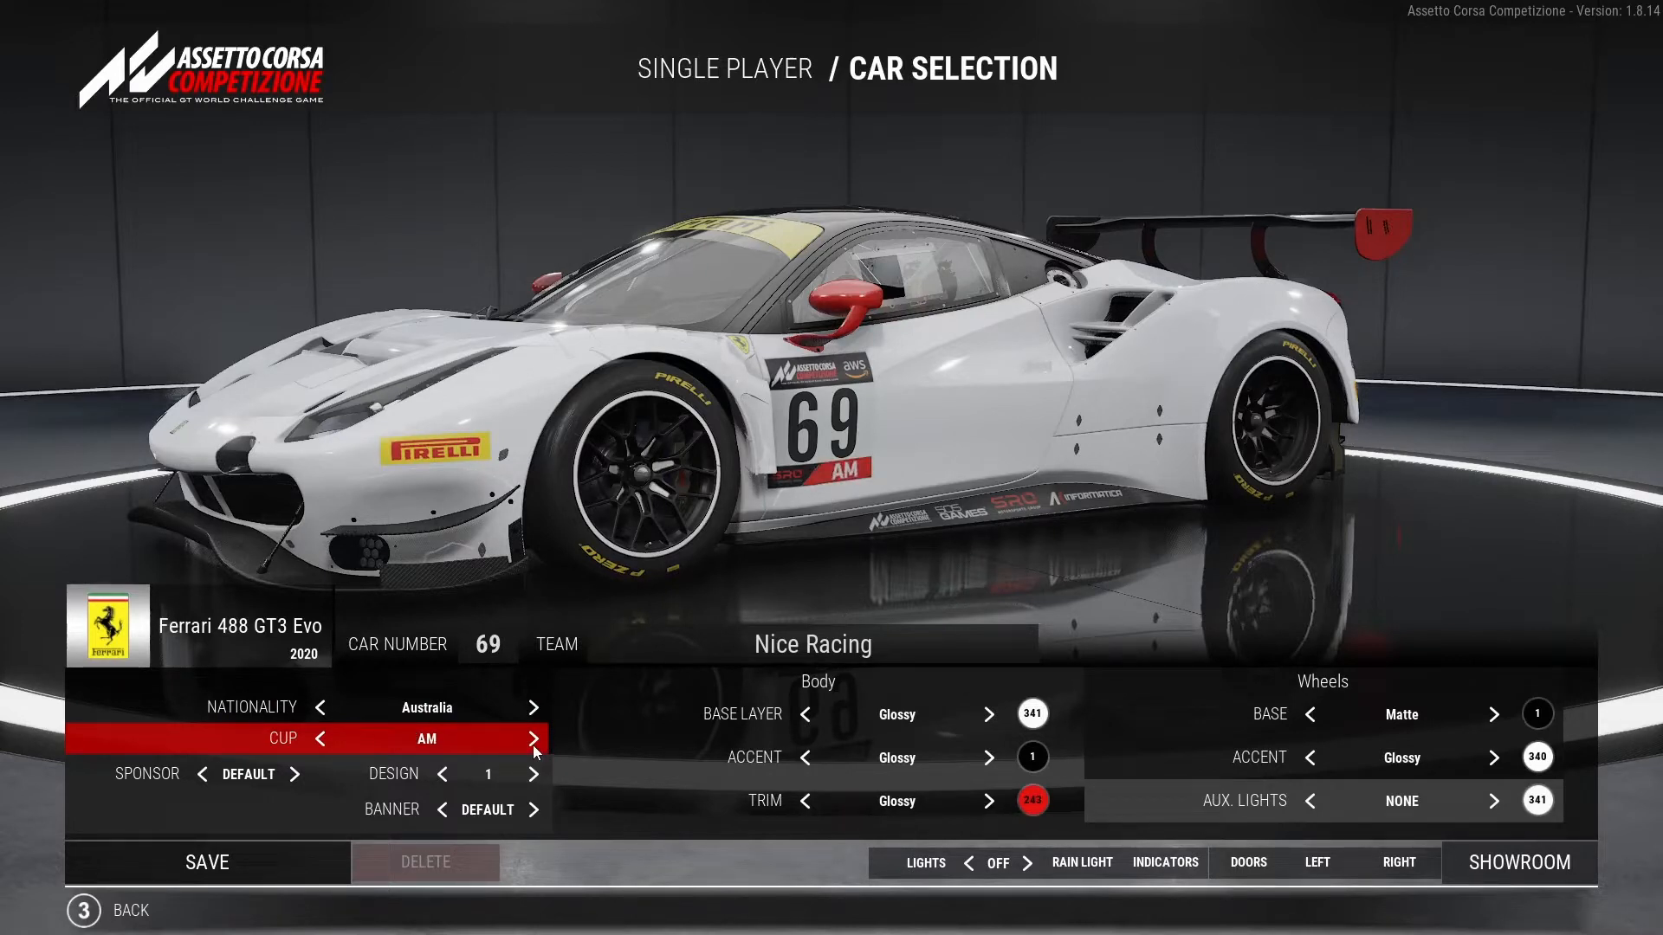
{"action": "left_click", "coordinate": [533, 741]}
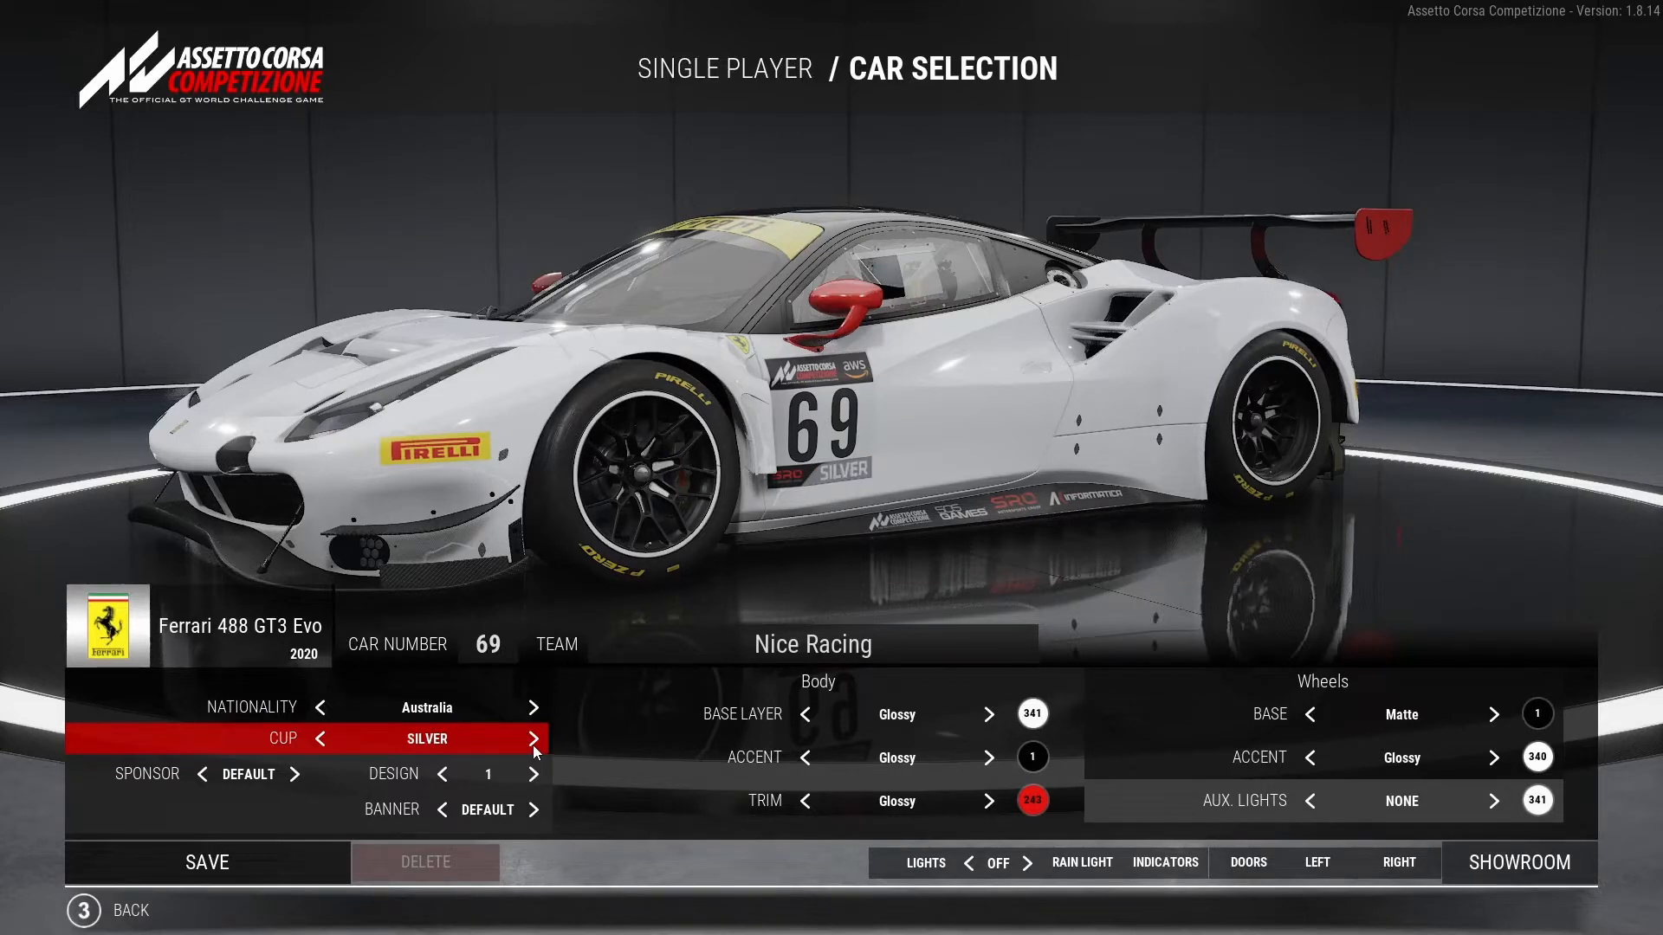
{"action": "left_click", "coordinate": [532, 742]}
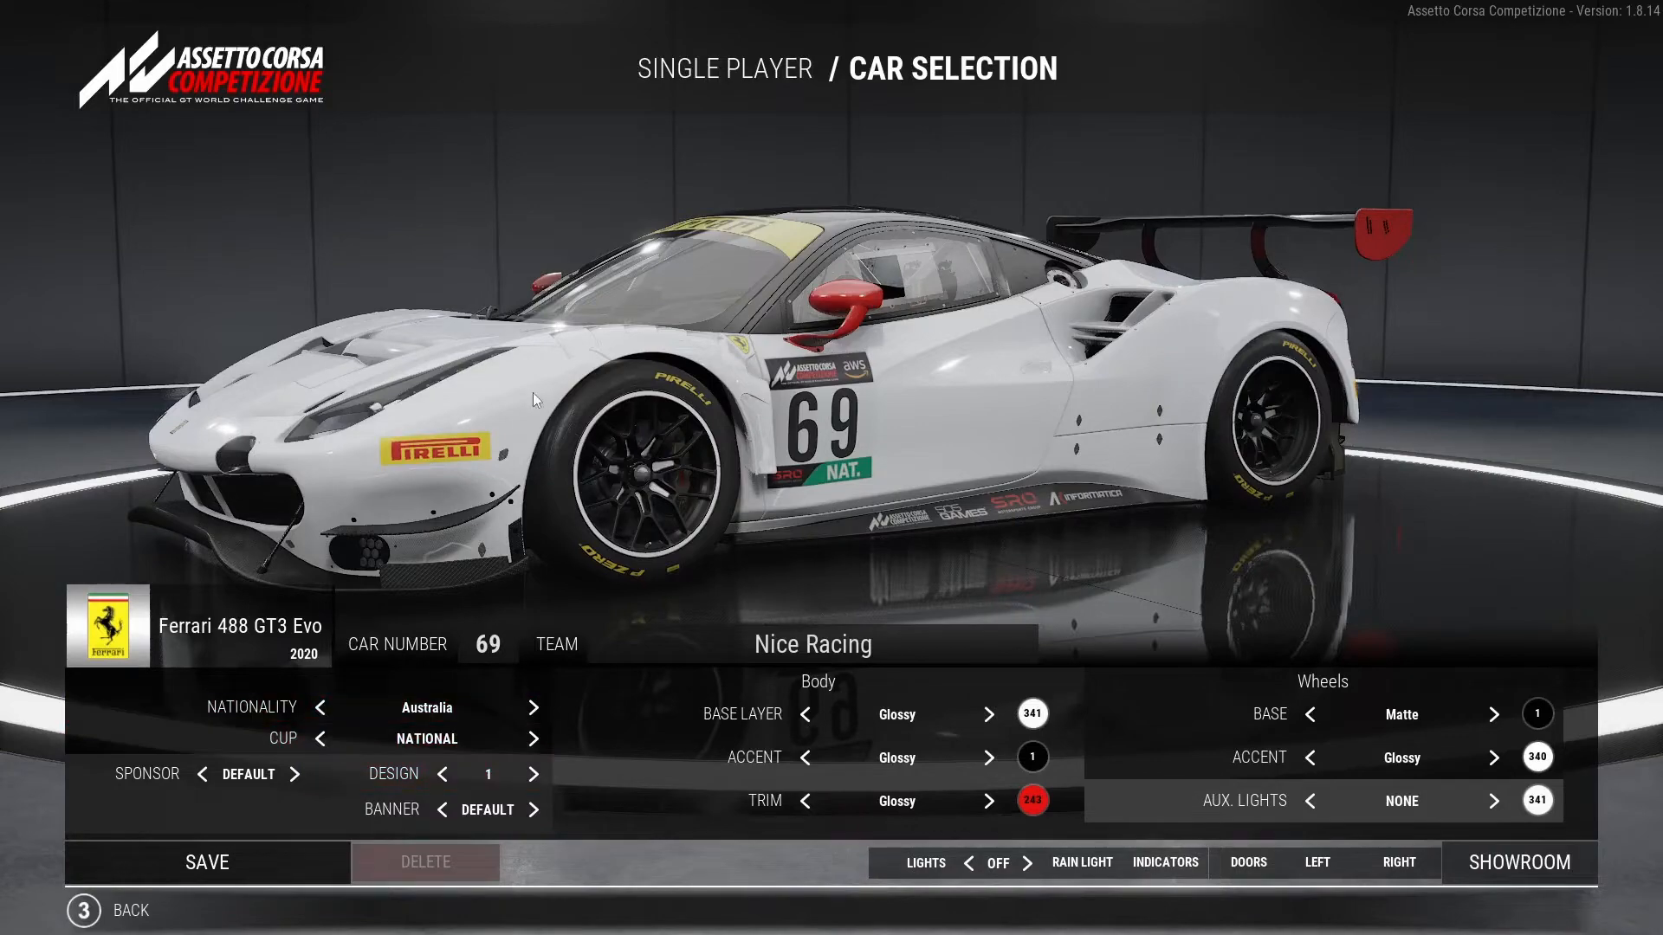
Preview the sponsor options on the rear wing one after another and settle on sponsor 1, Fanatec
{"action": "left_click_drag", "start_coordinate": [533, 392], "coordinate": [839, 610]}
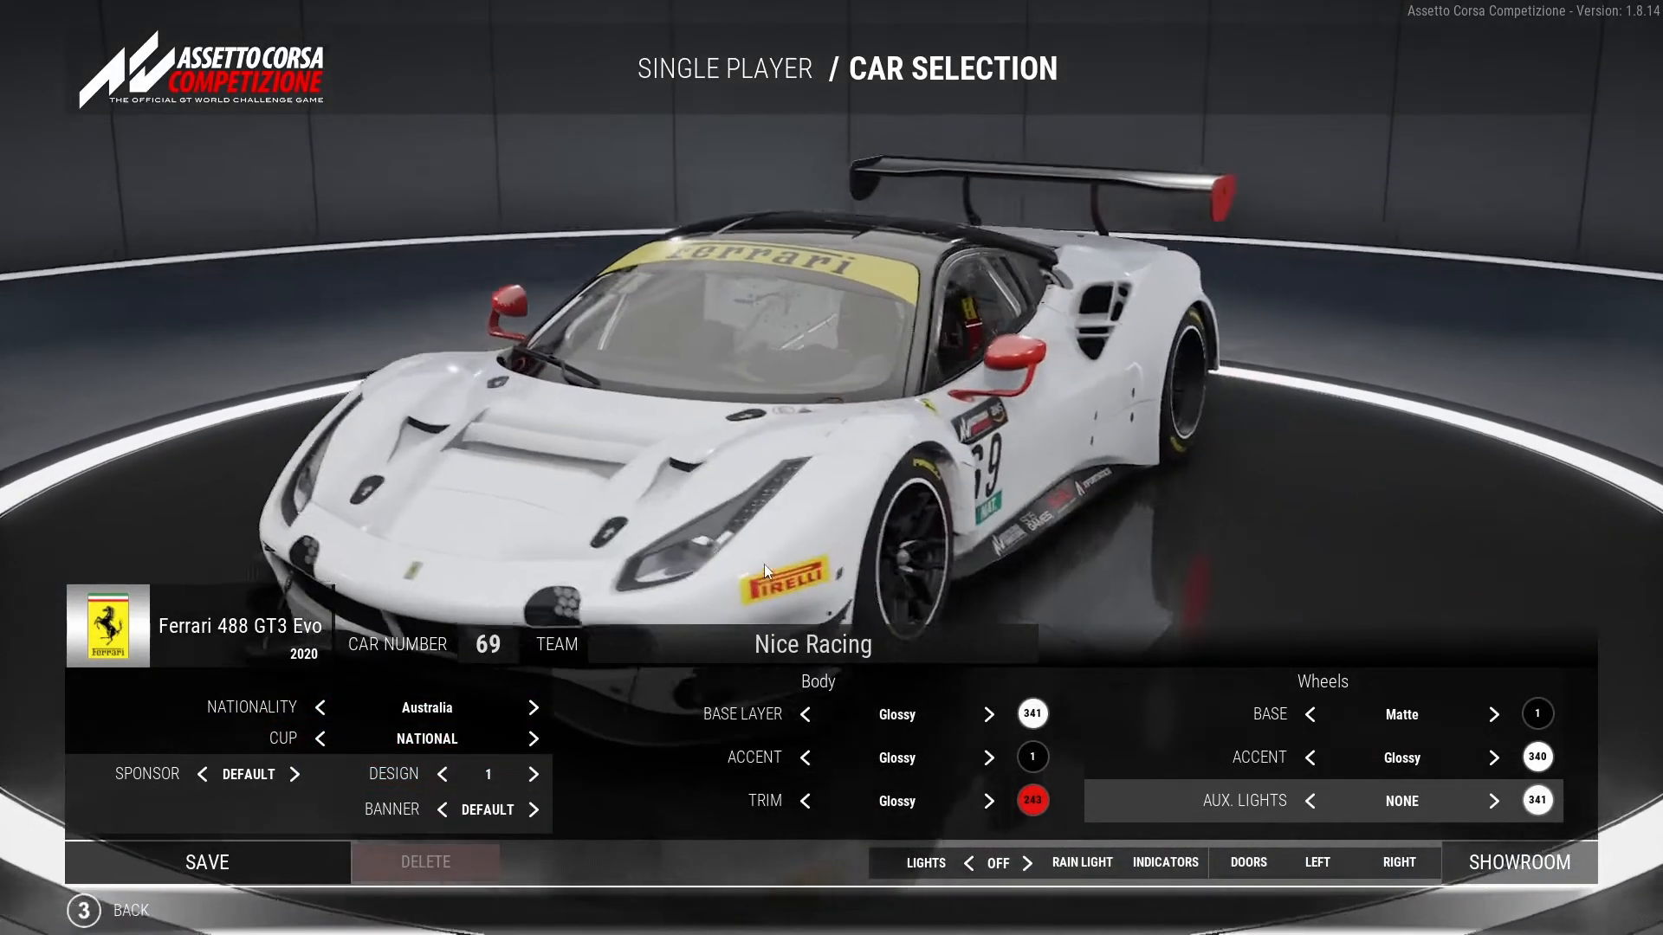
{"action": "left_click_drag", "start_coordinate": [764, 564], "coordinate": [876, 859]}
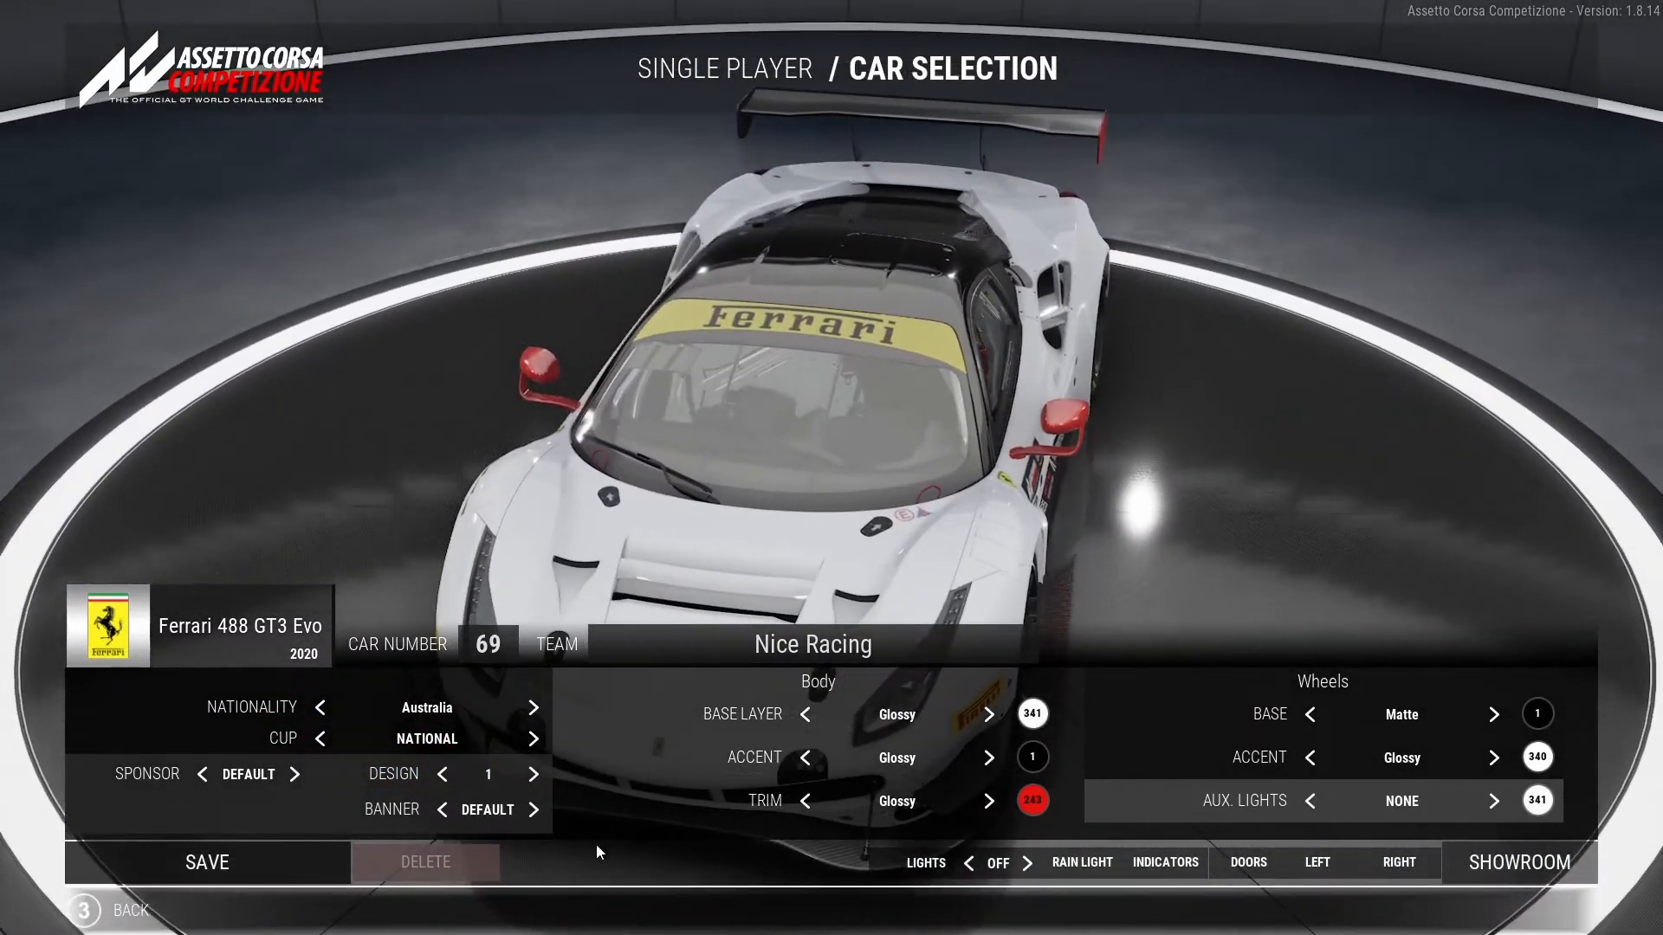
{"action": "left_click", "coordinate": [295, 775]}
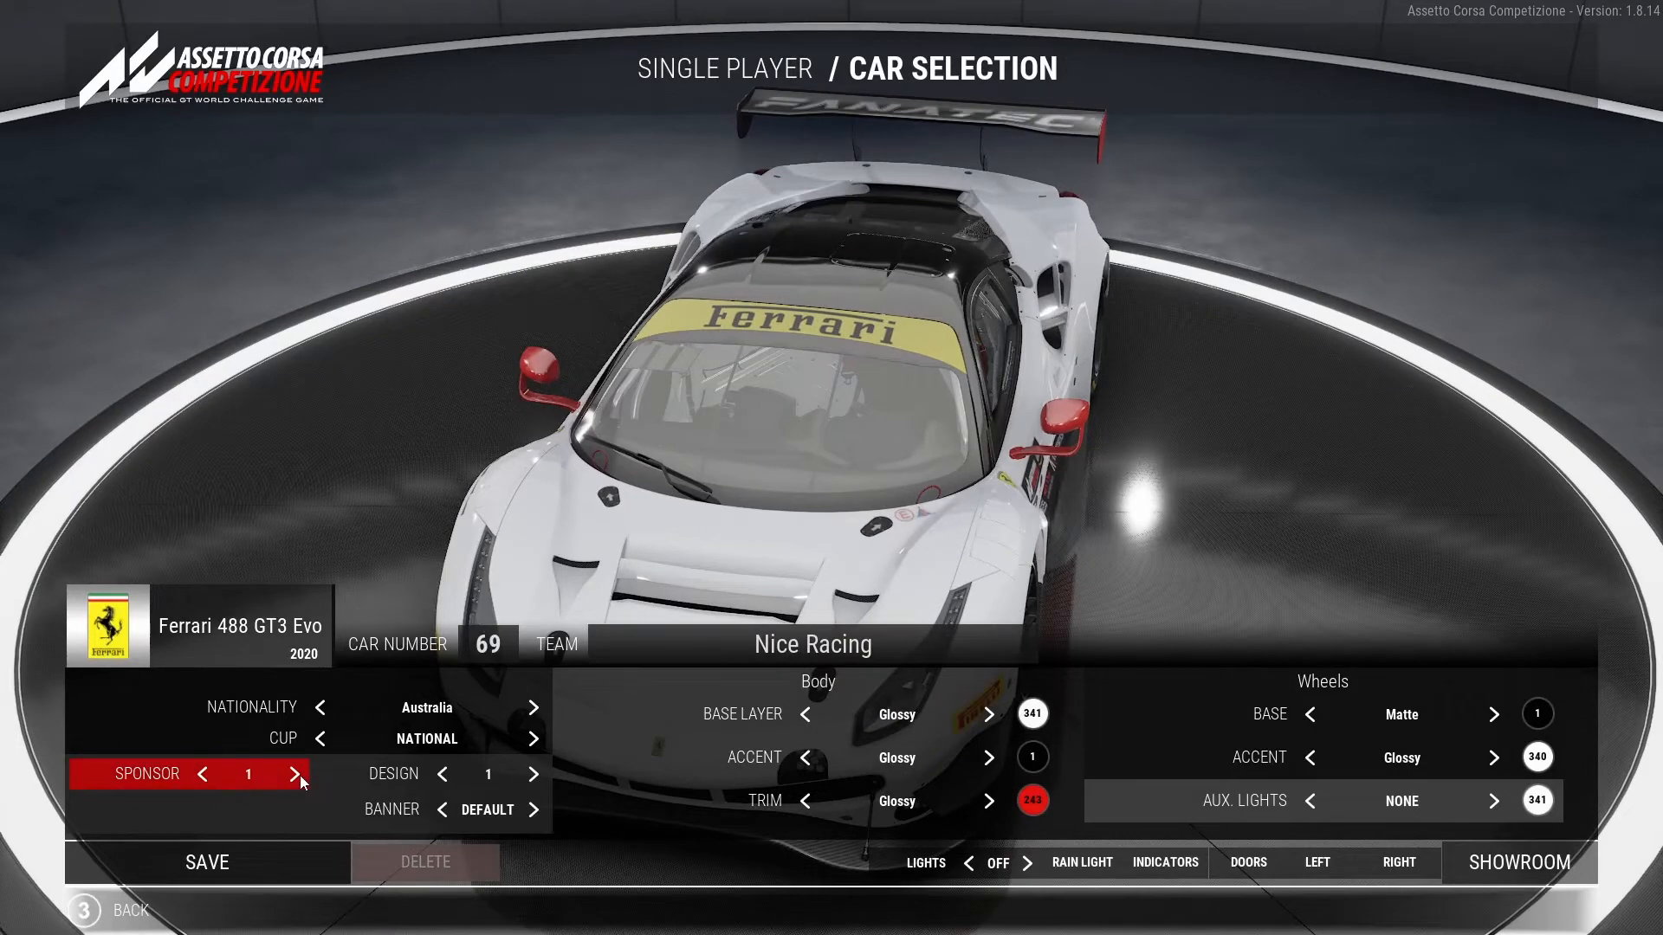
{"action": "left_click", "coordinate": [297, 776]}
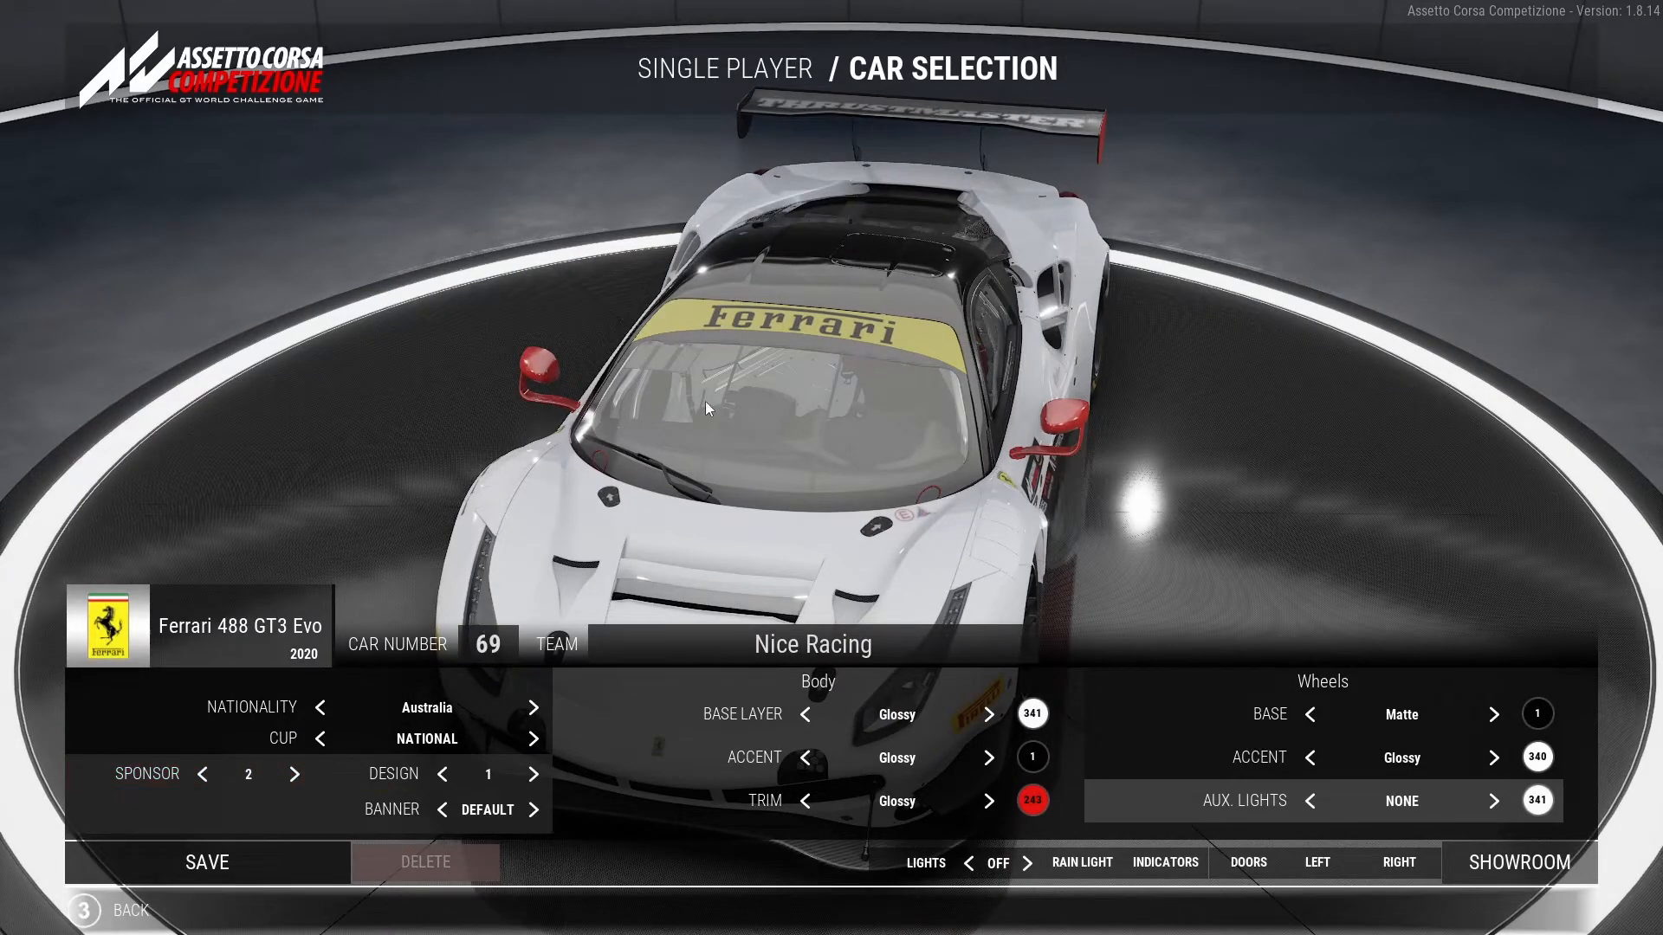
{"action": "left_click_drag", "start_coordinate": [705, 401], "coordinate": [864, 687]}
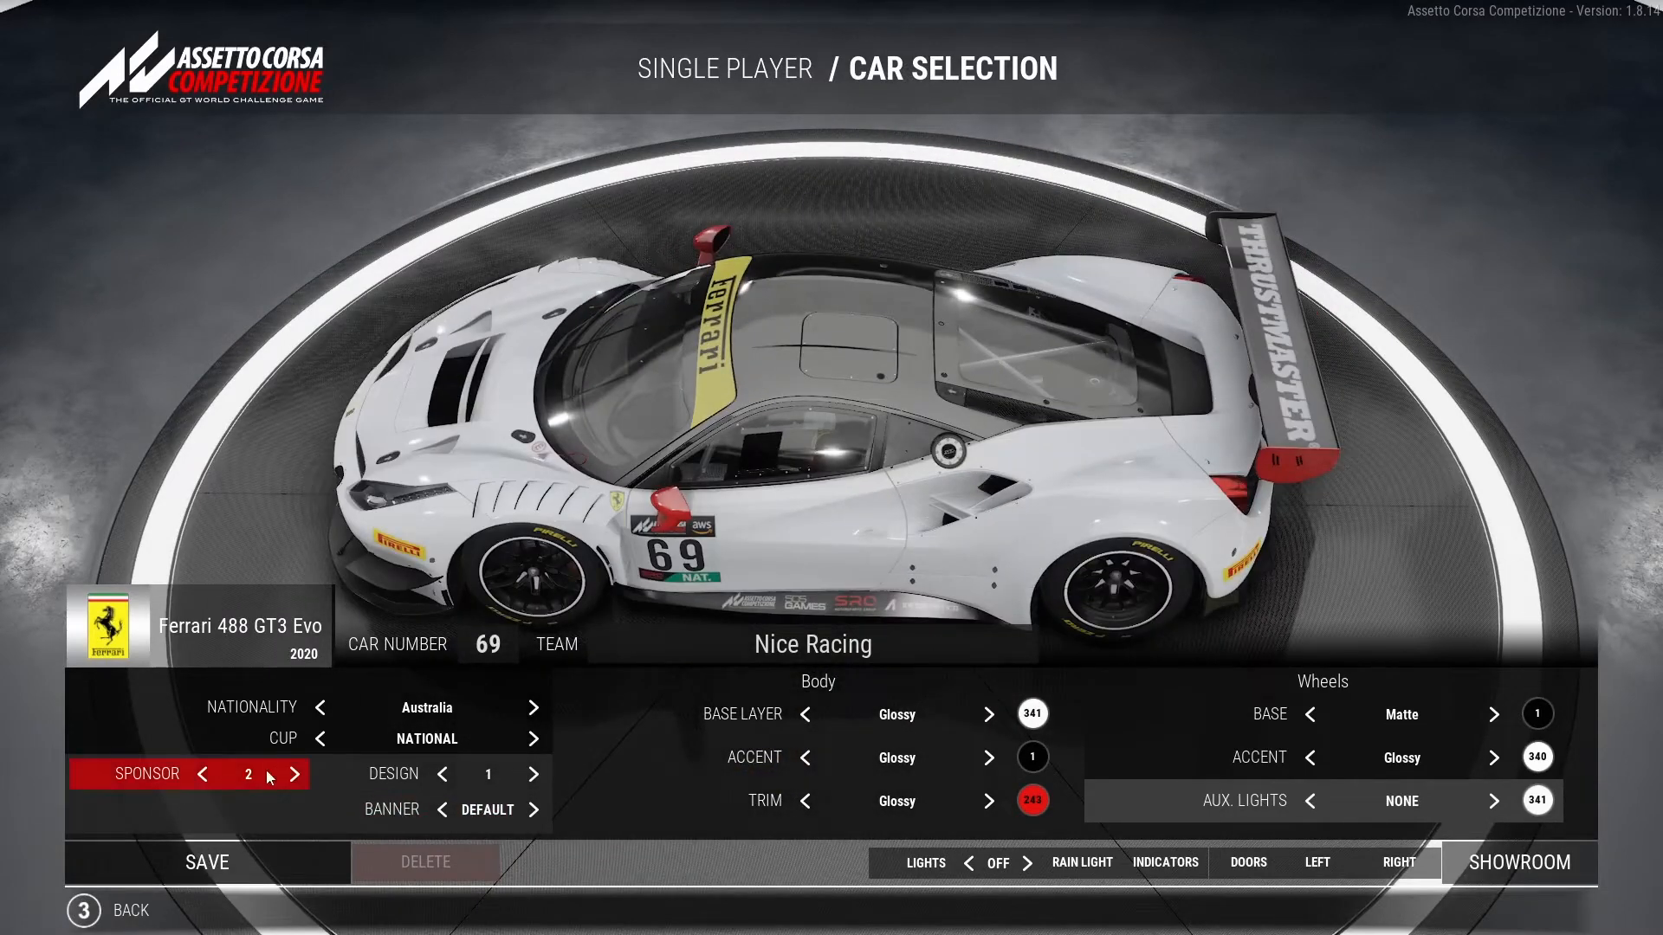
{"action": "left_click", "coordinate": [294, 775]}
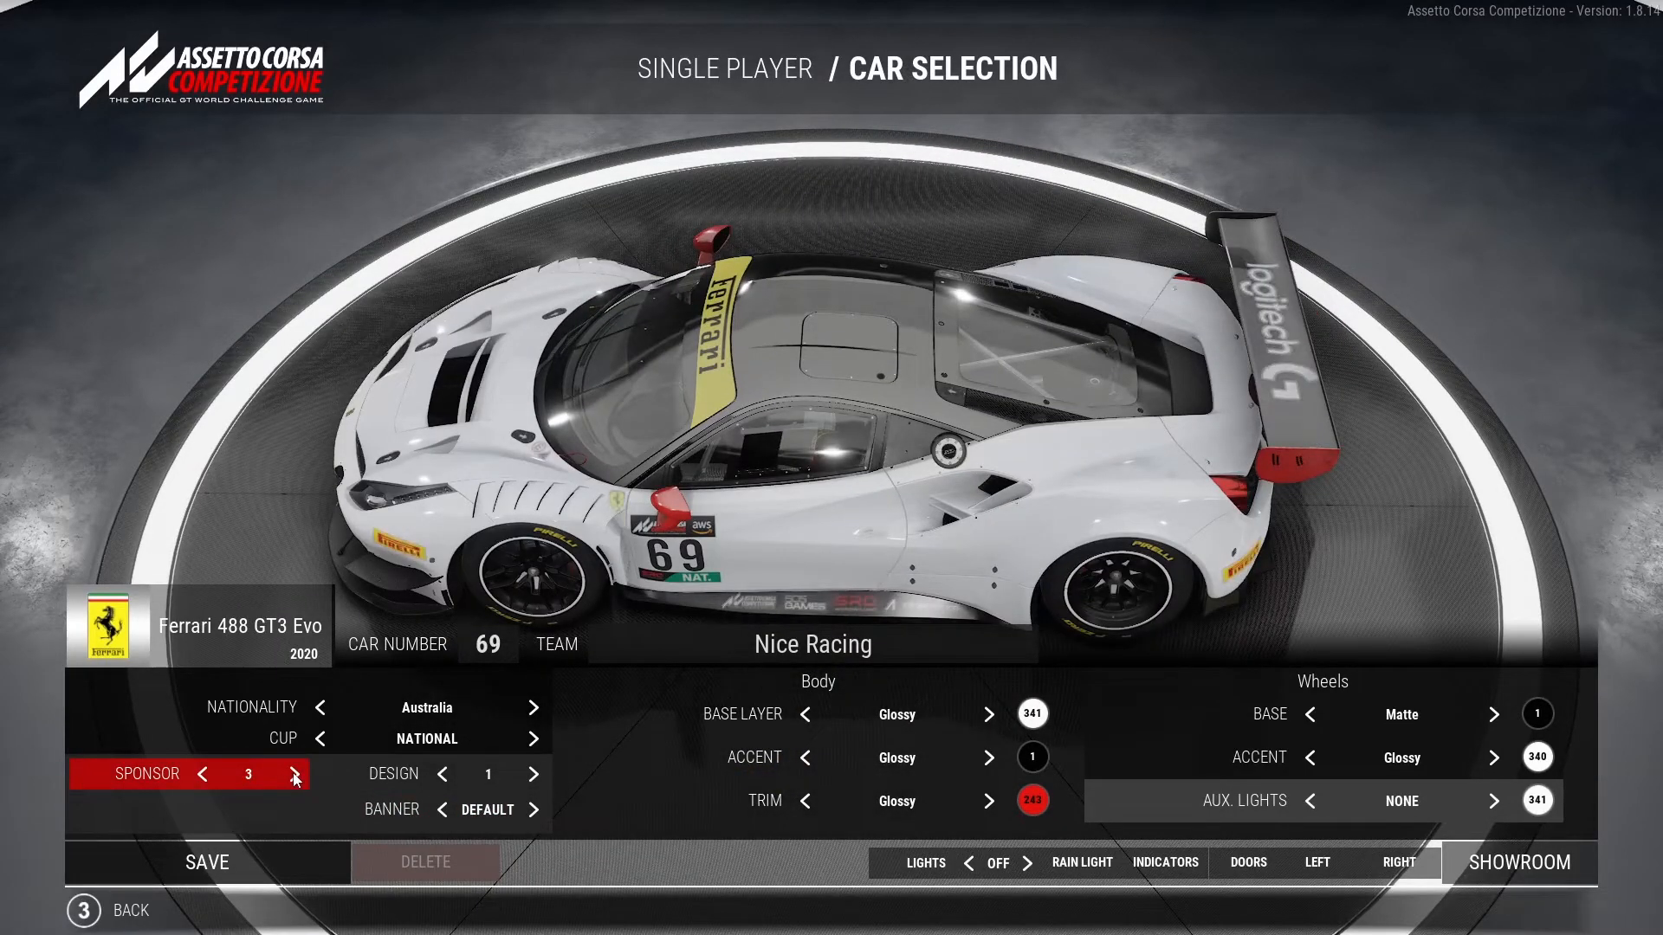
{"action": "left_click", "coordinate": [294, 775]}
{"action": "left_click", "coordinate": [294, 775]}
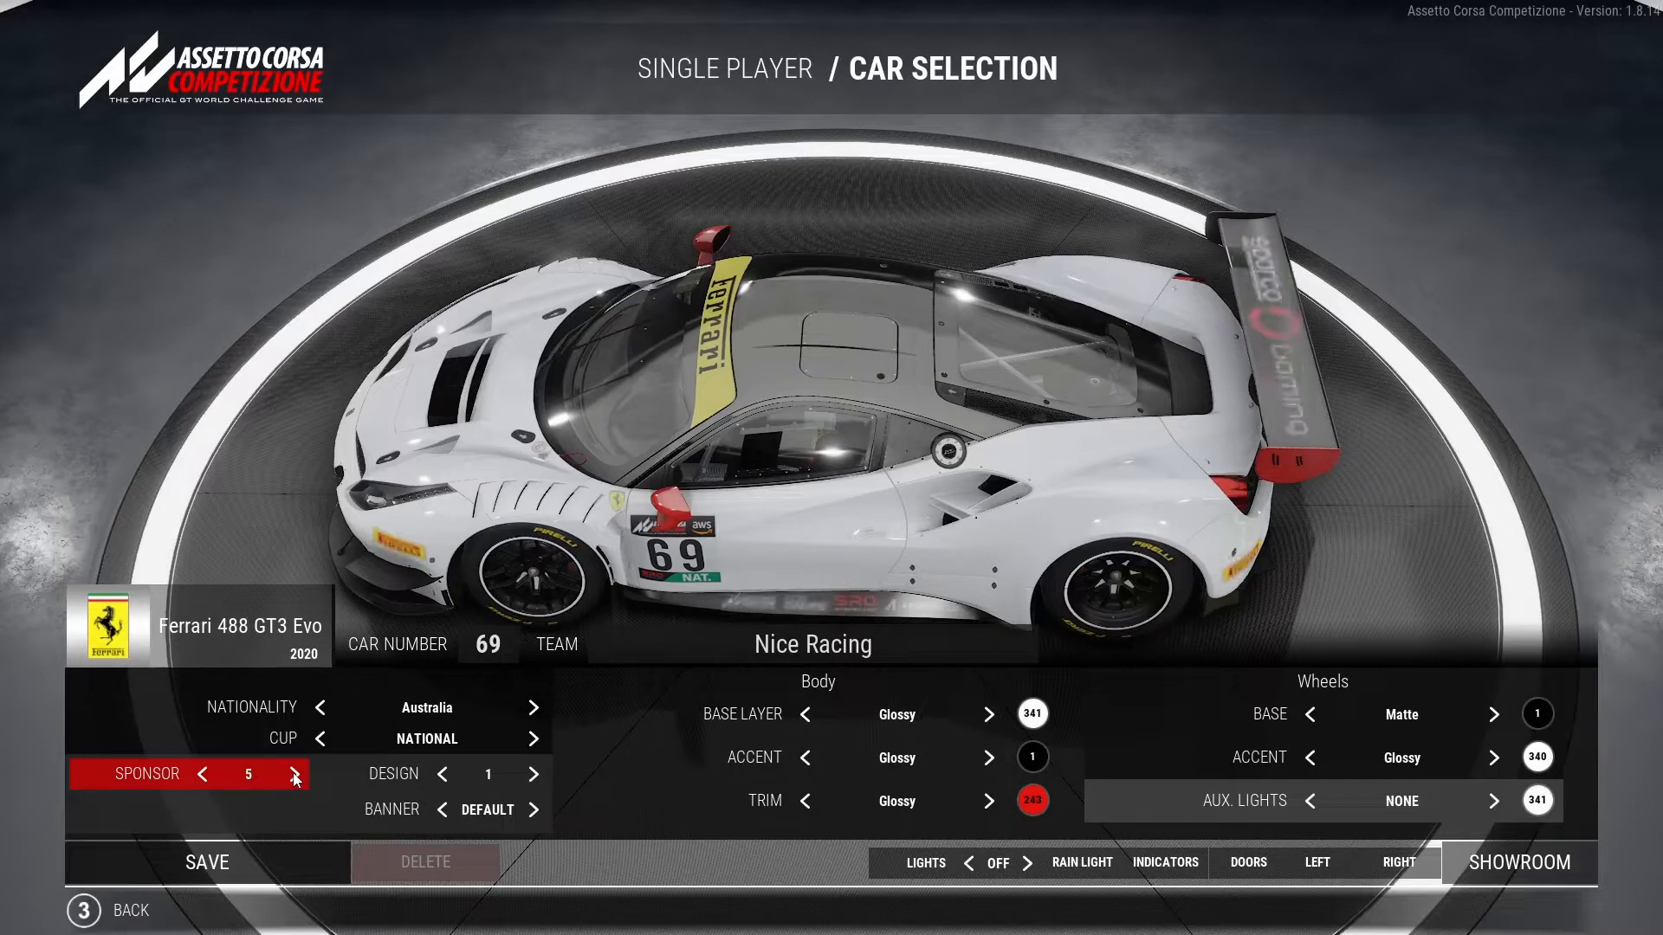
{"action": "left_click", "coordinate": [295, 775]}
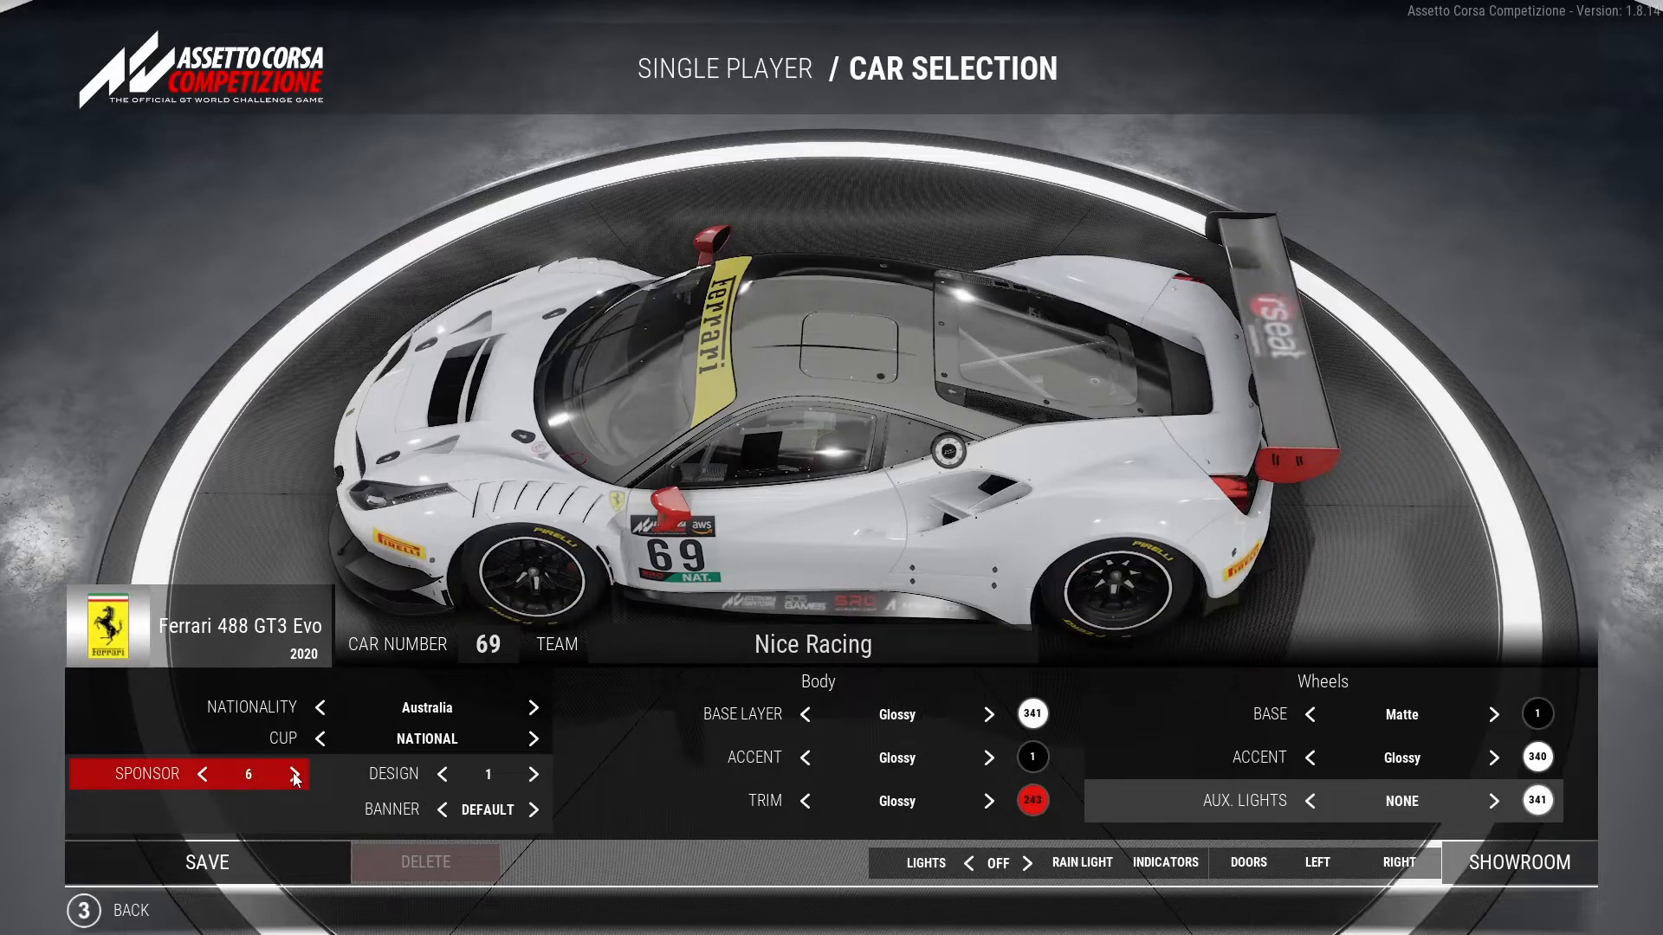
{"action": "left_click", "coordinate": [294, 775]}
{"action": "left_click", "coordinate": [294, 775]}
{"action": "left_click", "coordinate": [294, 775]}
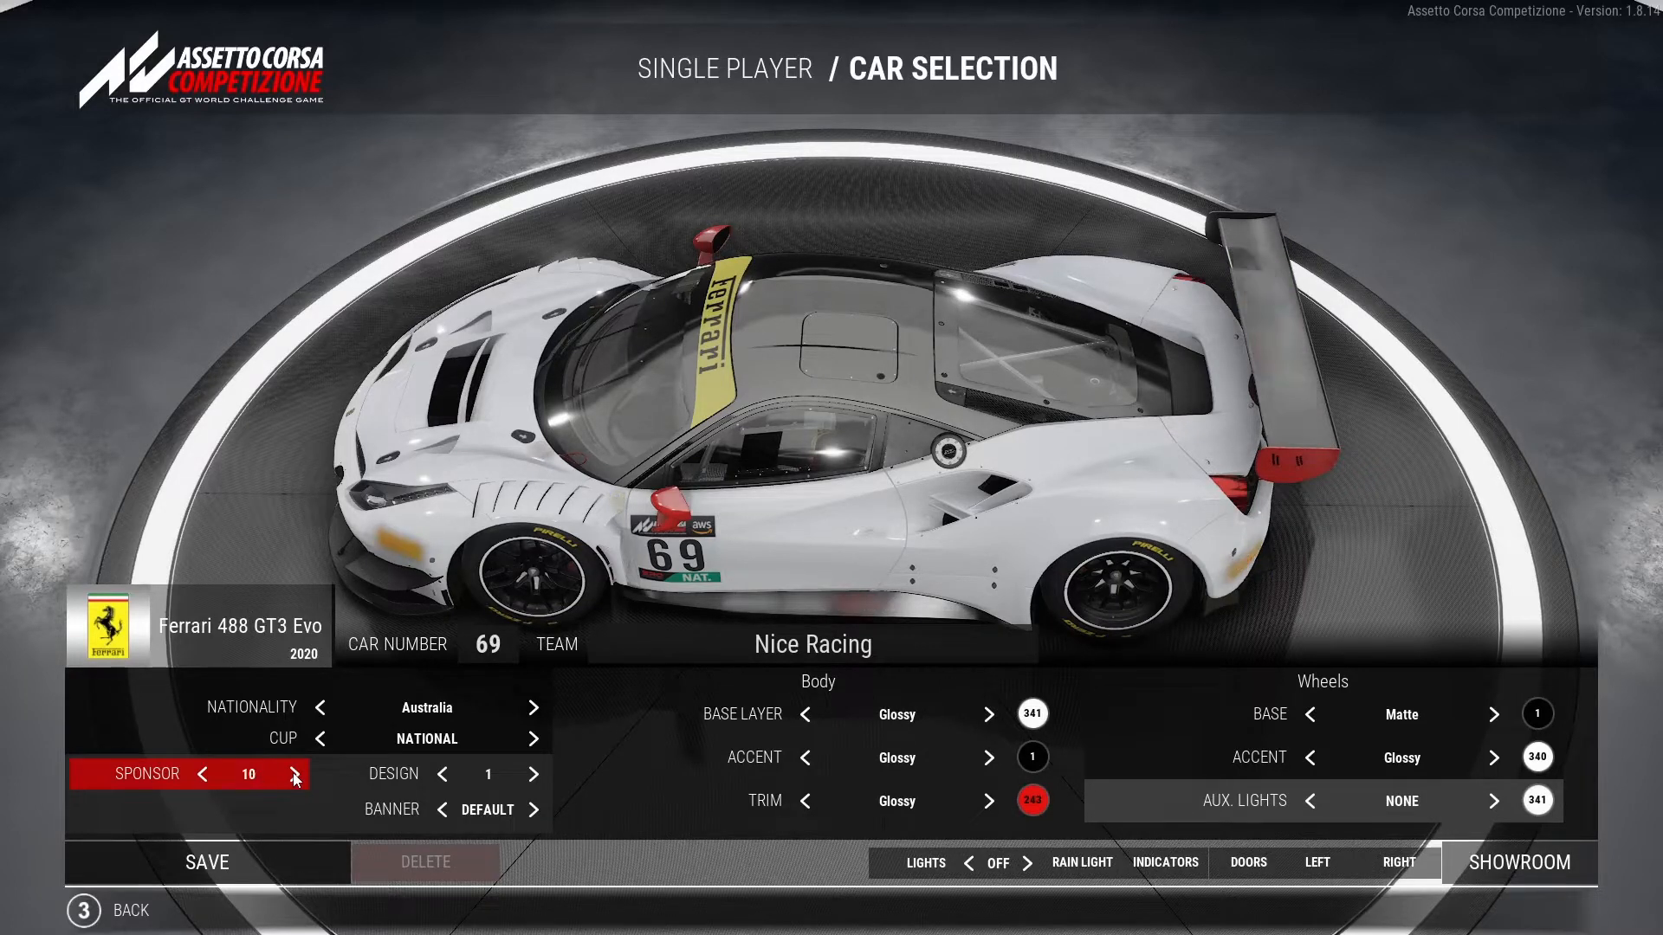
{"action": "left_click", "coordinate": [294, 775]}
{"action": "left_click", "coordinate": [295, 775]}
{"action": "left_click", "coordinate": [295, 775]}
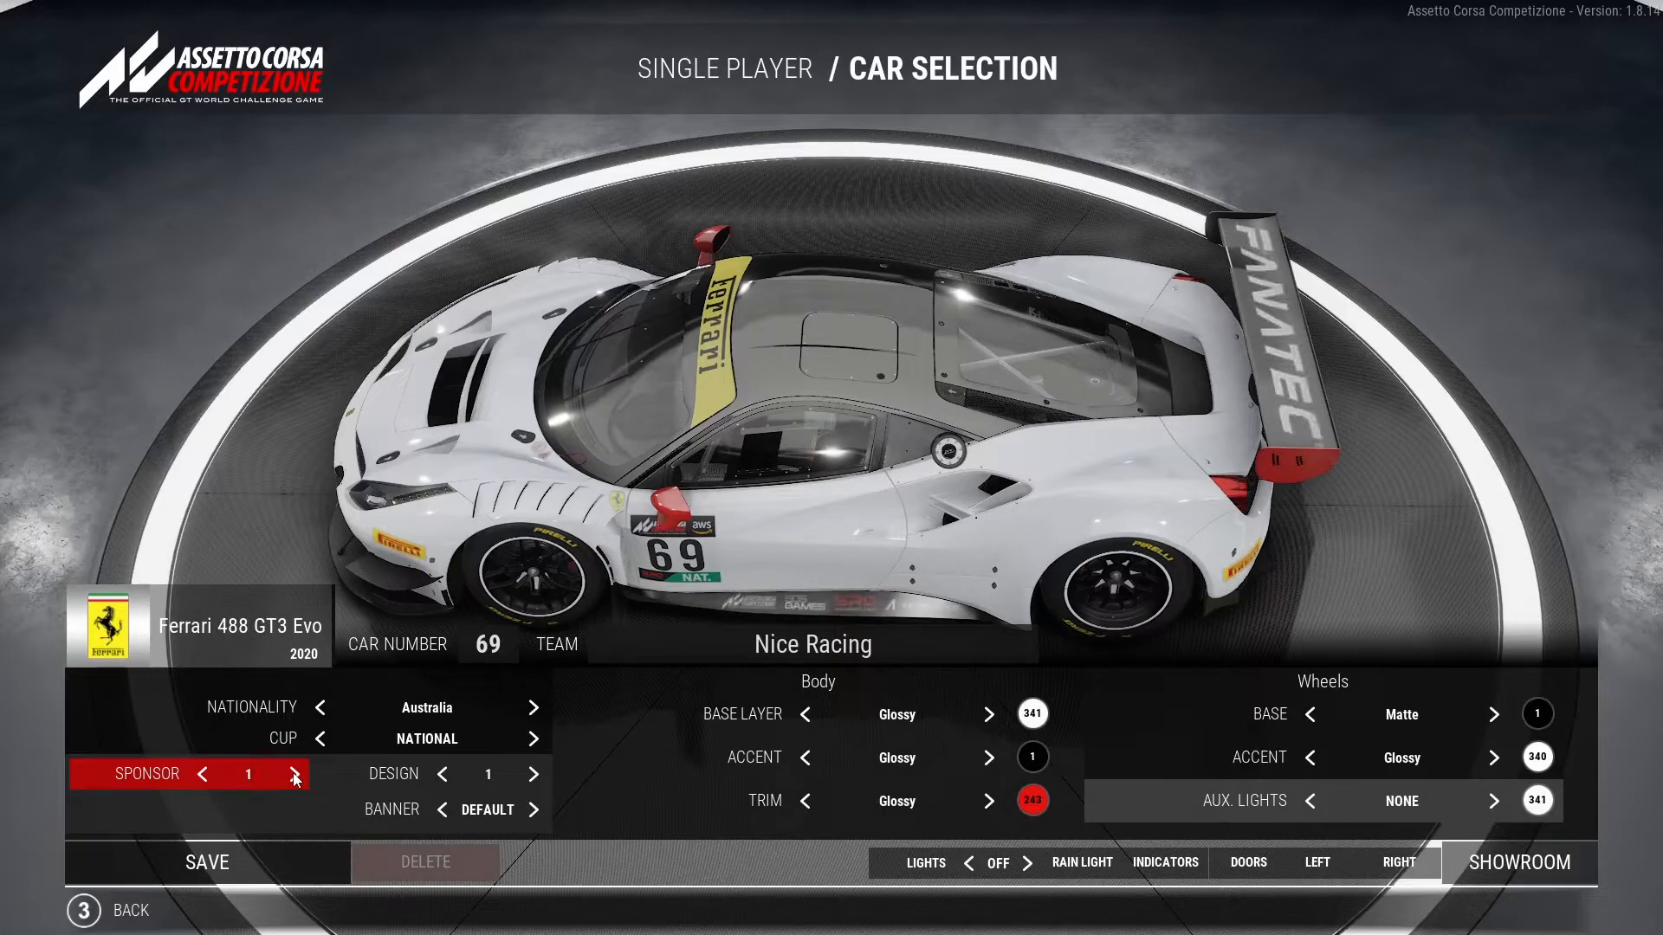
Preview the windscreen banner options one after another and return the banner to DEFAULT
{"action": "left_click_drag", "start_coordinate": [653, 520], "coordinate": [1131, 155]}
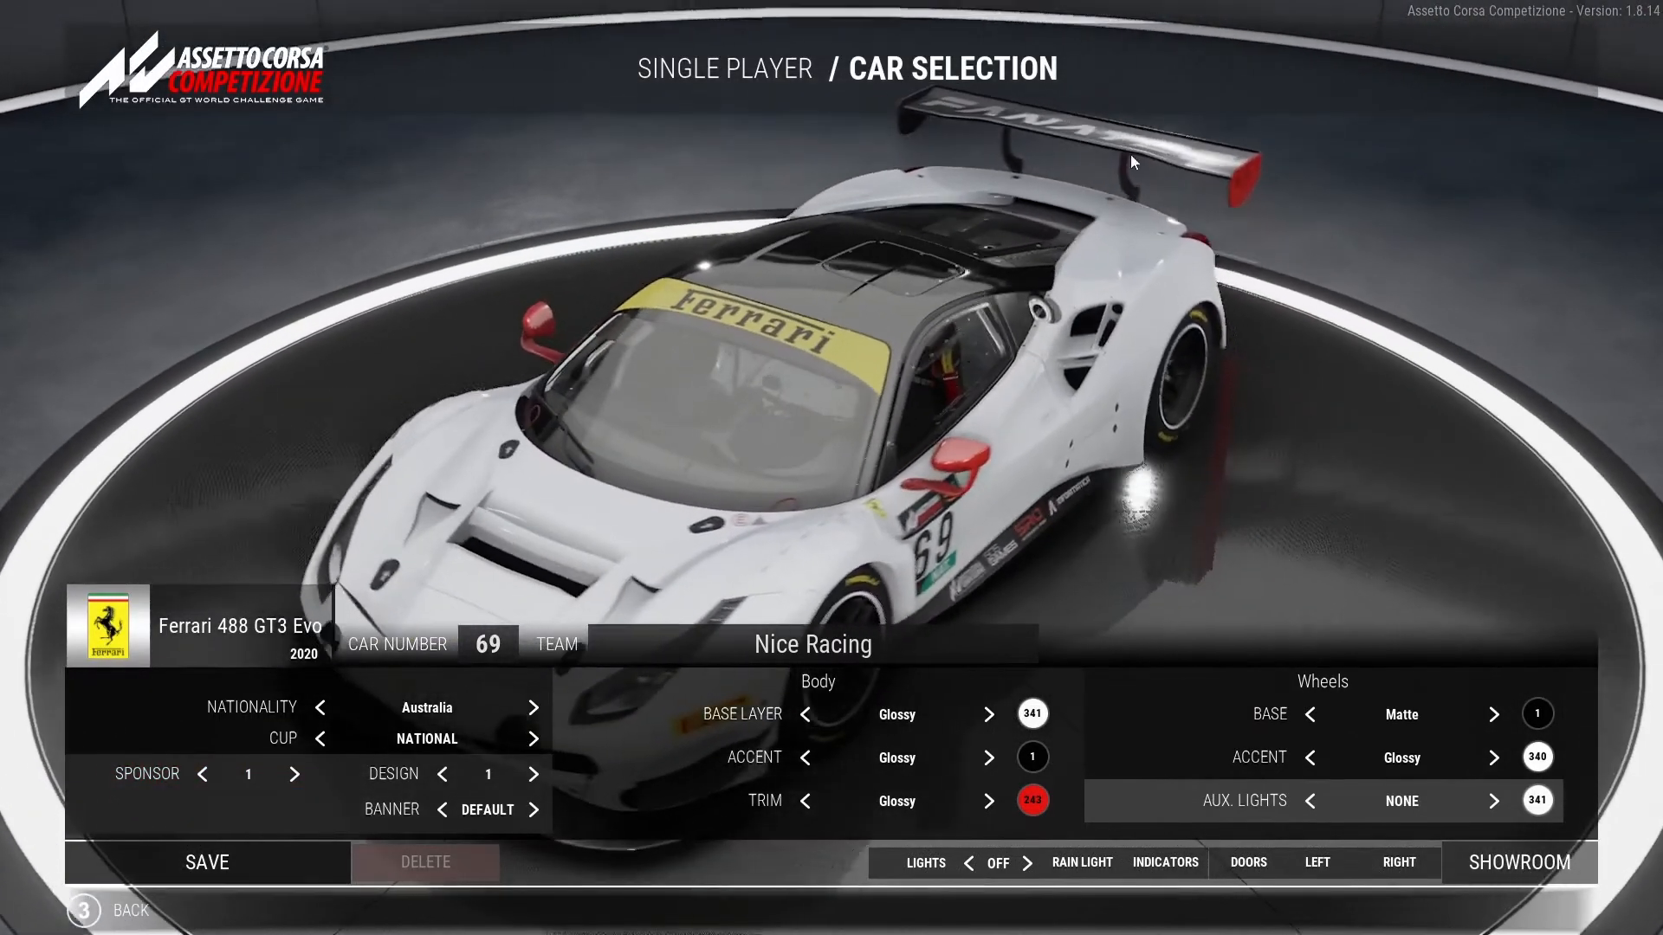
{"action": "left_click", "coordinate": [533, 811]}
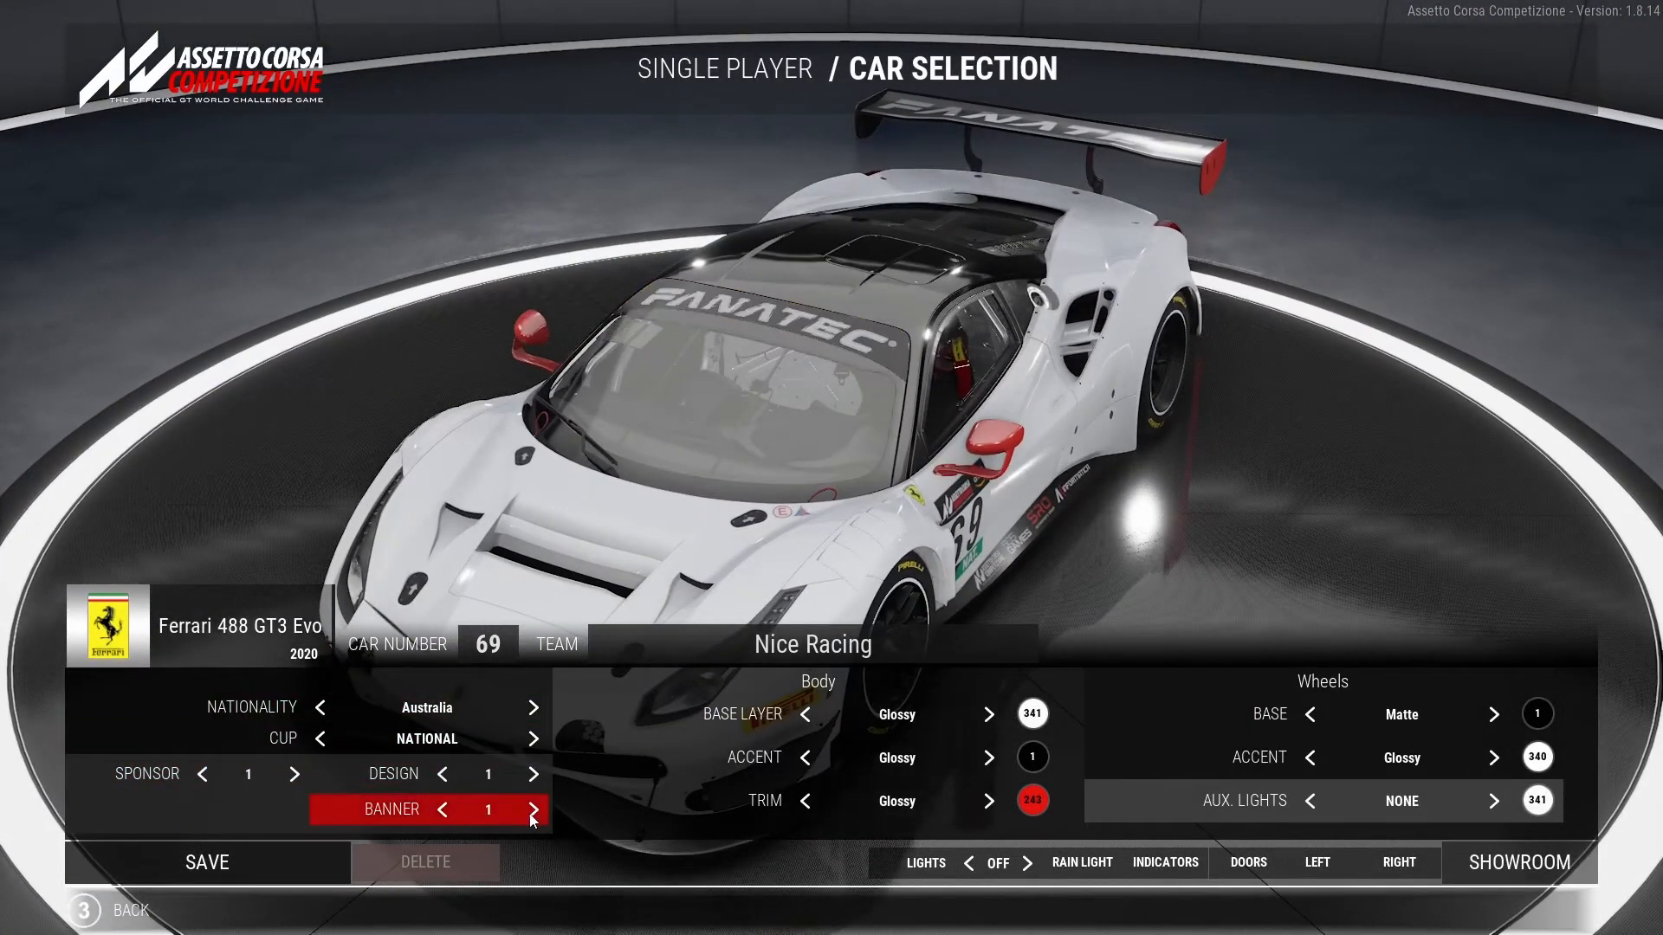
{"action": "left_click", "coordinate": [533, 810]}
{"action": "left_click", "coordinate": [532, 810]}
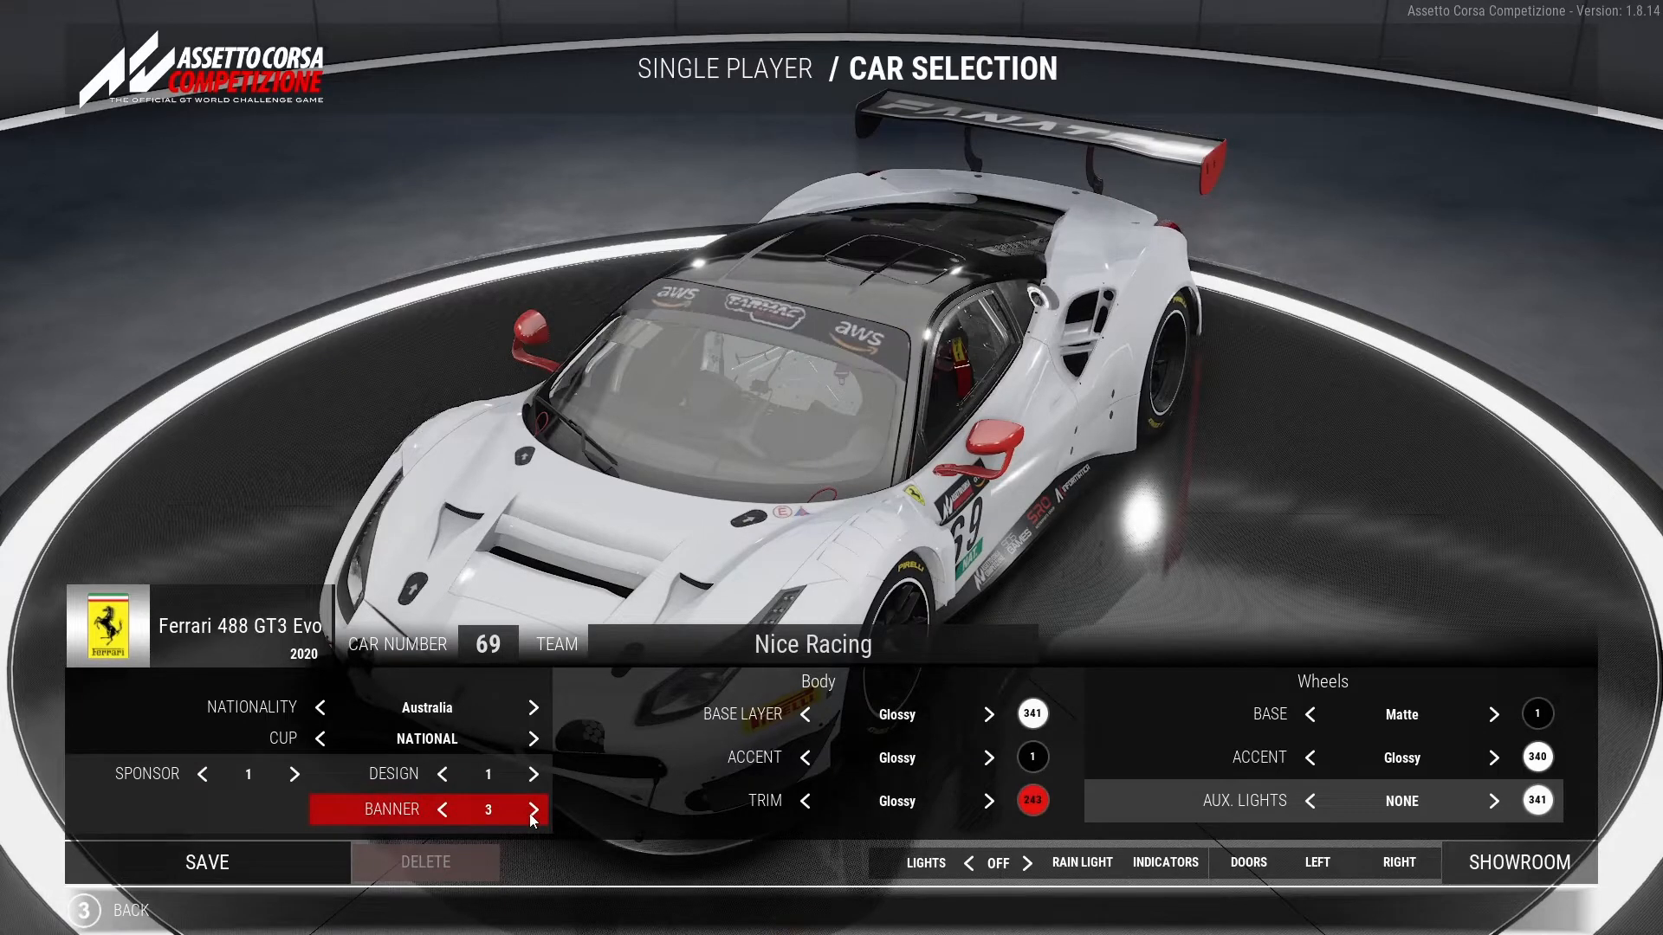
{"action": "left_click", "coordinate": [533, 810]}
{"action": "left_click", "coordinate": [533, 811]}
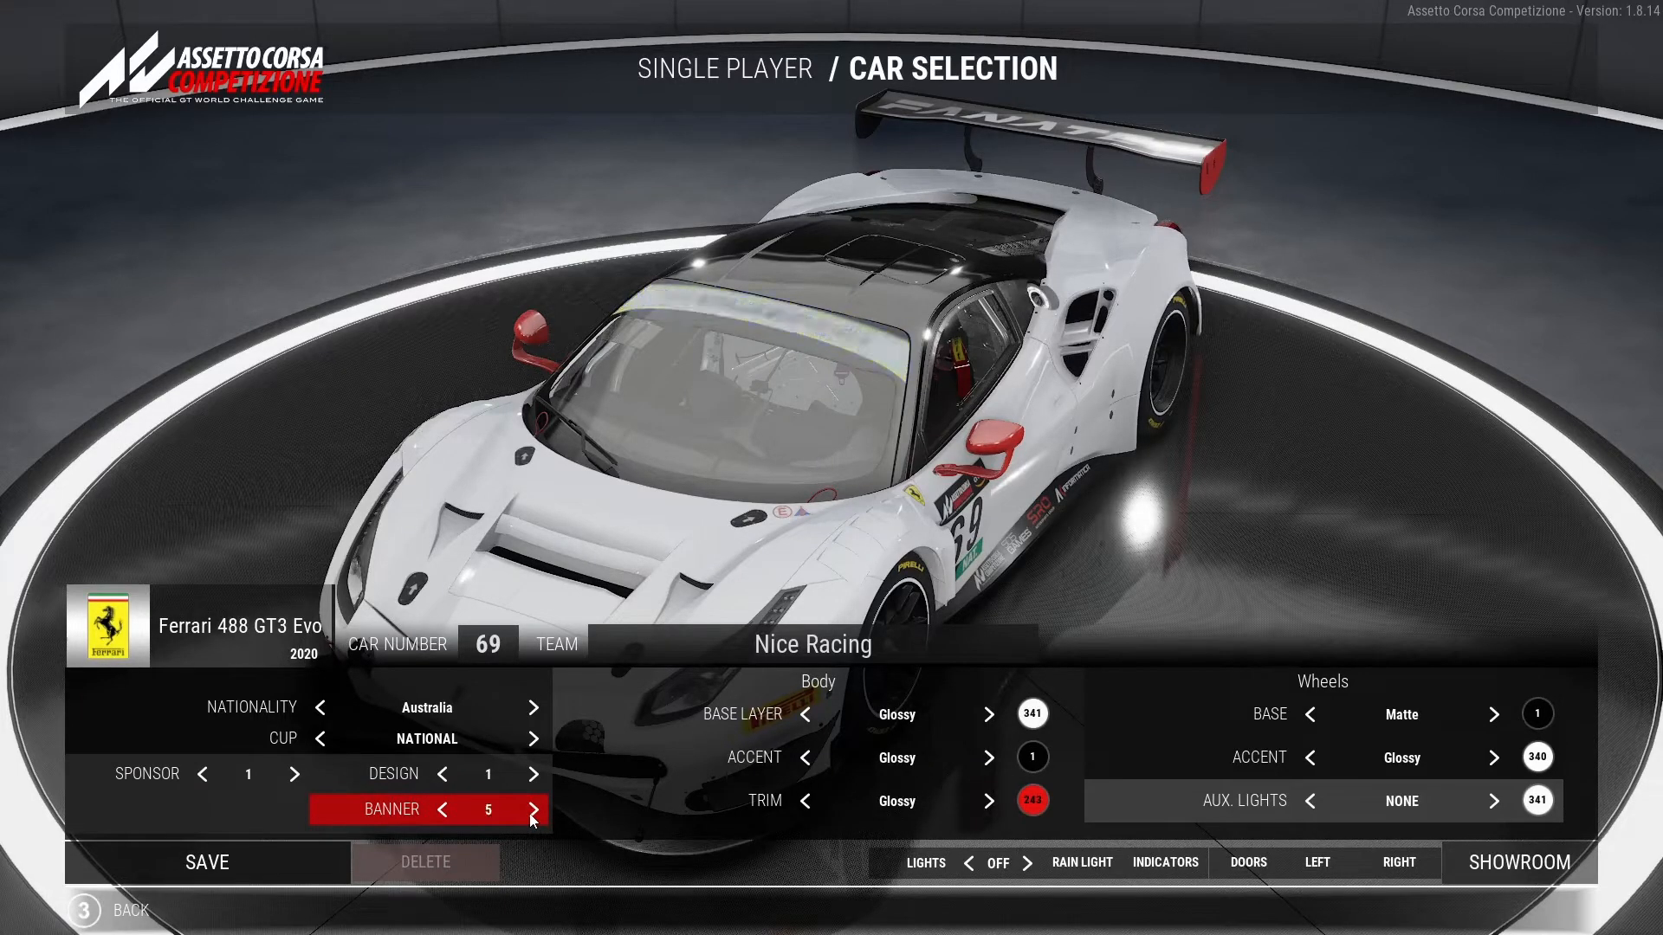
{"action": "left_click", "coordinate": [532, 811]}
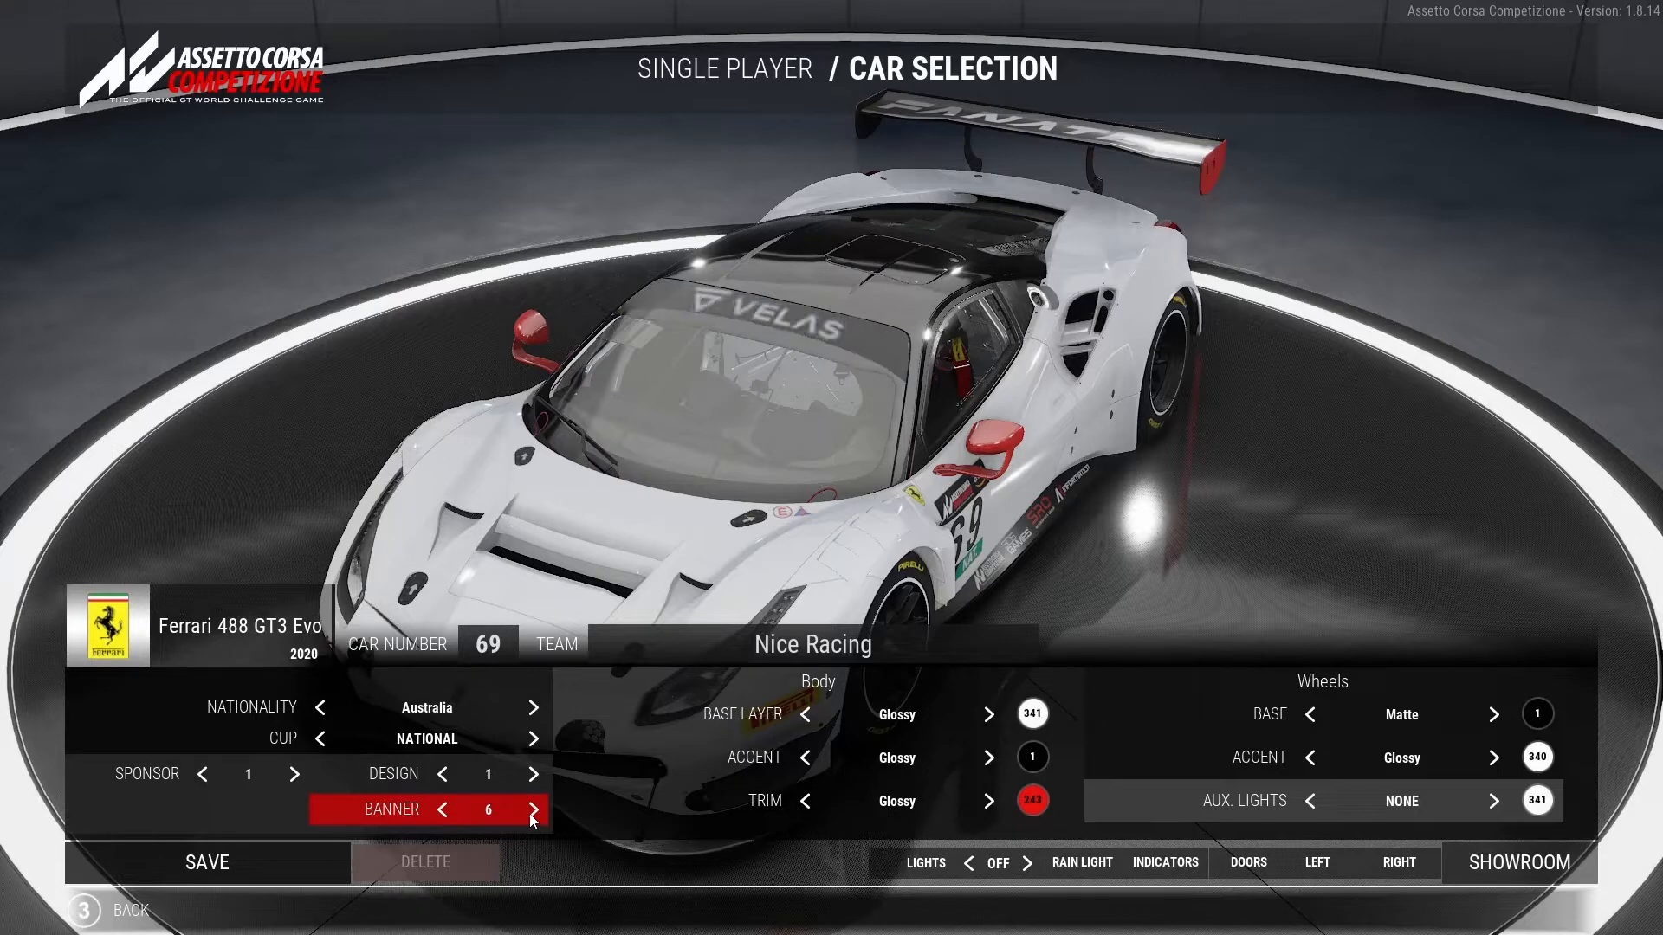
{"action": "left_click", "coordinate": [532, 810]}
{"action": "left_click", "coordinate": [533, 810]}
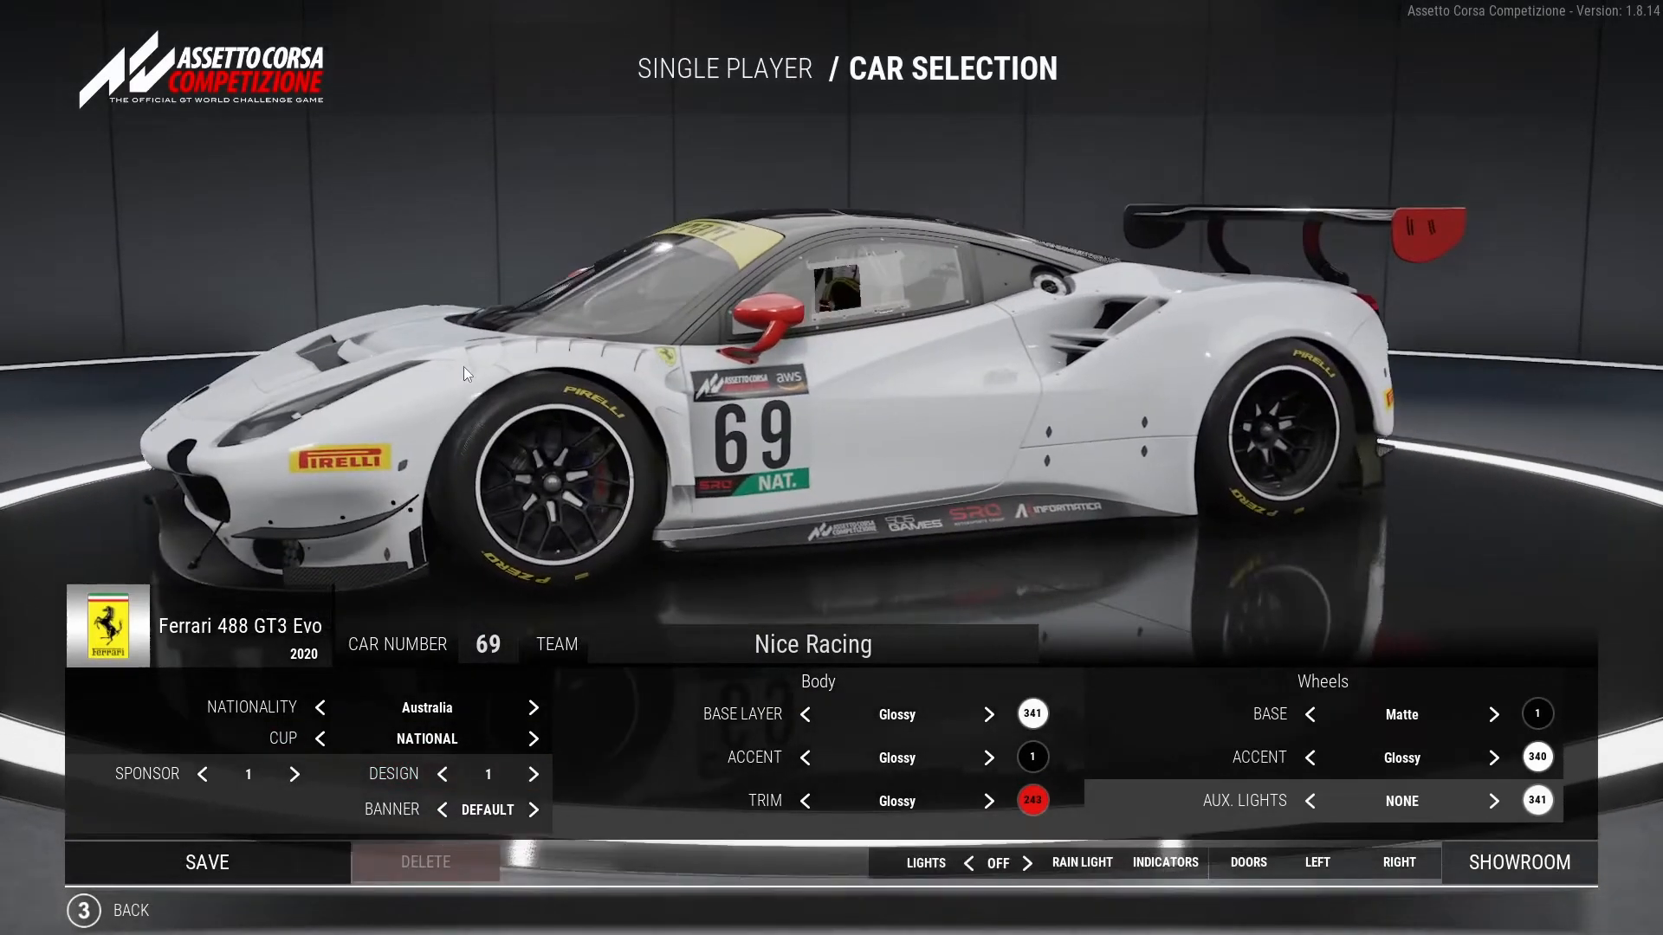
Preview livery designs 1 to 10 one after another and settle on design 2
{"action": "left_click", "coordinate": [534, 775]}
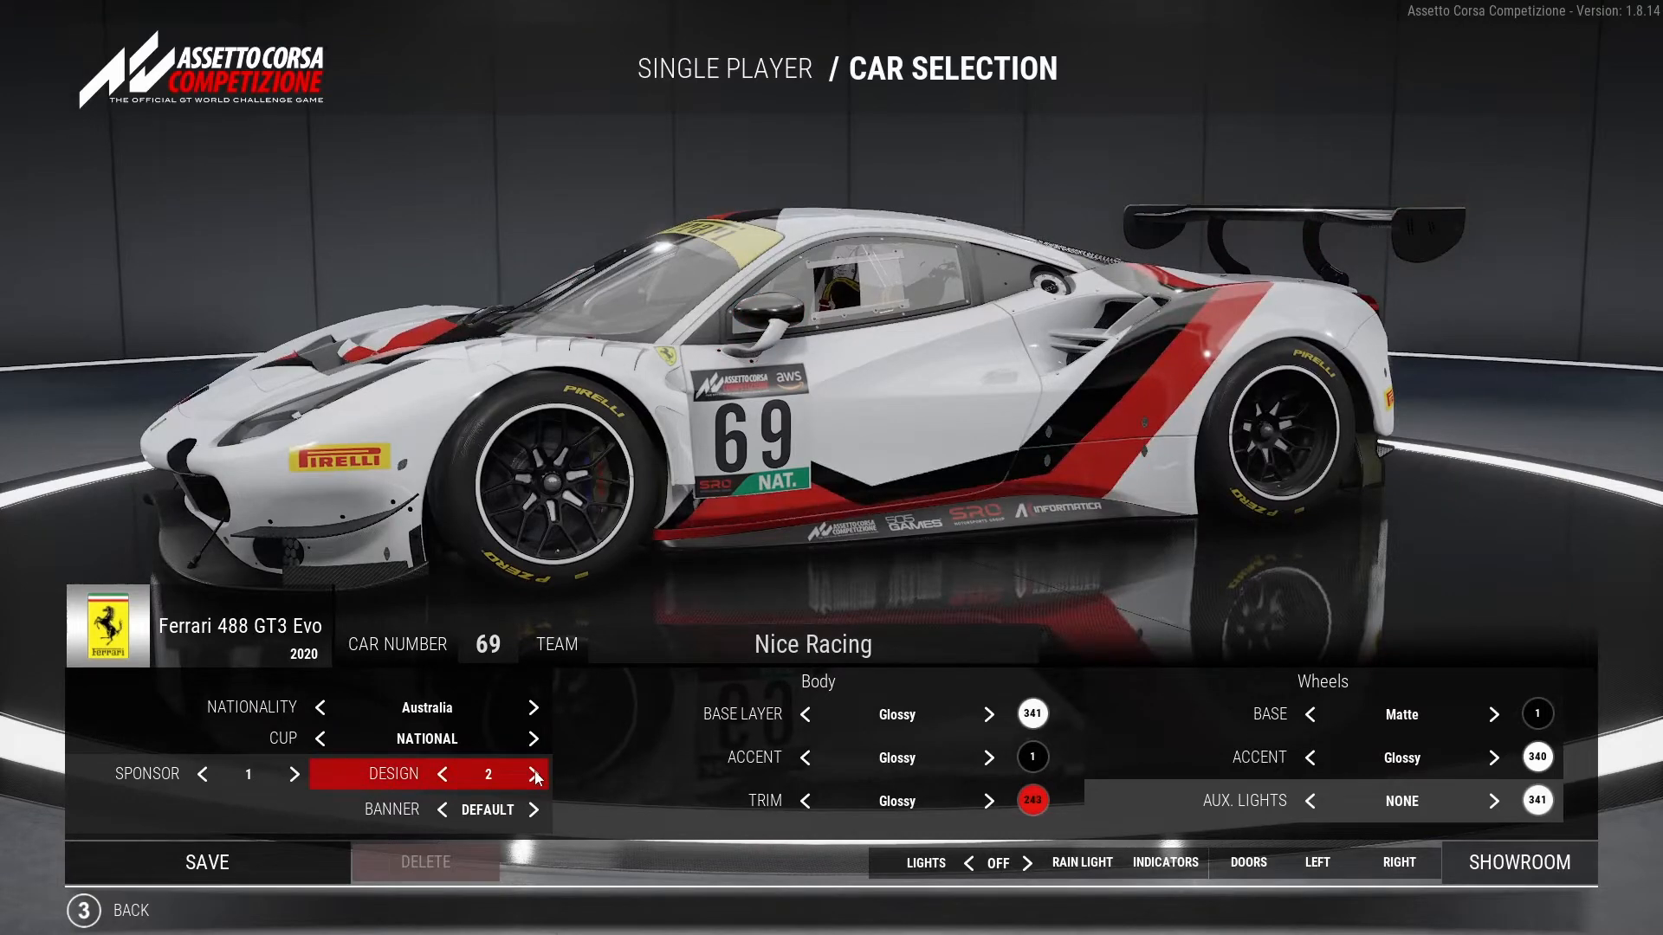
{"action": "left_click", "coordinate": [534, 775]}
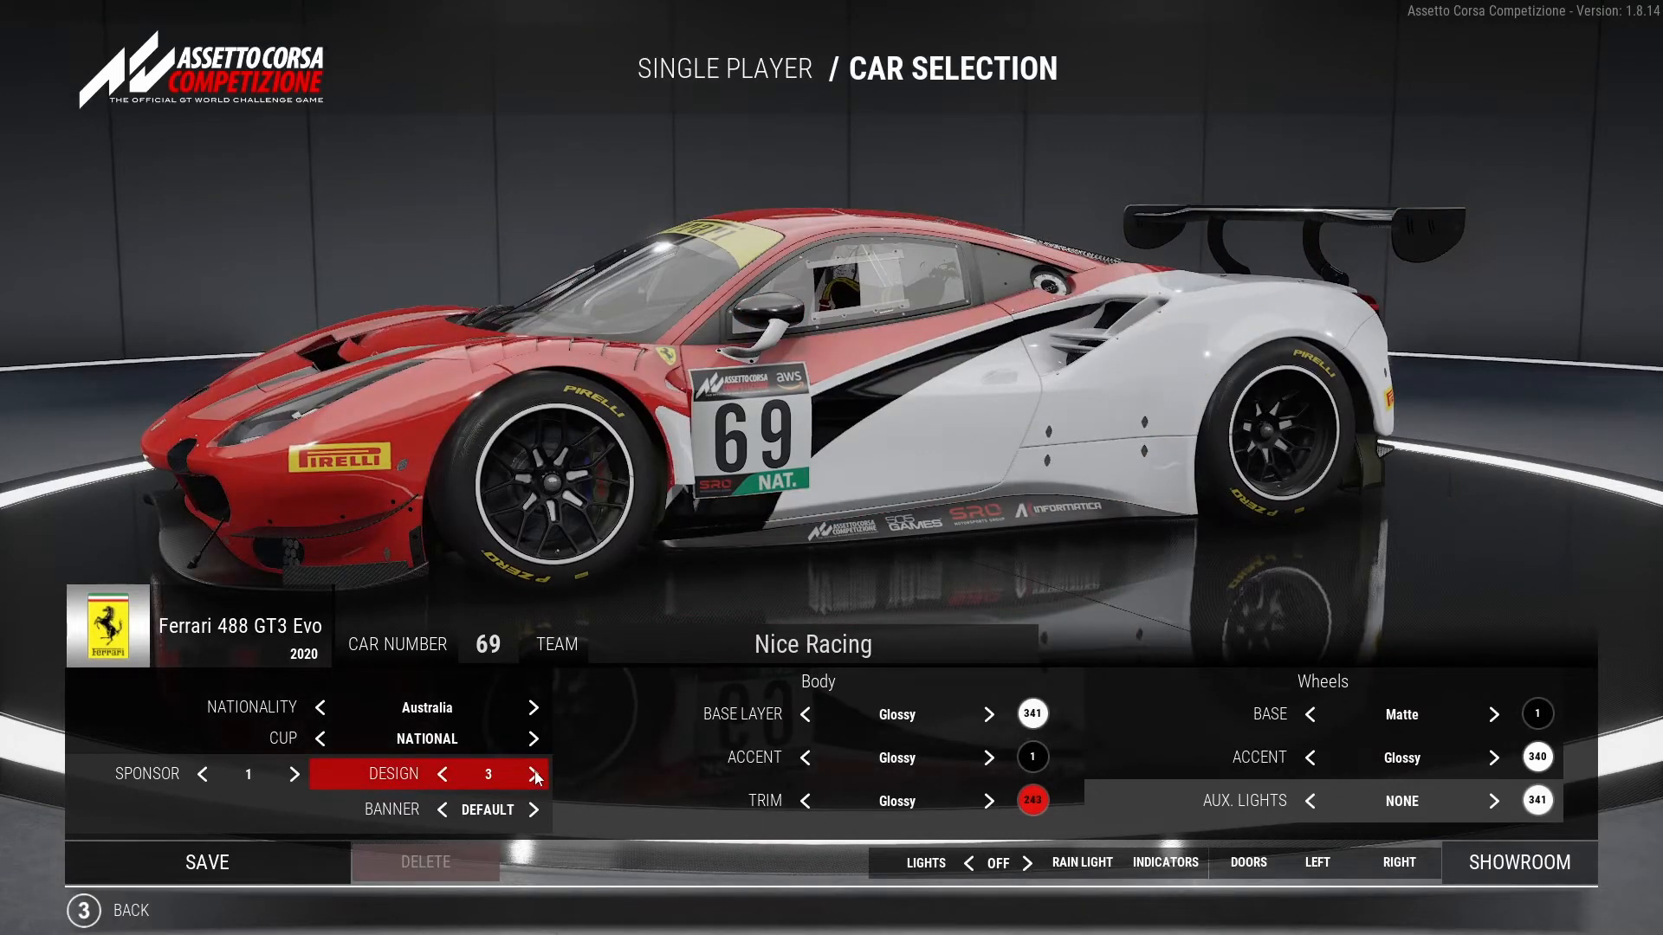
{"action": "left_click", "coordinate": [535, 775]}
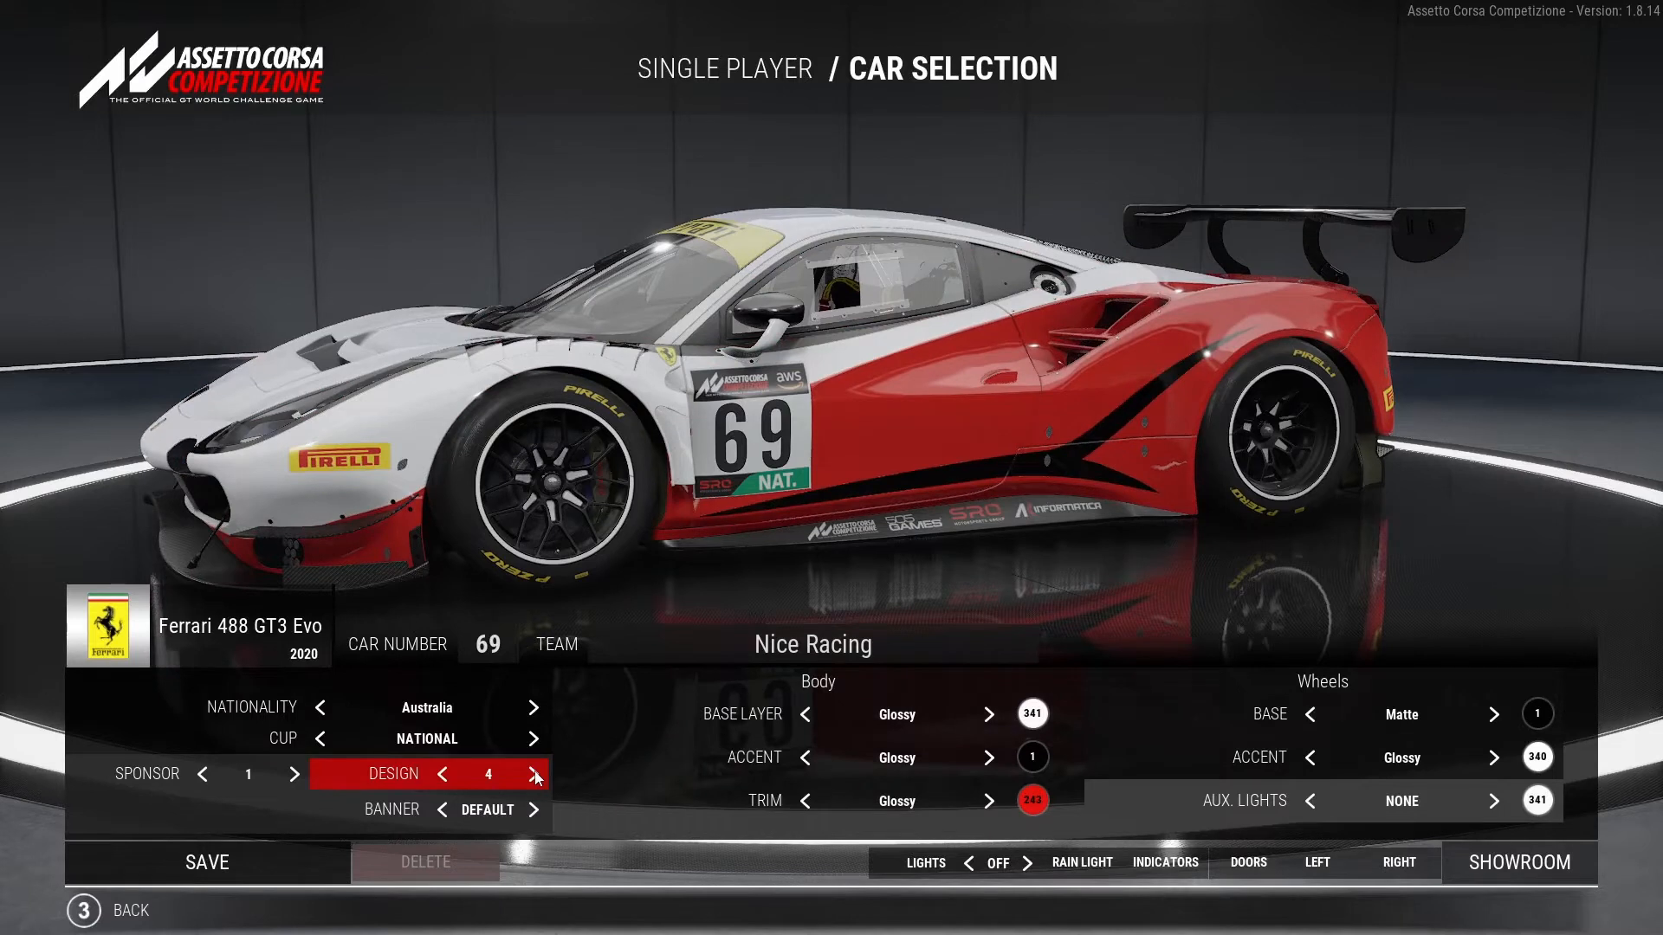
{"action": "left_click", "coordinate": [534, 776]}
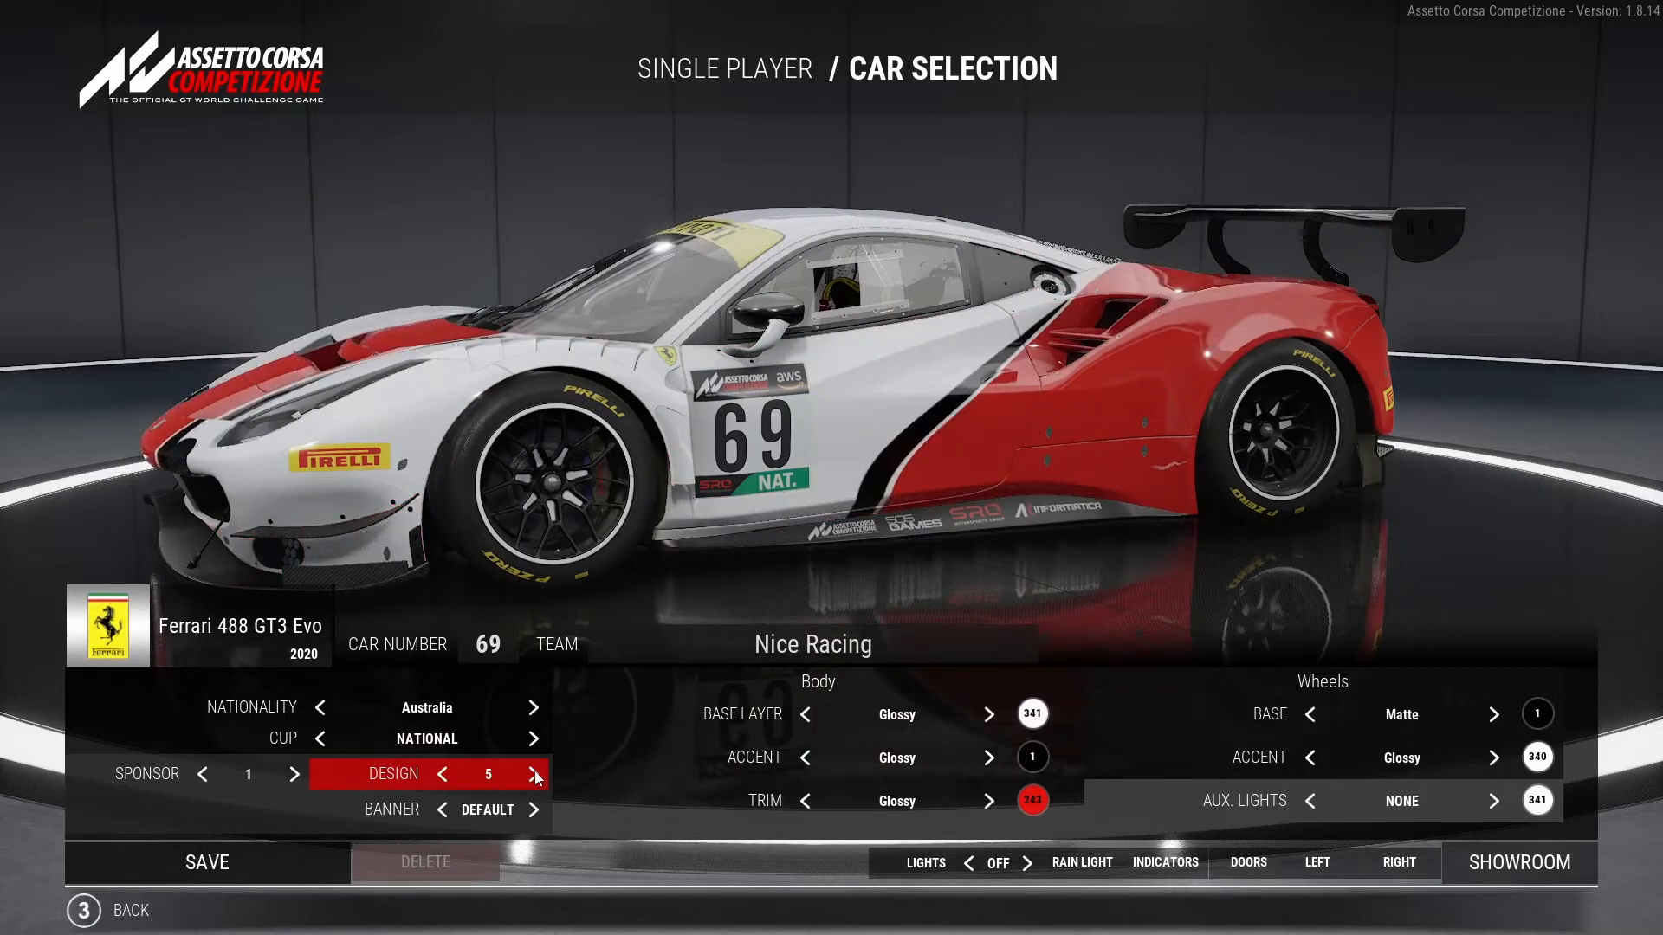
{"action": "left_click", "coordinate": [535, 775]}
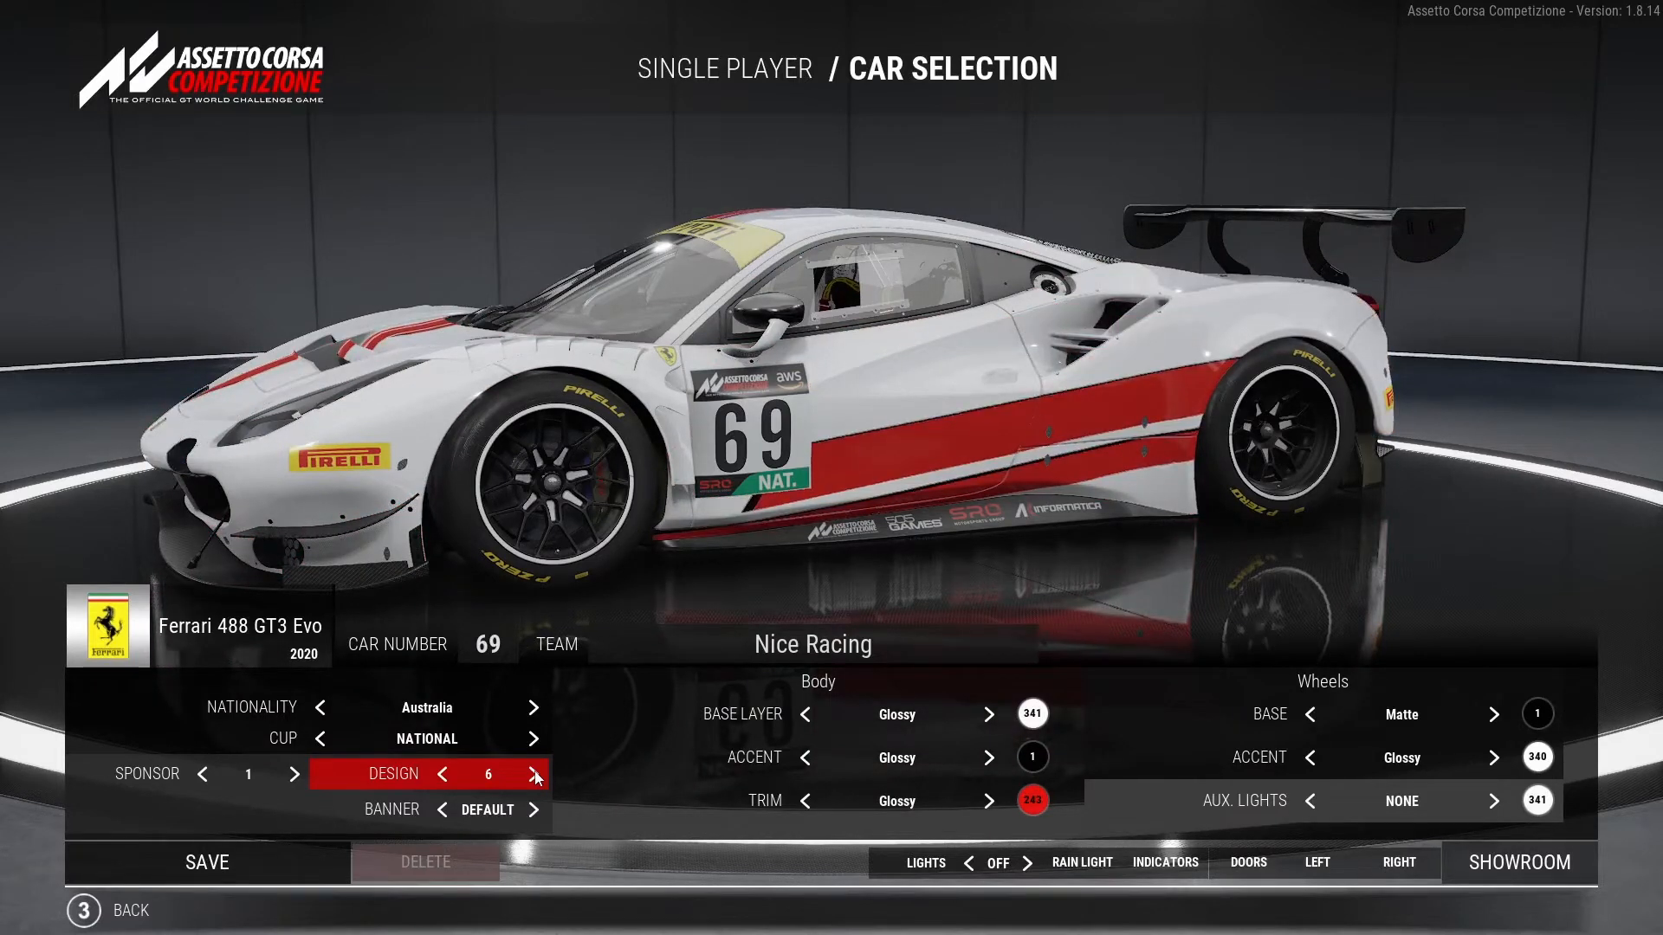
{"action": "left_click", "coordinate": [534, 776]}
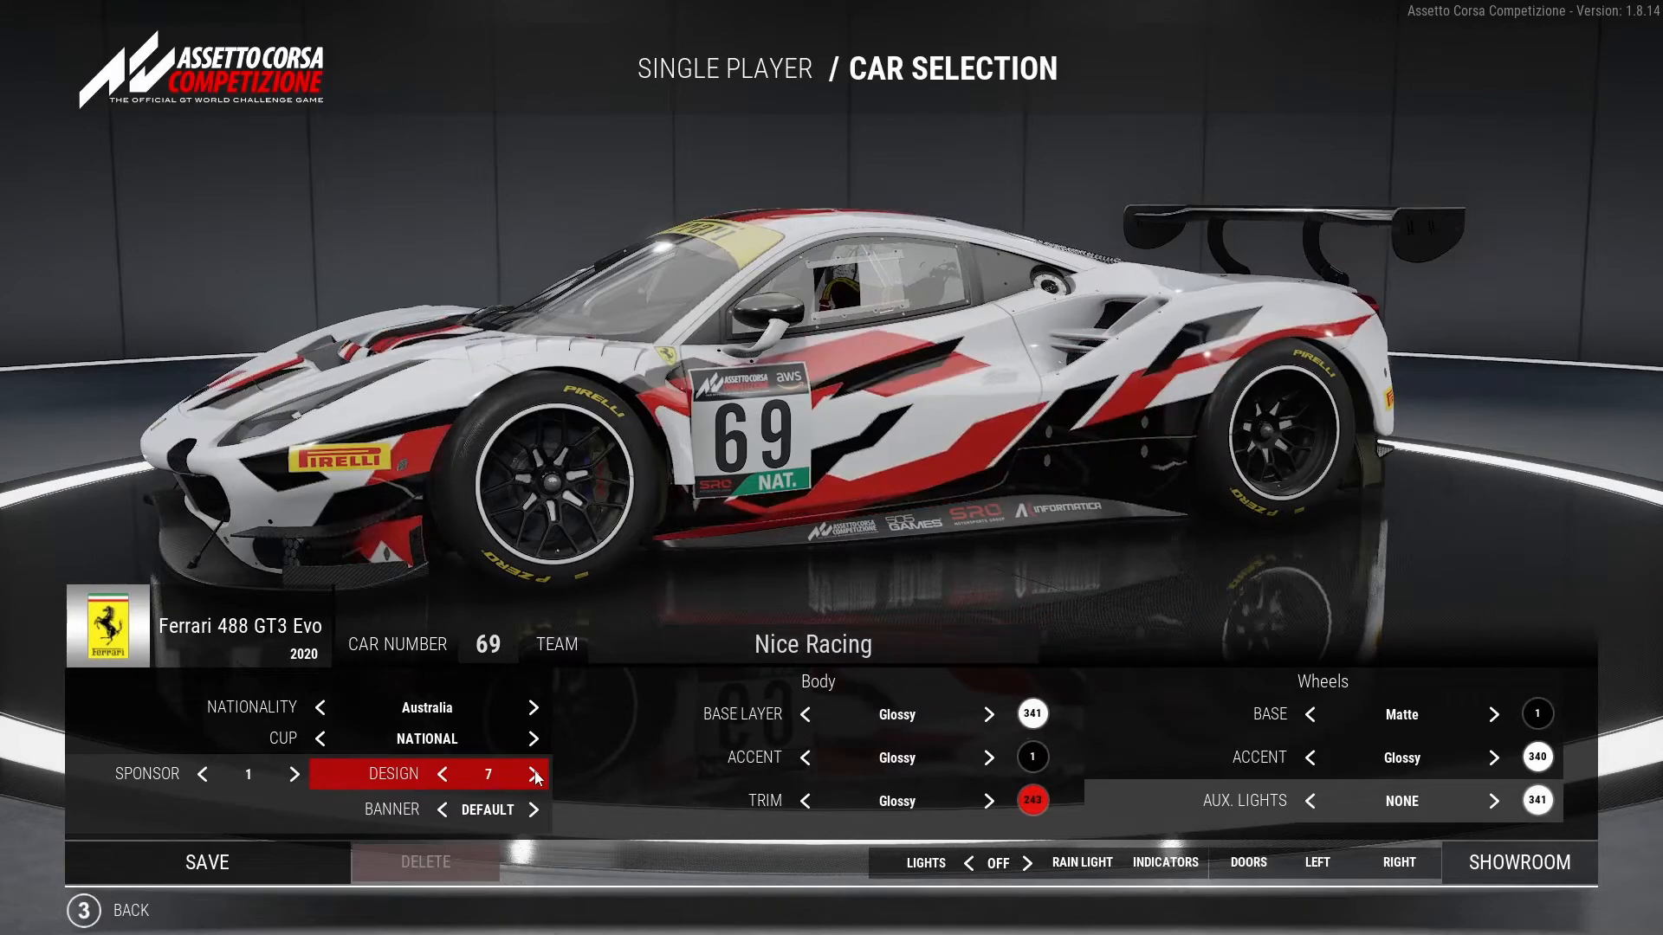
{"action": "left_click", "coordinate": [534, 775]}
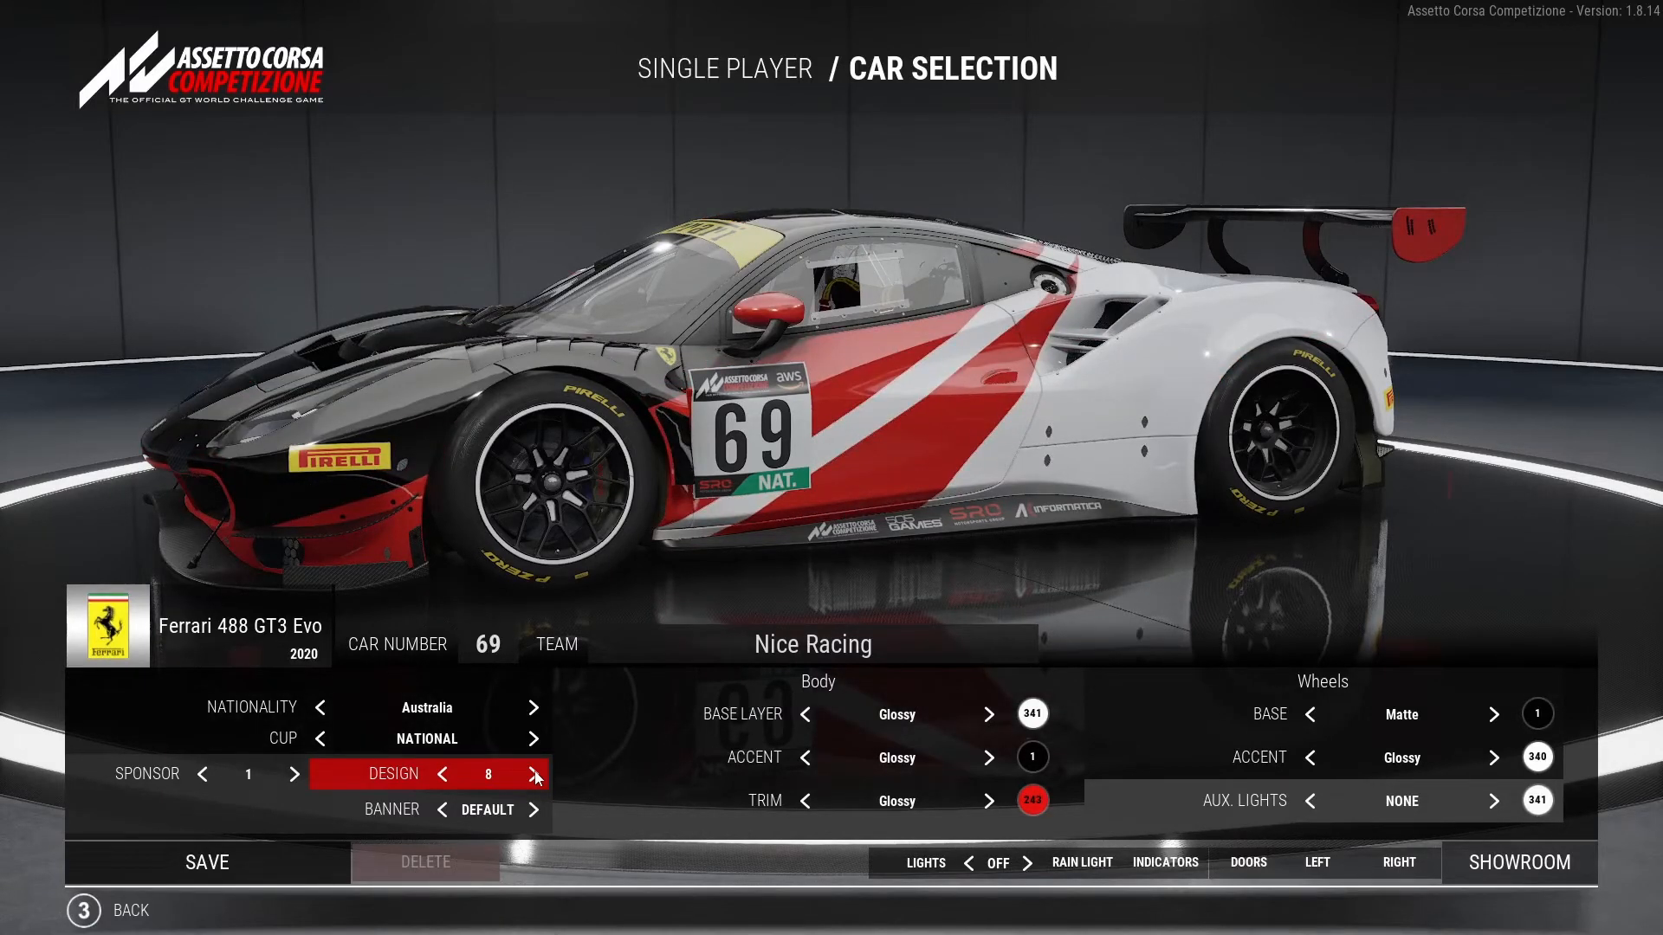
{"action": "left_click", "coordinate": [534, 776]}
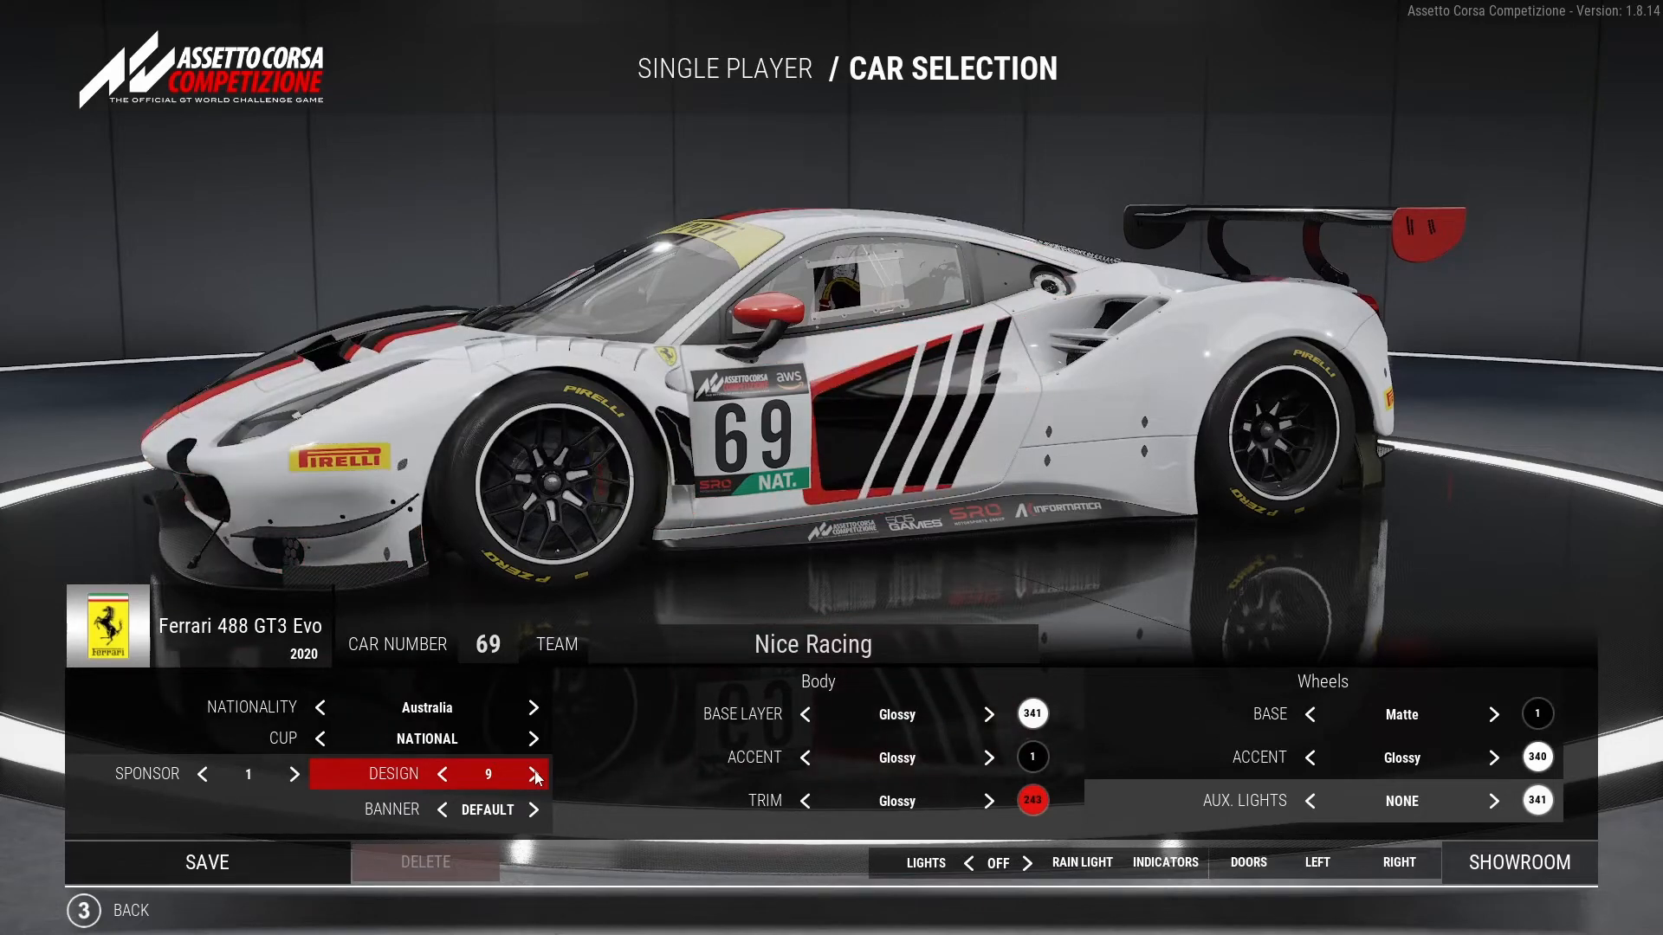
{"action": "left_click", "coordinate": [534, 775]}
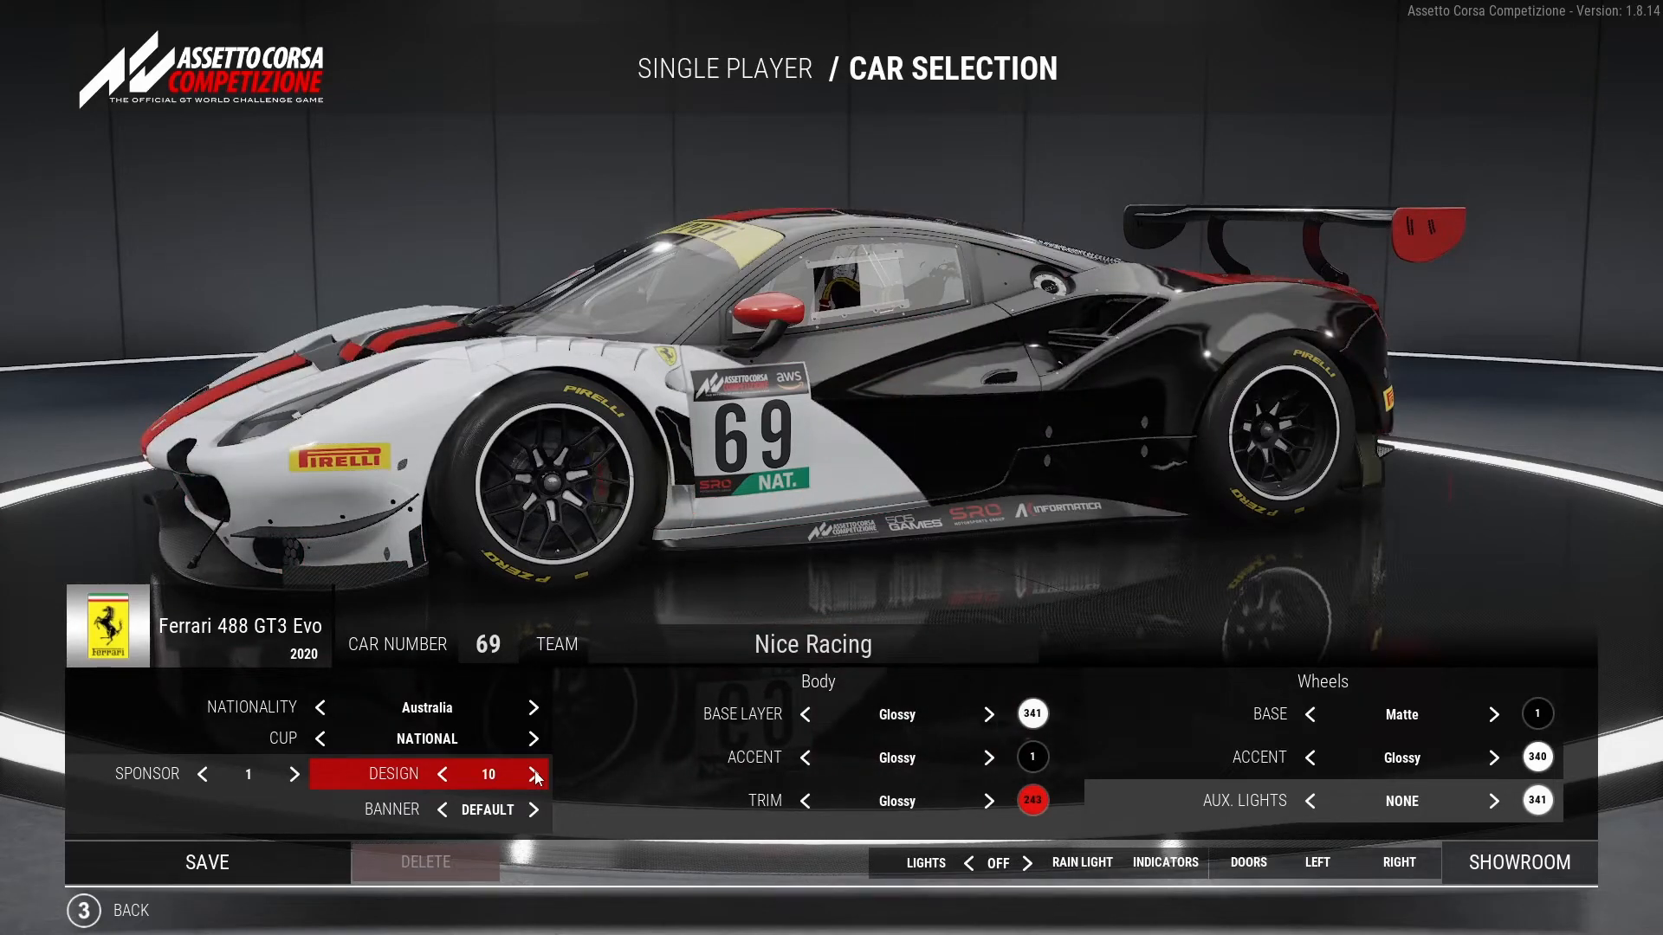
{"action": "left_click", "coordinate": [535, 775]}
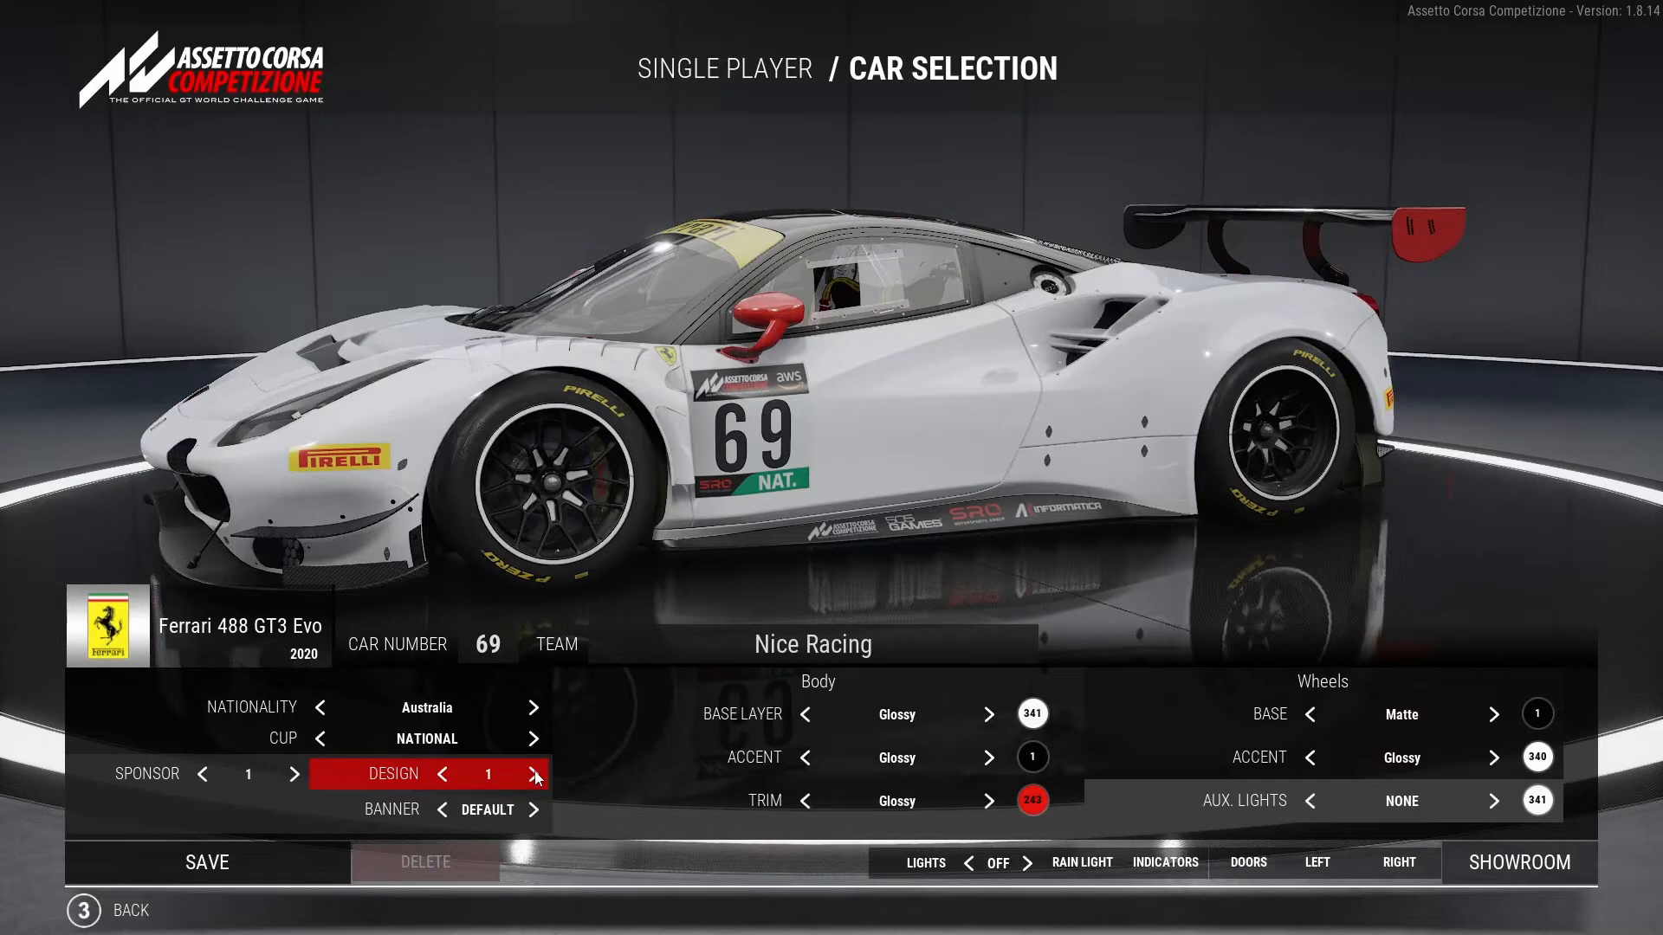
{"action": "left_click", "coordinate": [534, 775]}
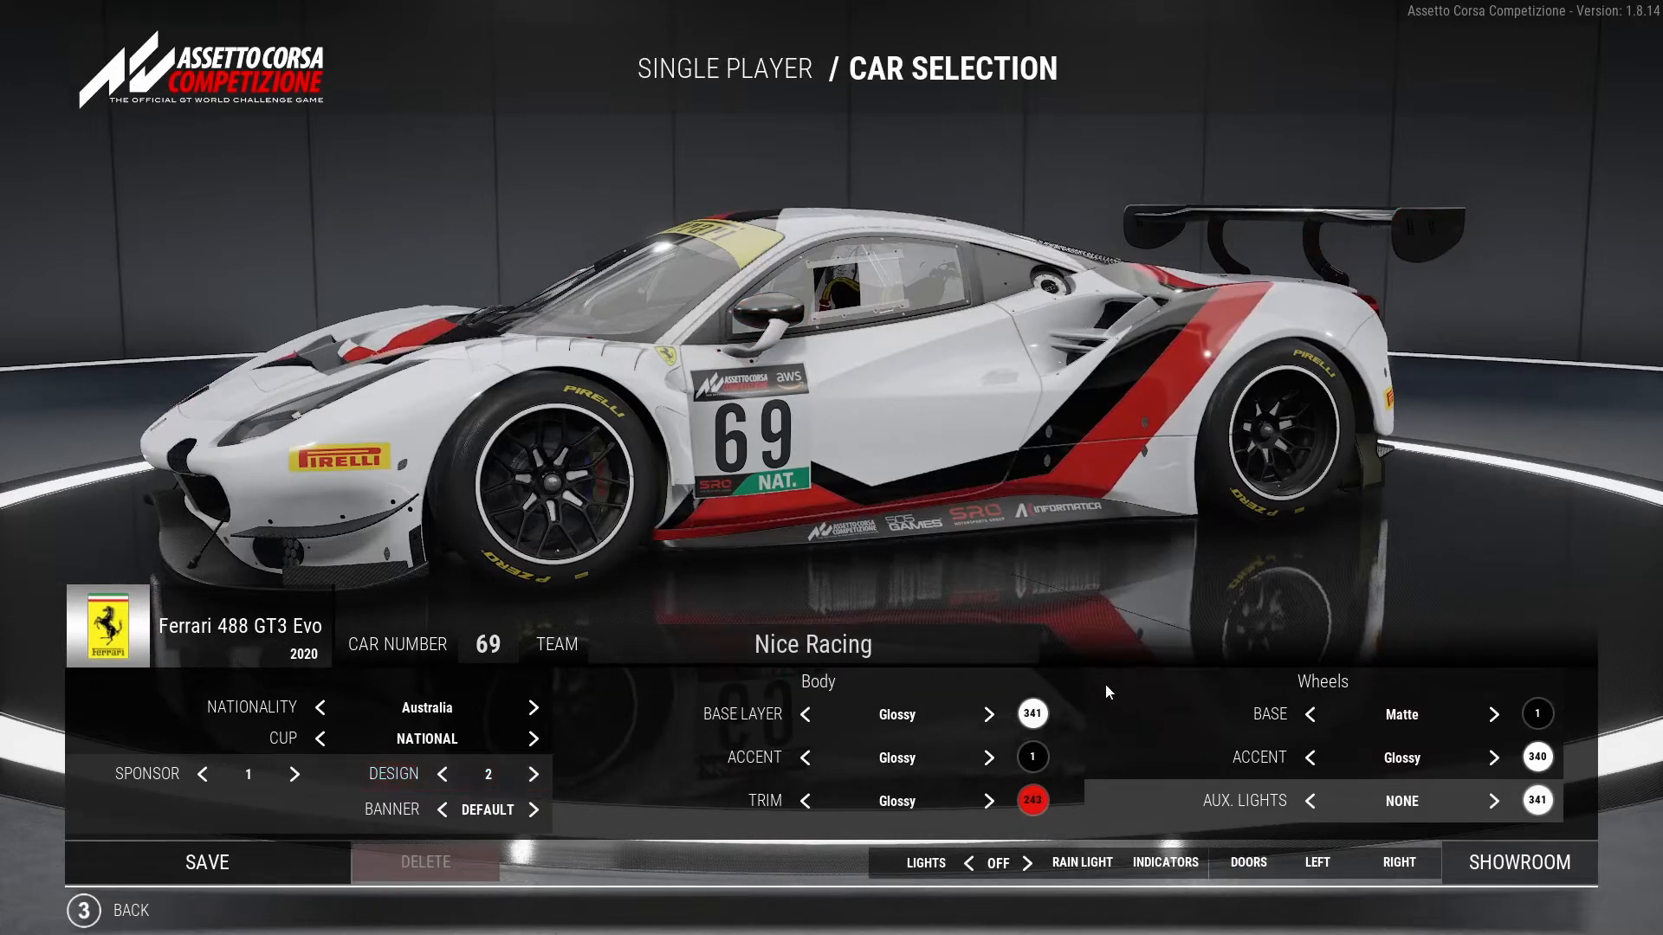
Set the body's base layer to the light green colour 146
{"action": "left_click", "coordinate": [1032, 715]}
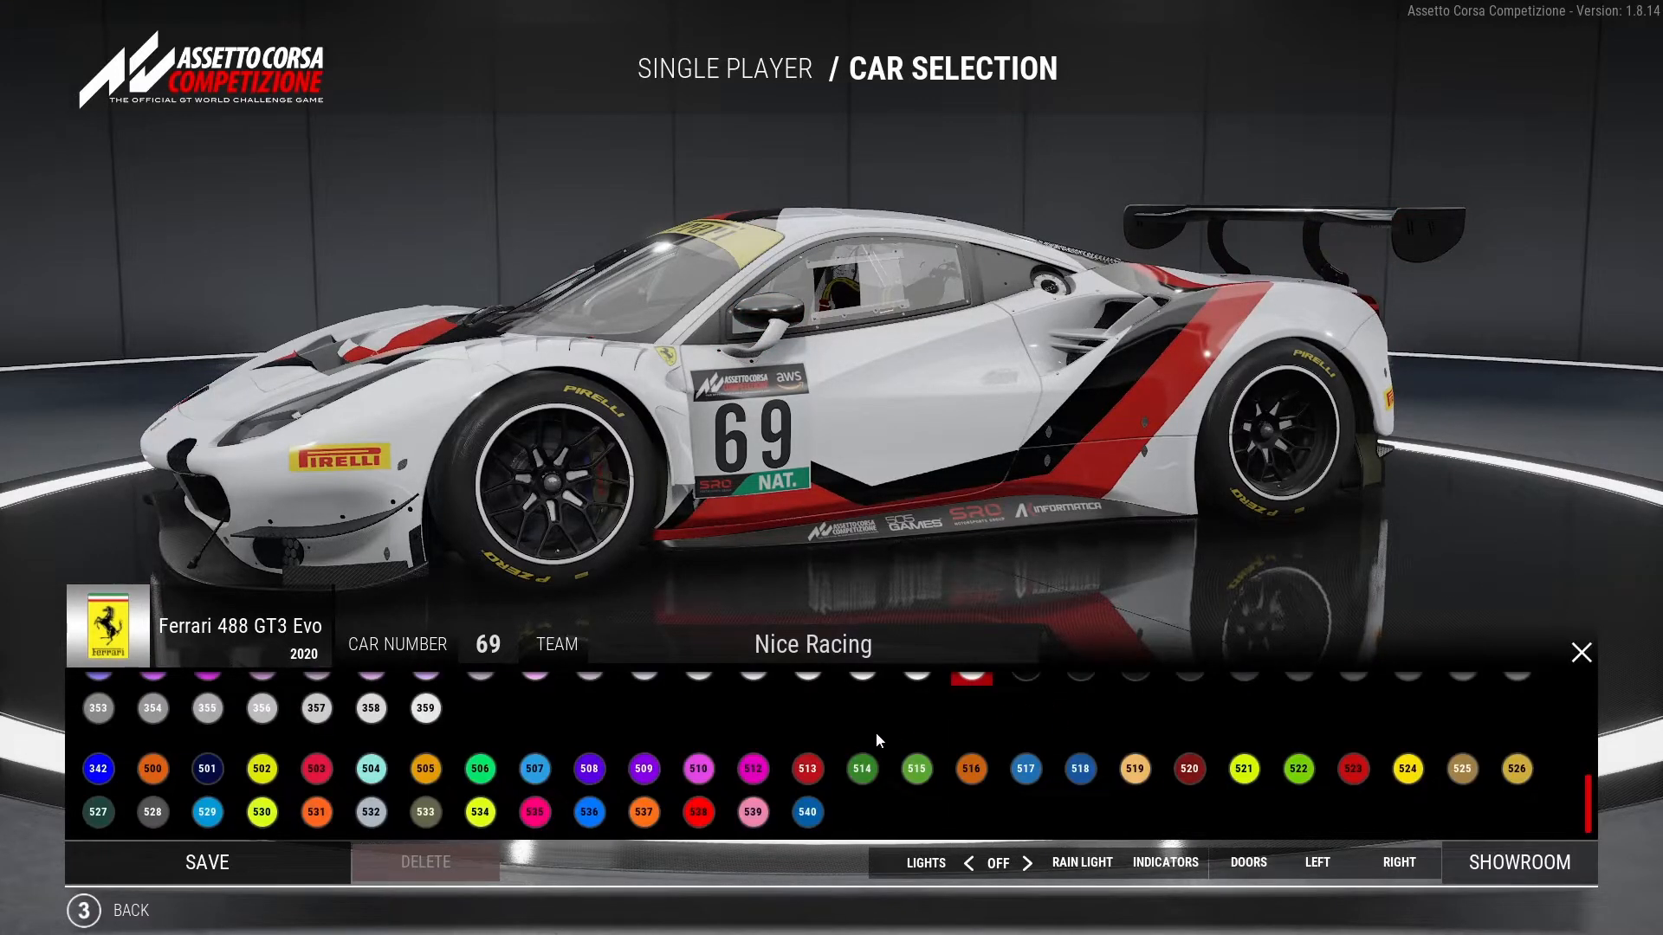
{"action": "scroll", "coordinate": [725, 730], "scroll_direction": "up", "scroll_amount": 10}
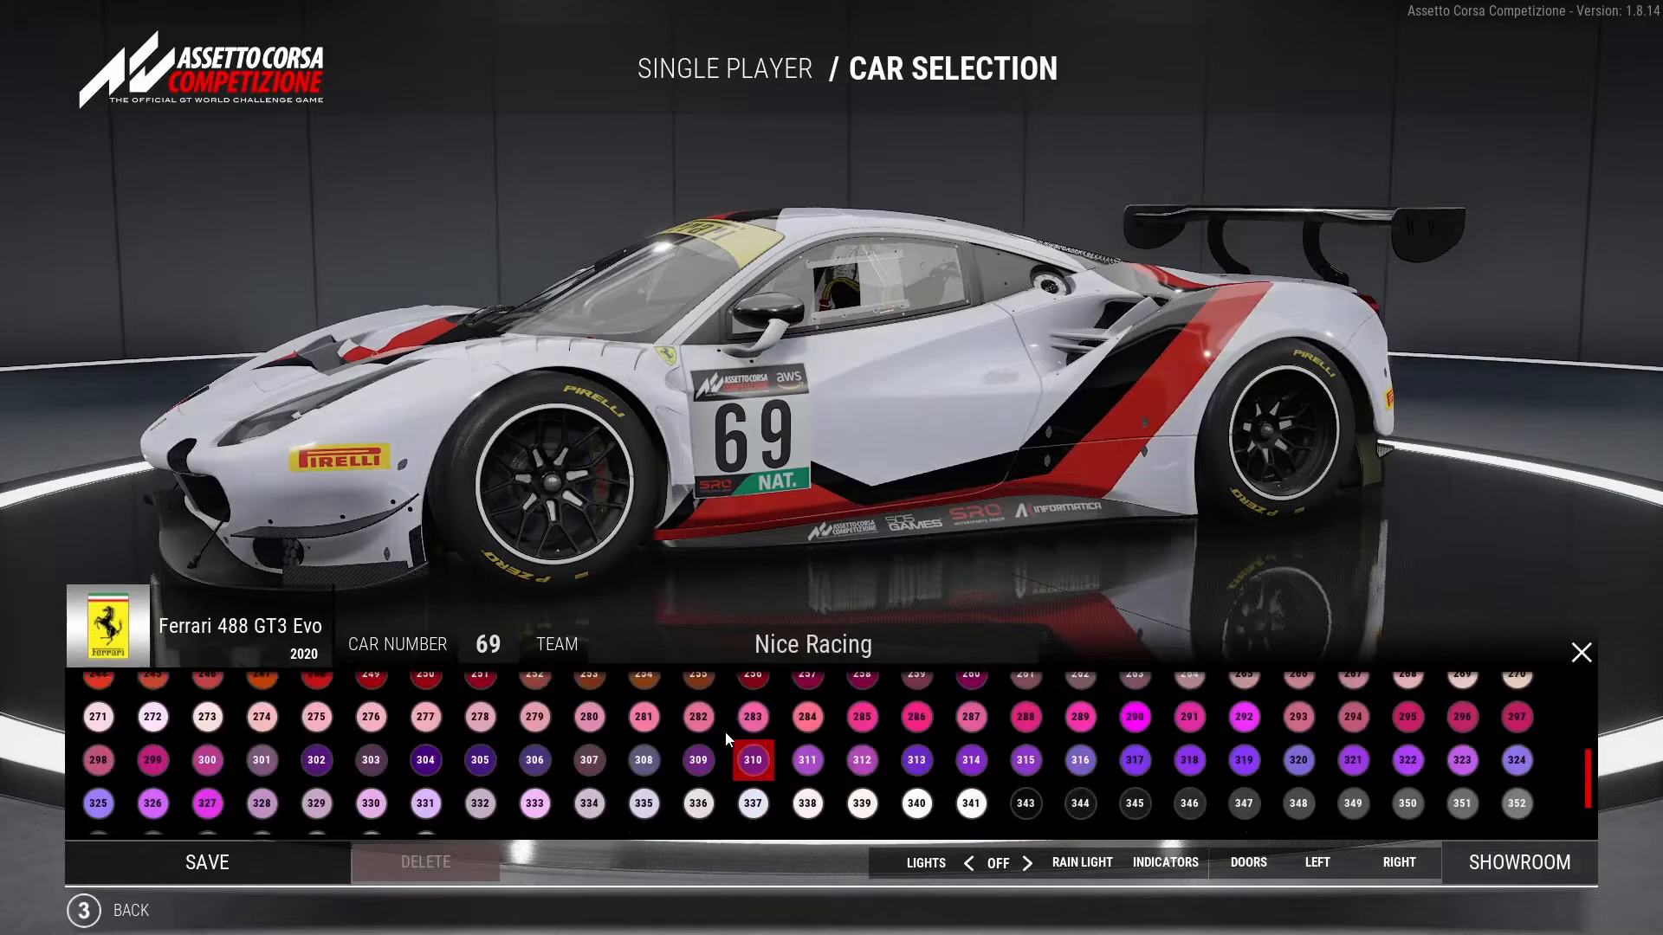
{"action": "scroll", "coordinate": [731, 733], "scroll_direction": "down", "scroll_amount": 1}
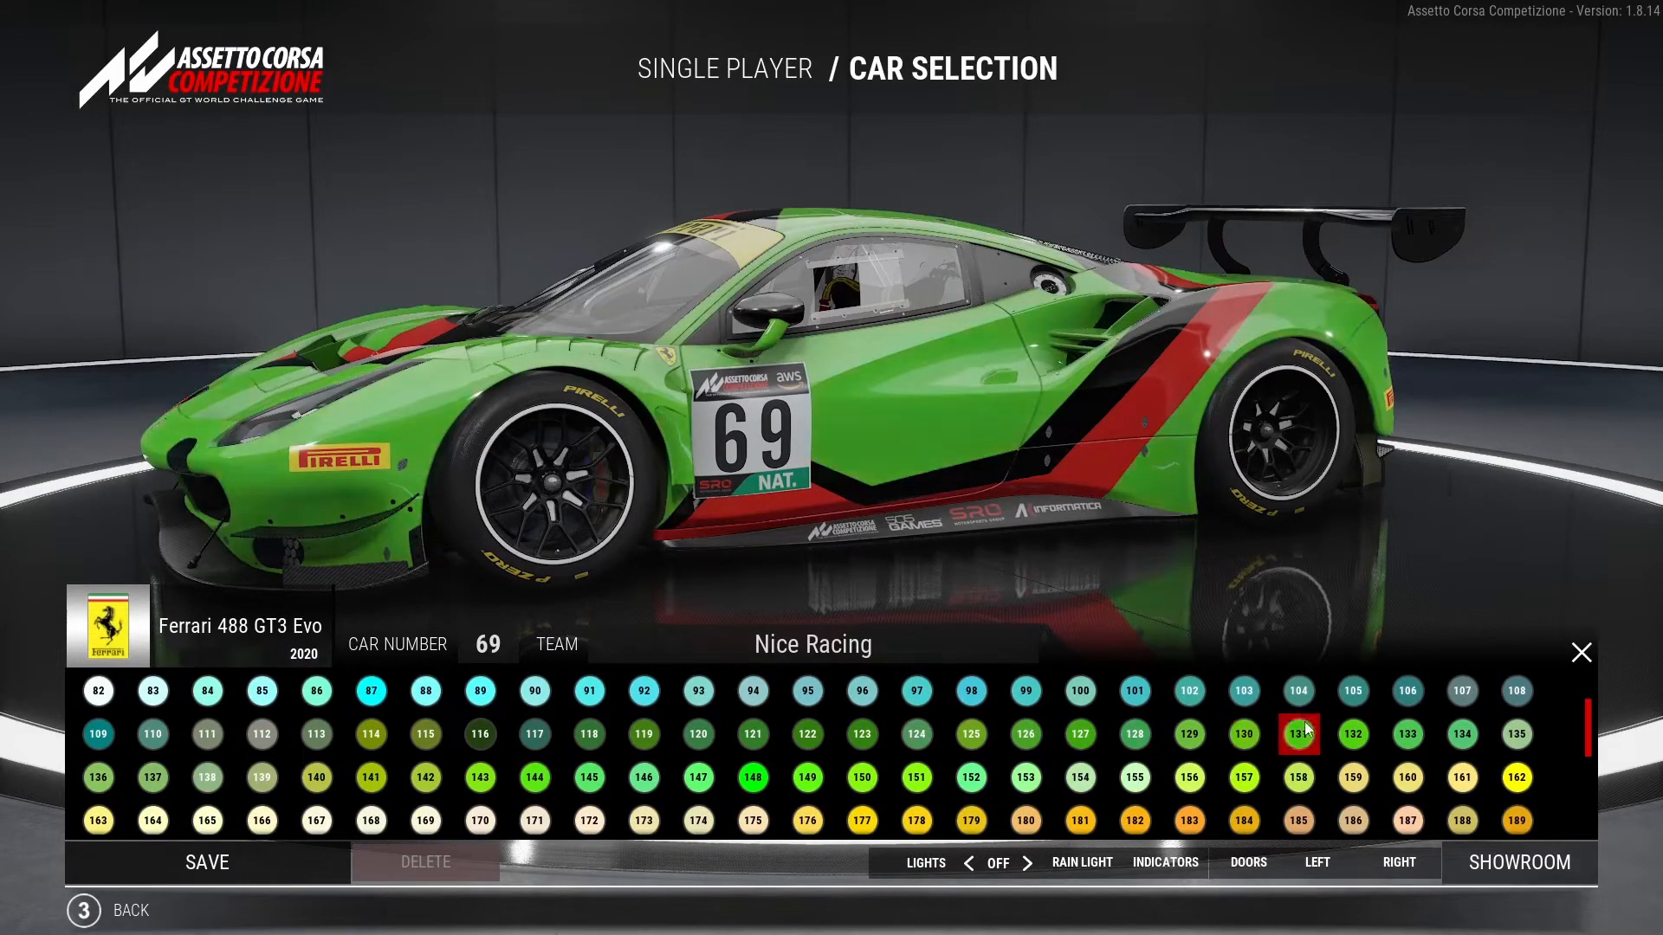
{"action": "left_click", "coordinate": [641, 777]}
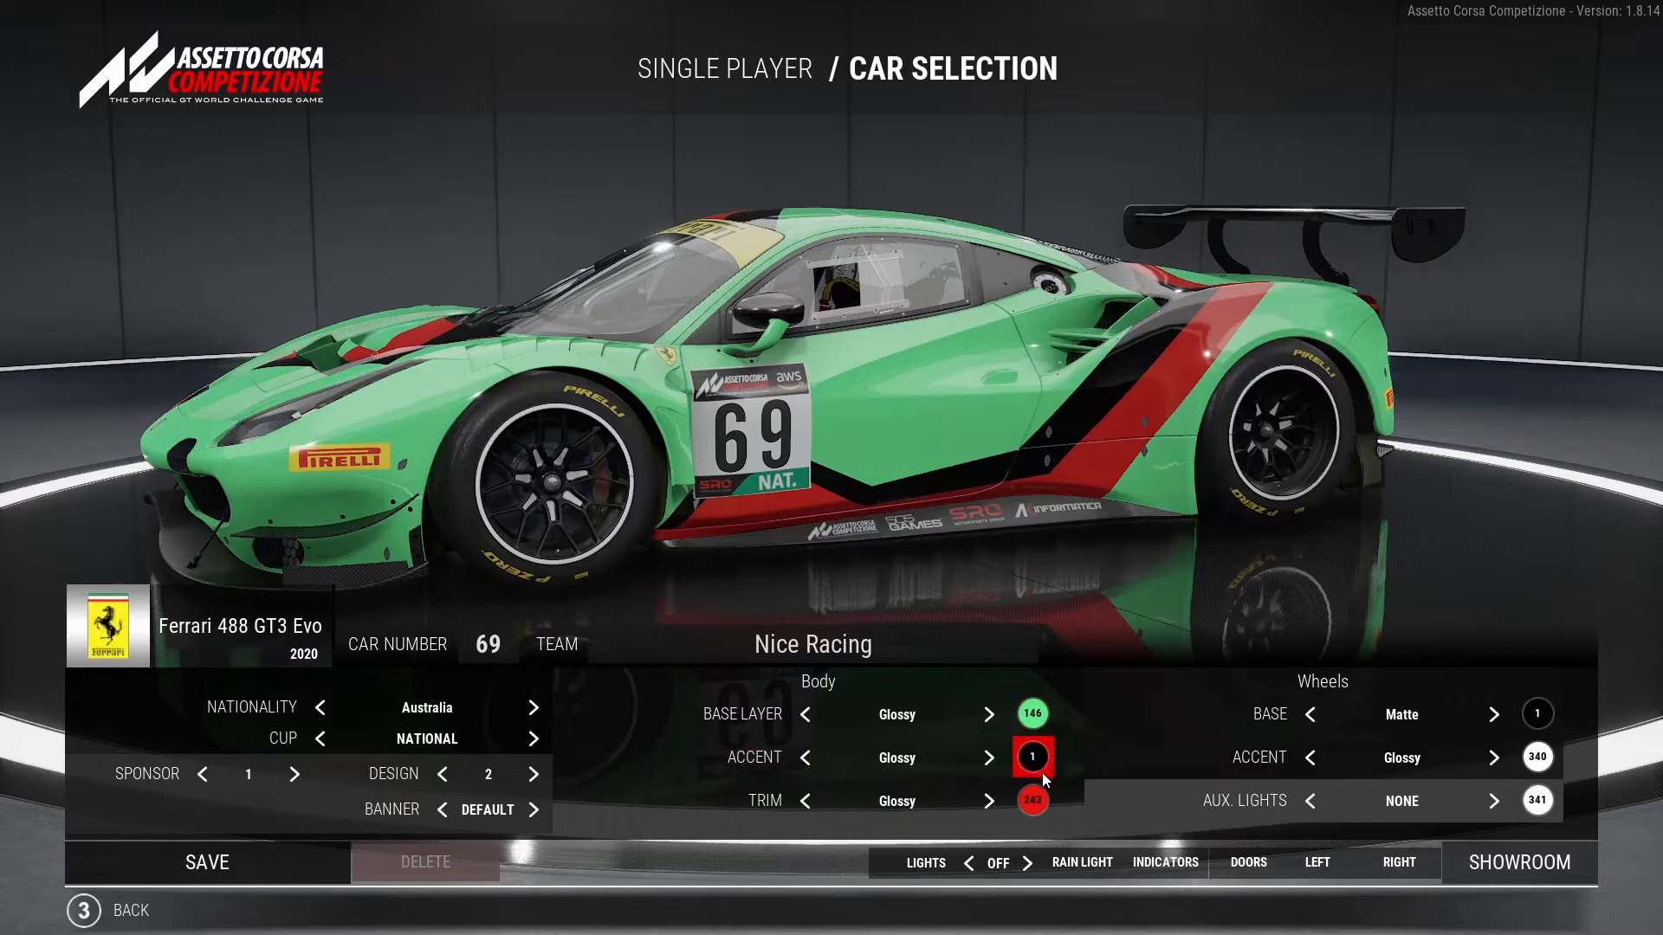
Preview different colours for the body trim and set it to the off-white colour 359
{"action": "left_click", "coordinate": [1034, 799]}
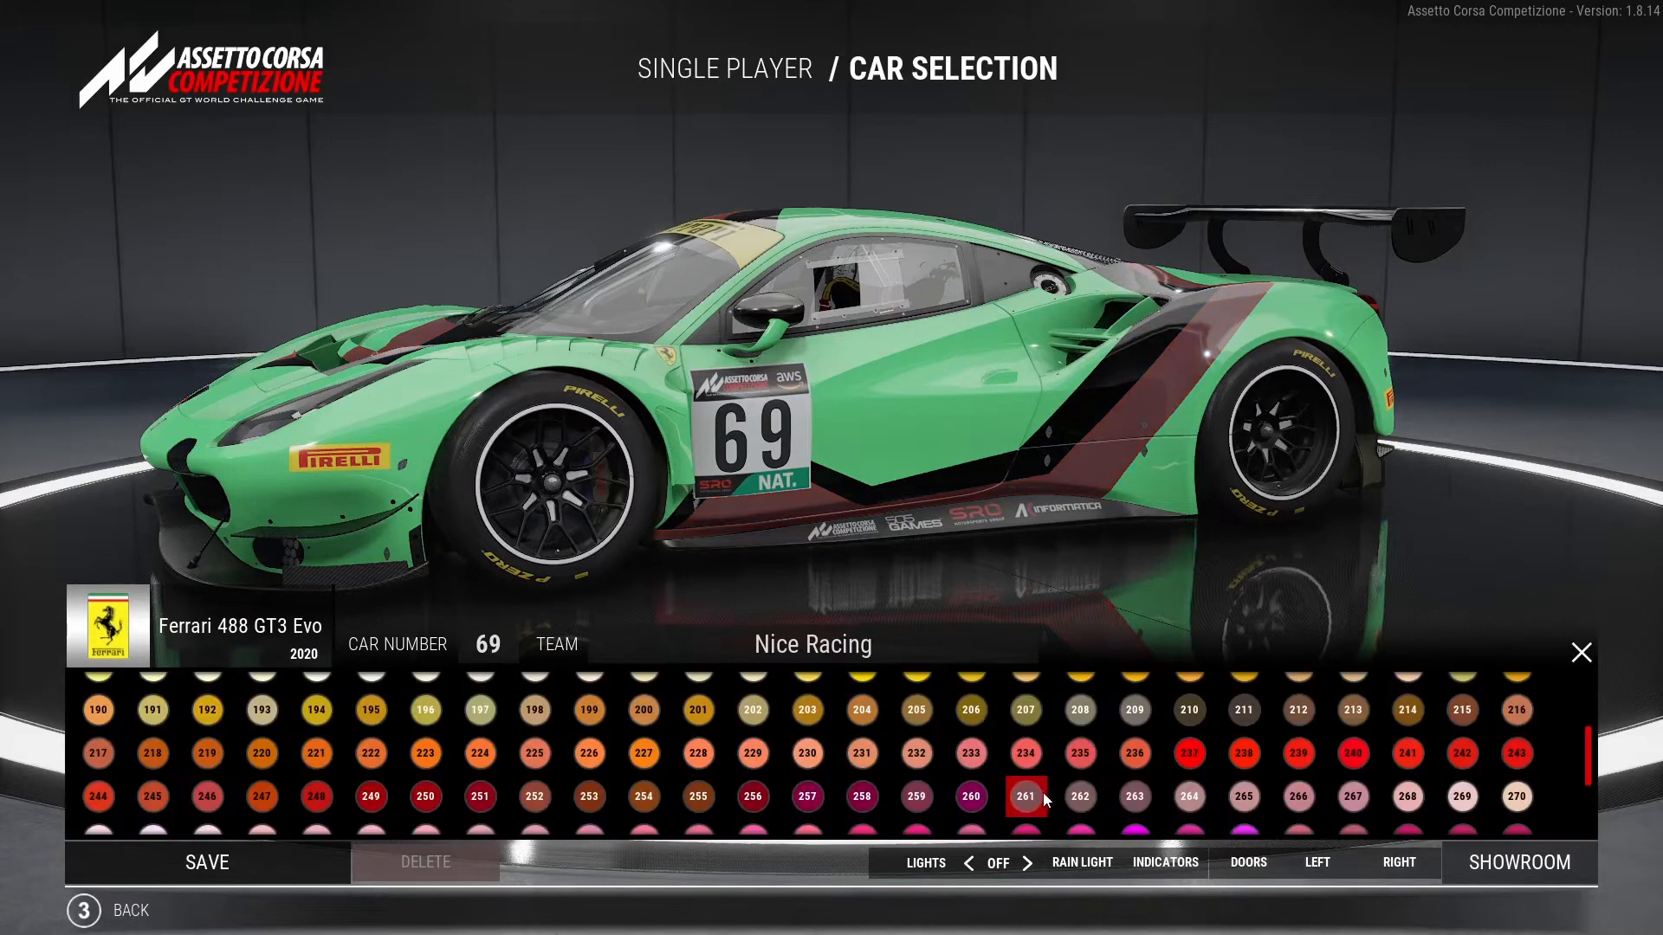
{"action": "scroll", "coordinate": [1043, 793], "scroll_direction": "up", "scroll_amount": 6}
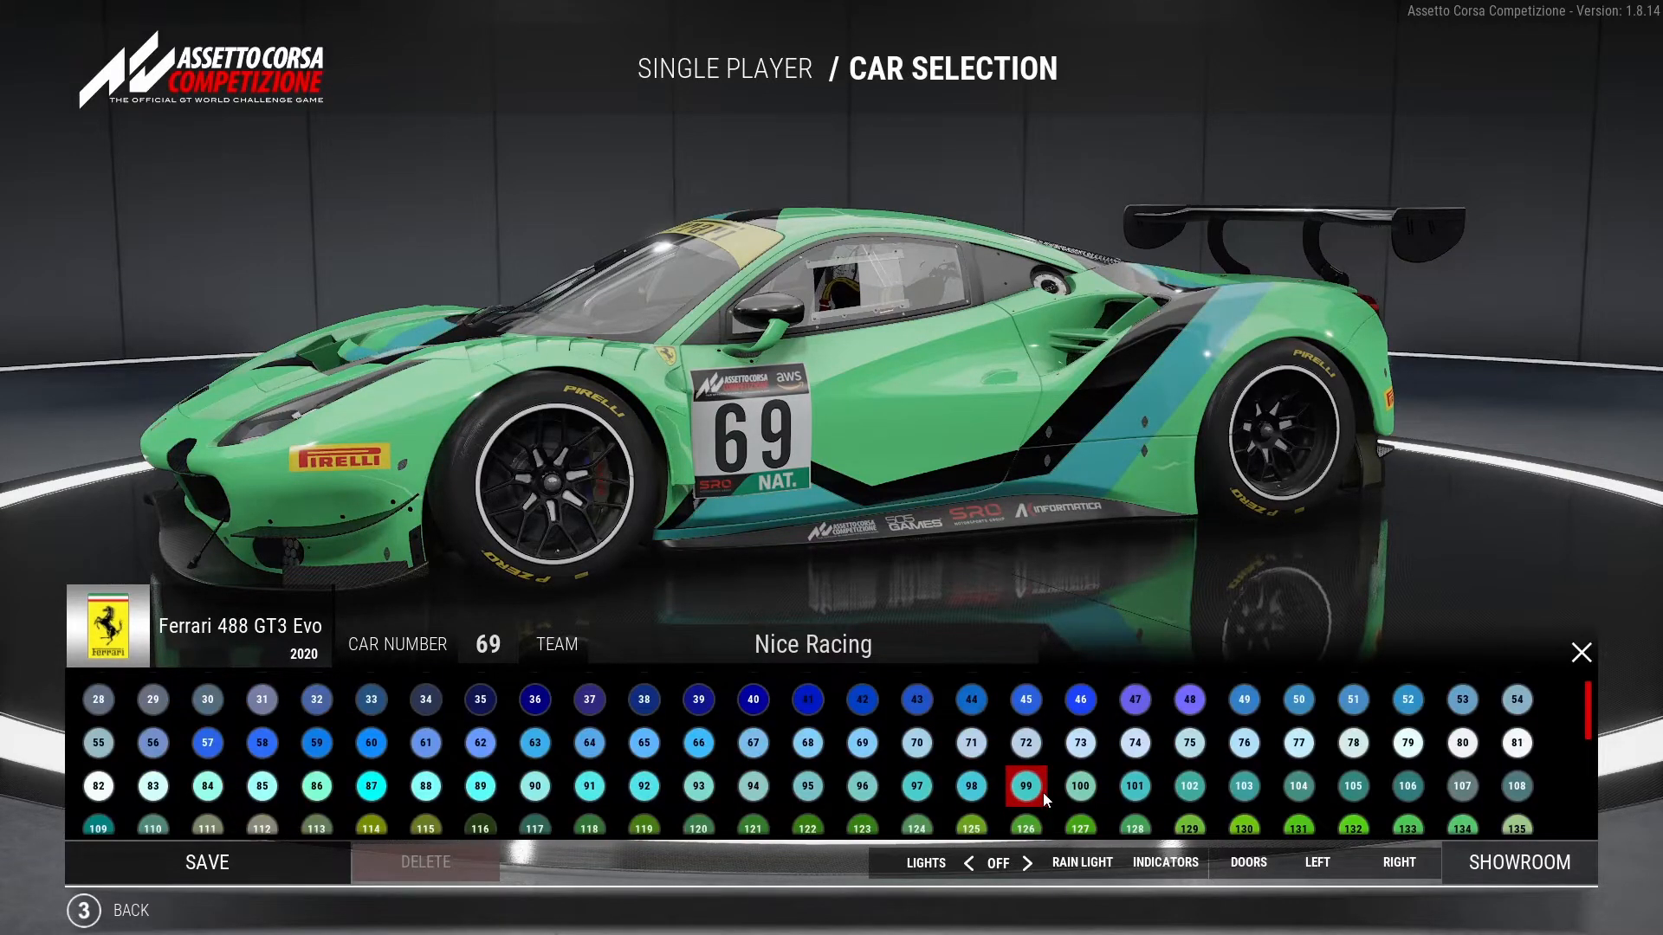
{"action": "scroll", "coordinate": [1043, 792], "scroll_direction": "down", "scroll_amount": 9}
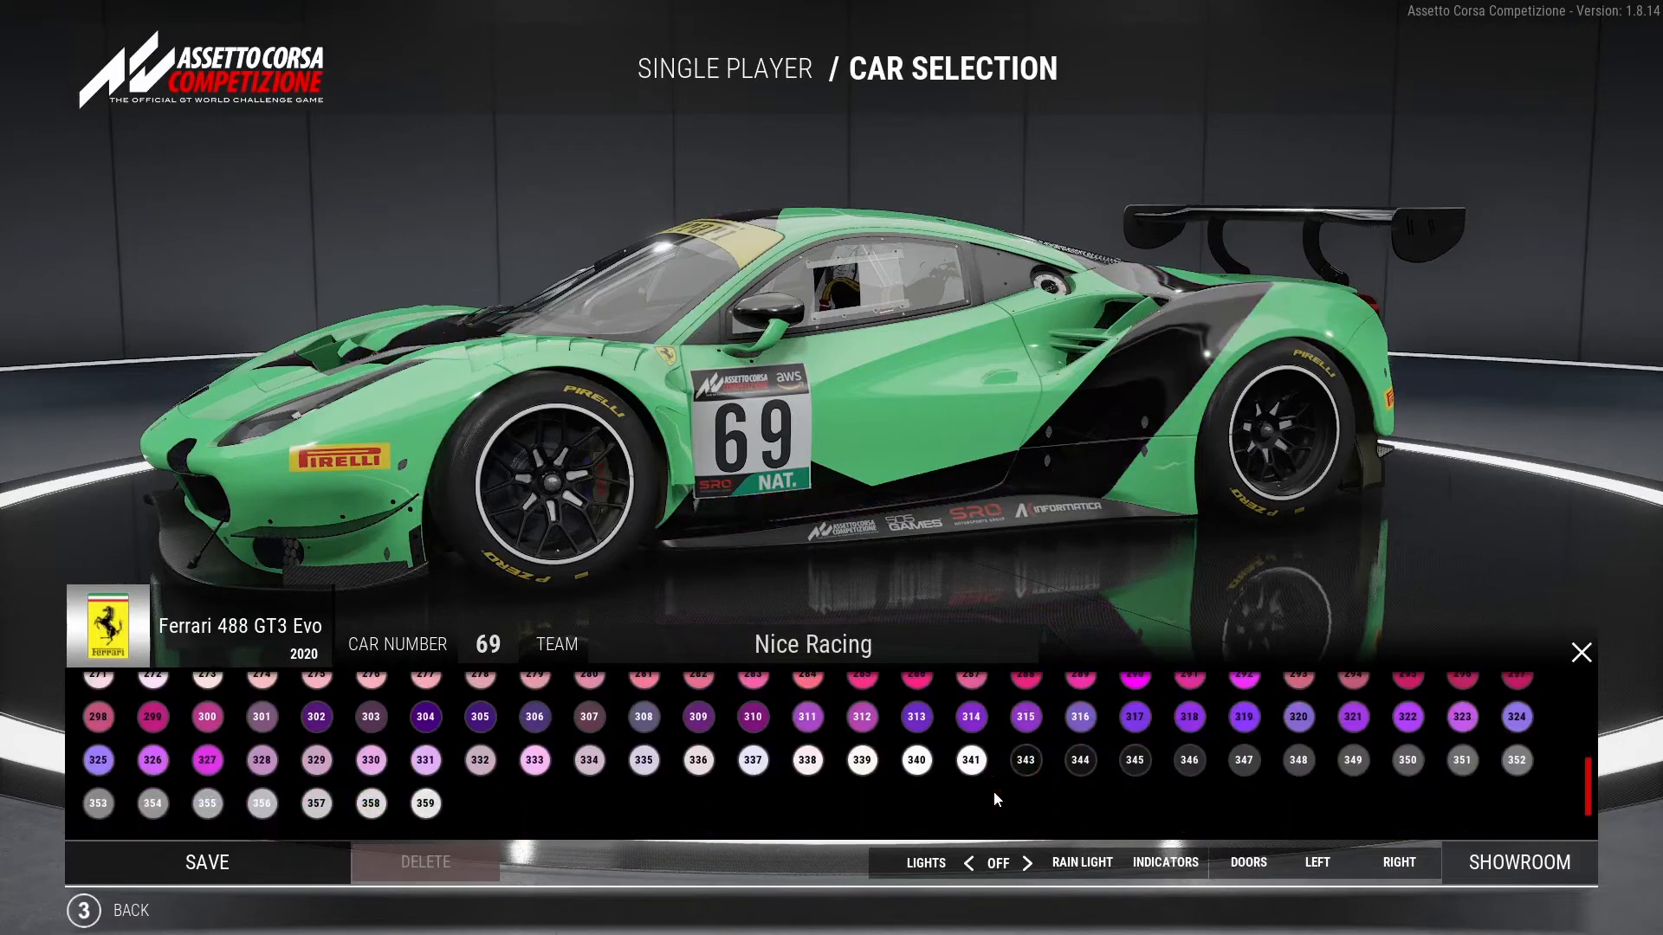
{"action": "left_click", "coordinate": [423, 806]}
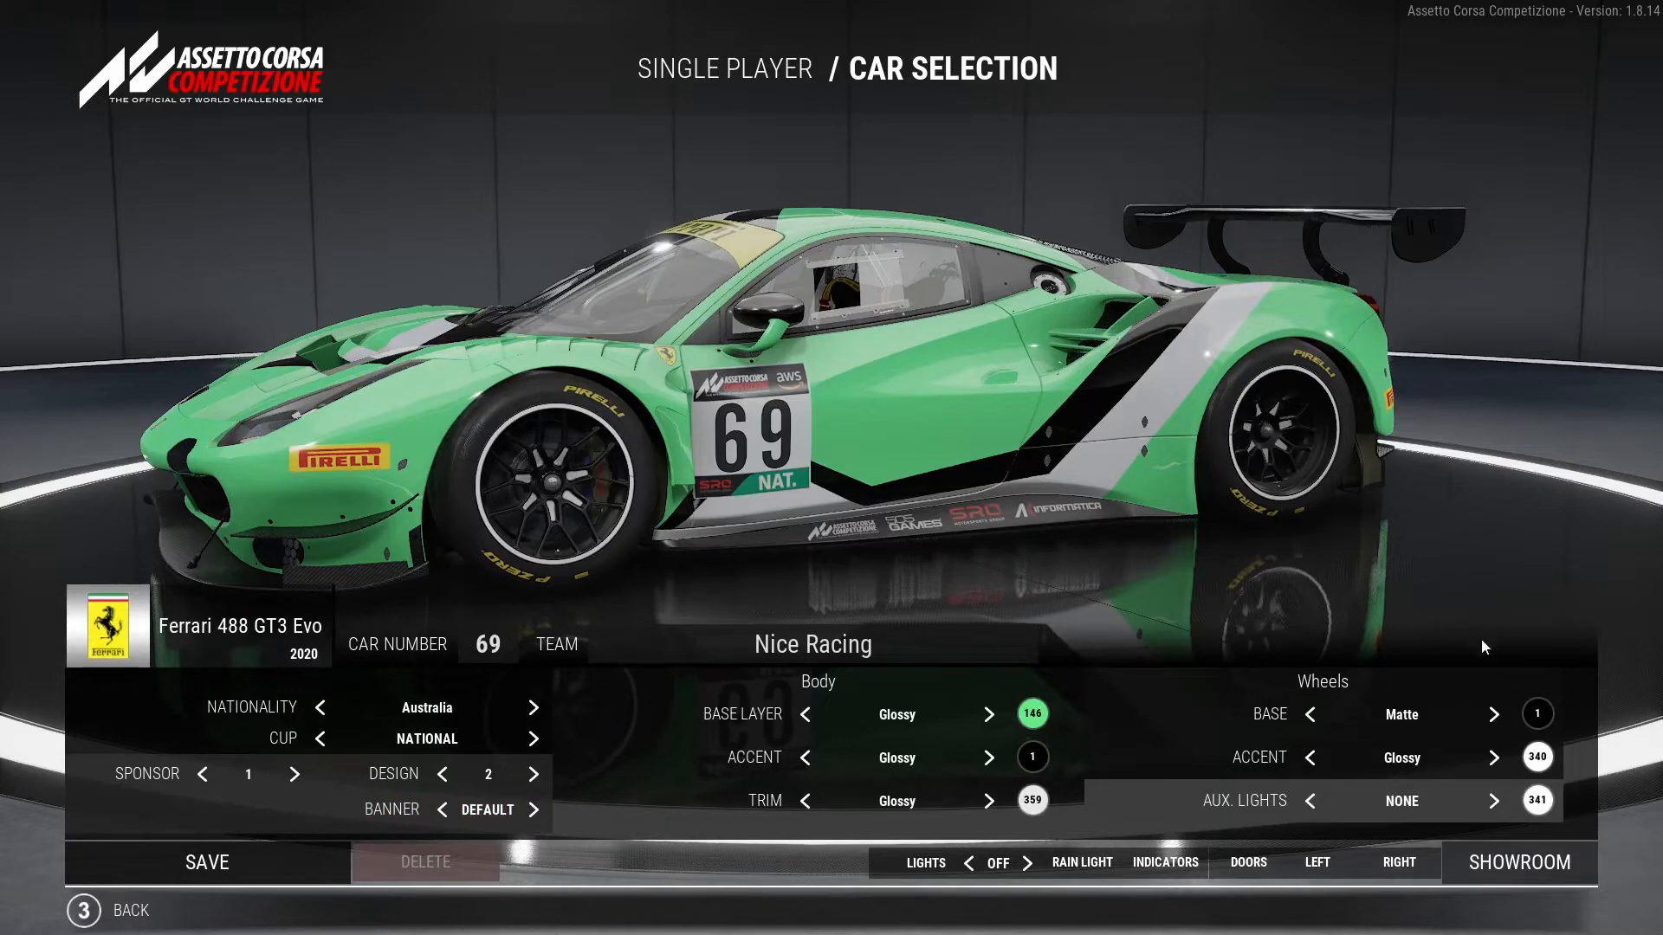
Set the wheels' base colour to green 146 and their accent colour to purple 322
{"action": "left_click", "coordinate": [1535, 724]}
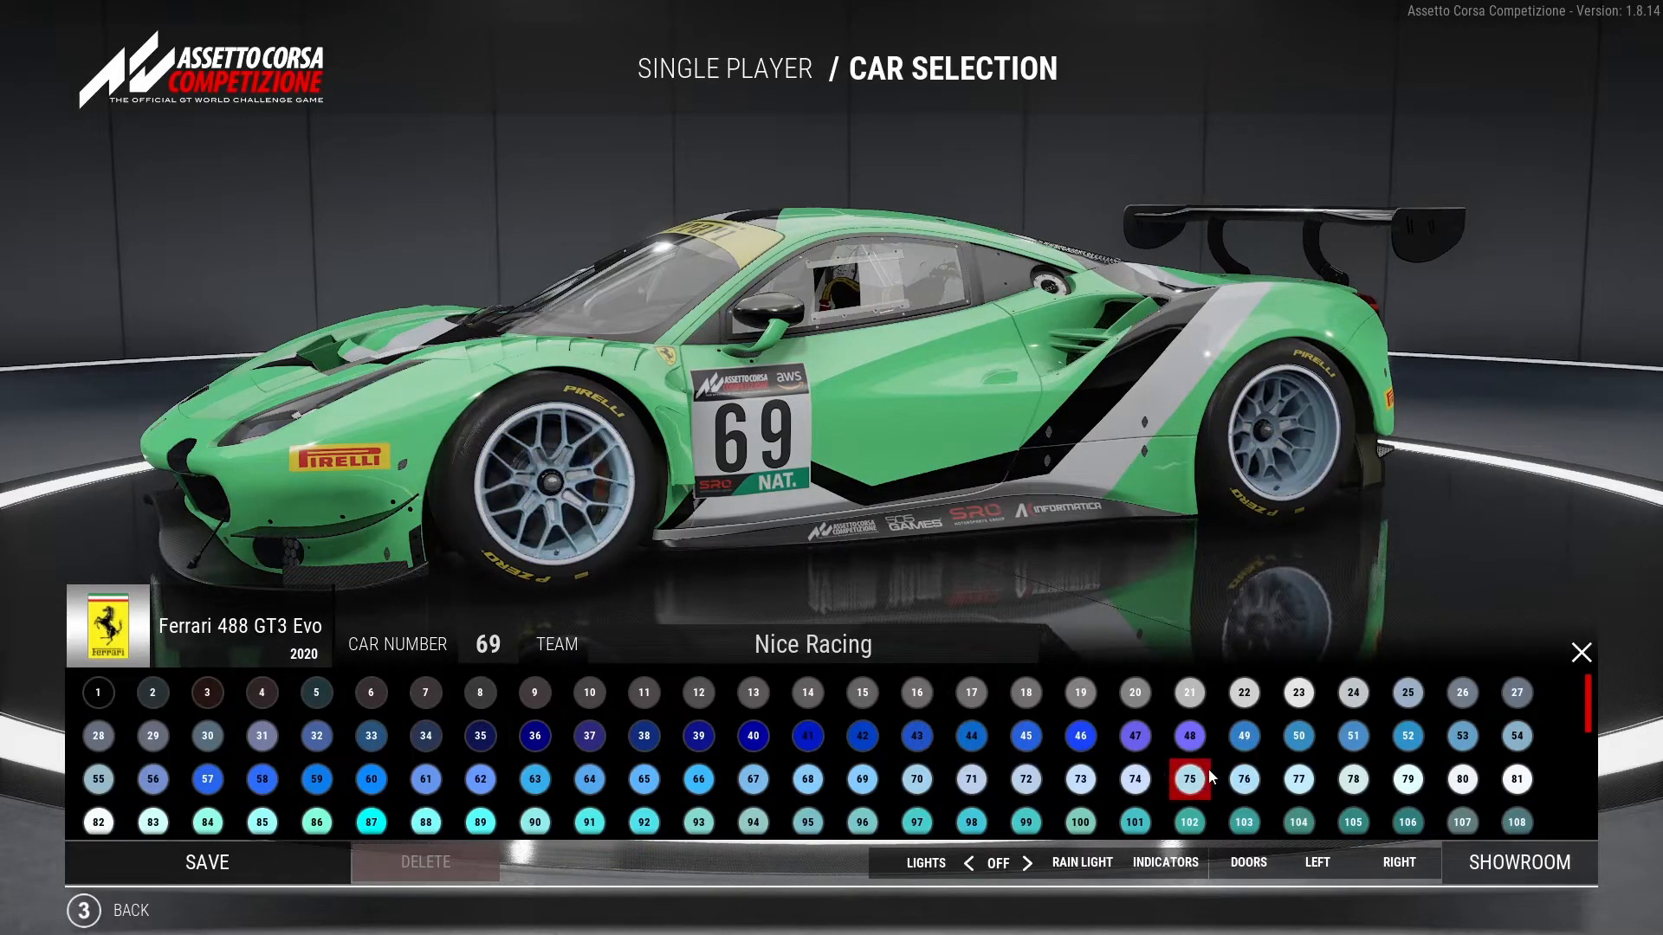
{"action": "scroll", "coordinate": [1189, 773], "scroll_direction": "down", "scroll_amount": 2}
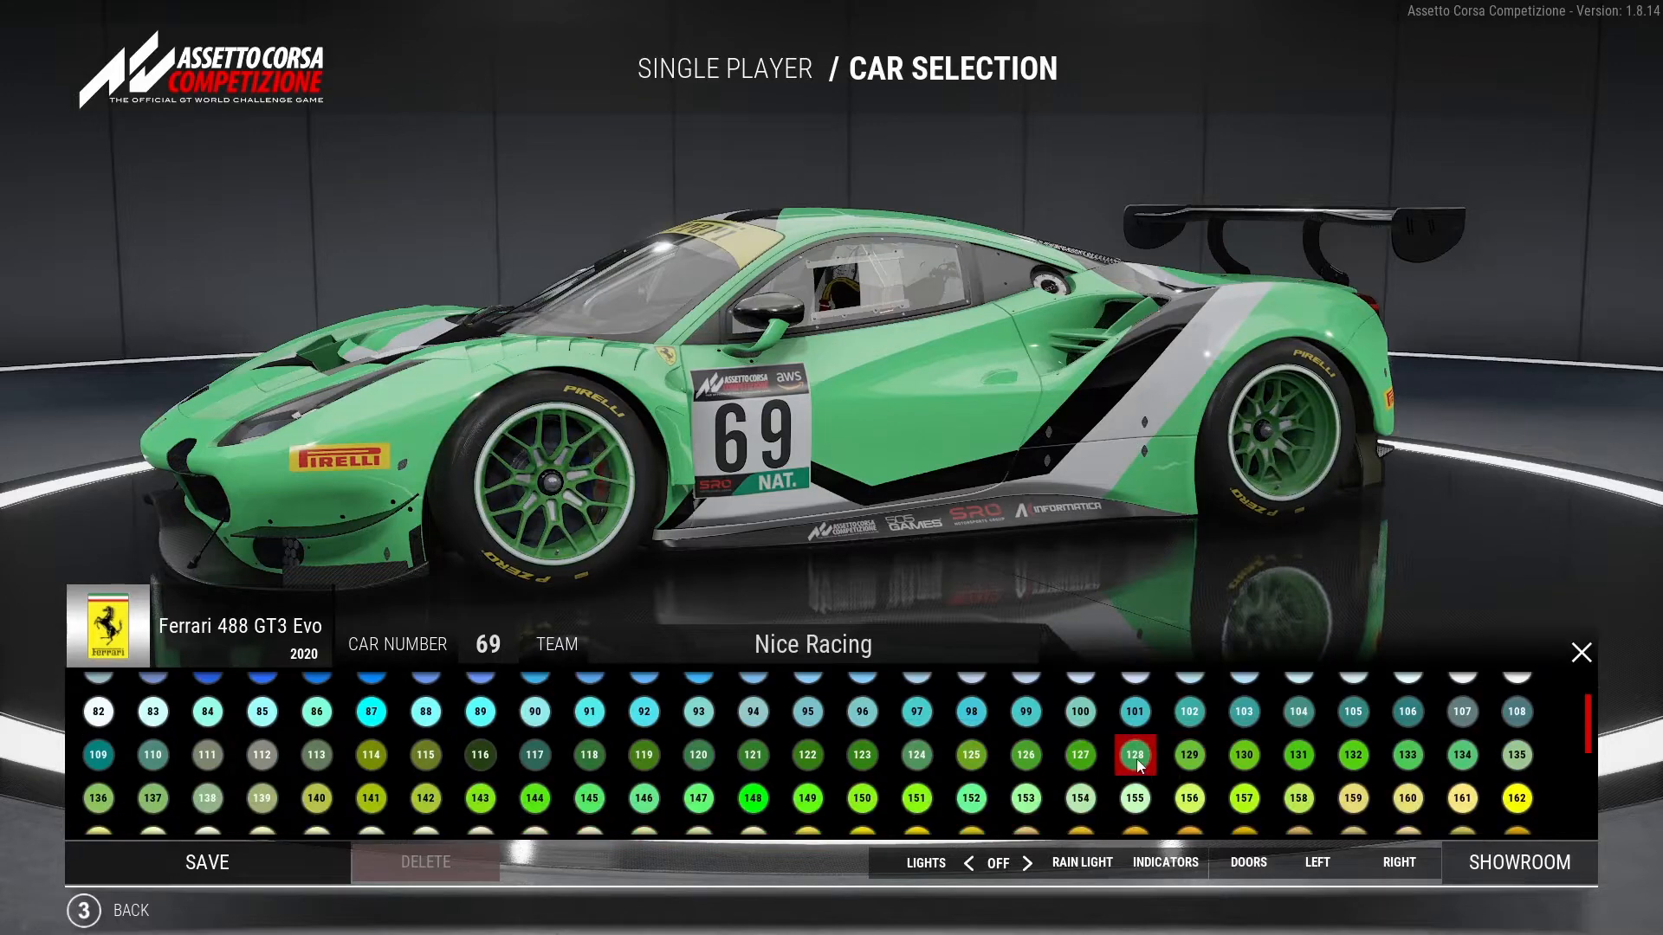
{"action": "left_click", "coordinate": [667, 792]}
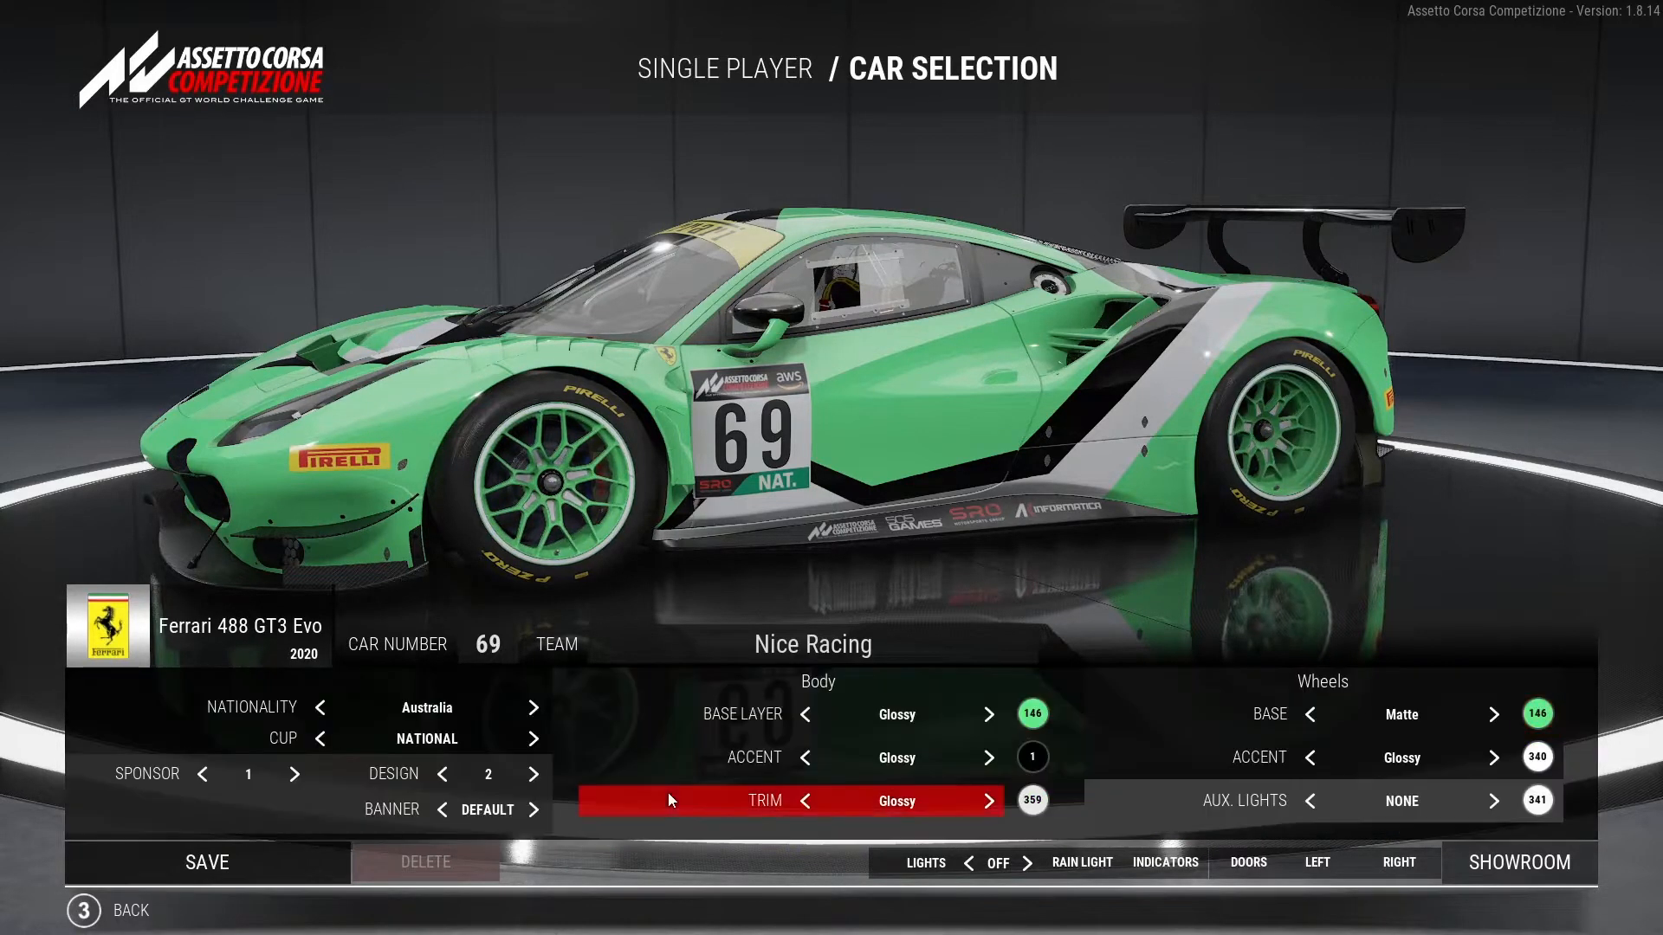
{"action": "left_click", "coordinate": [1543, 766]}
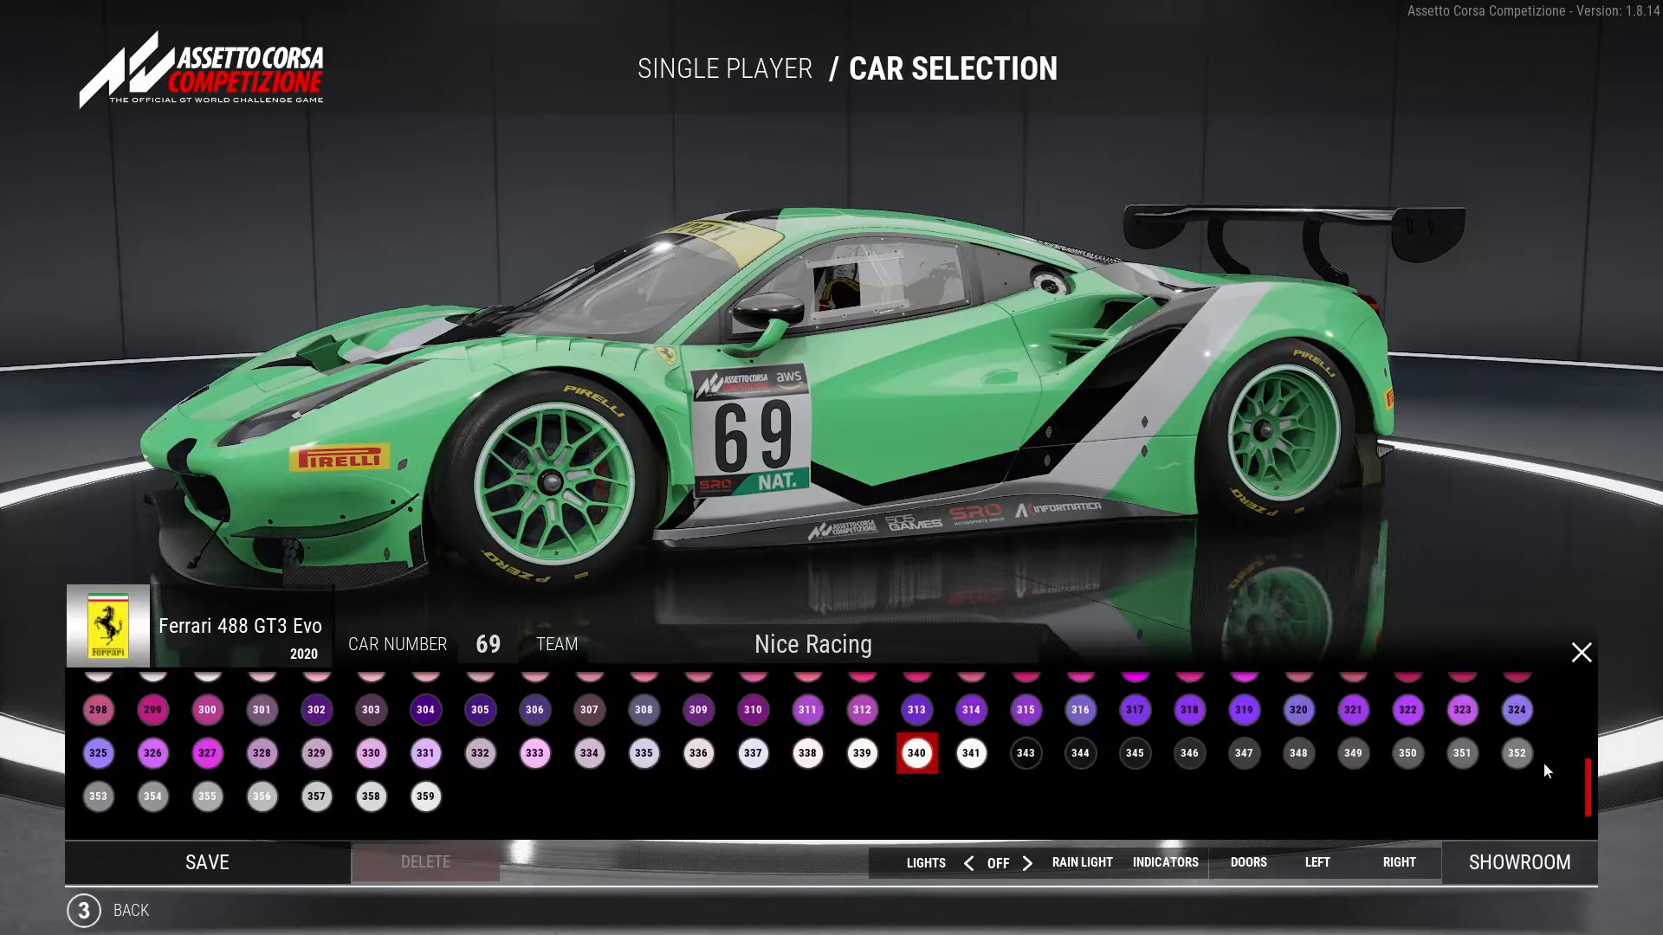
{"action": "left_click", "coordinate": [1403, 710]}
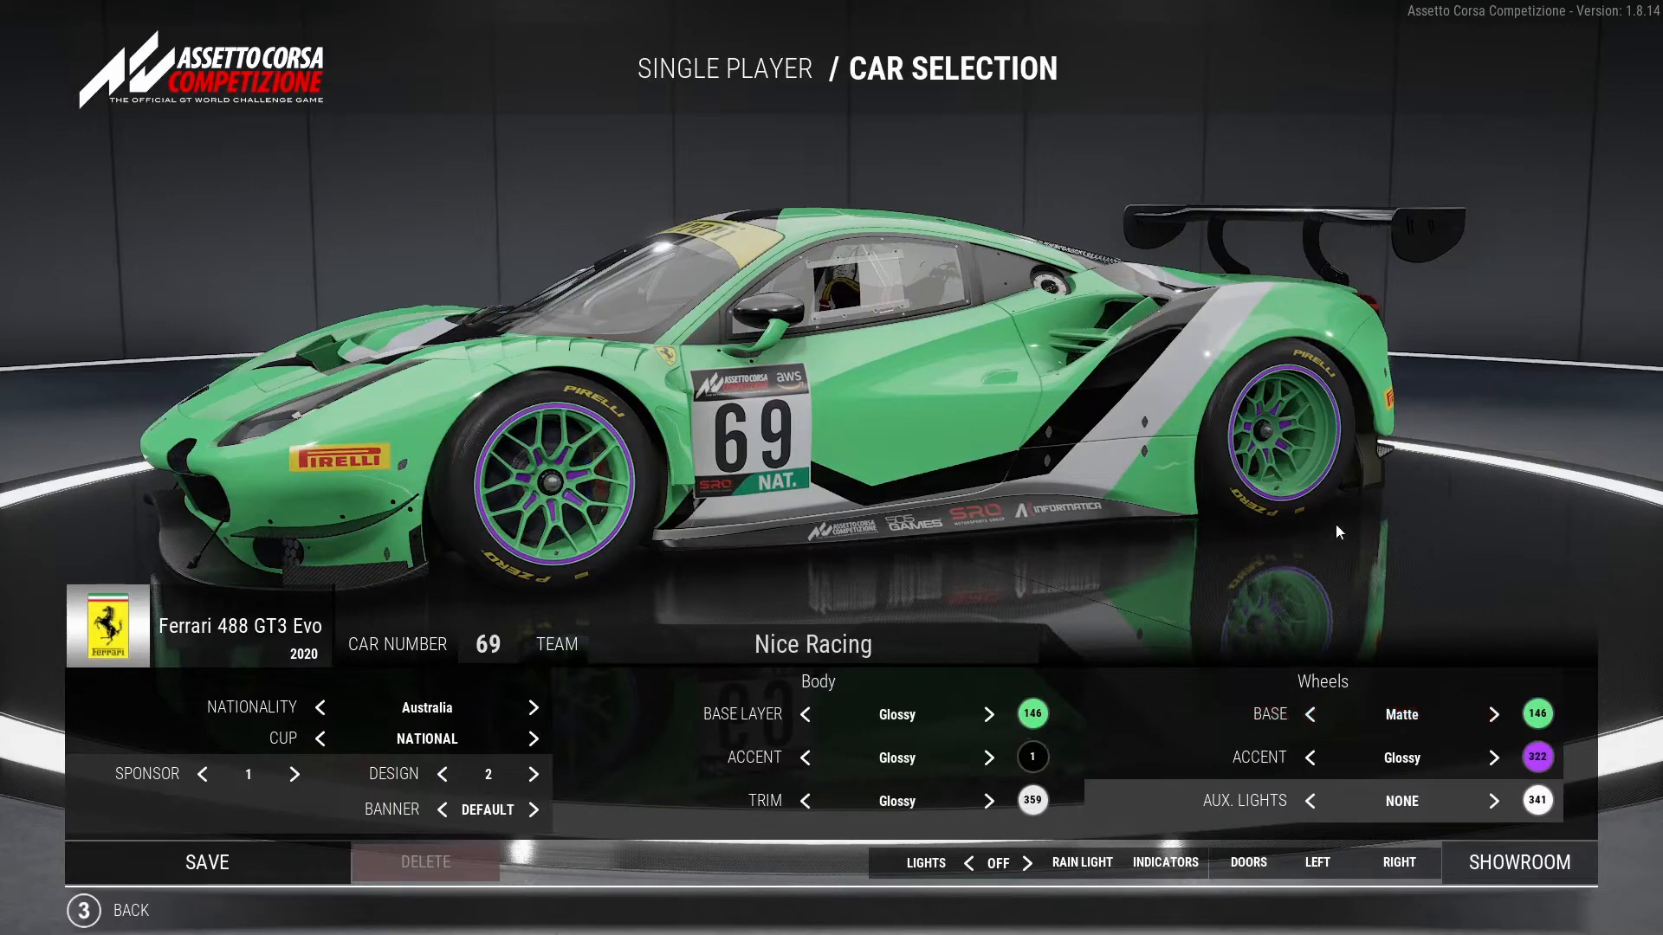
Set the auxiliary lights to option 2 in purple colour 322 and save the custom car
{"action": "left_click_drag", "start_coordinate": [559, 413], "coordinate": [1132, 434]}
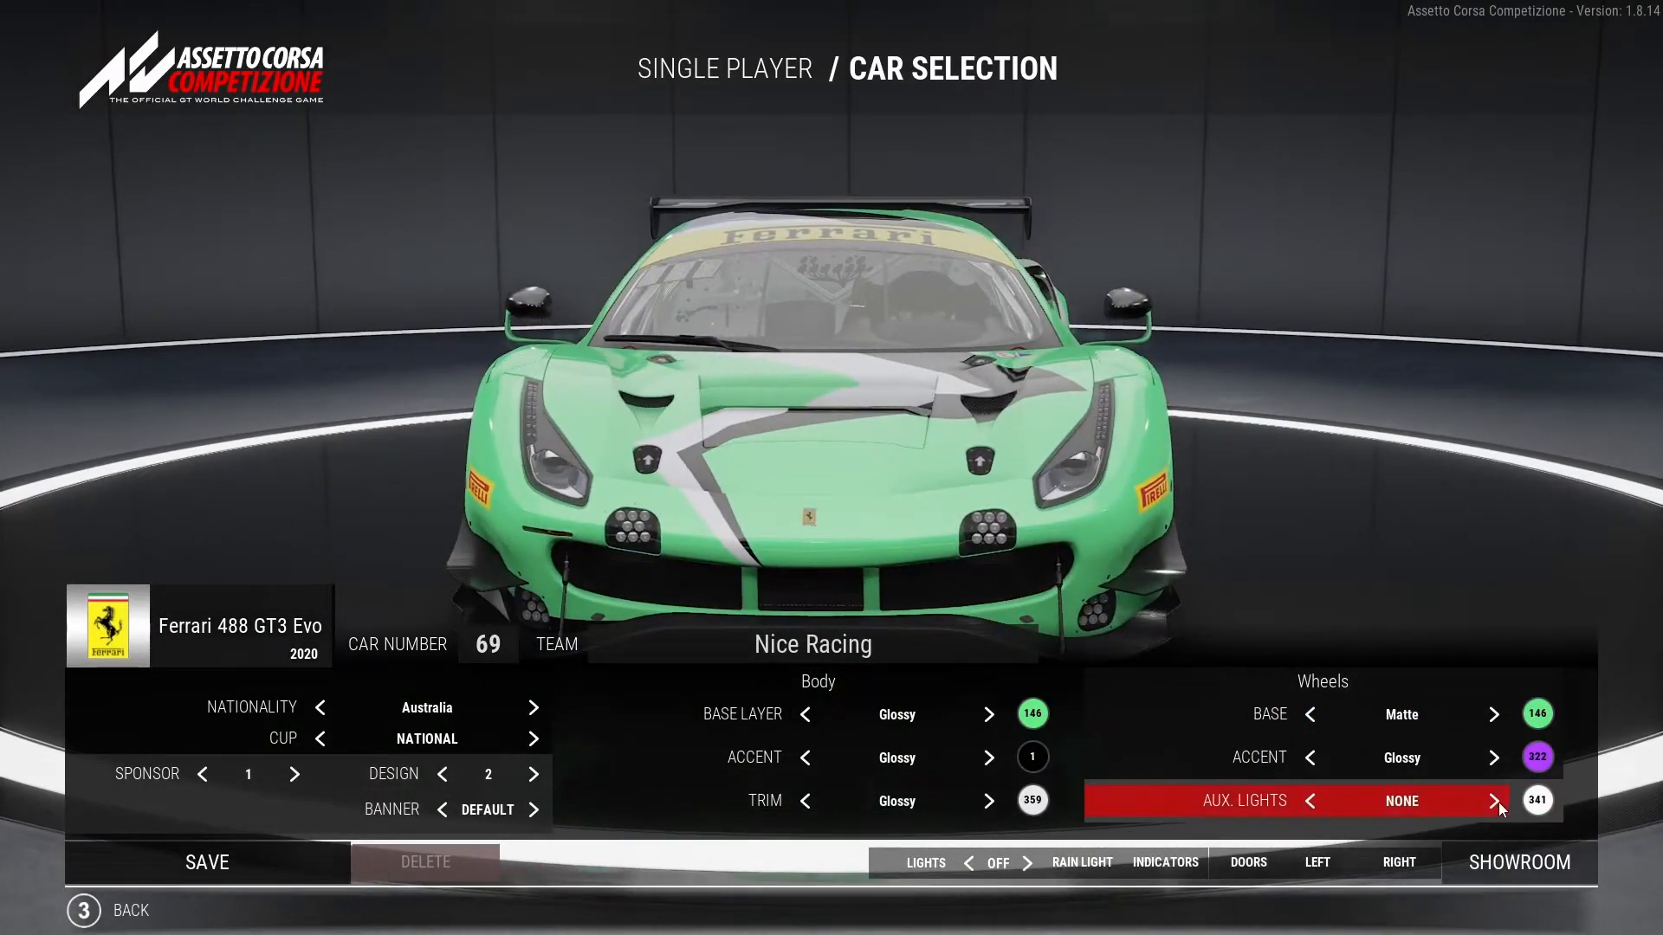
{"action": "left_click", "coordinate": [1494, 801]}
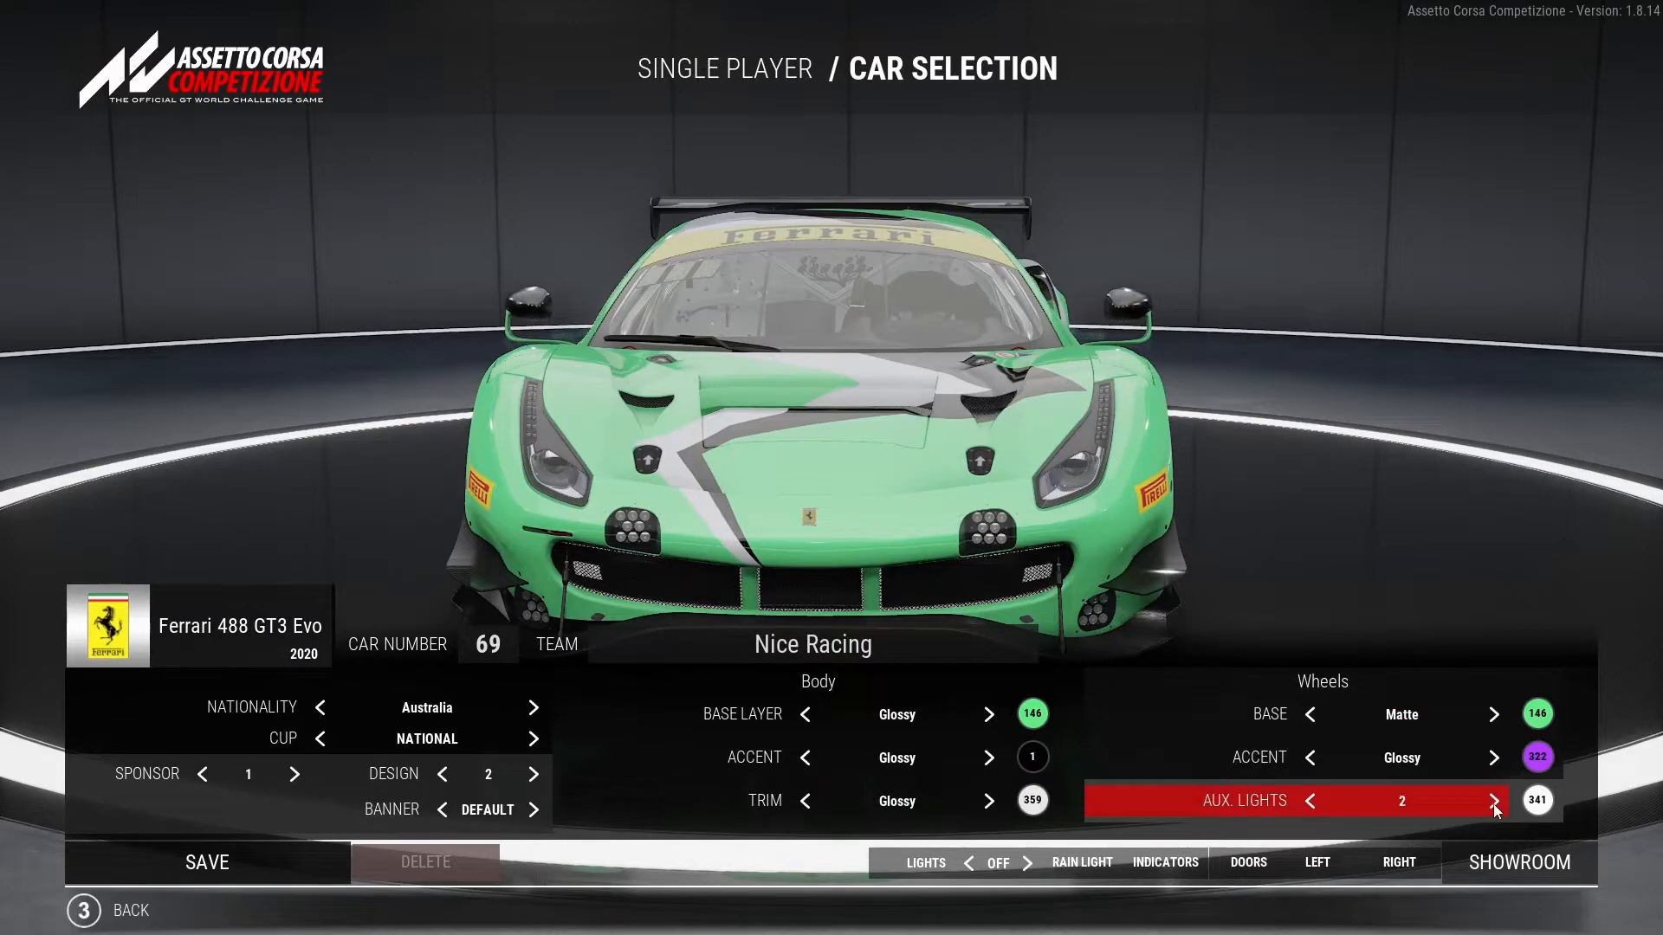
{"action": "left_click", "coordinate": [1537, 800]}
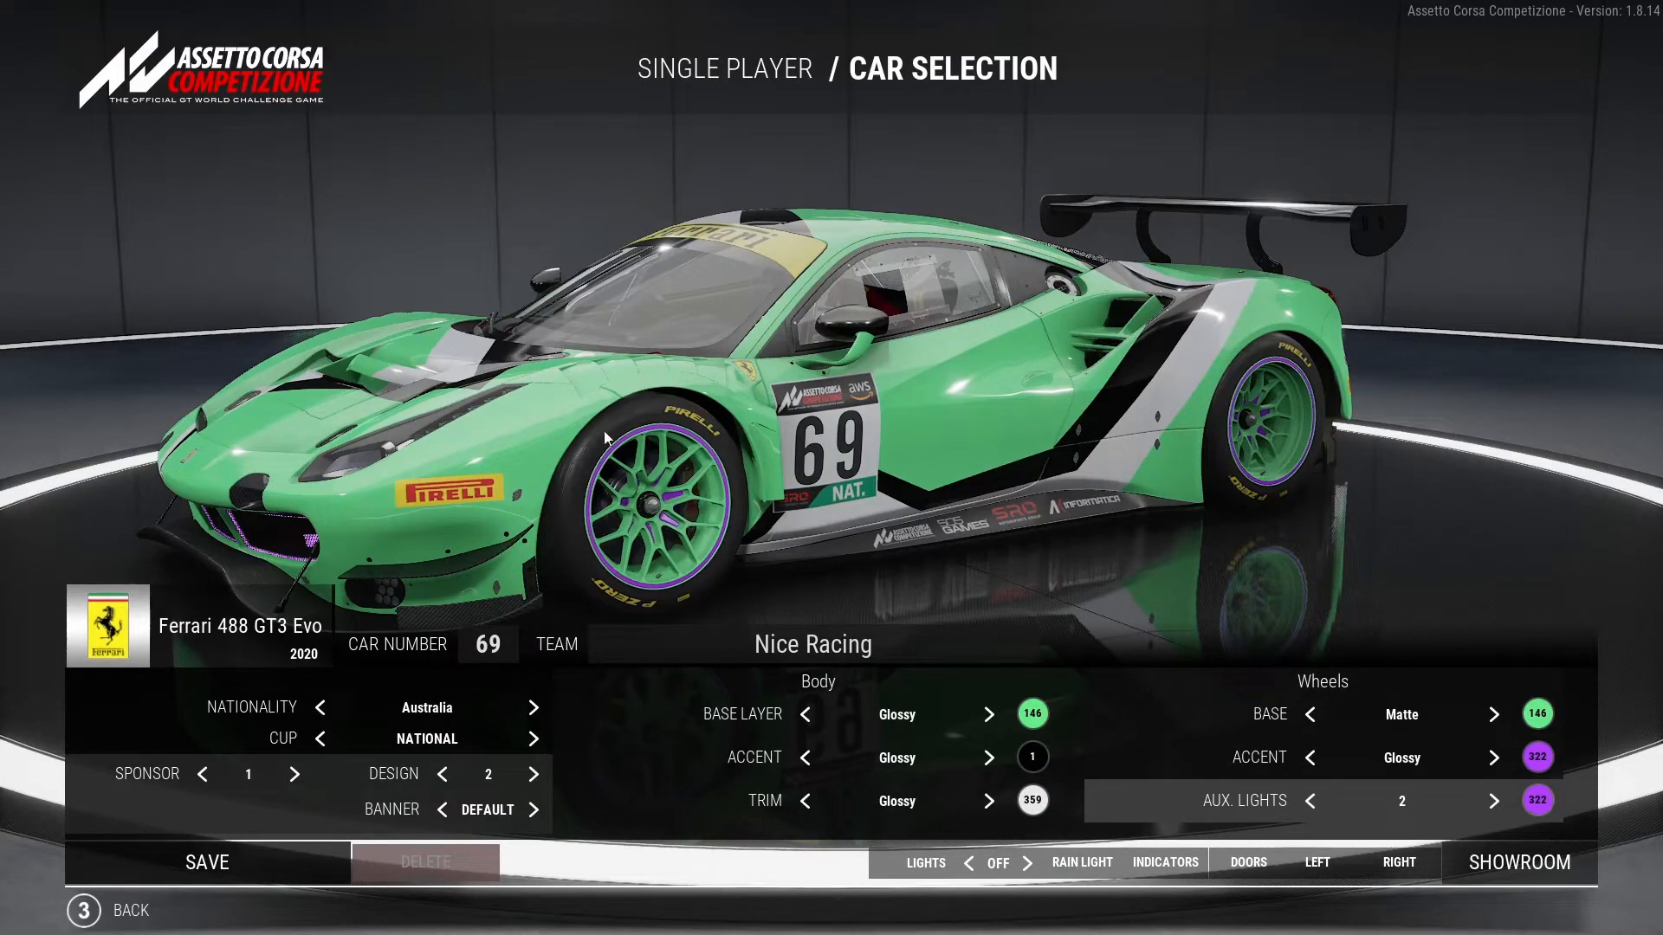
{"action": "left_click", "coordinate": [243, 859]}
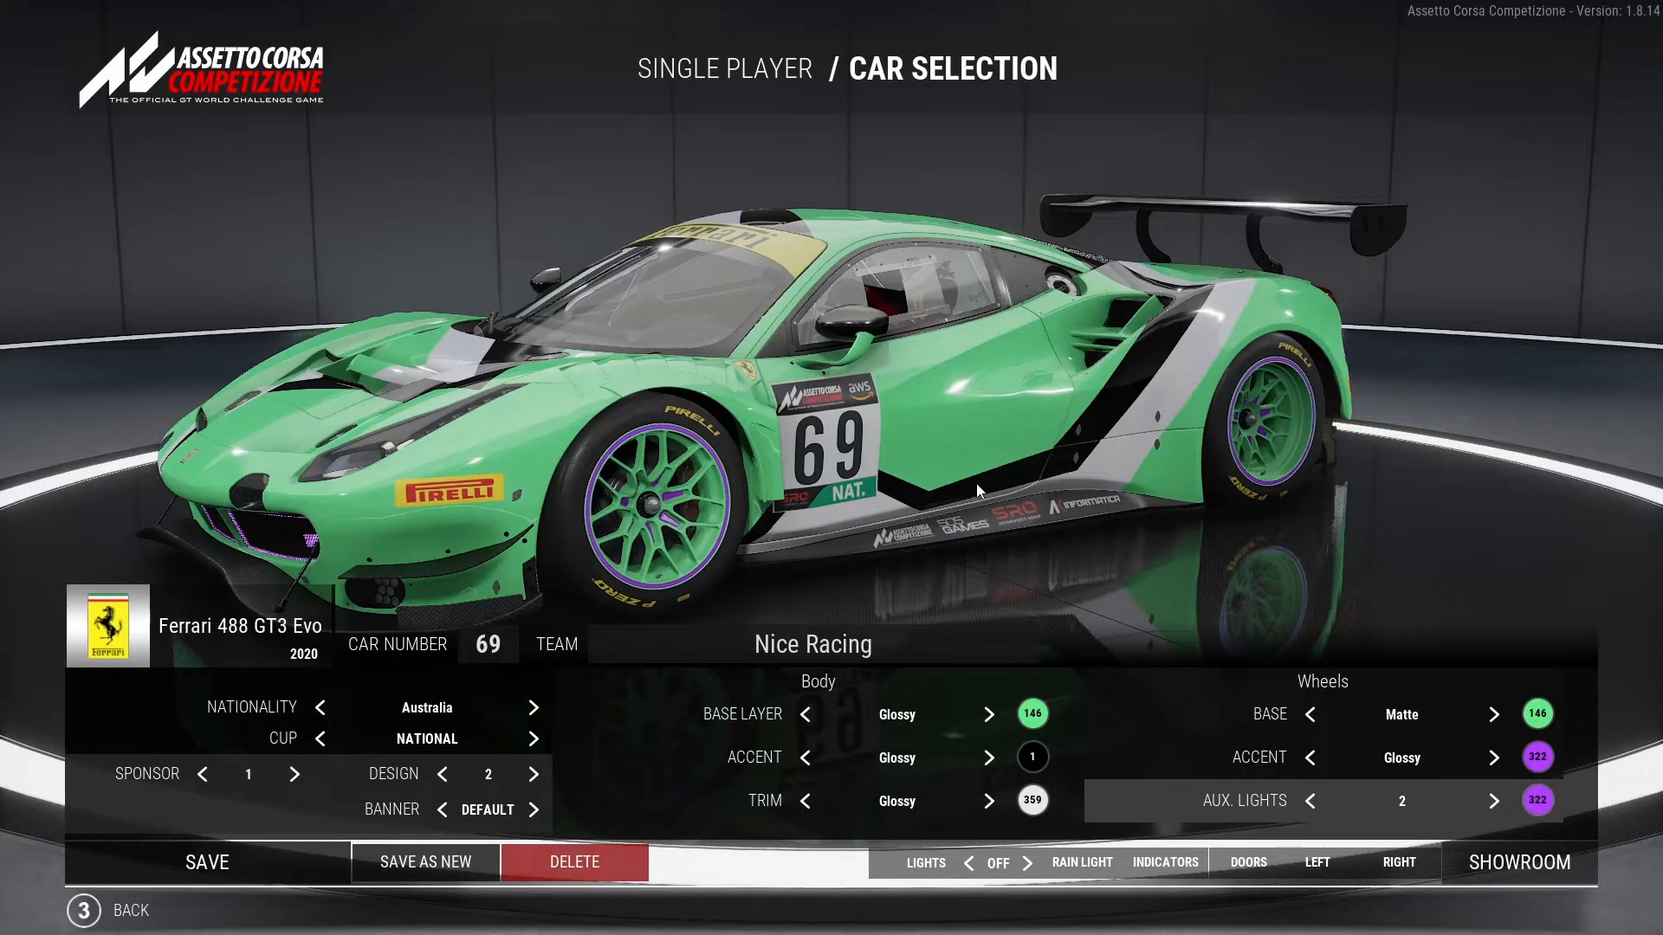
Switch to File Explorer and open the Cars folder under Documents, Assetto Corsa Competizione, Customs
{"action": "key", "text": "super+e"}
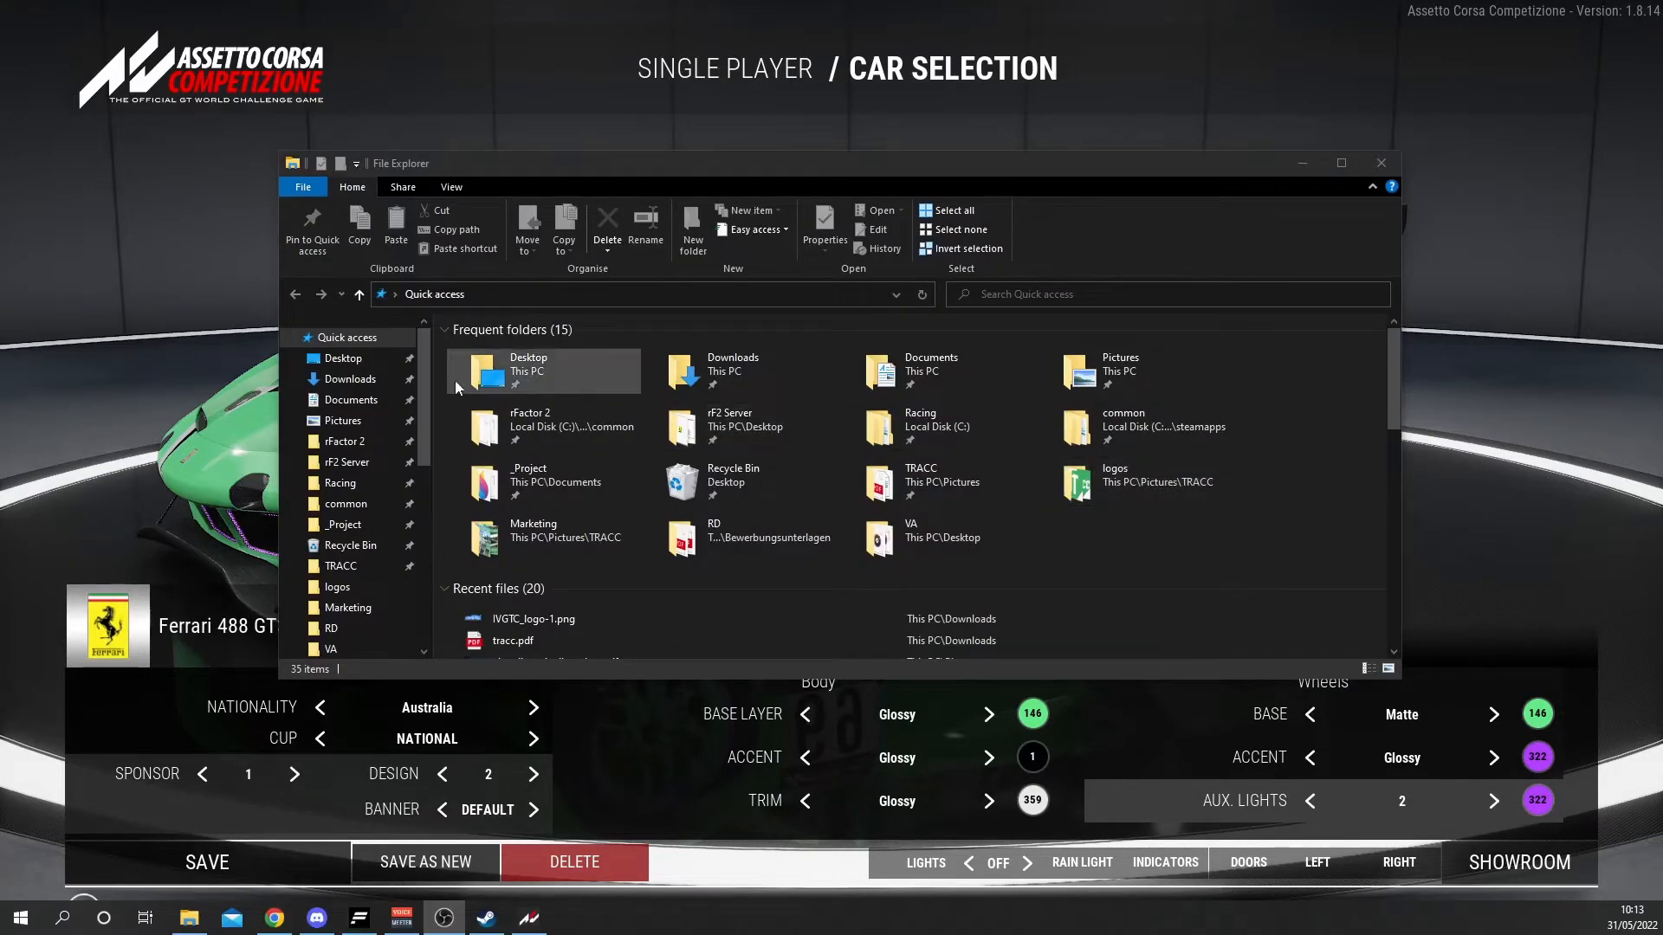
{"action": "left_click", "coordinate": [344, 405]}
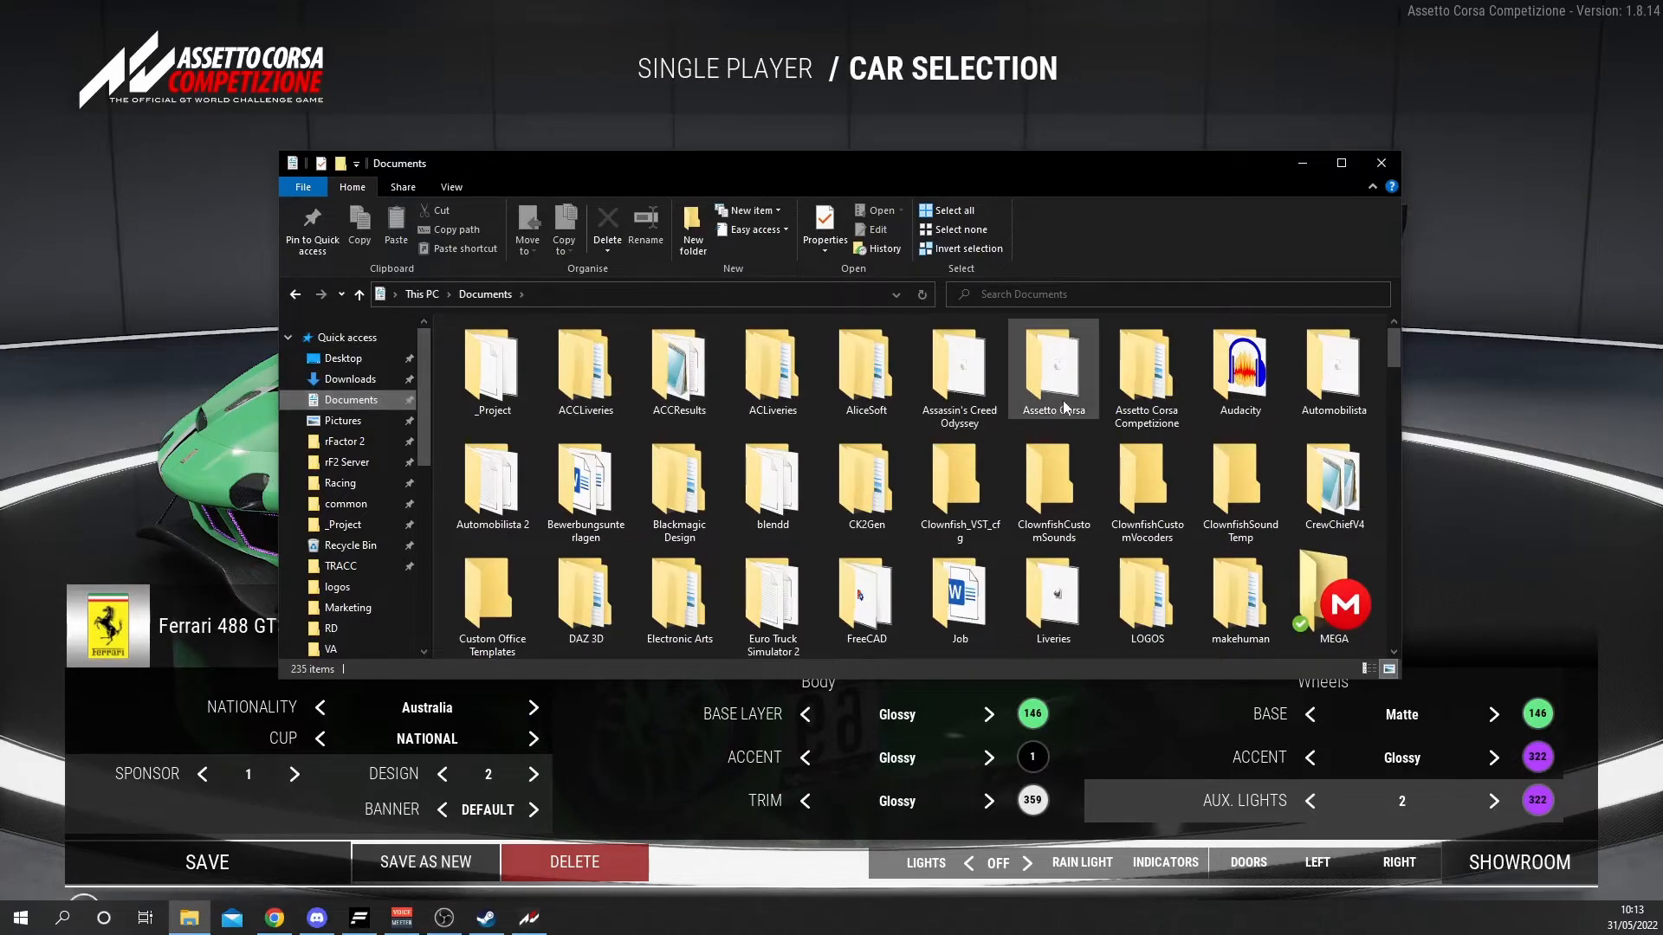
{"action": "double_click", "coordinate": [1168, 399]}
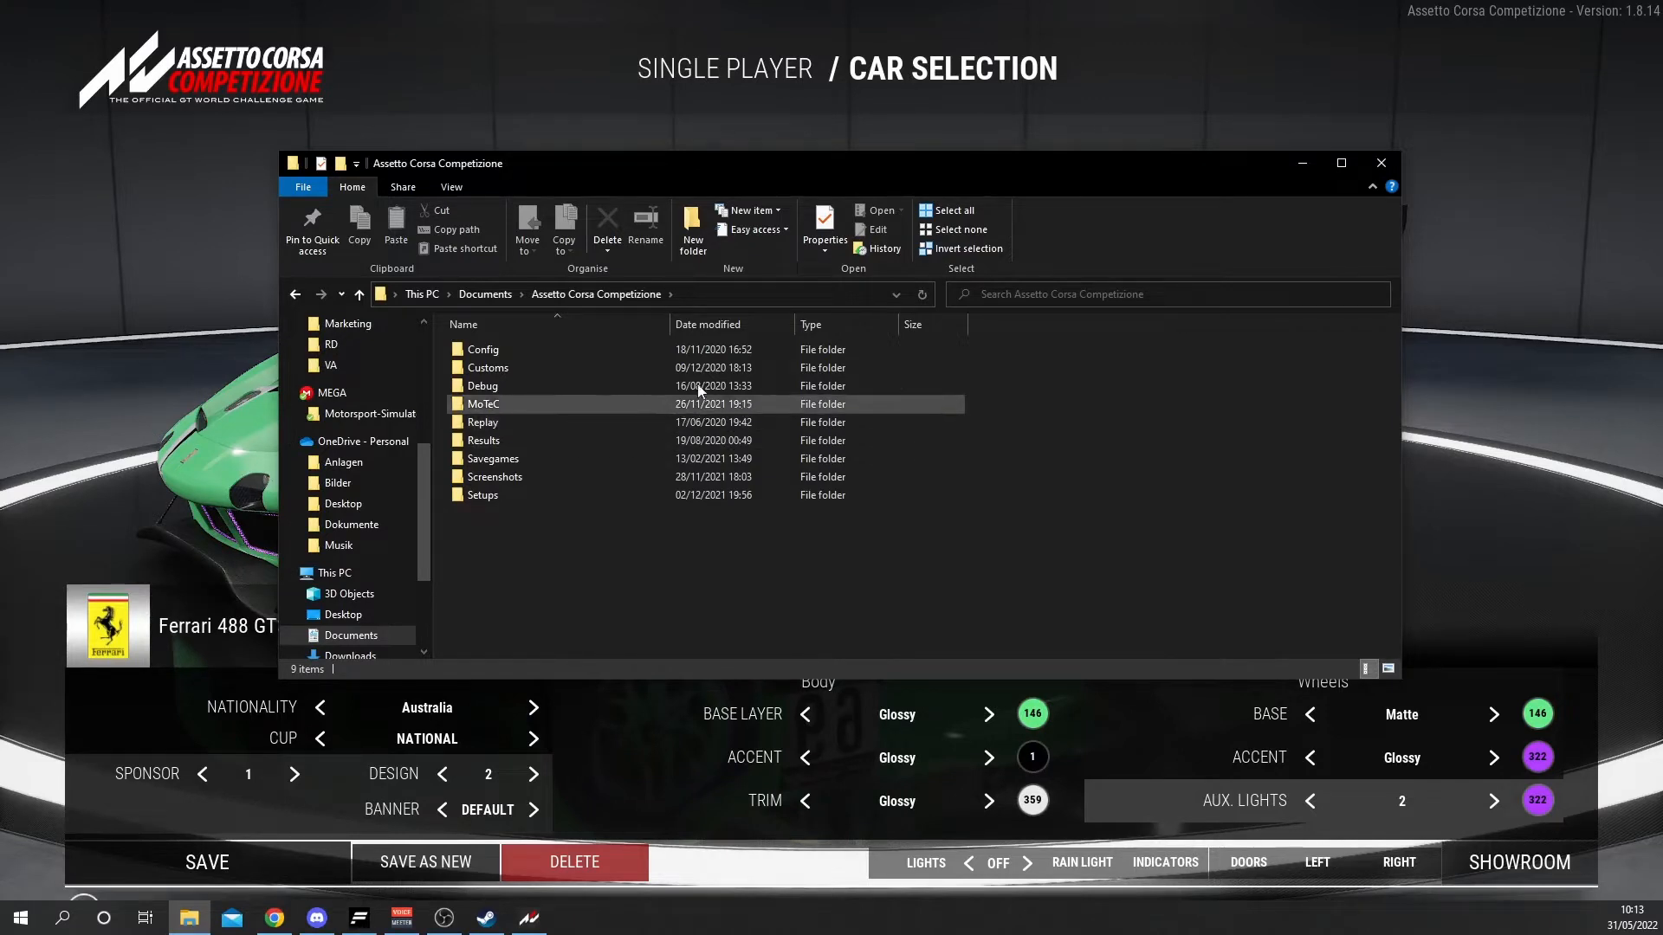
{"action": "double_click", "coordinate": [626, 361]}
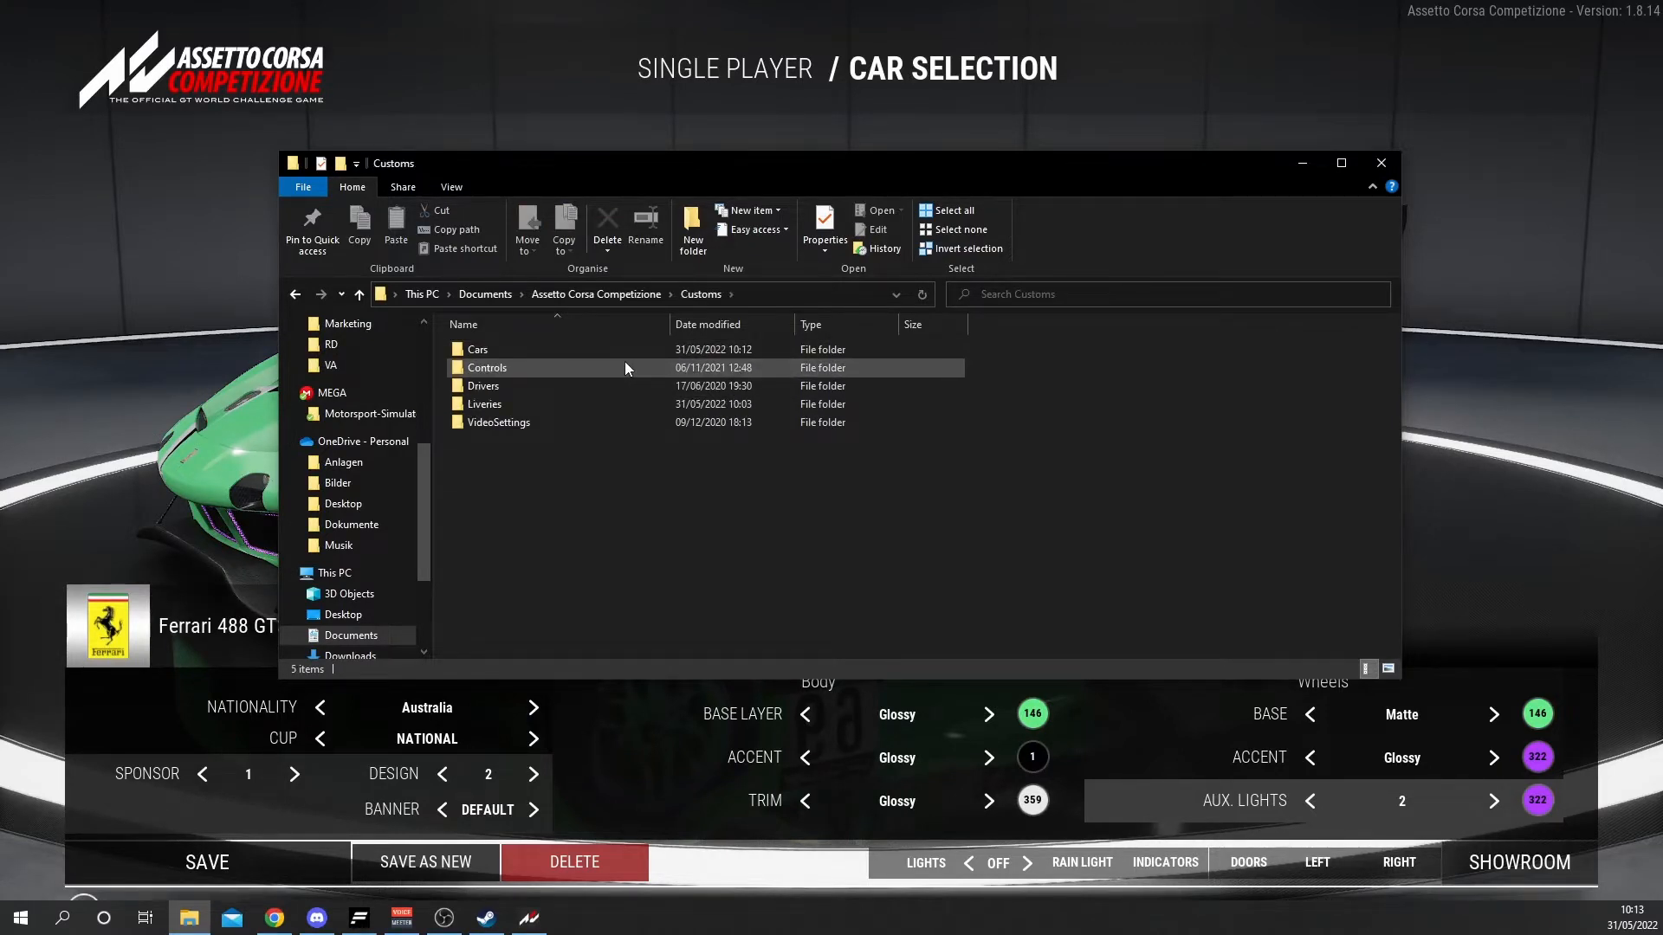
{"action": "double_click", "coordinate": [620, 346]}
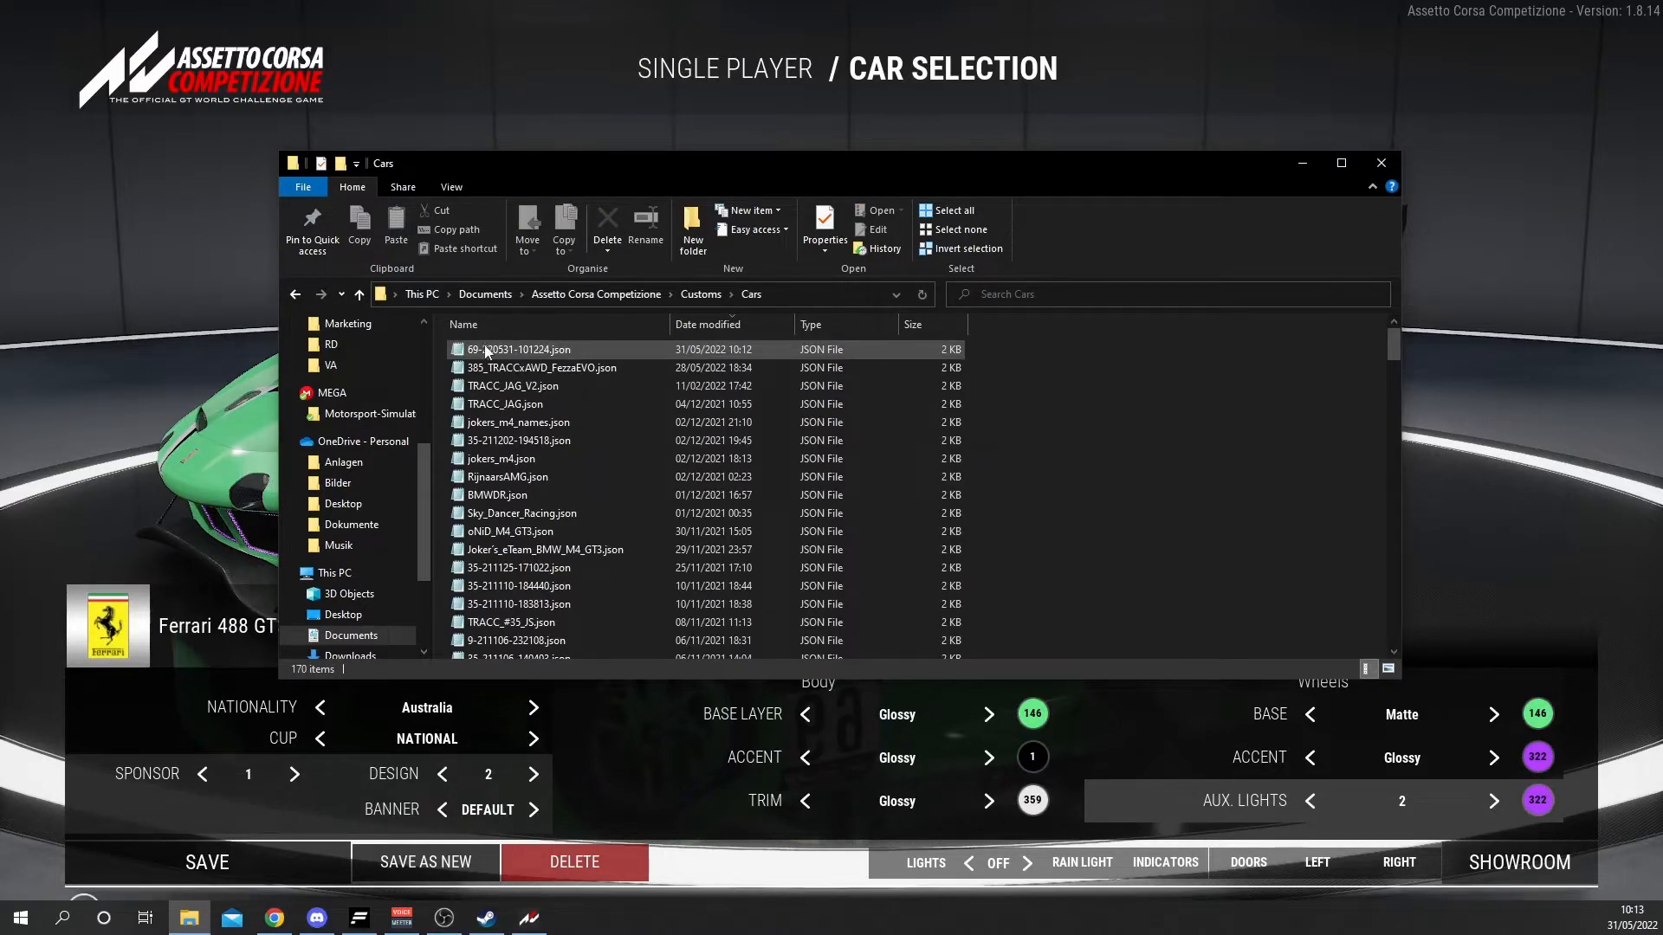
Rename the newest car file, 69-220531-101224.json, as 69_NiceRacing_FerrariEVO.json
{"action": "left_click", "coordinate": [585, 347]}
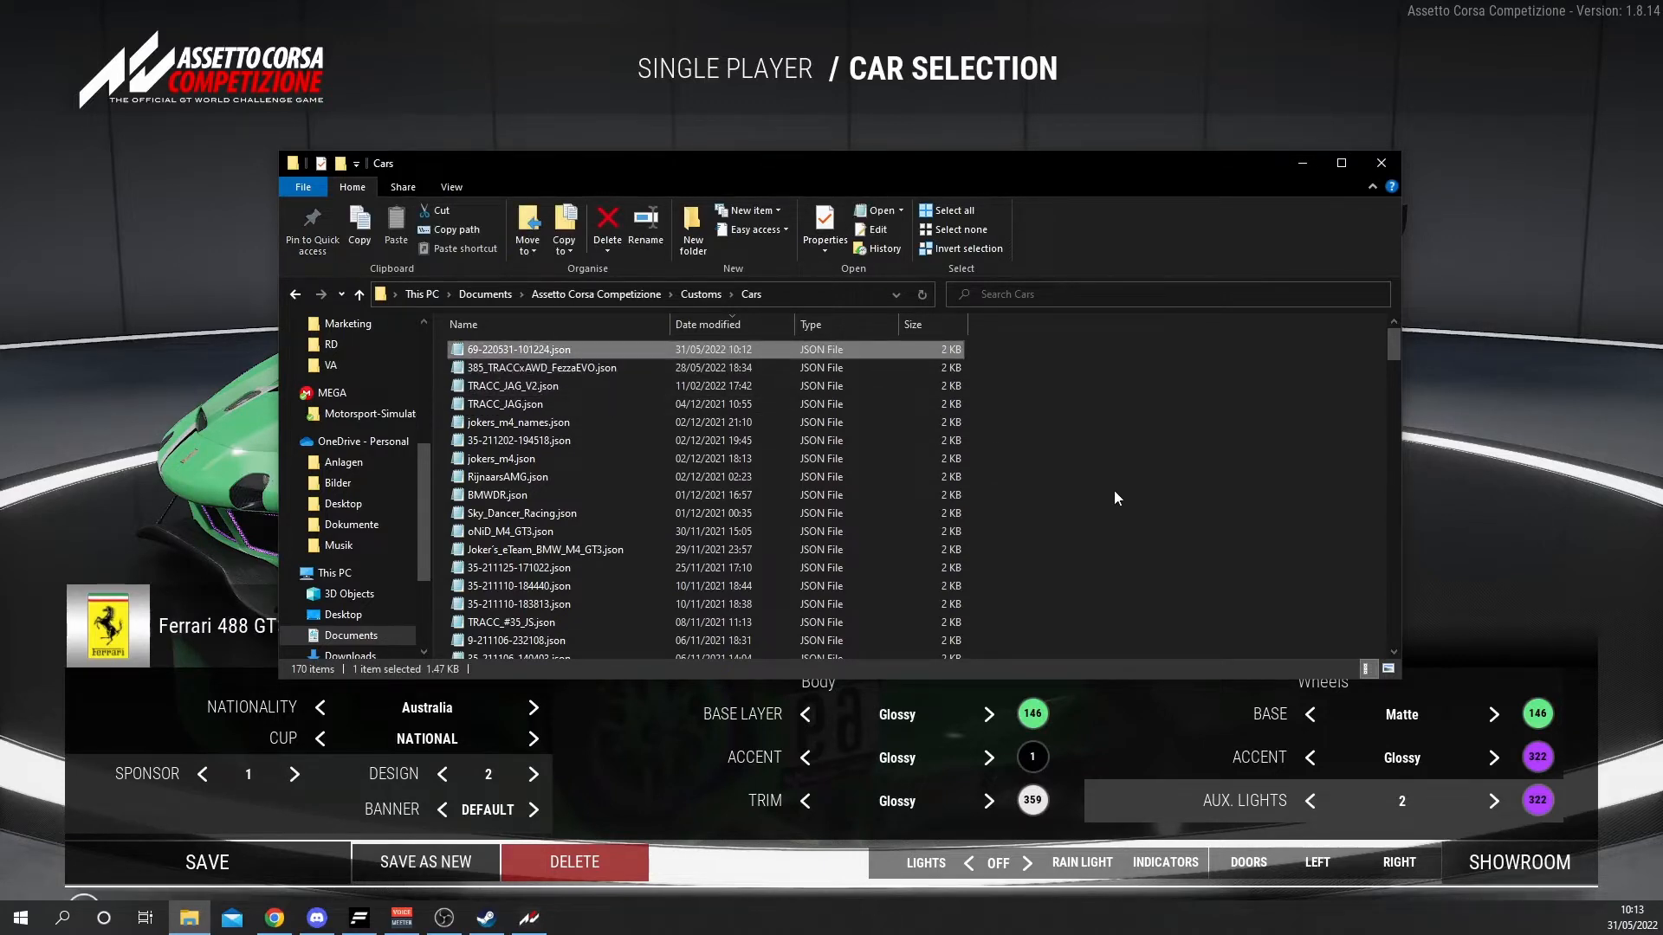
{"action": "key", "text": "F2"}
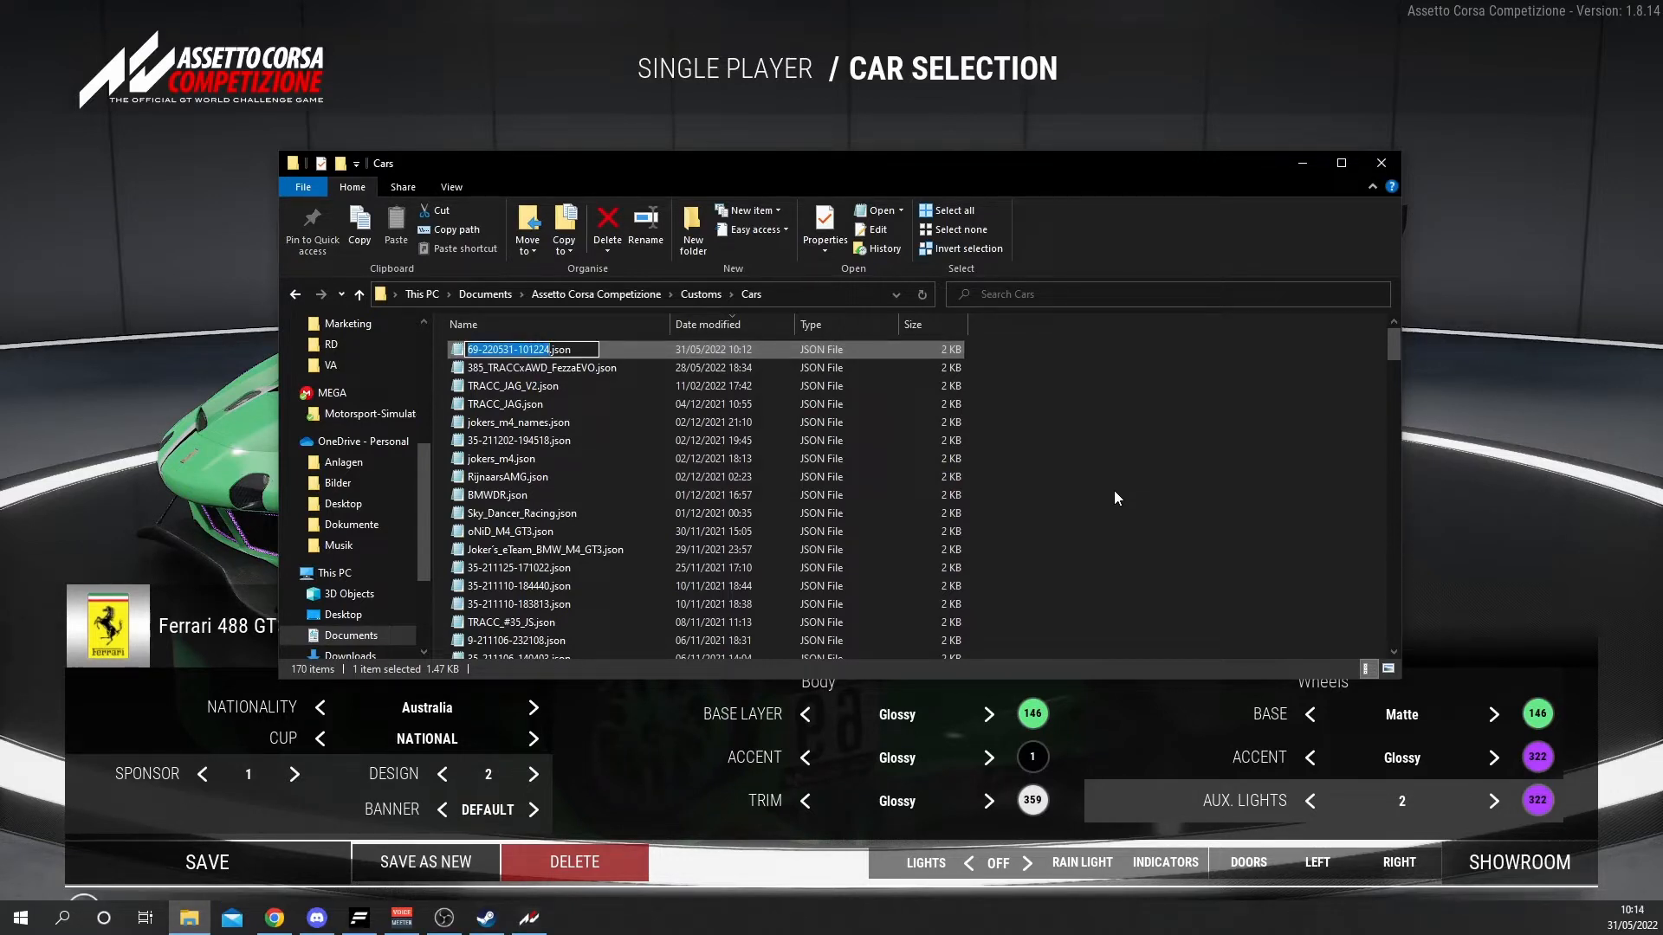
{"action": "type", "text": "69_NiceRacing_FerrariEVO"}
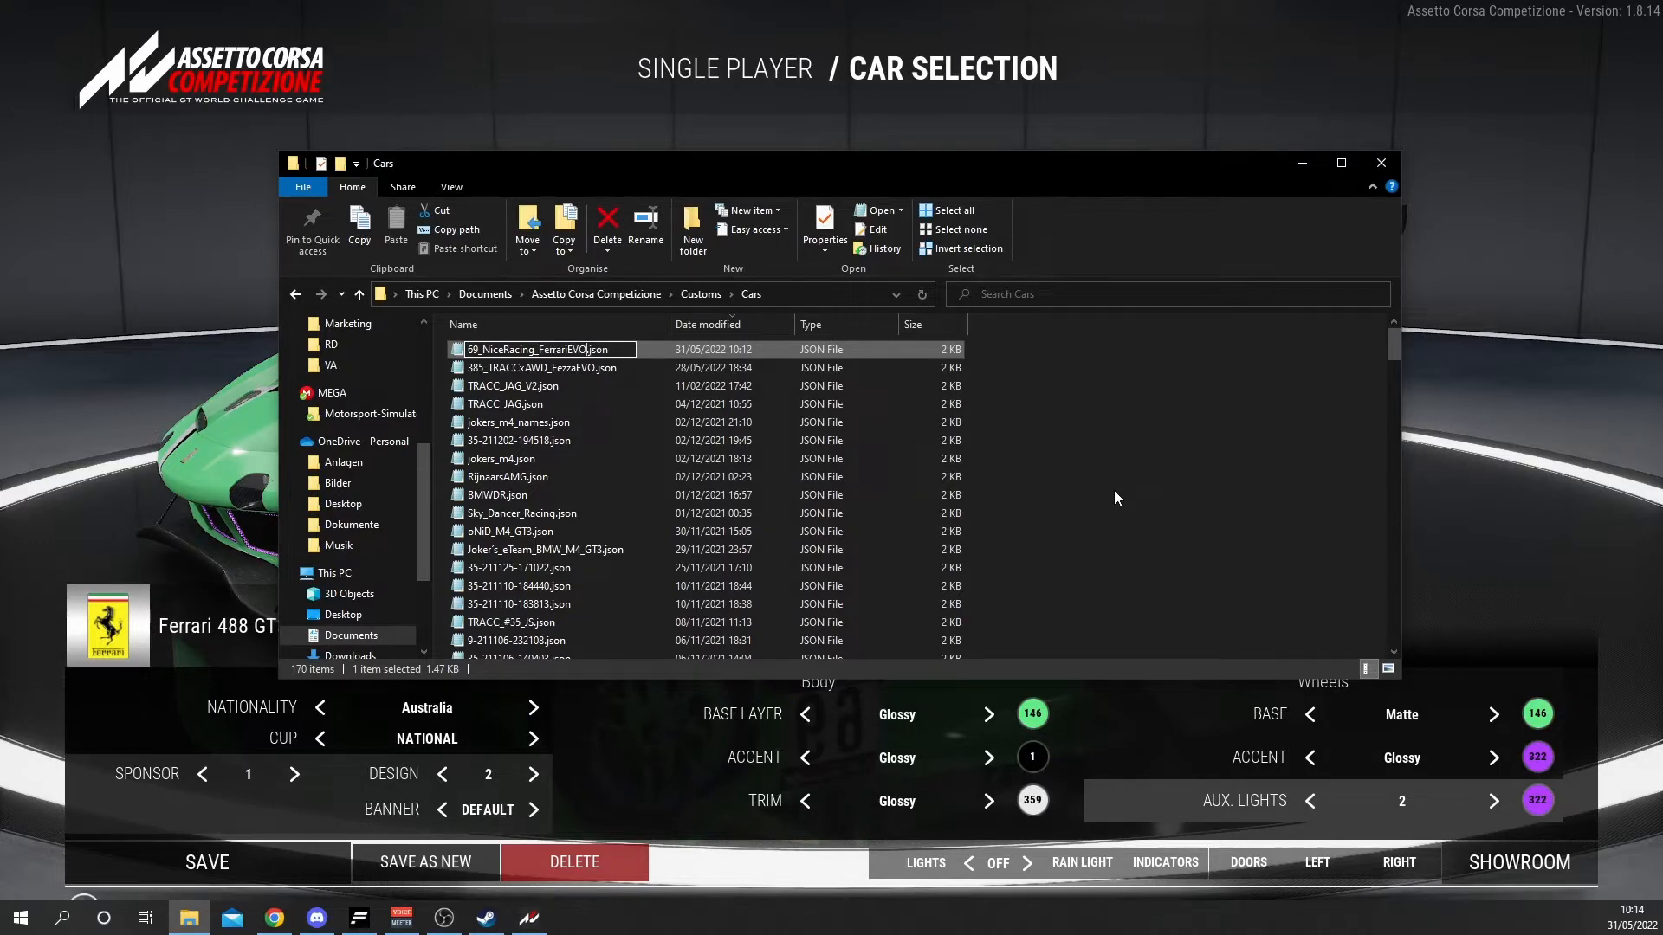
{"action": "key", "text": "Return"}
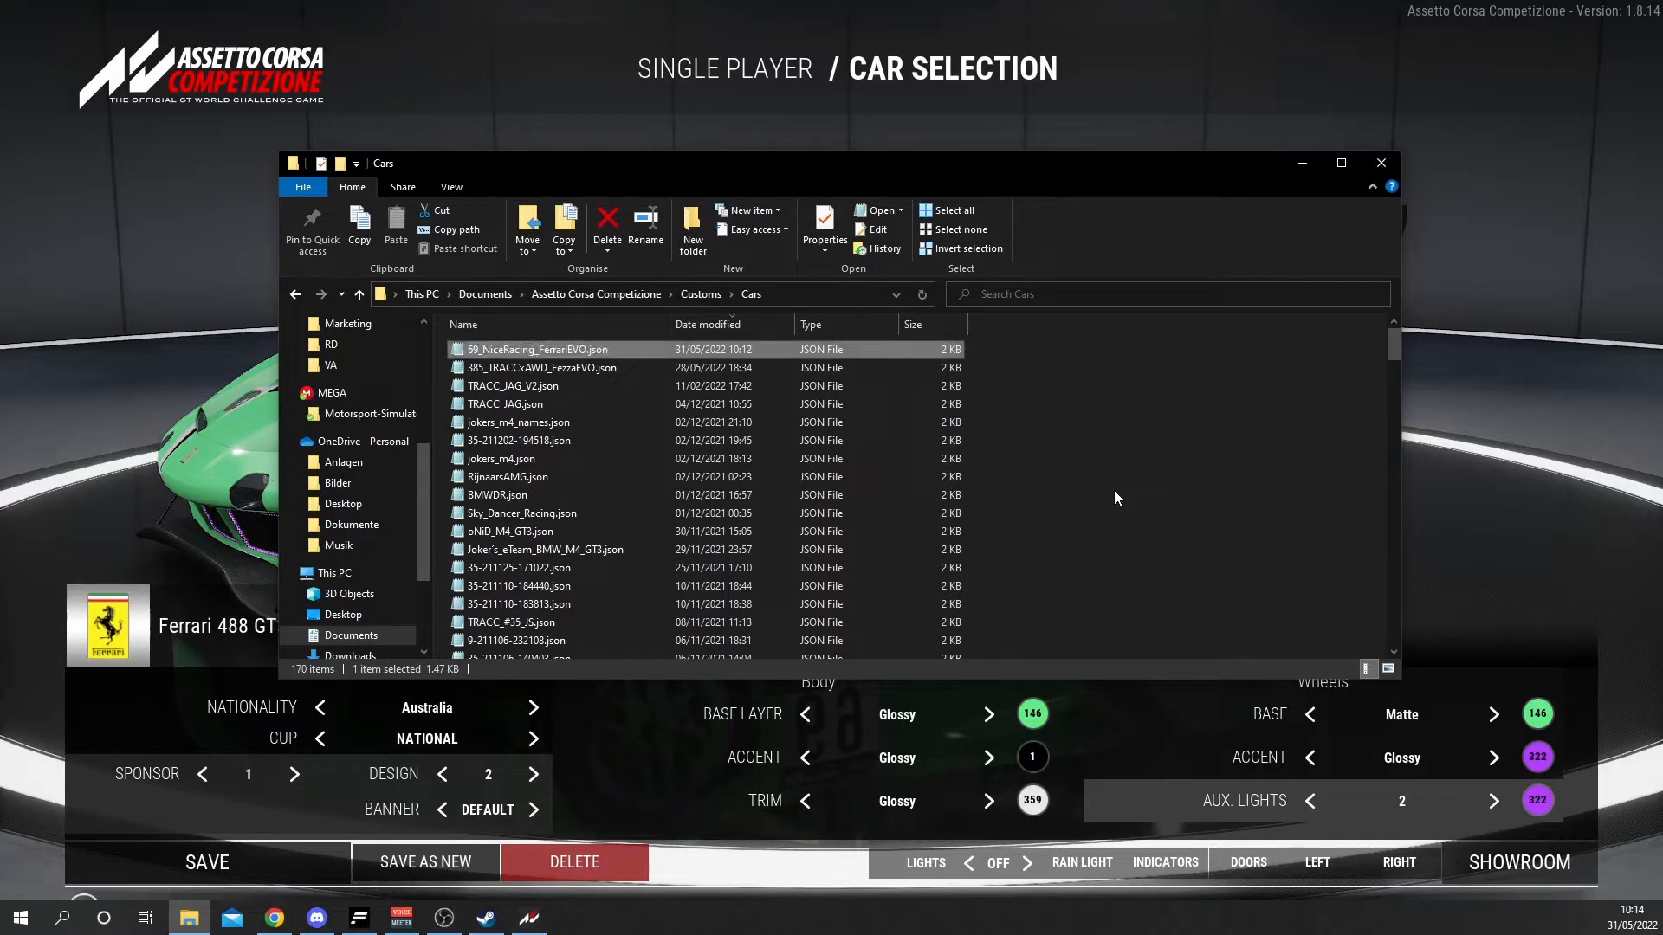
Open 69_NiceRacing_FerrariEVO.json in Notepad and set its customSkinName value to 69_NiceRacing_FerrariEVO
{"action": "double_click", "coordinate": [627, 349]}
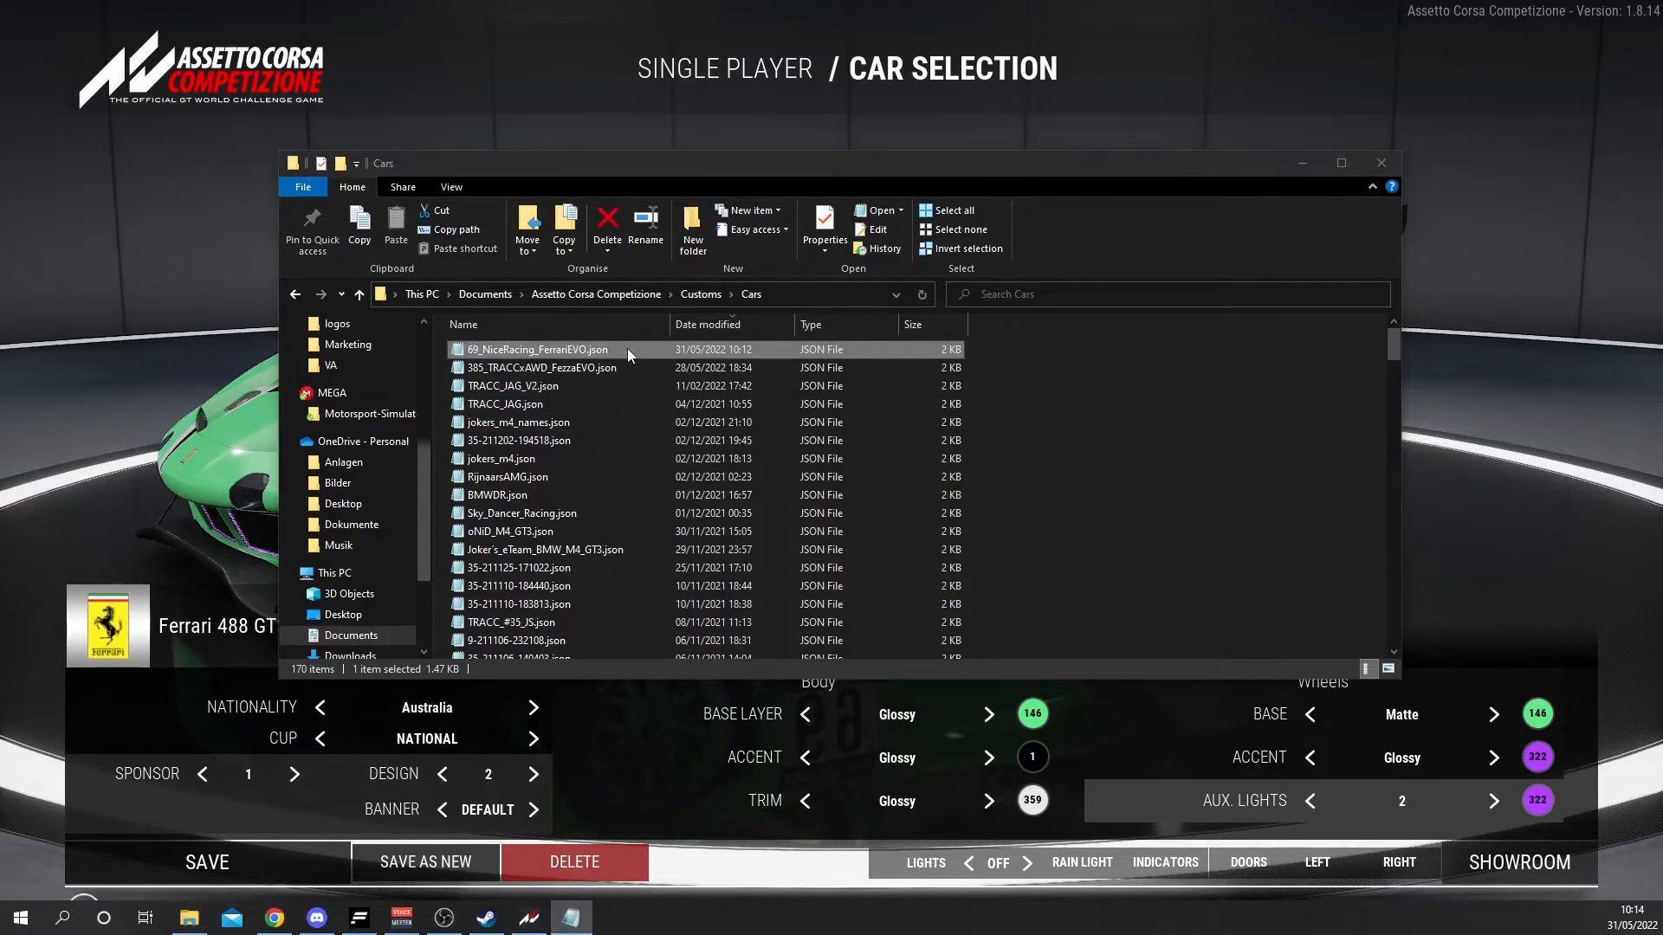
{"action": "left_click_drag", "start_coordinate": [1662, 161], "coordinate": [441, 140]}
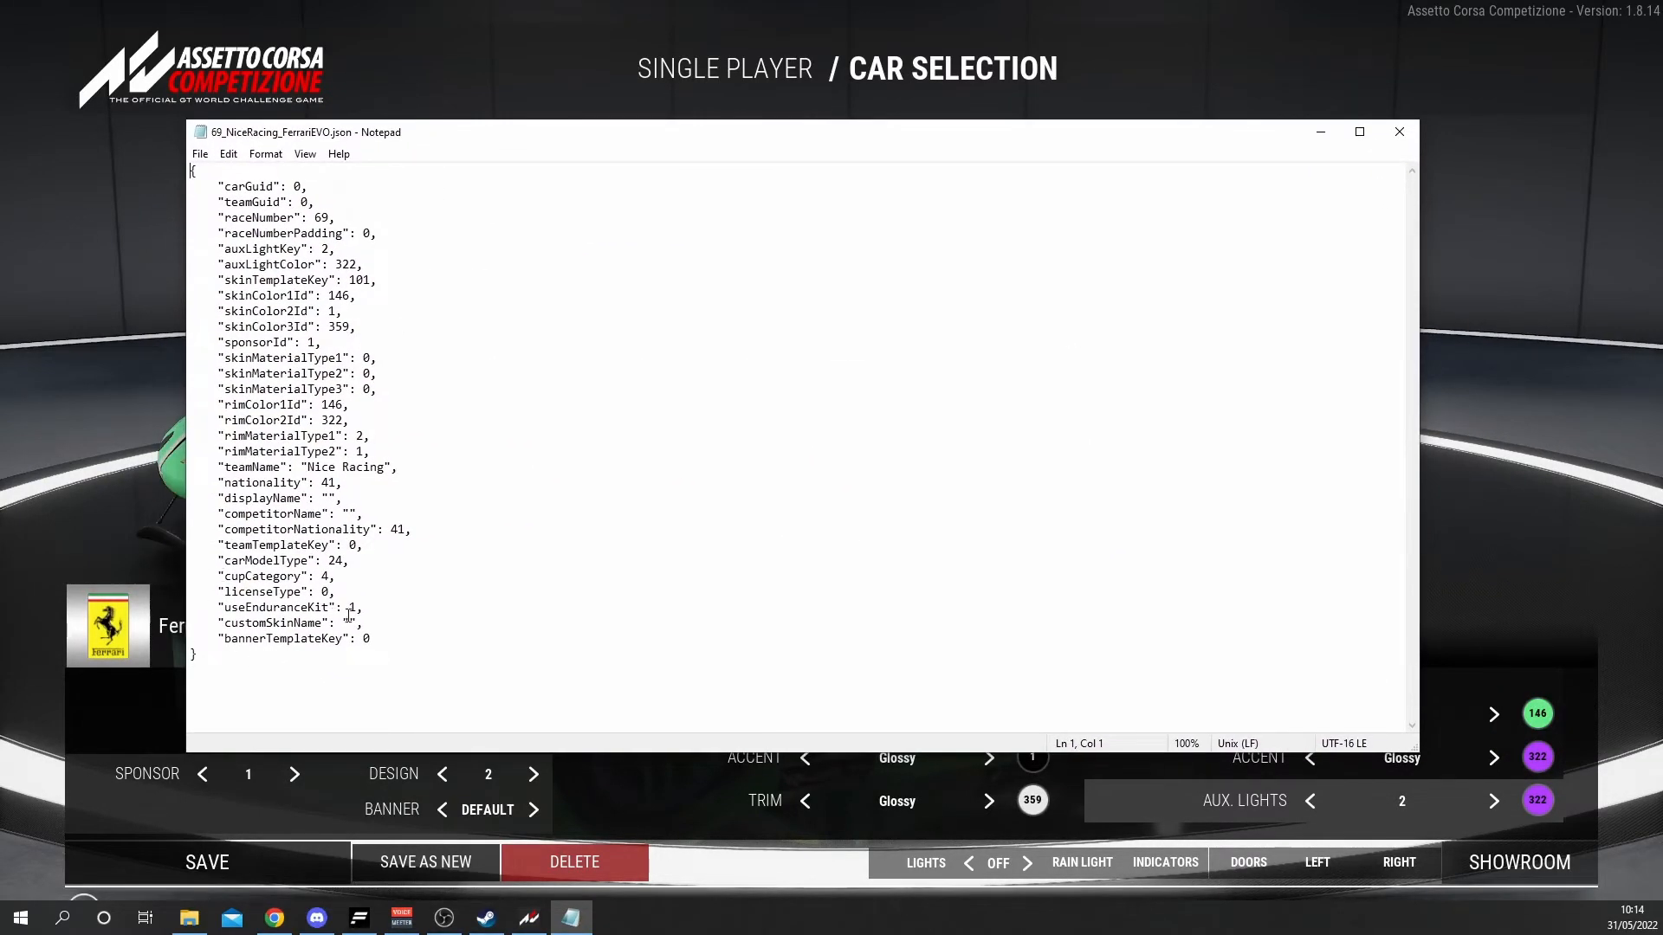
{"action": "left_click", "coordinate": [349, 620]}
{"action": "type", "text": "69_"}
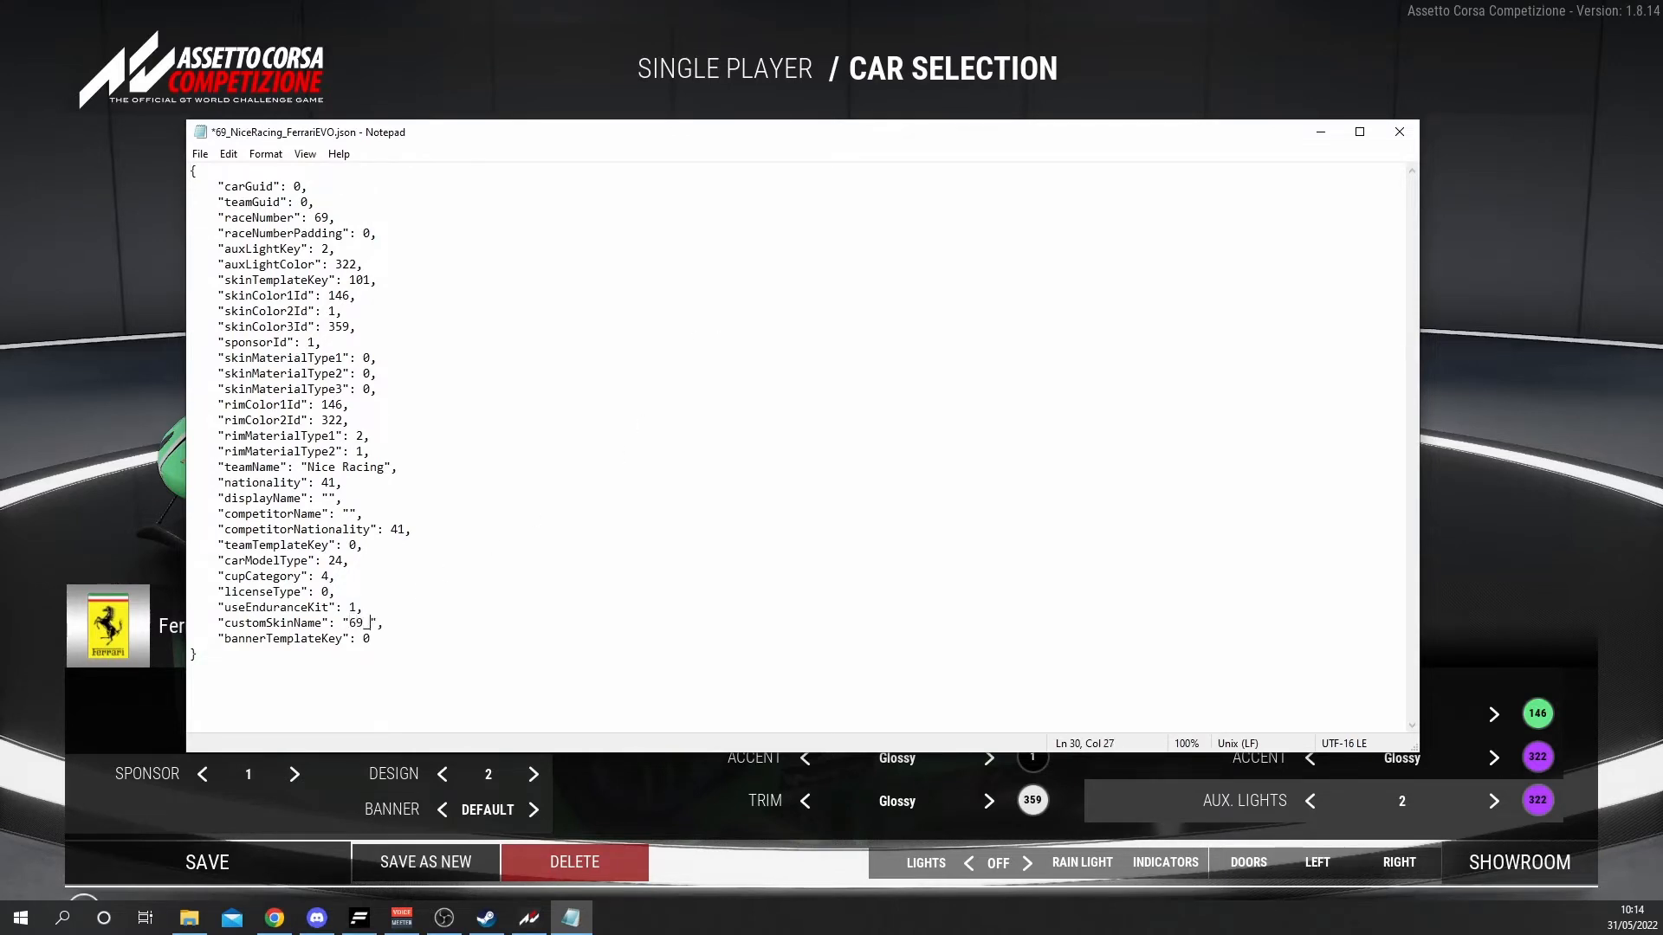
{"action": "type", "text": "NiceRacing_FerrariEVO"}
Copy the custom skin name to the clipboard, then save and close the JSON file
{"action": "left_click_drag", "start_coordinate": [517, 623], "coordinate": [349, 624]}
{"action": "key", "text": "super+c"}
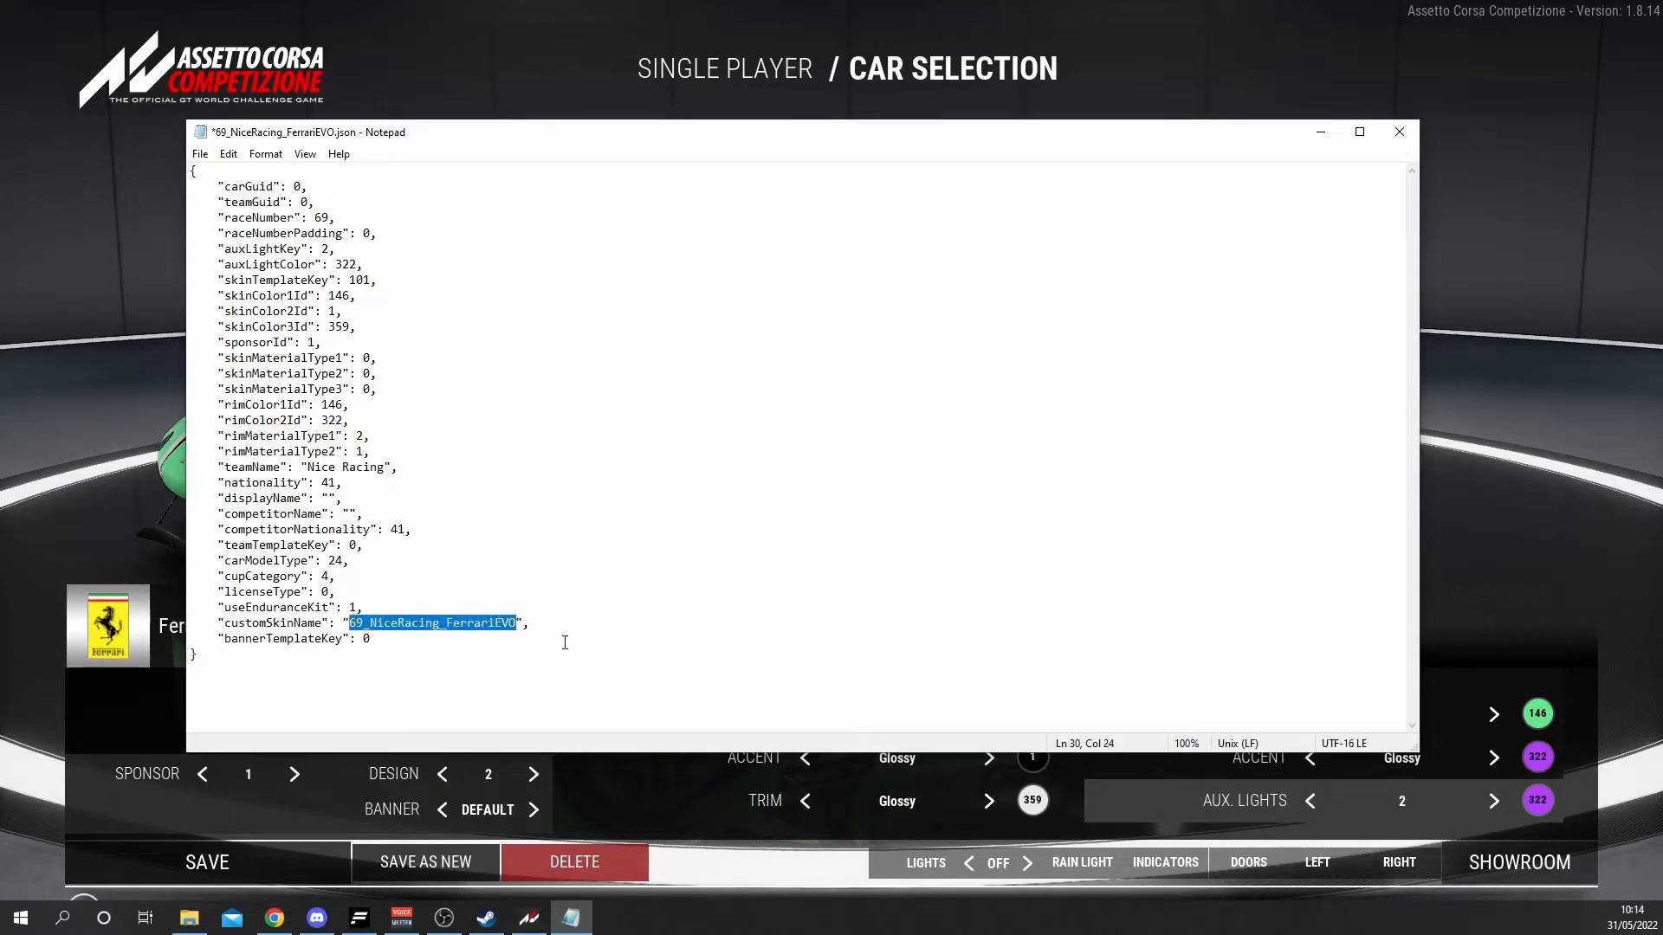
{"action": "left_click", "coordinate": [566, 619]}
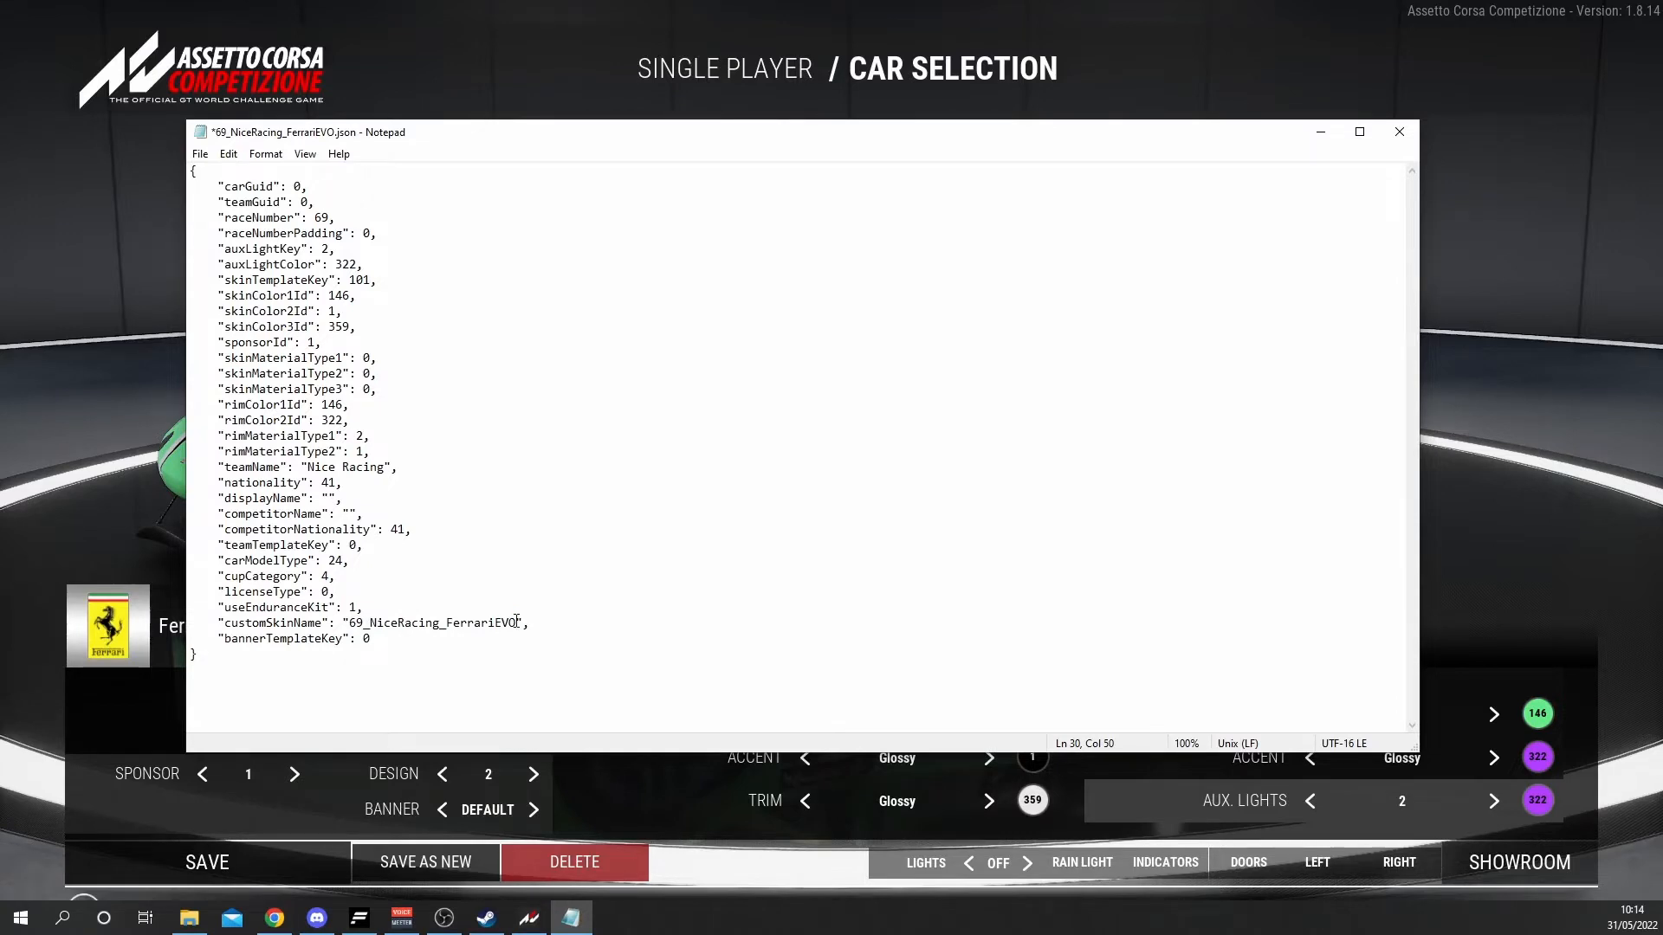
{"action": "key", "text": "ctrl+s"}
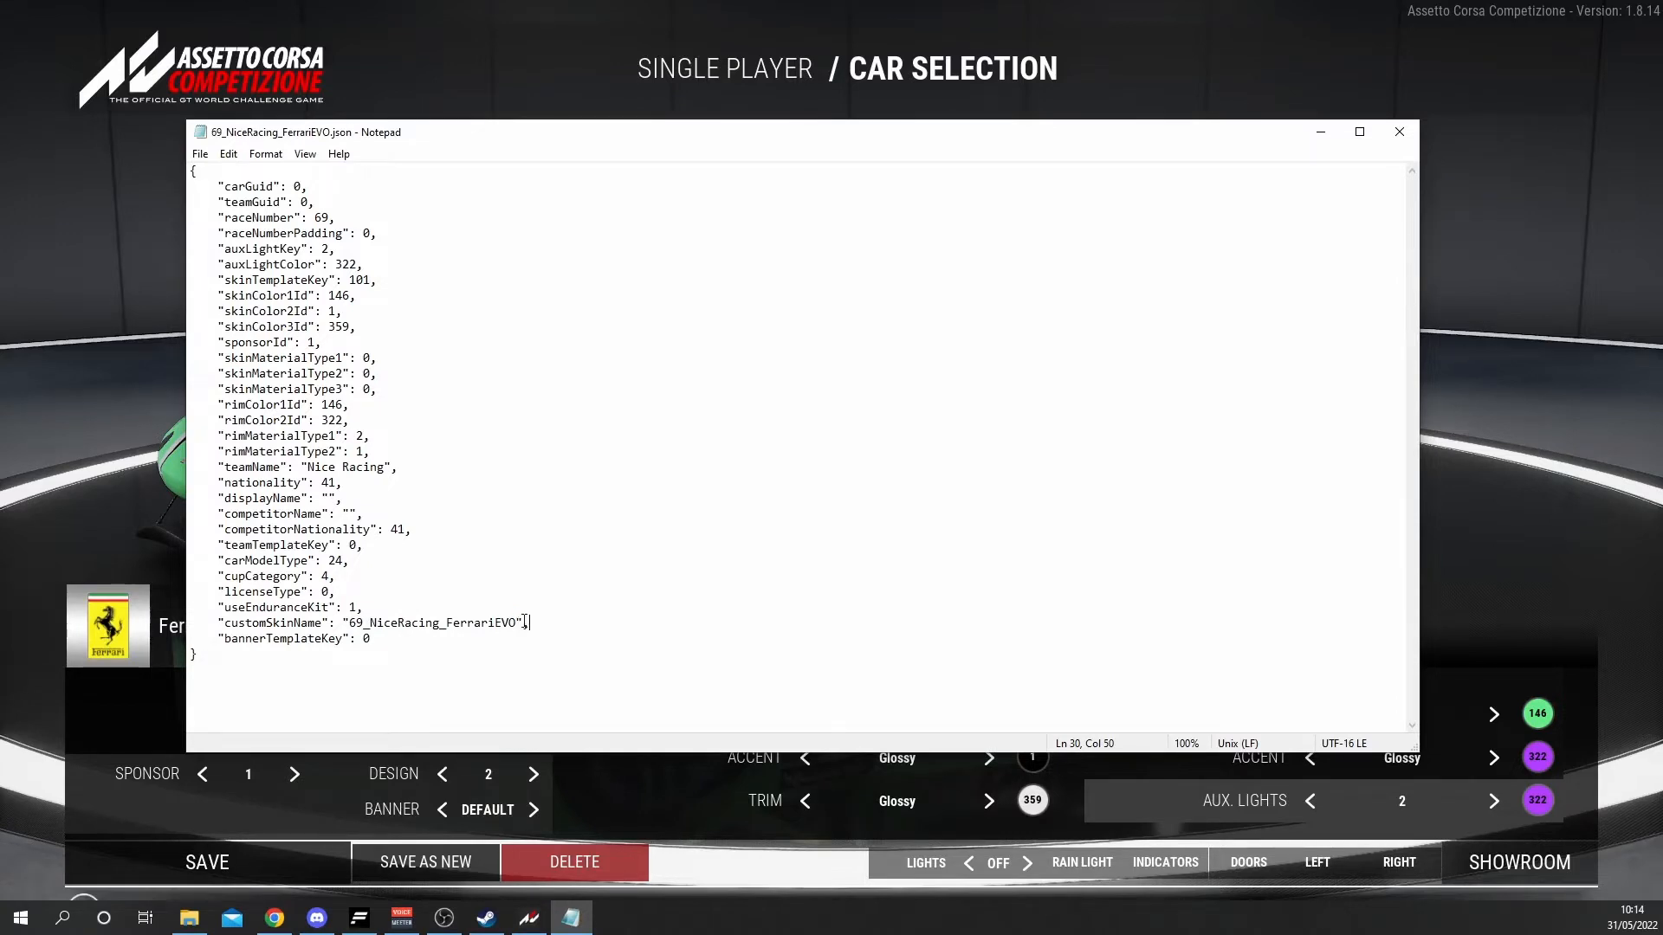
{"action": "left_click", "coordinate": [1398, 134]}
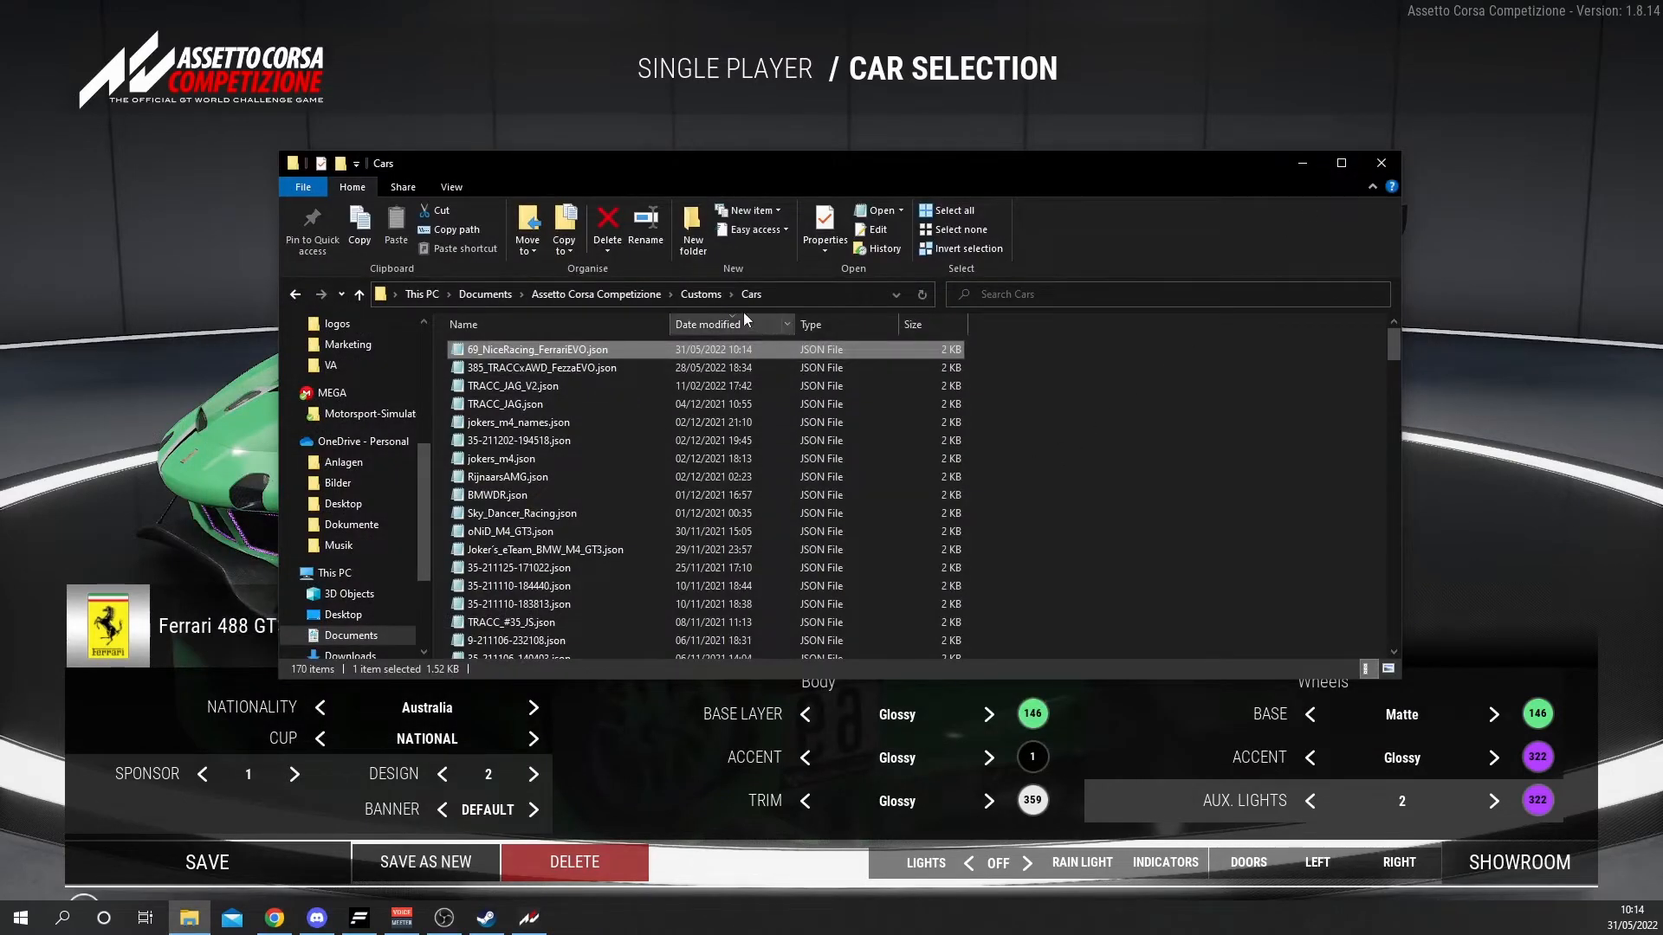
Create a folder in Customs, Liveries using the copied name 69_NiceRacing_FerrariEVO and open it
{"action": "left_click", "coordinate": [703, 295]}
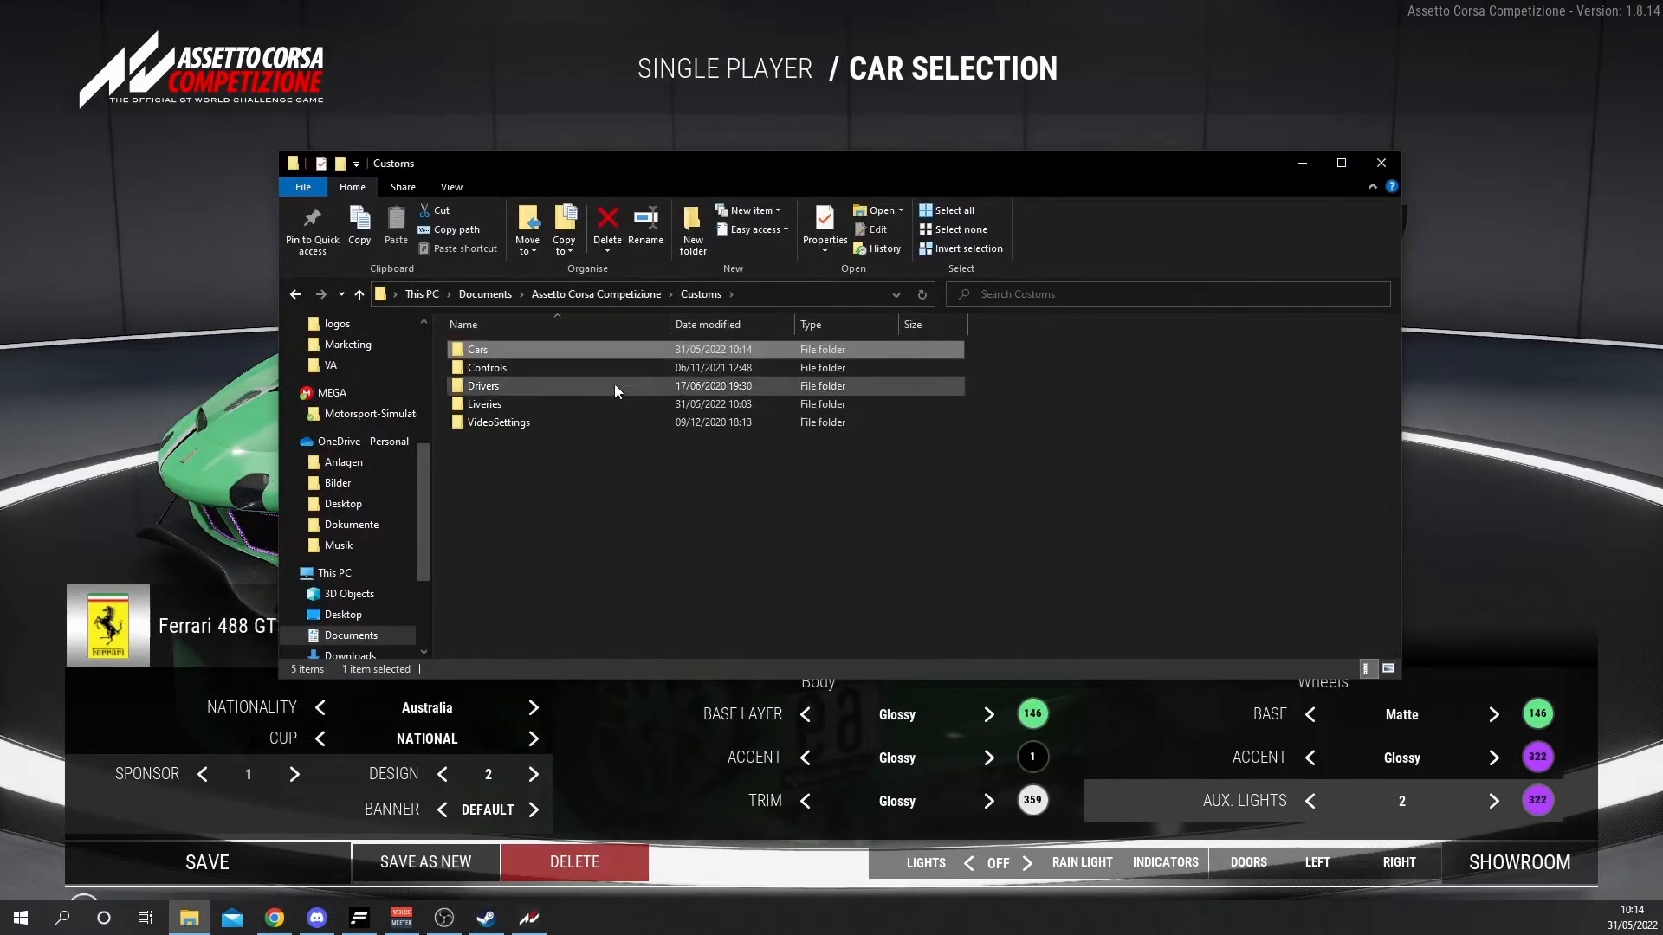
{"action": "double_click", "coordinate": [594, 404]}
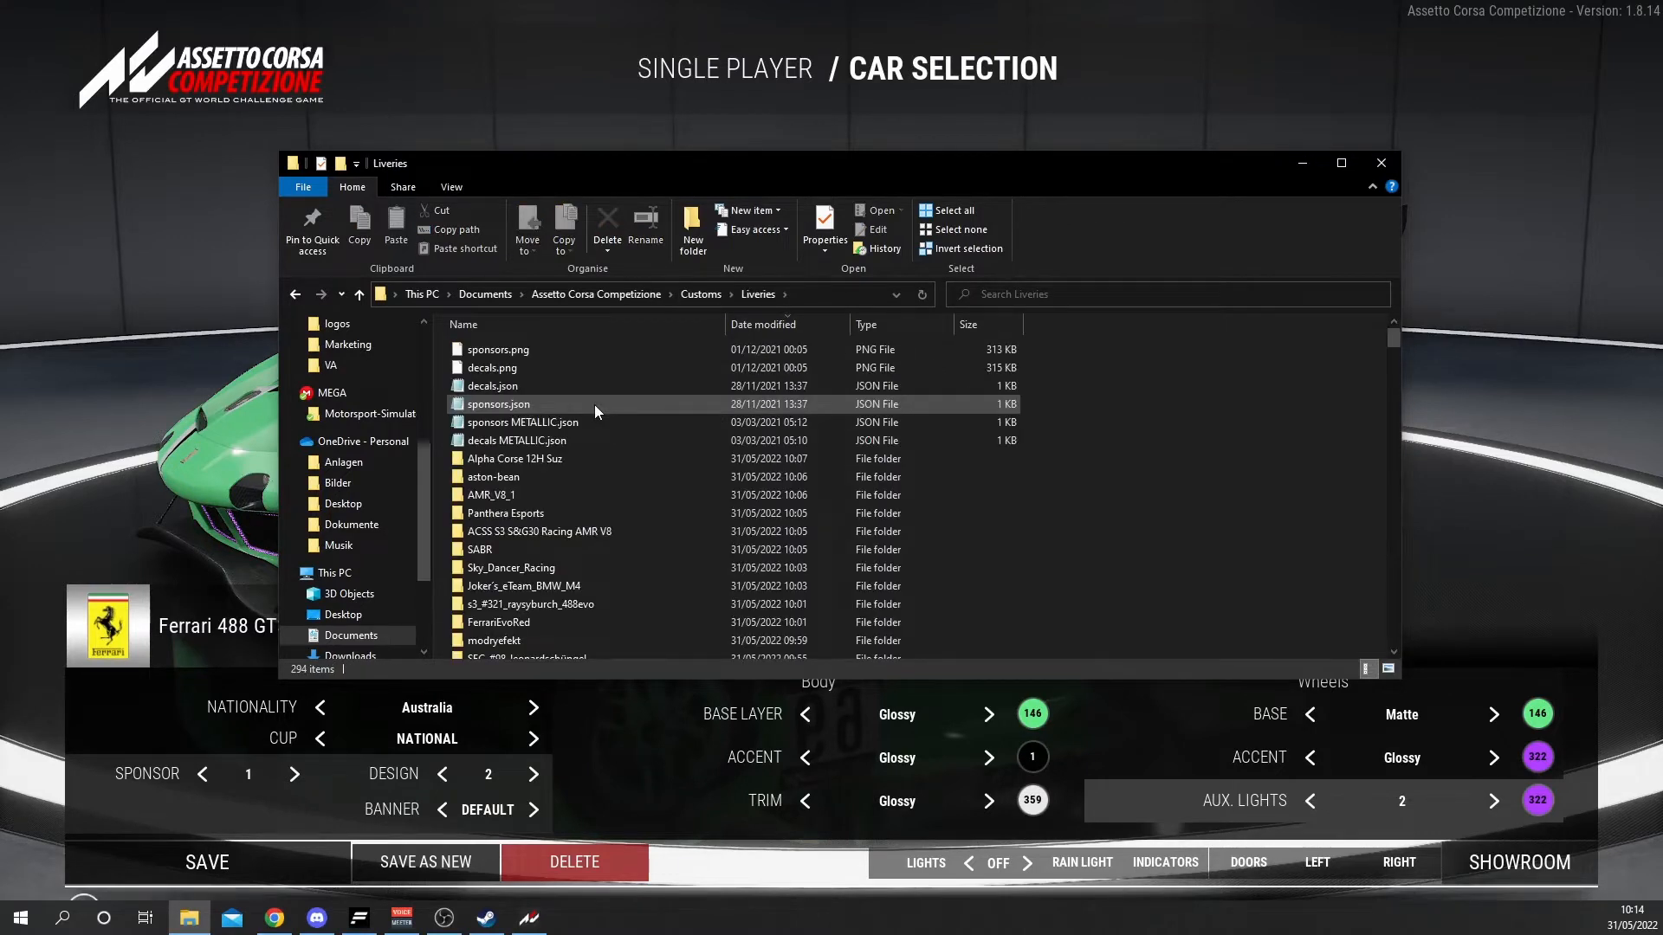
{"action": "left_click", "coordinate": [693, 225]}
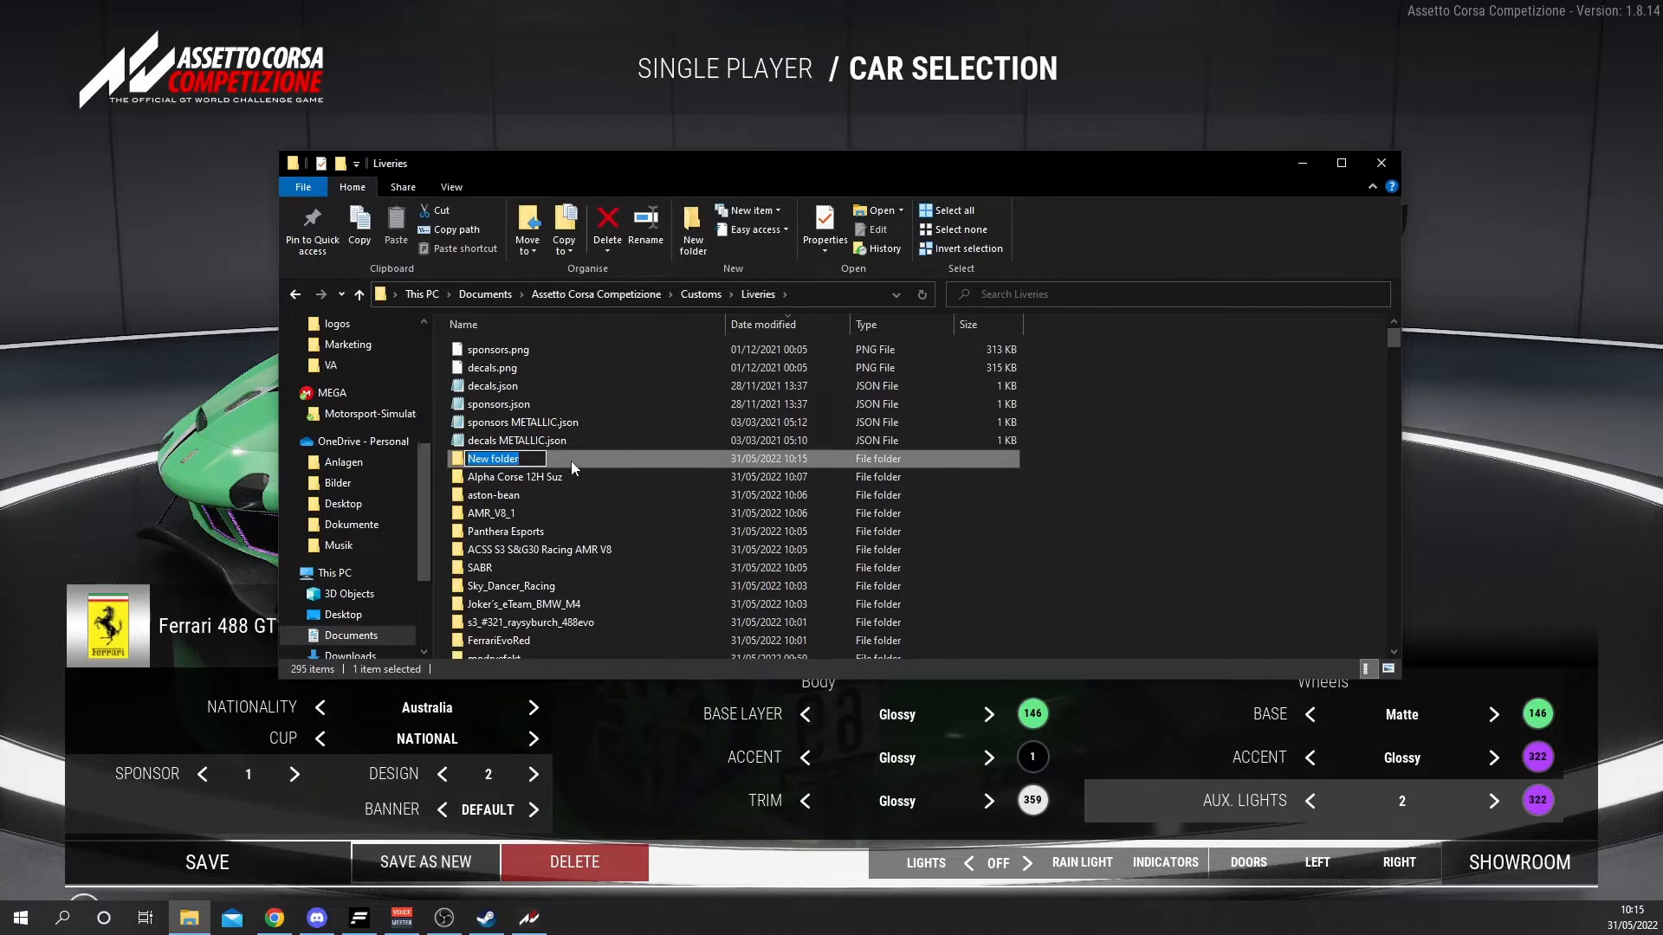
{"action": "key", "text": "BackSpace"}
{"action": "right_click", "coordinate": [475, 463]}
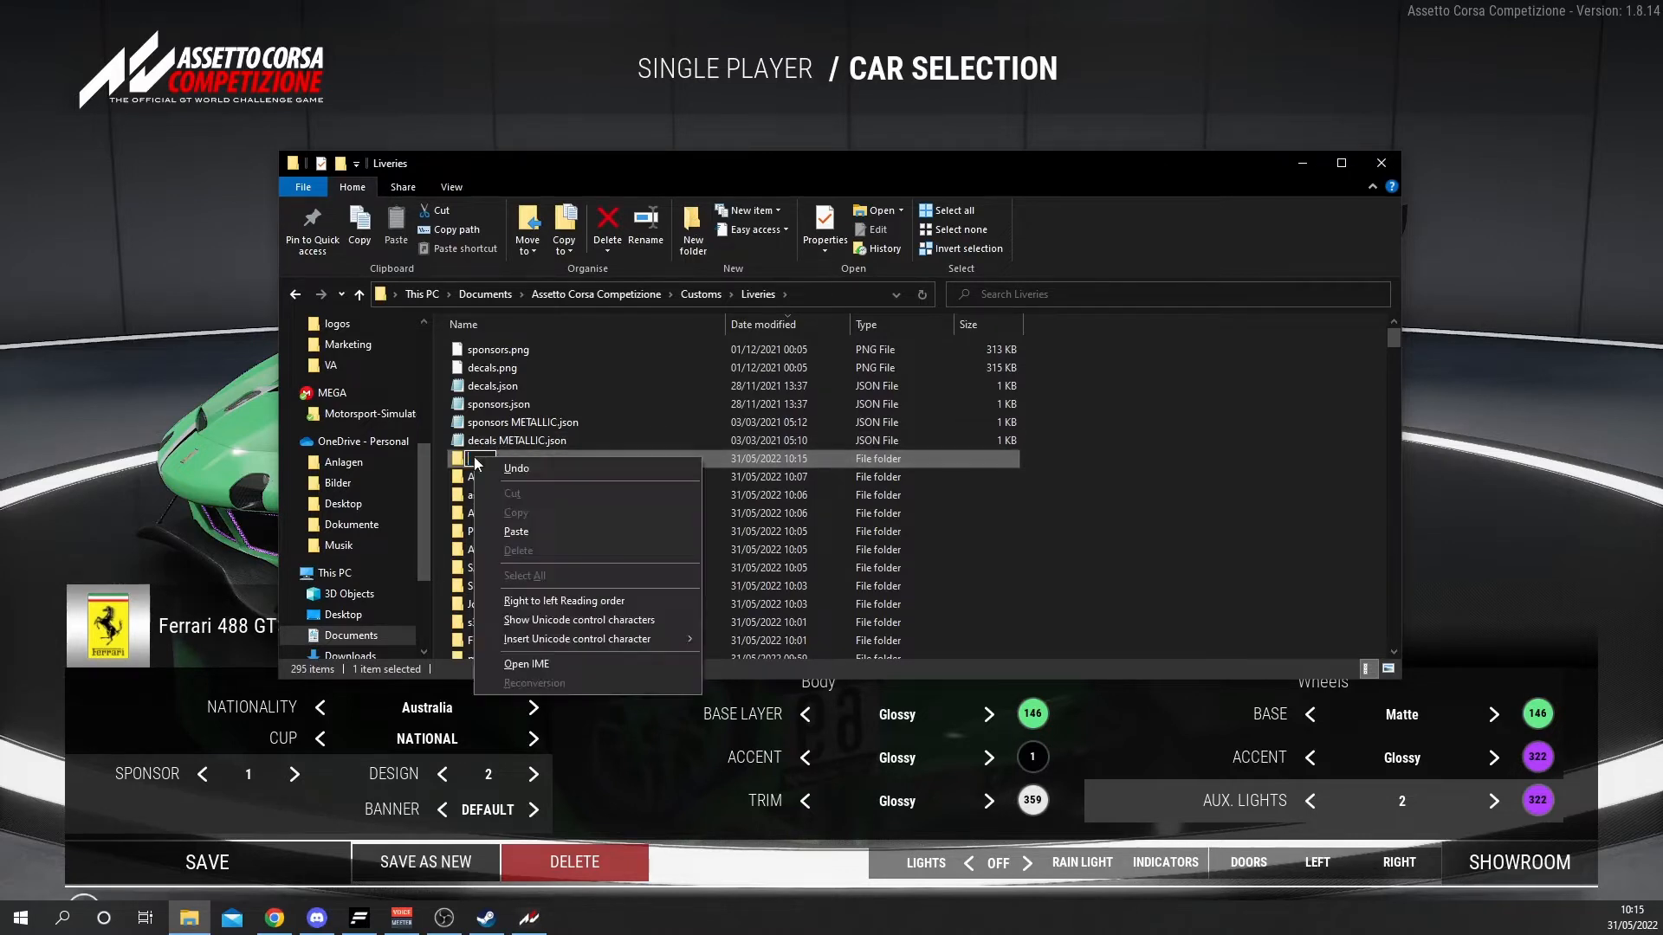
{"action": "left_click", "coordinate": [526, 526]}
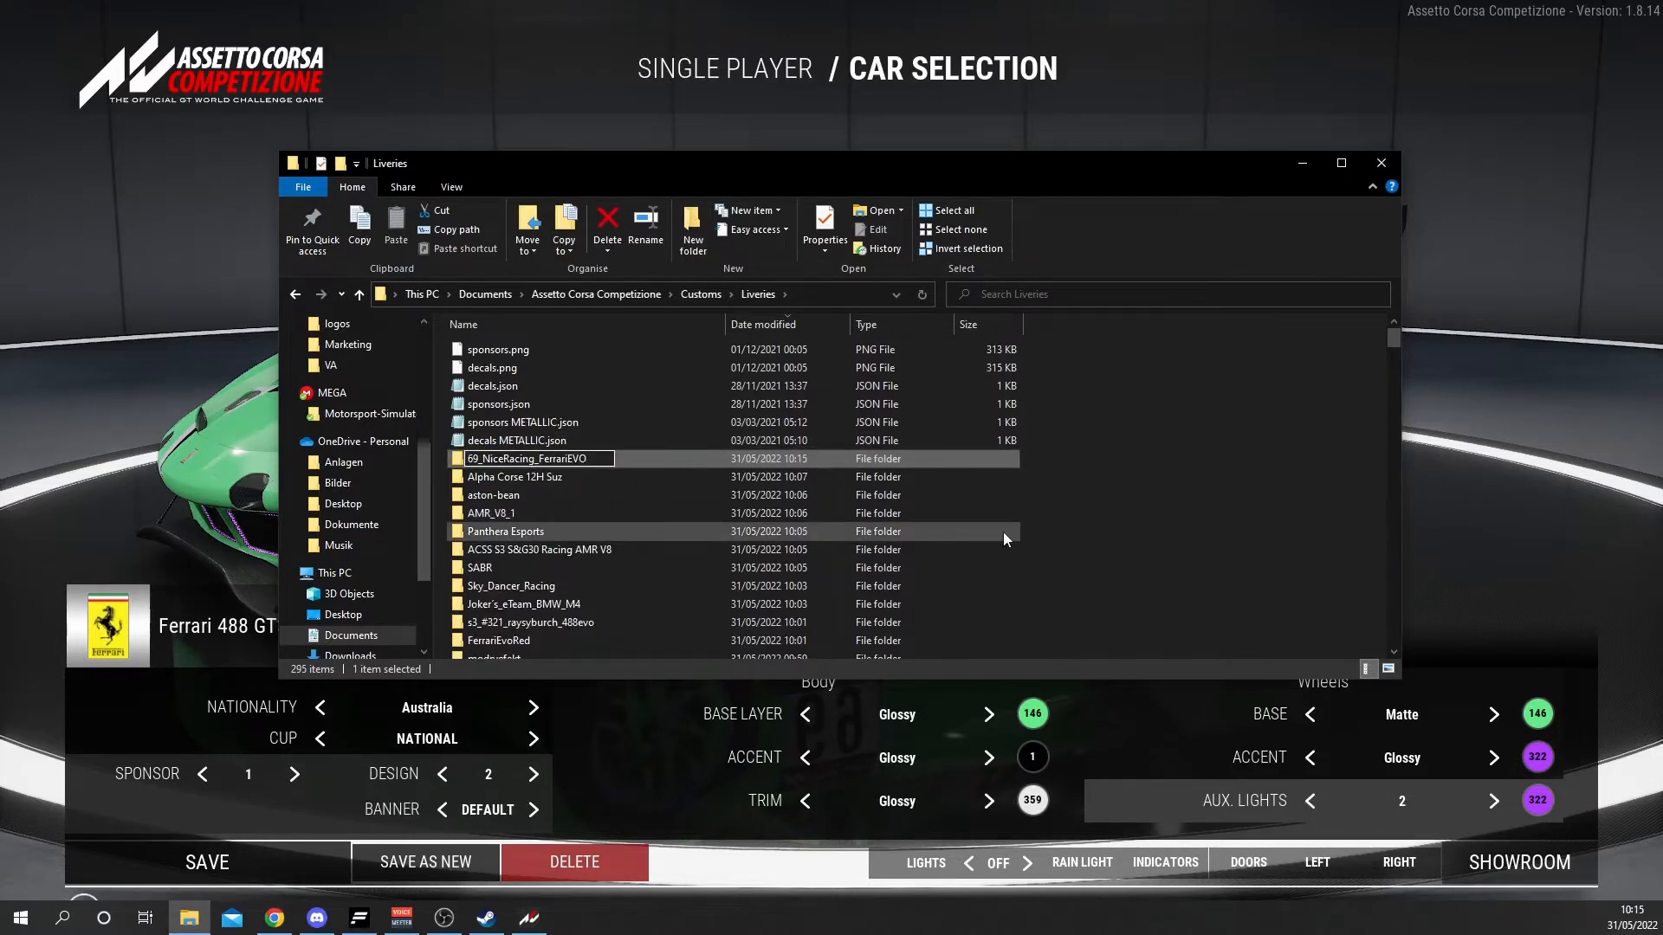
{"action": "key", "text": "Return"}
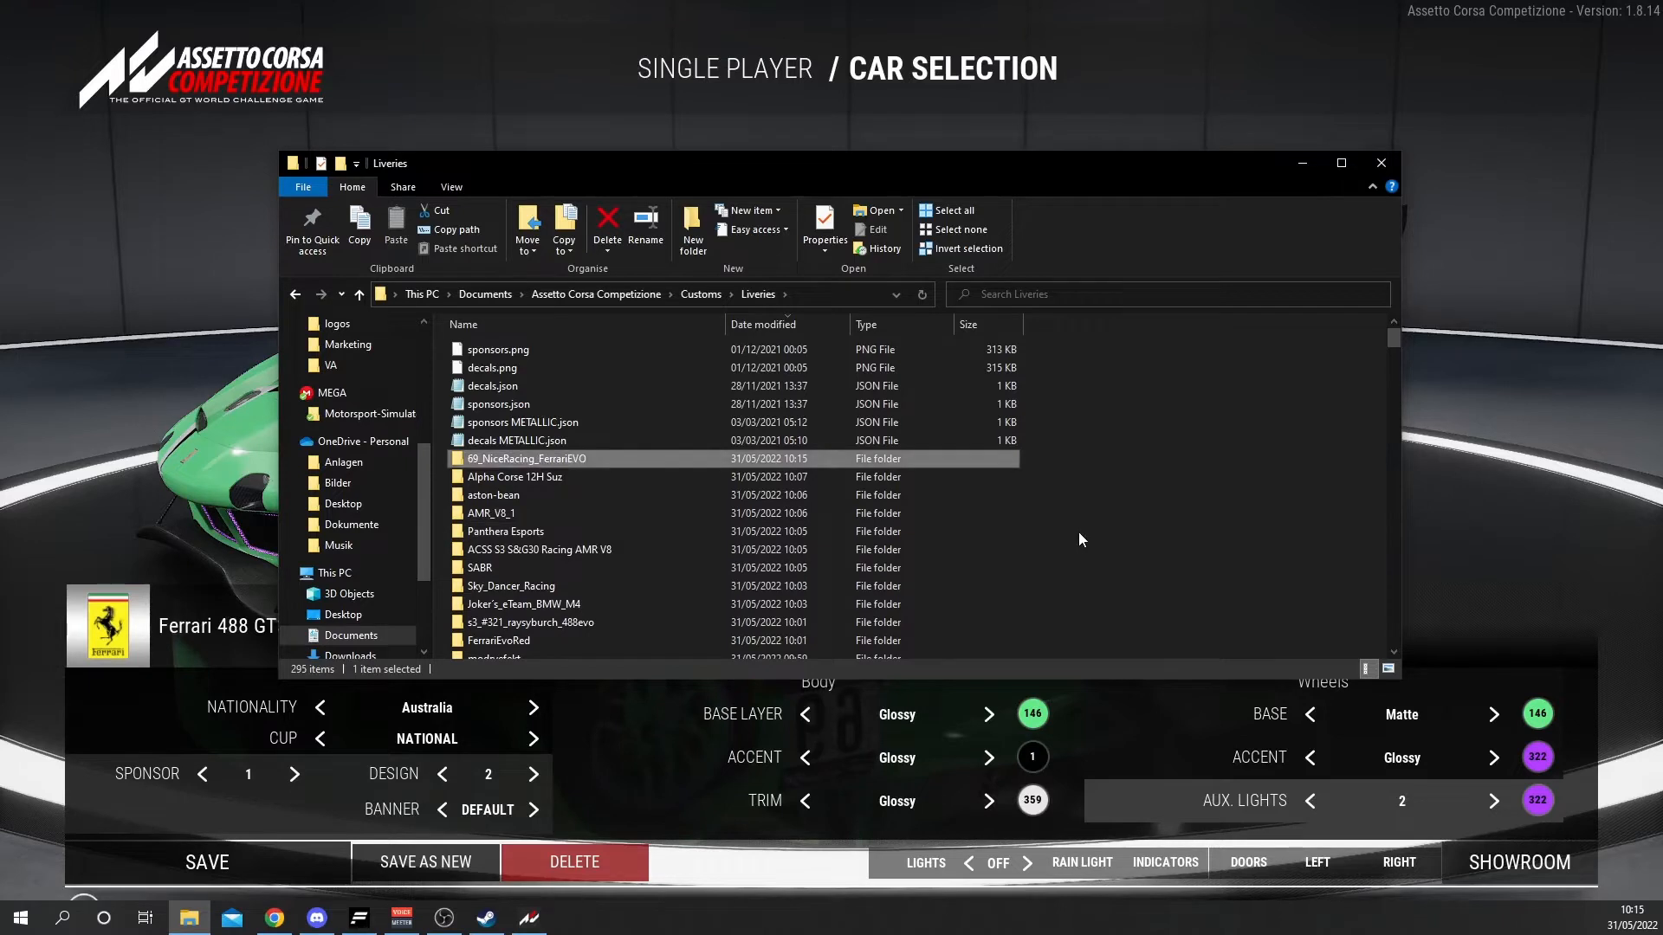
{"action": "double_click", "coordinate": [638, 459]}
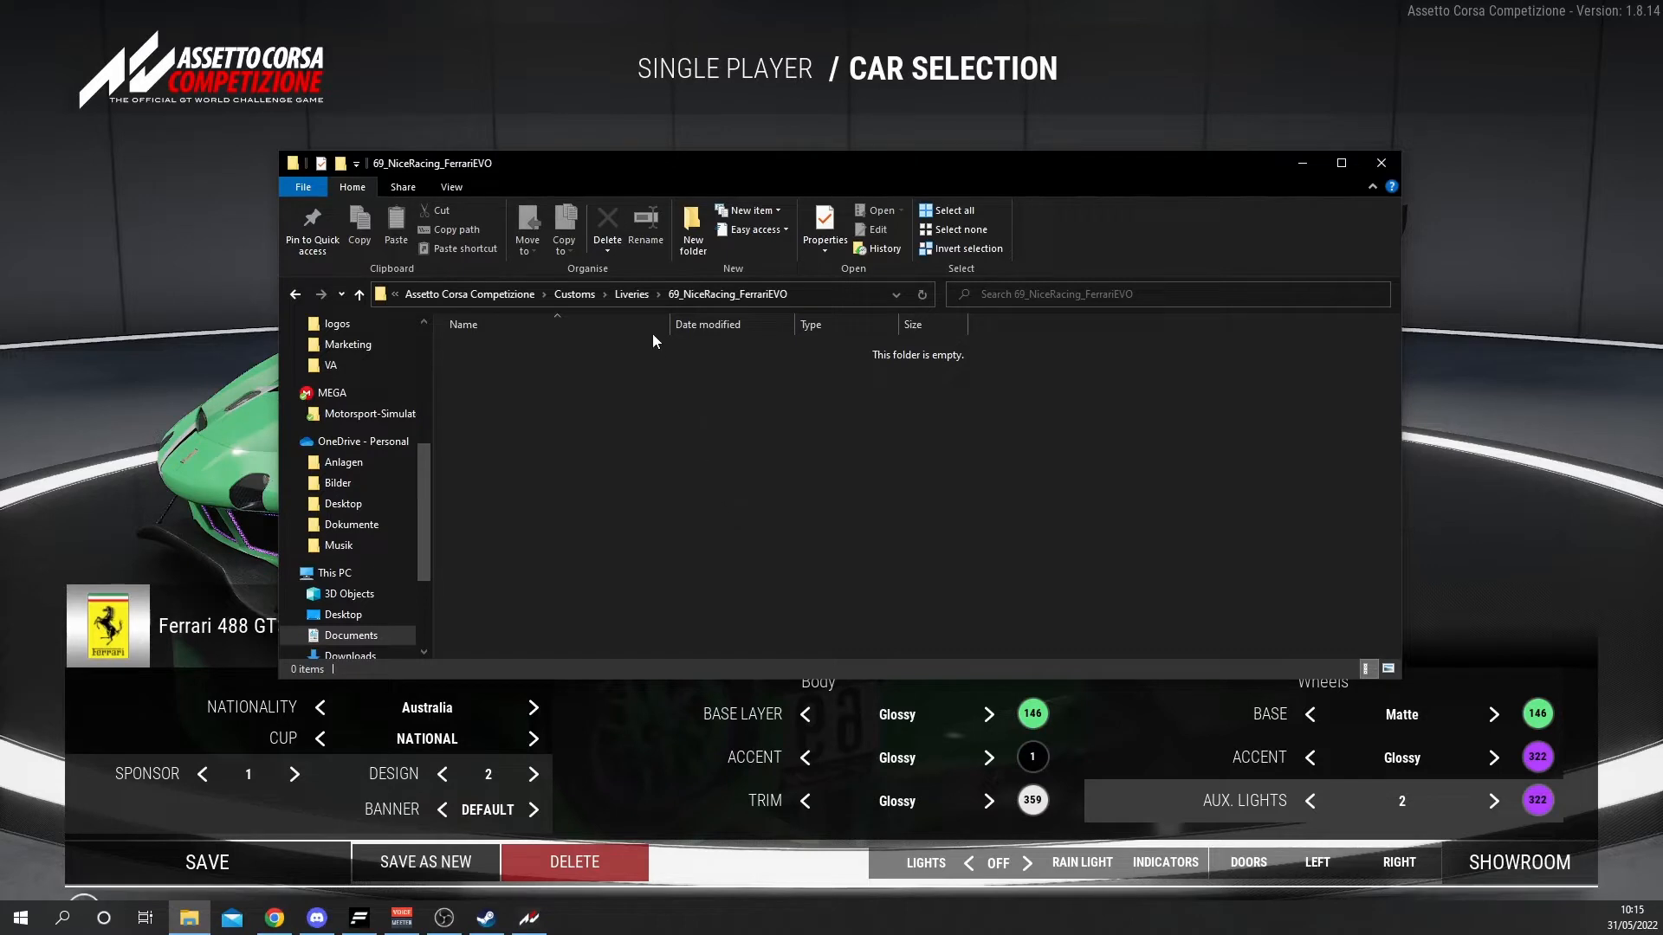
Copy all files from the 385_TRACCxAWD_FezzaEVO livery folder into the 69_NiceRacing_FerrariEVO folder
{"action": "left_click", "coordinate": [632, 294]}
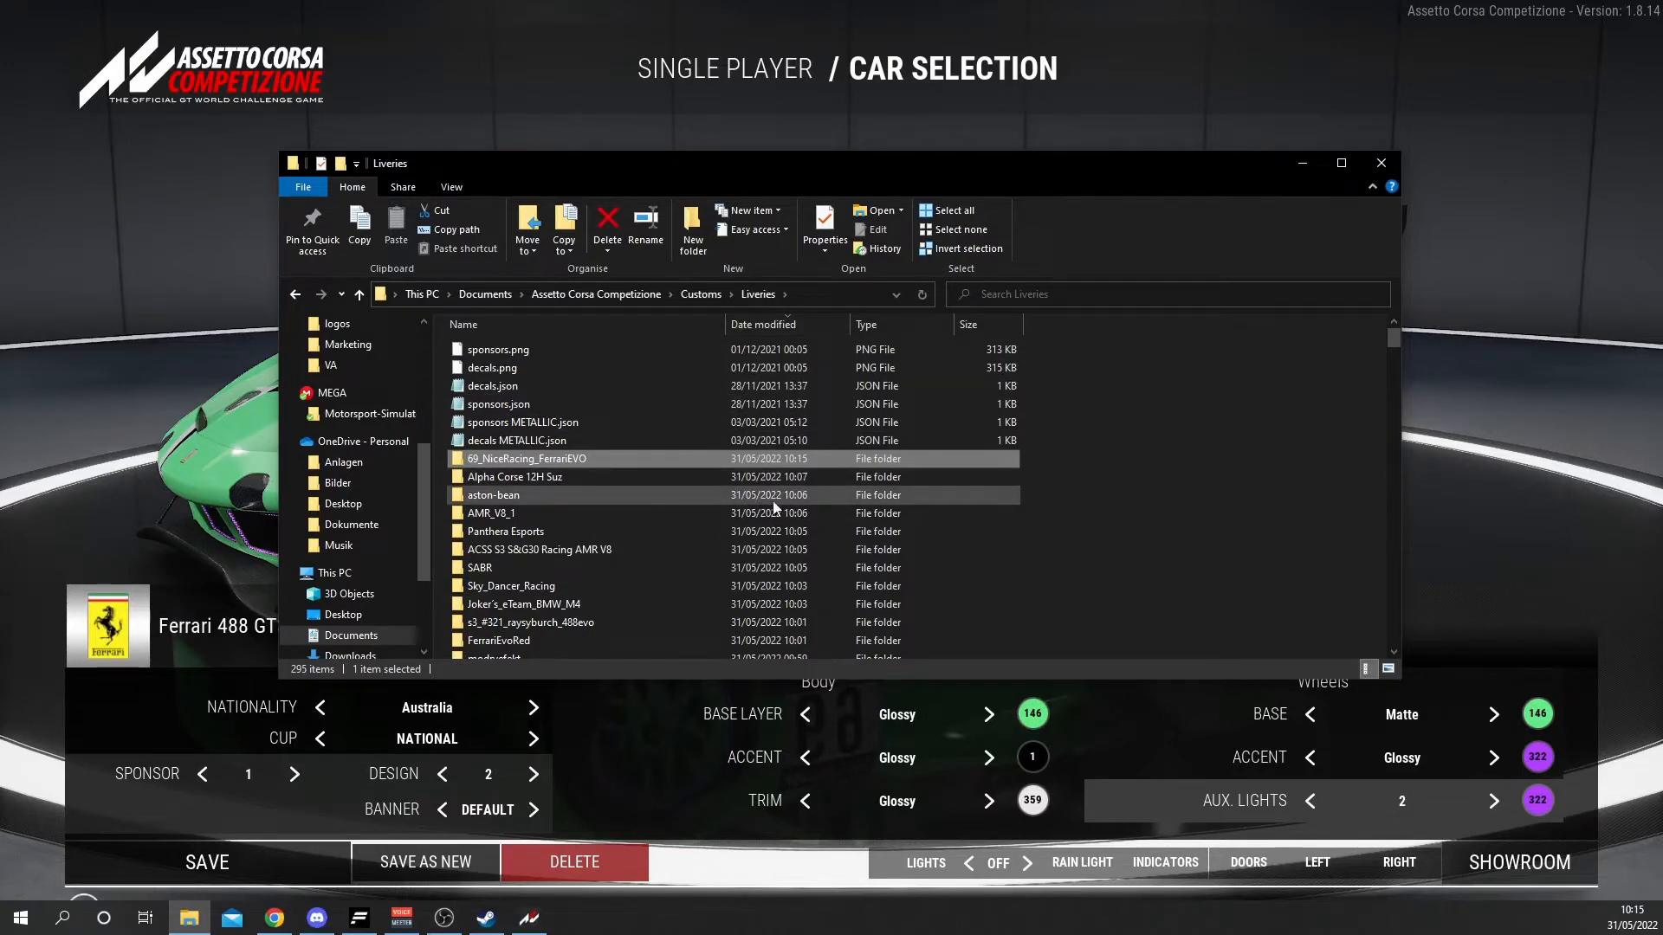
{"action": "scroll", "coordinate": [734, 545], "scroll_direction": "down", "scroll_amount": 5}
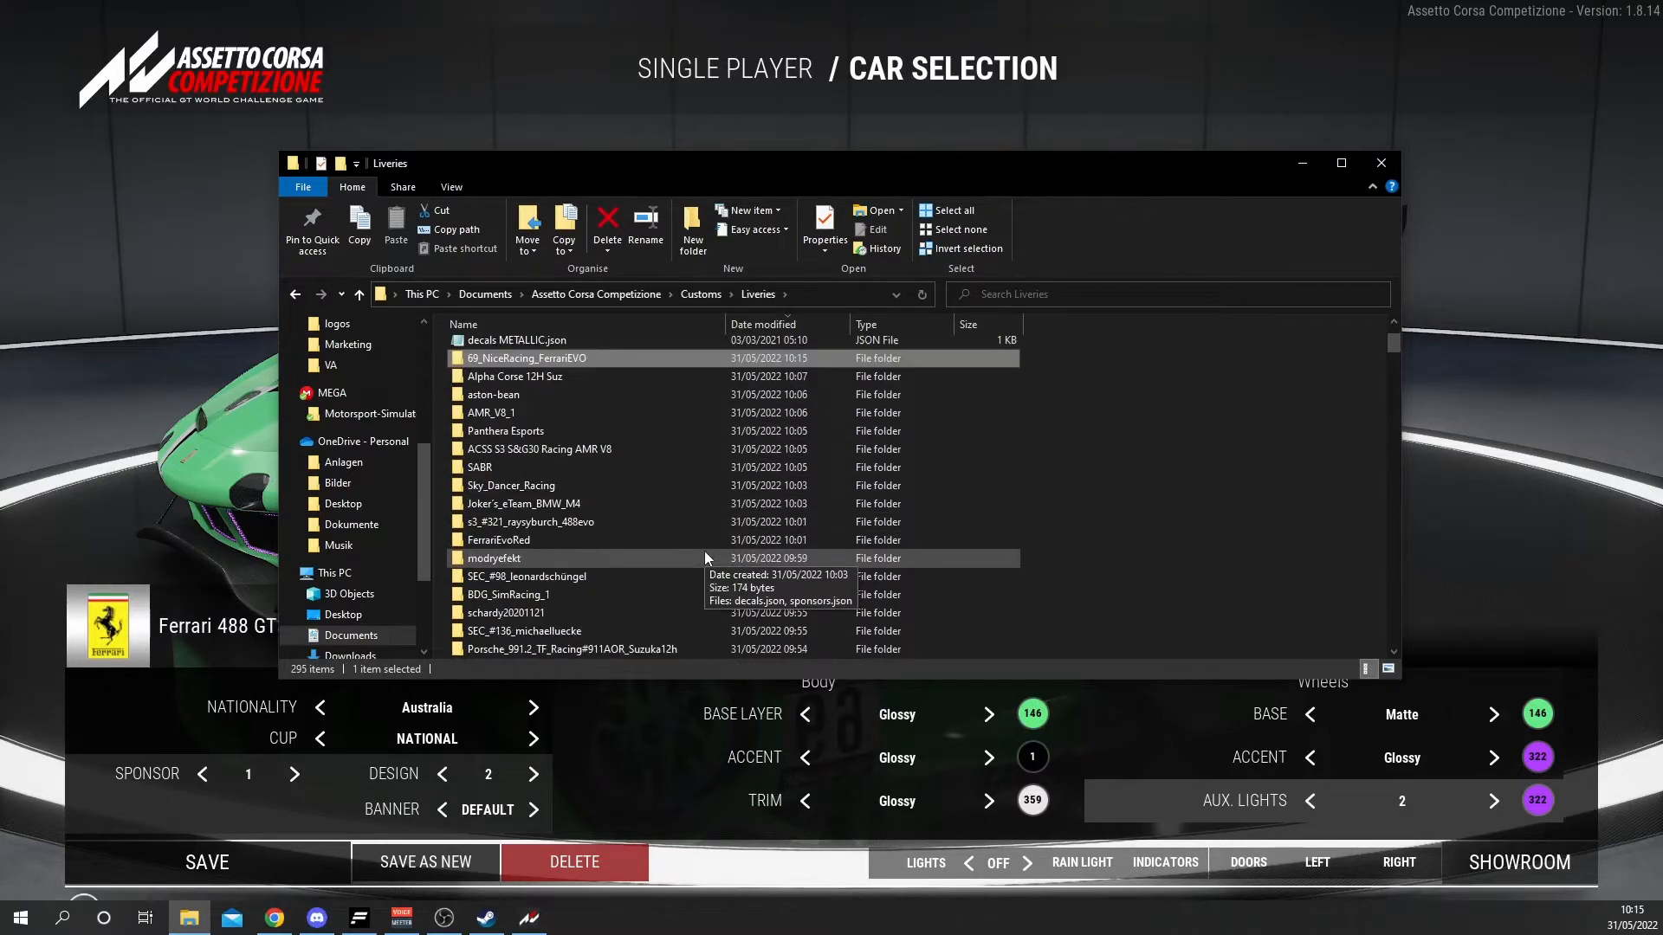
{"action": "scroll", "coordinate": [704, 554], "scroll_direction": "down", "scroll_amount": 1}
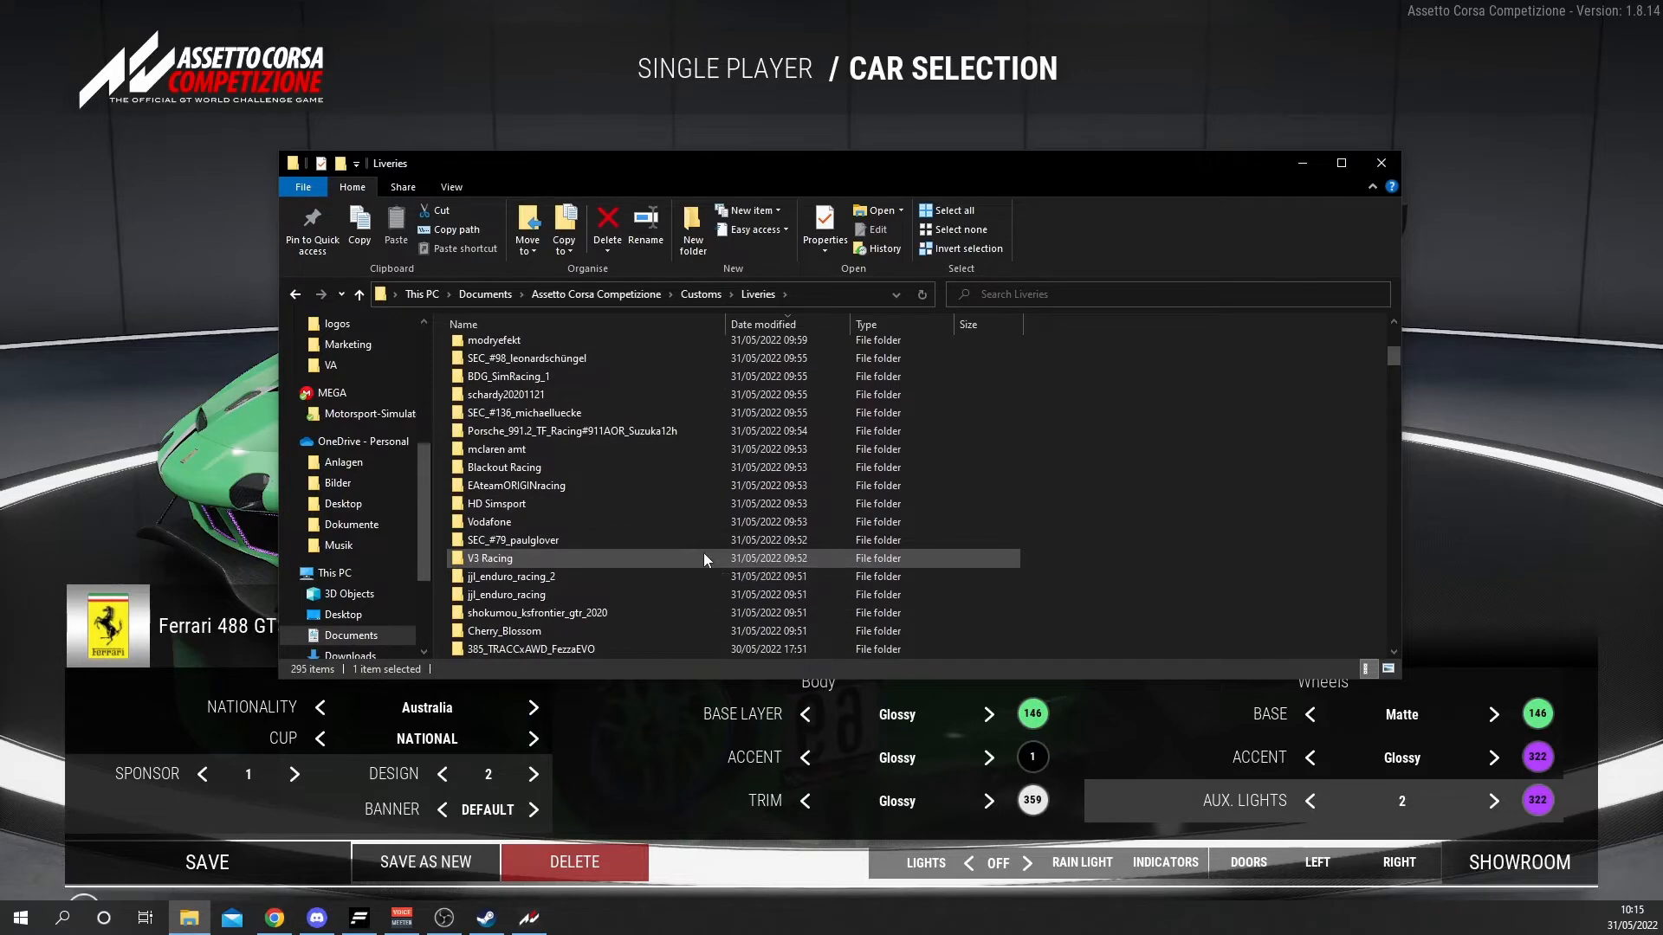
{"action": "double_click", "coordinate": [674, 651]}
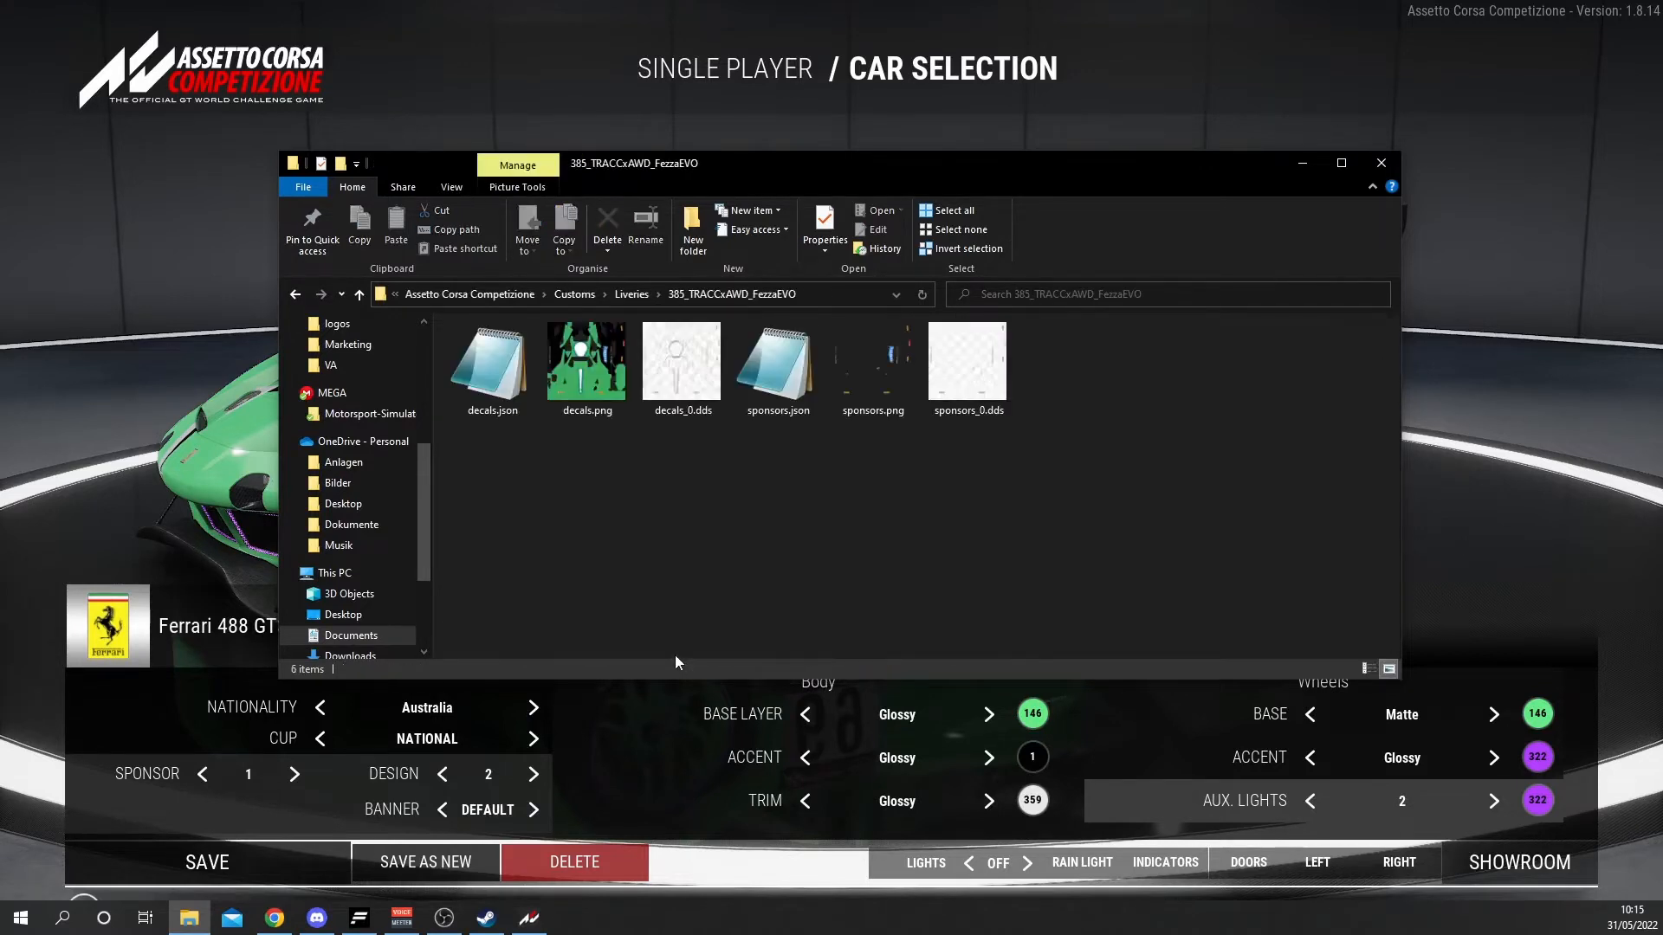
{"action": "left_click_drag", "start_coordinate": [1035, 575], "coordinate": [497, 374]}
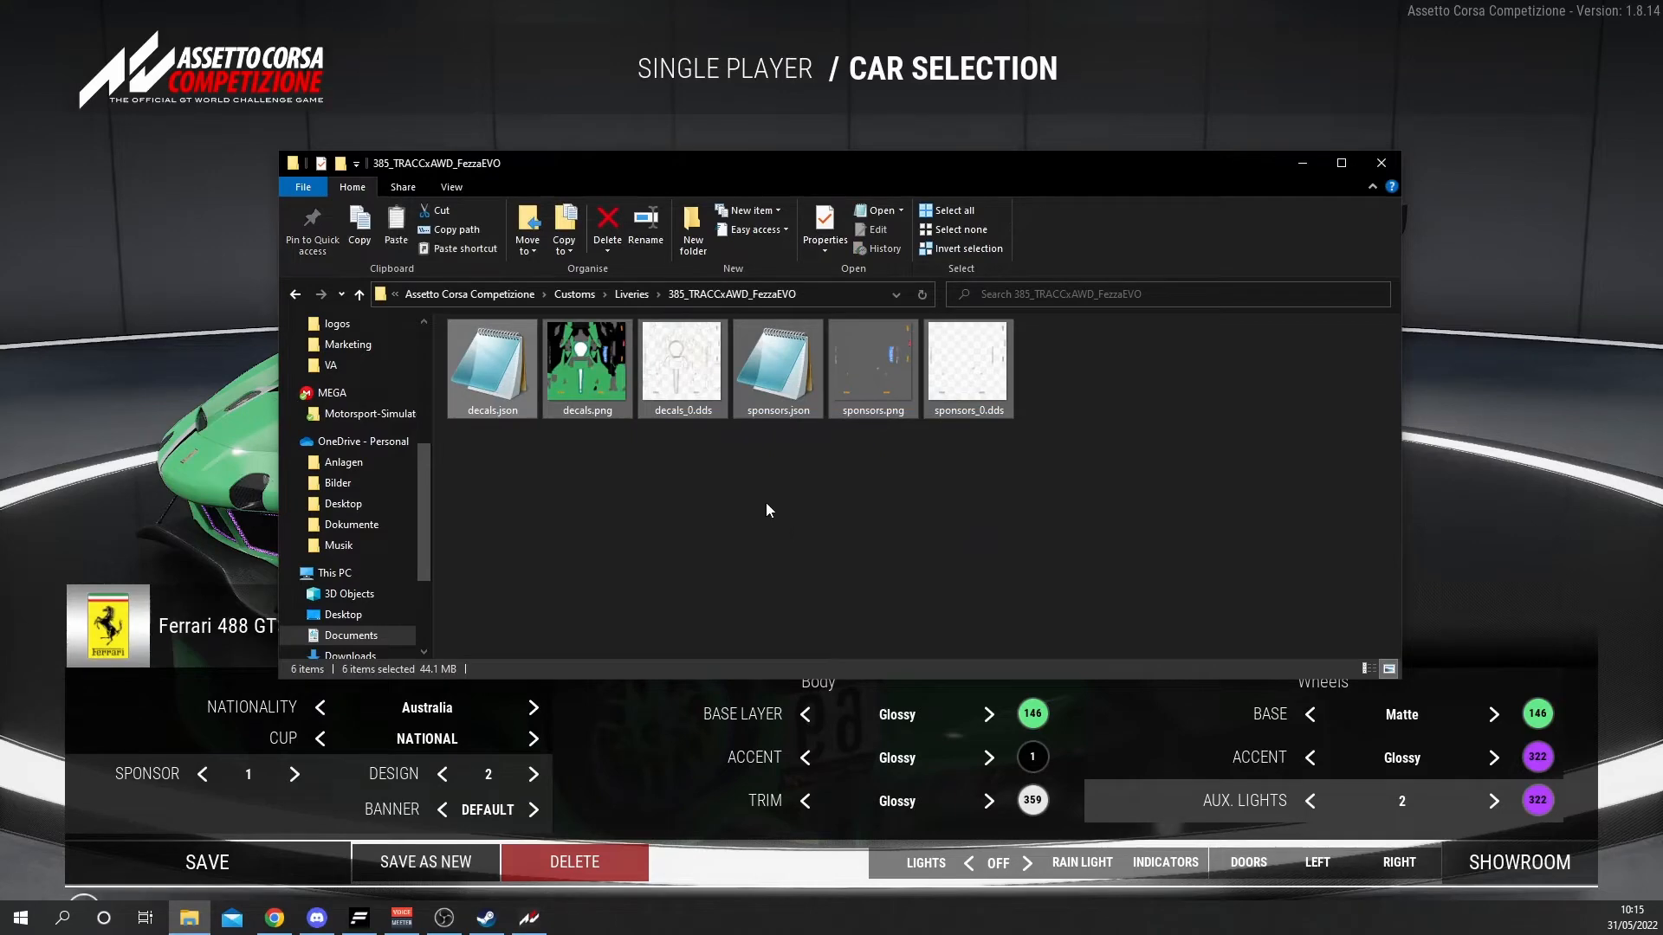
{"action": "left_click", "coordinate": [637, 297]}
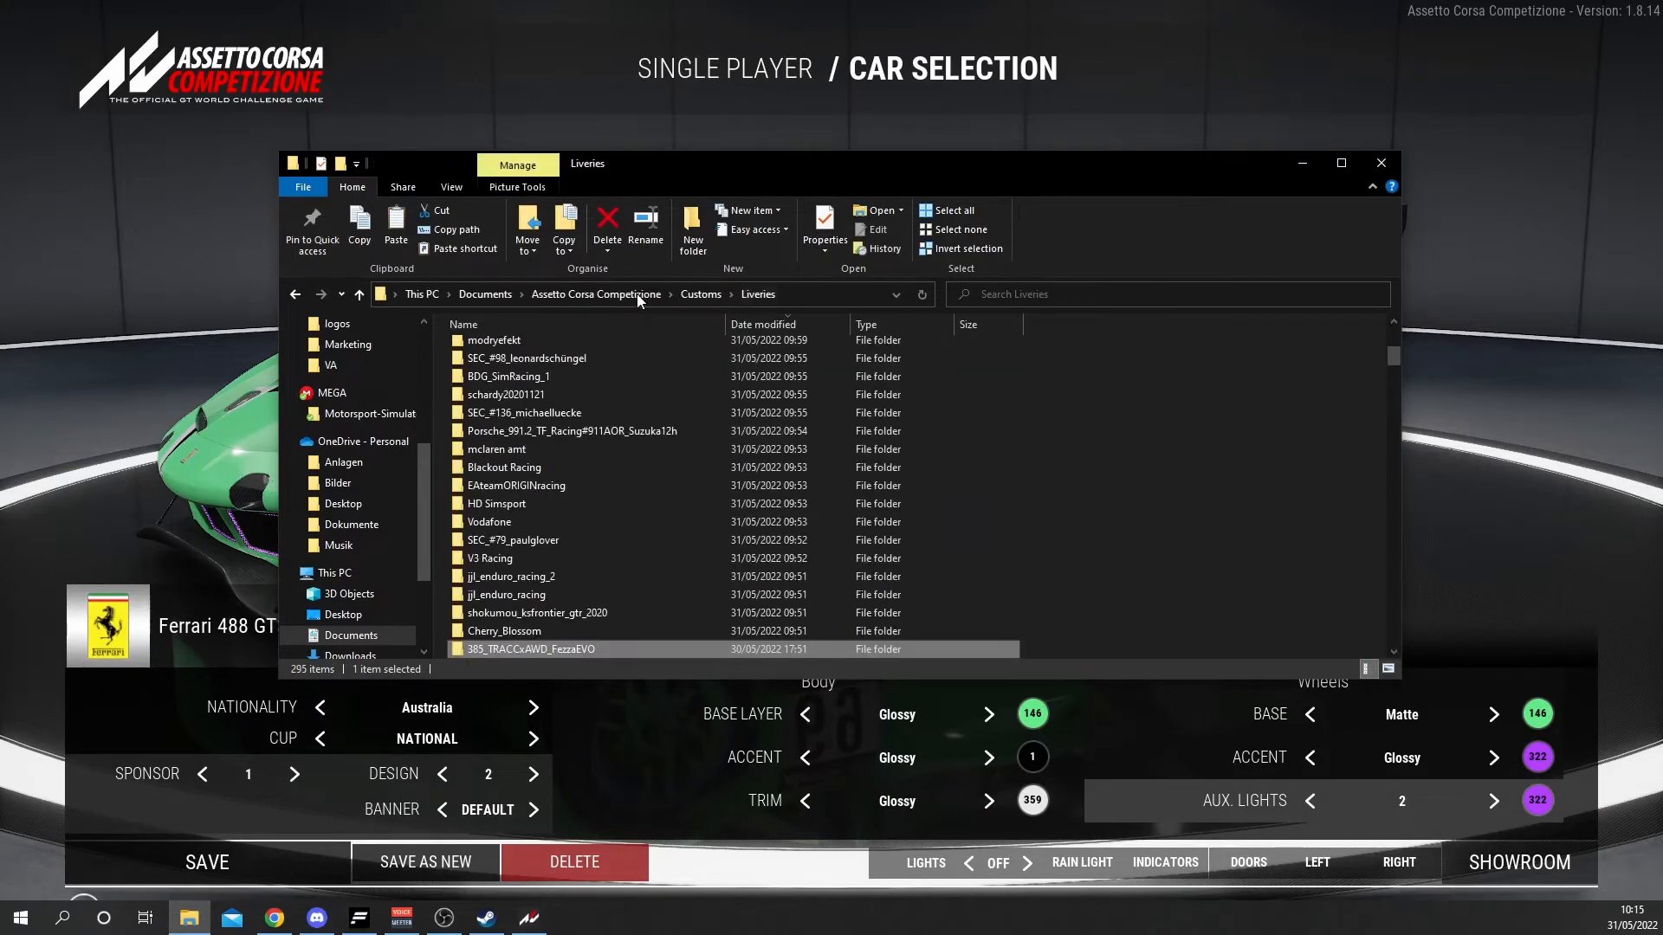
{"action": "scroll", "coordinate": [661, 569], "scroll_direction": "up", "scroll_amount": 5}
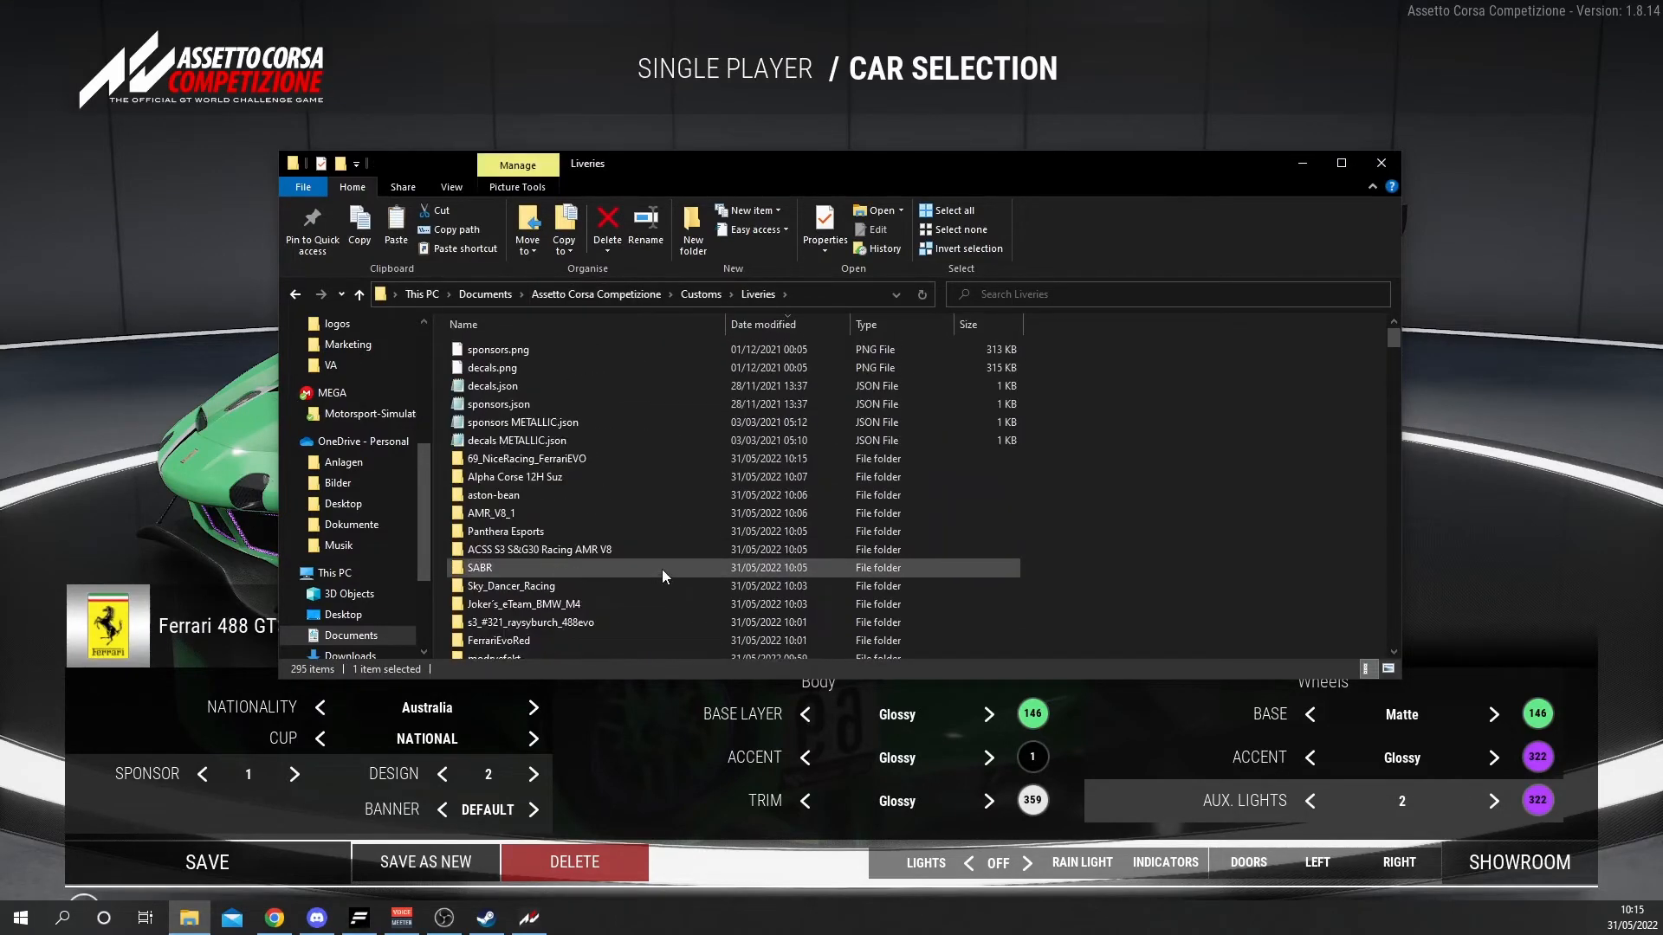
{"action": "double_click", "coordinate": [608, 460]}
{"action": "key", "text": "ctrl+v"}
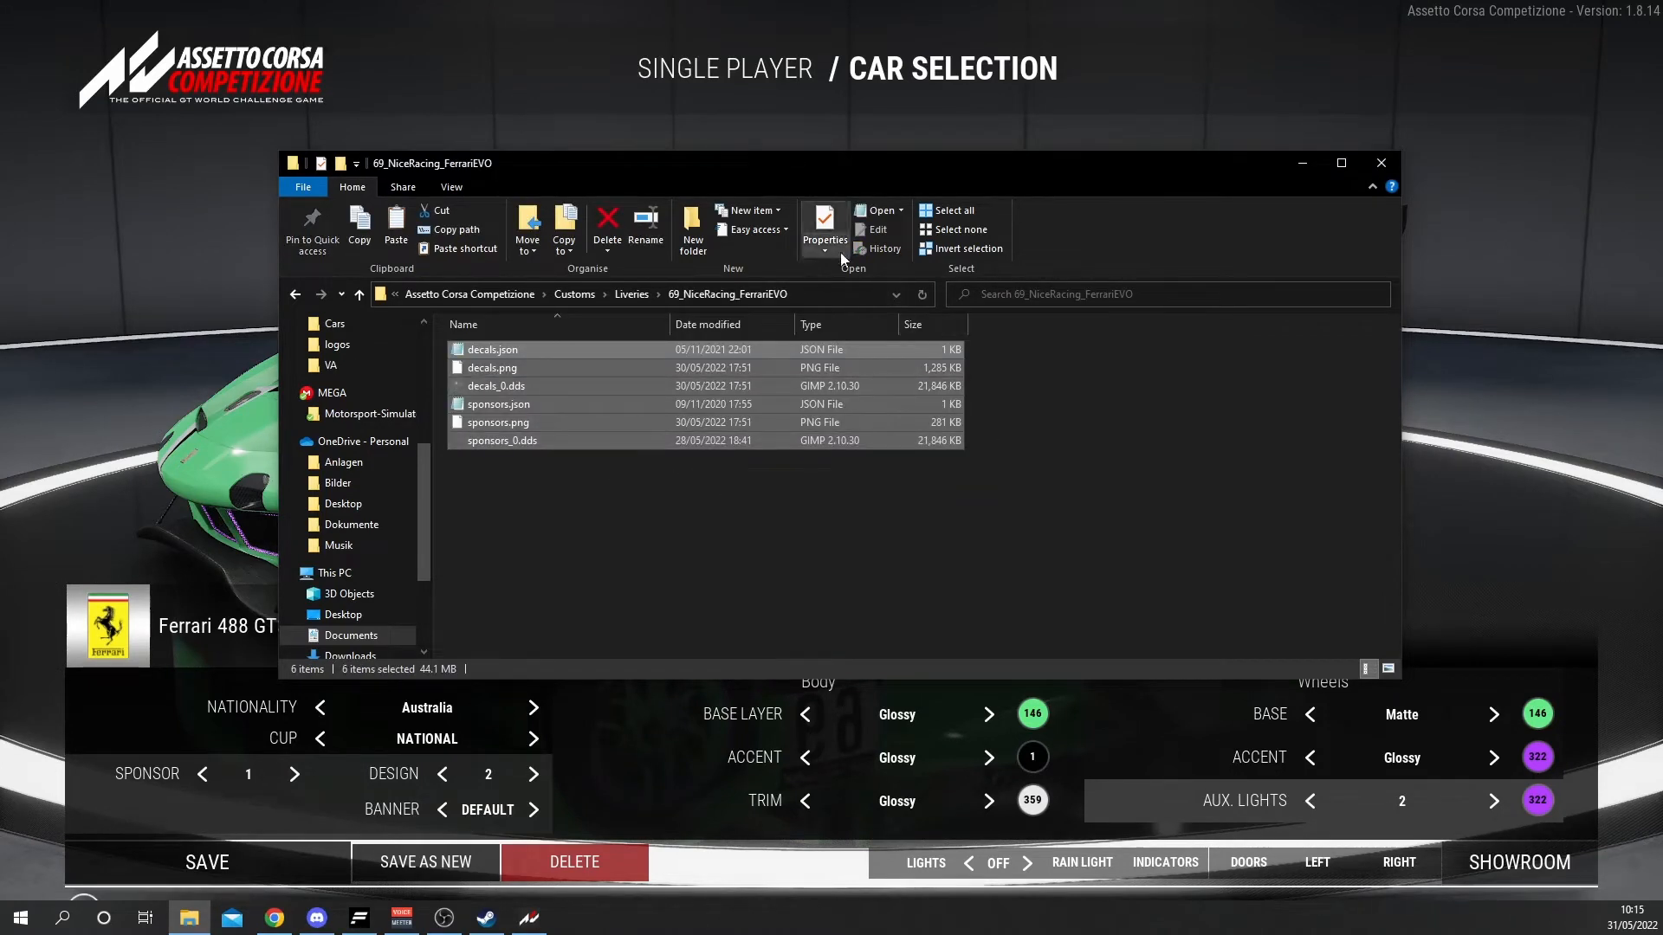
Show the folder's files as large icons and delete decals_0.dds and sponsors_0.dds
{"action": "left_click", "coordinate": [451, 187]}
{"action": "left_click", "coordinate": [575, 211]}
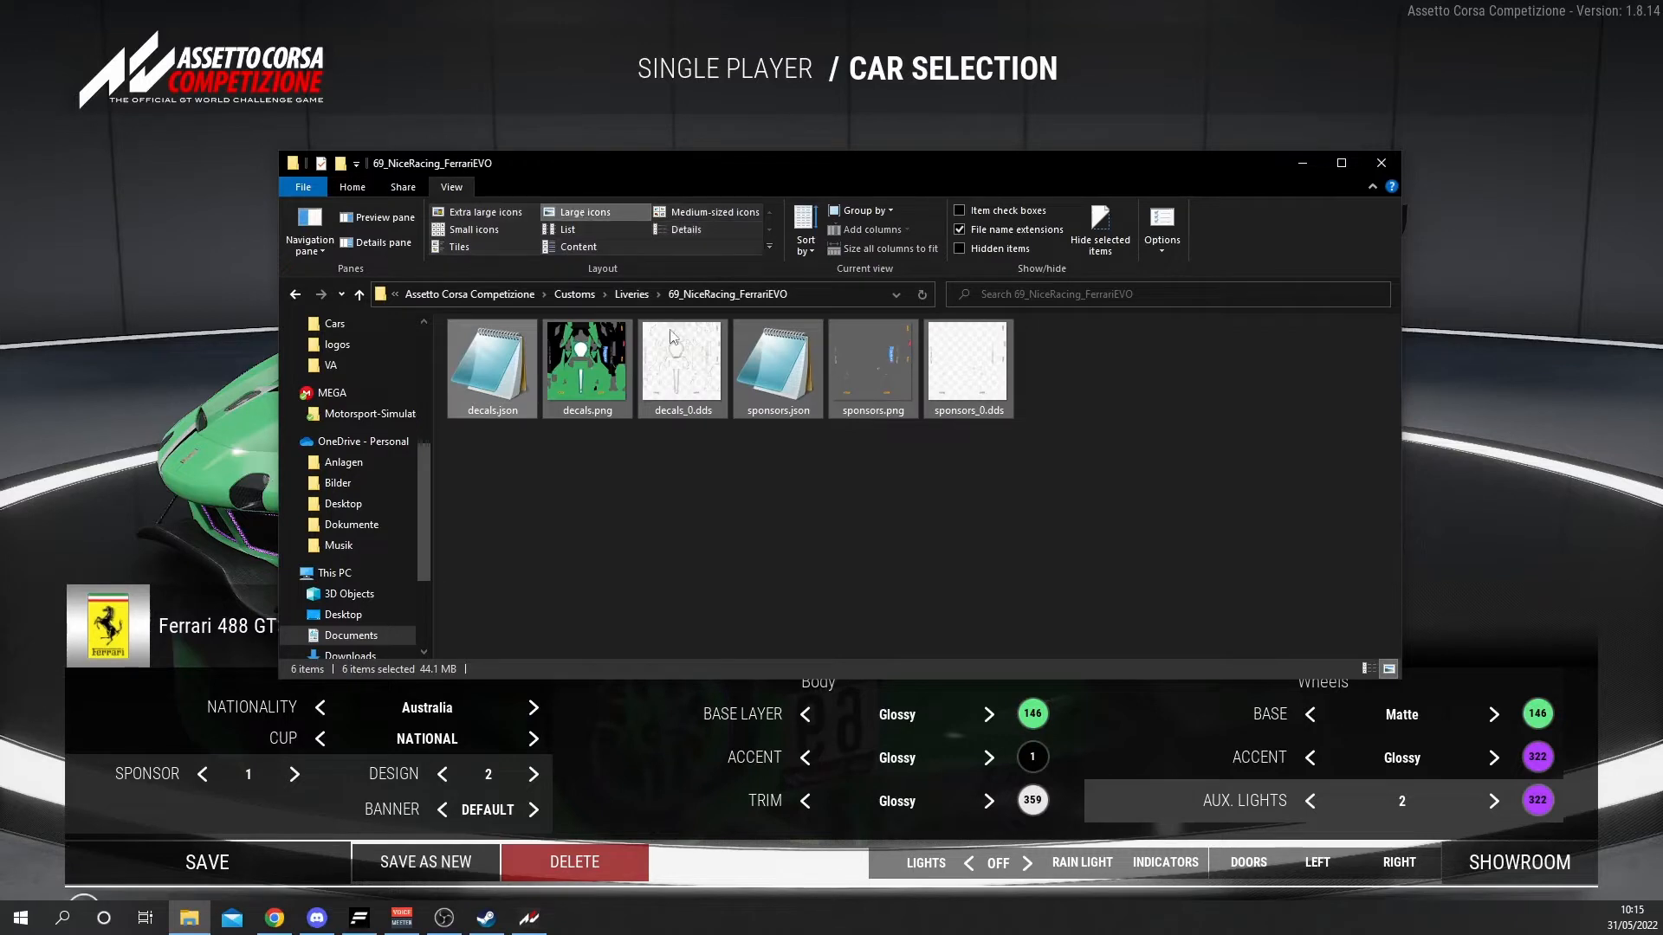
{"action": "left_click", "coordinate": [720, 457]}
{"action": "left_click", "coordinate": [689, 368]}
{"action": "key", "text": "Delete"}
{"action": "left_click", "coordinate": [871, 368]}
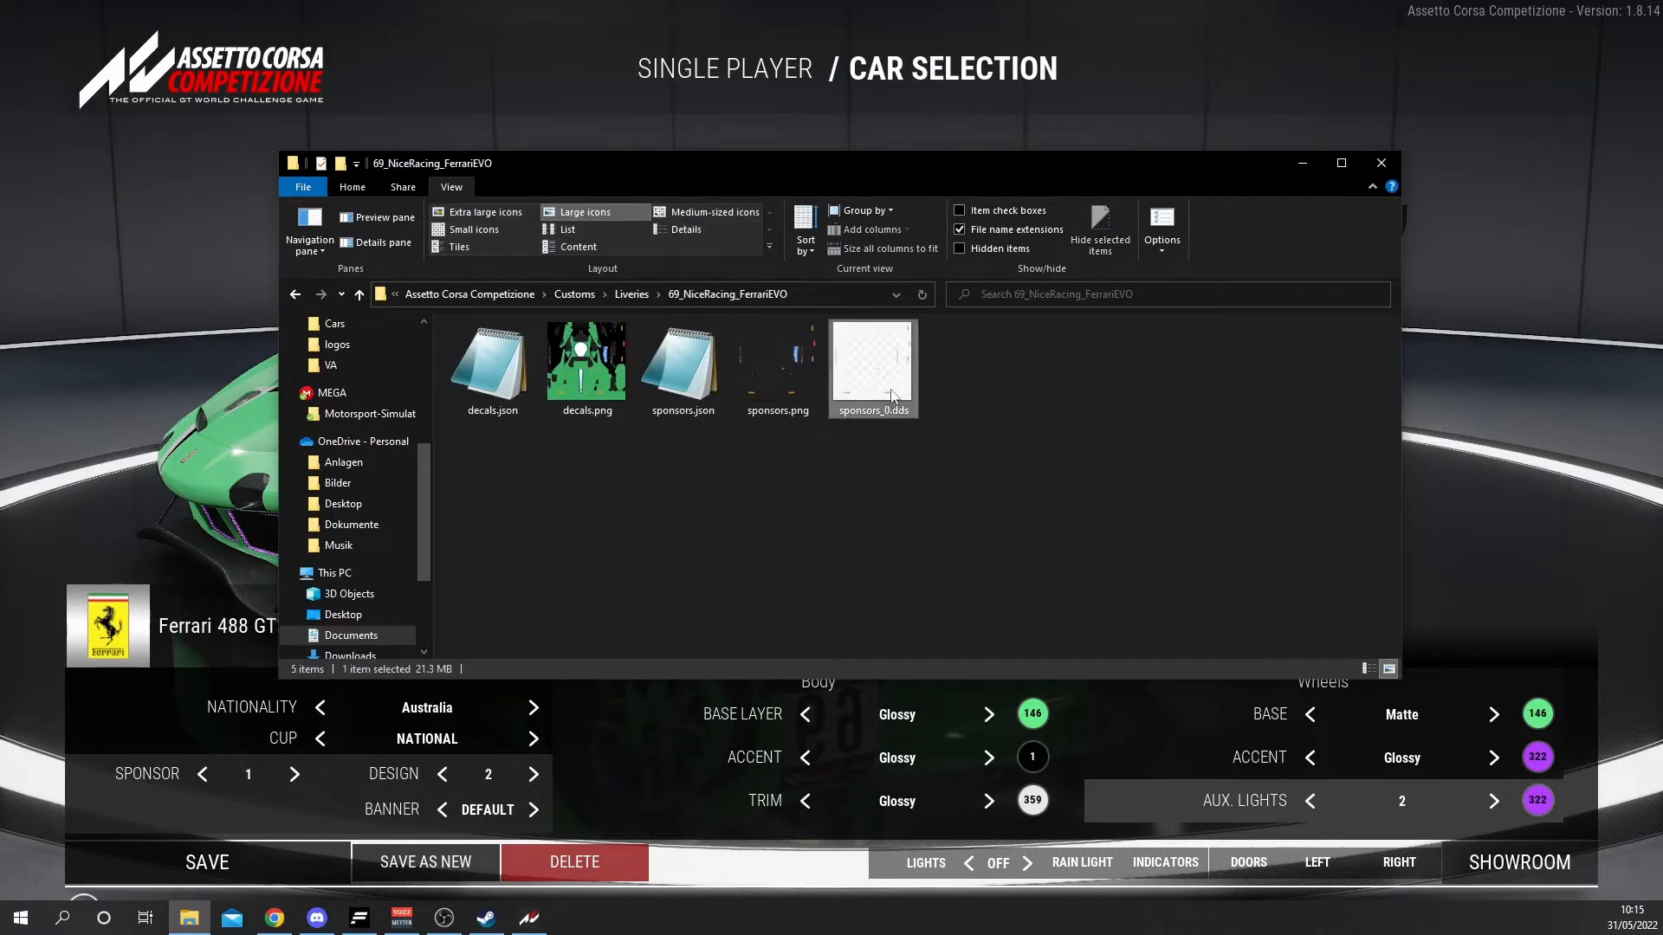
{"action": "key", "text": "Delete"}
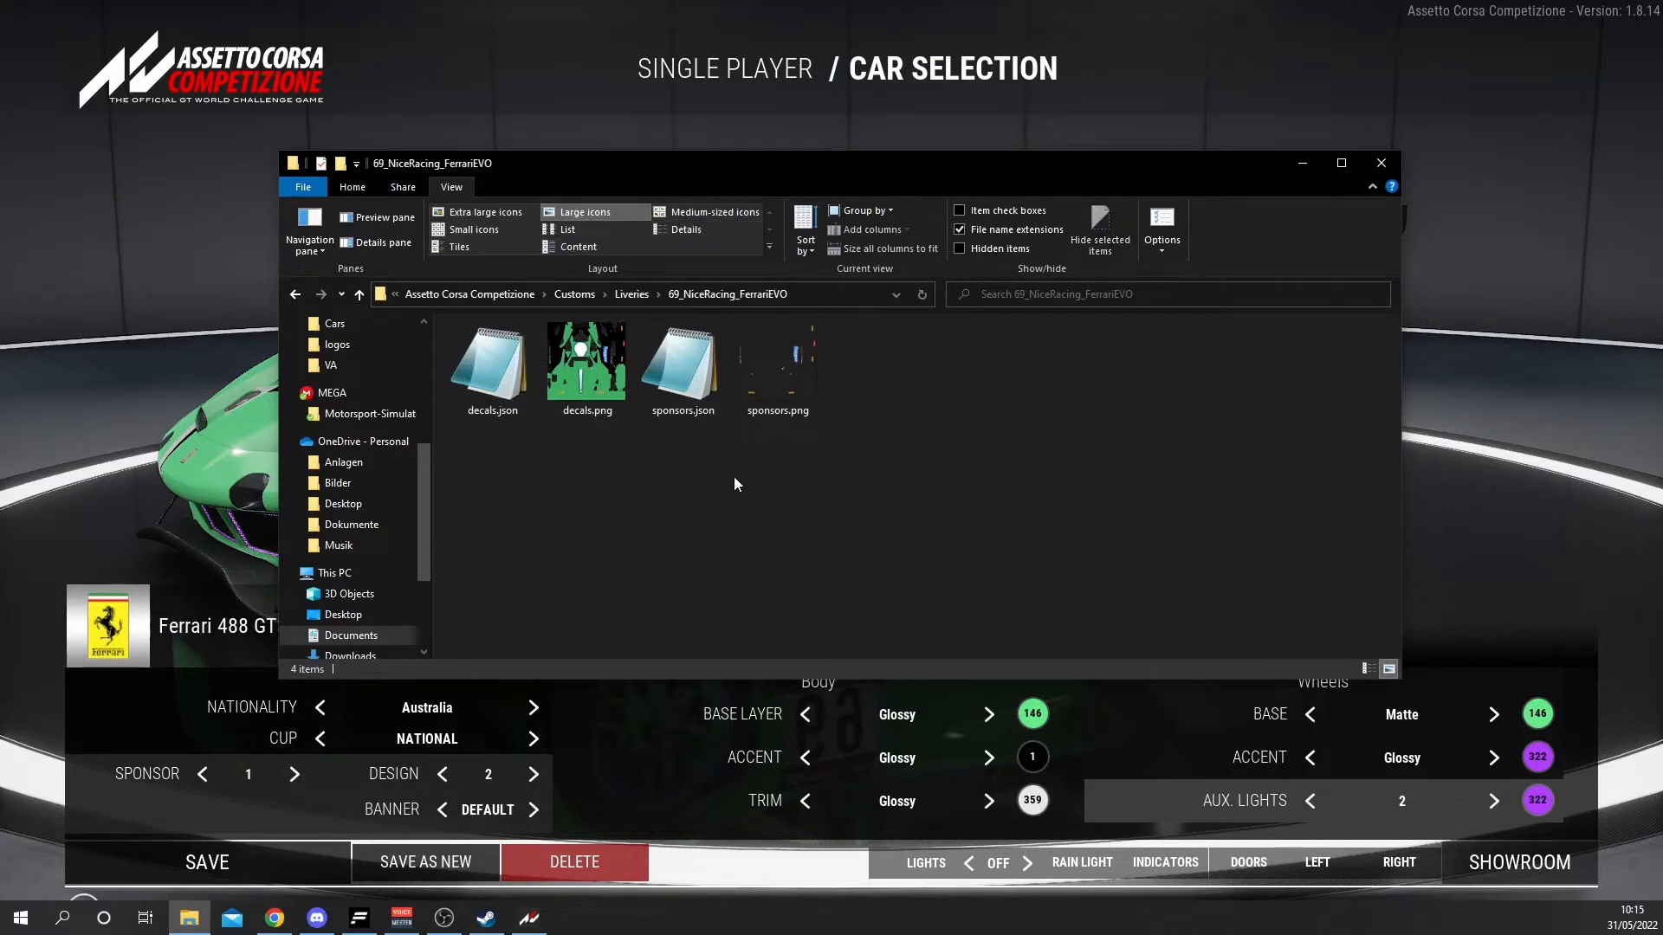
Examine the roughness, clear coat and metallic values in decals.json and sponsors.json, closing each file unchanged
{"action": "double_click", "coordinate": [491, 390]}
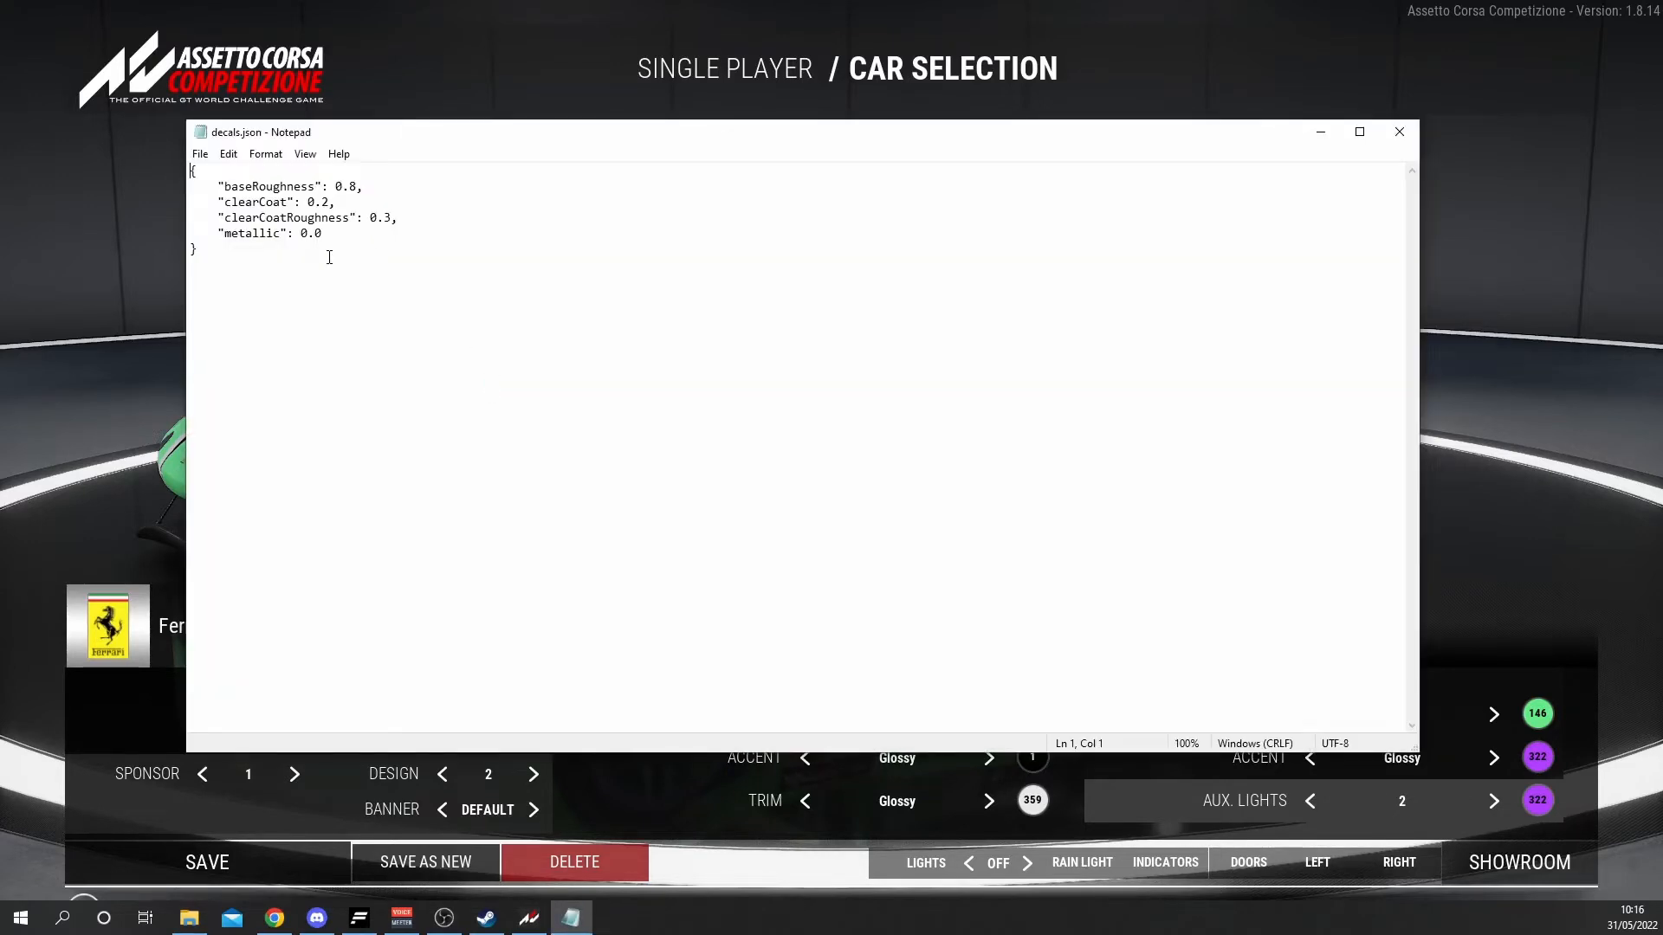
{"action": "left_click", "coordinate": [1399, 132]}
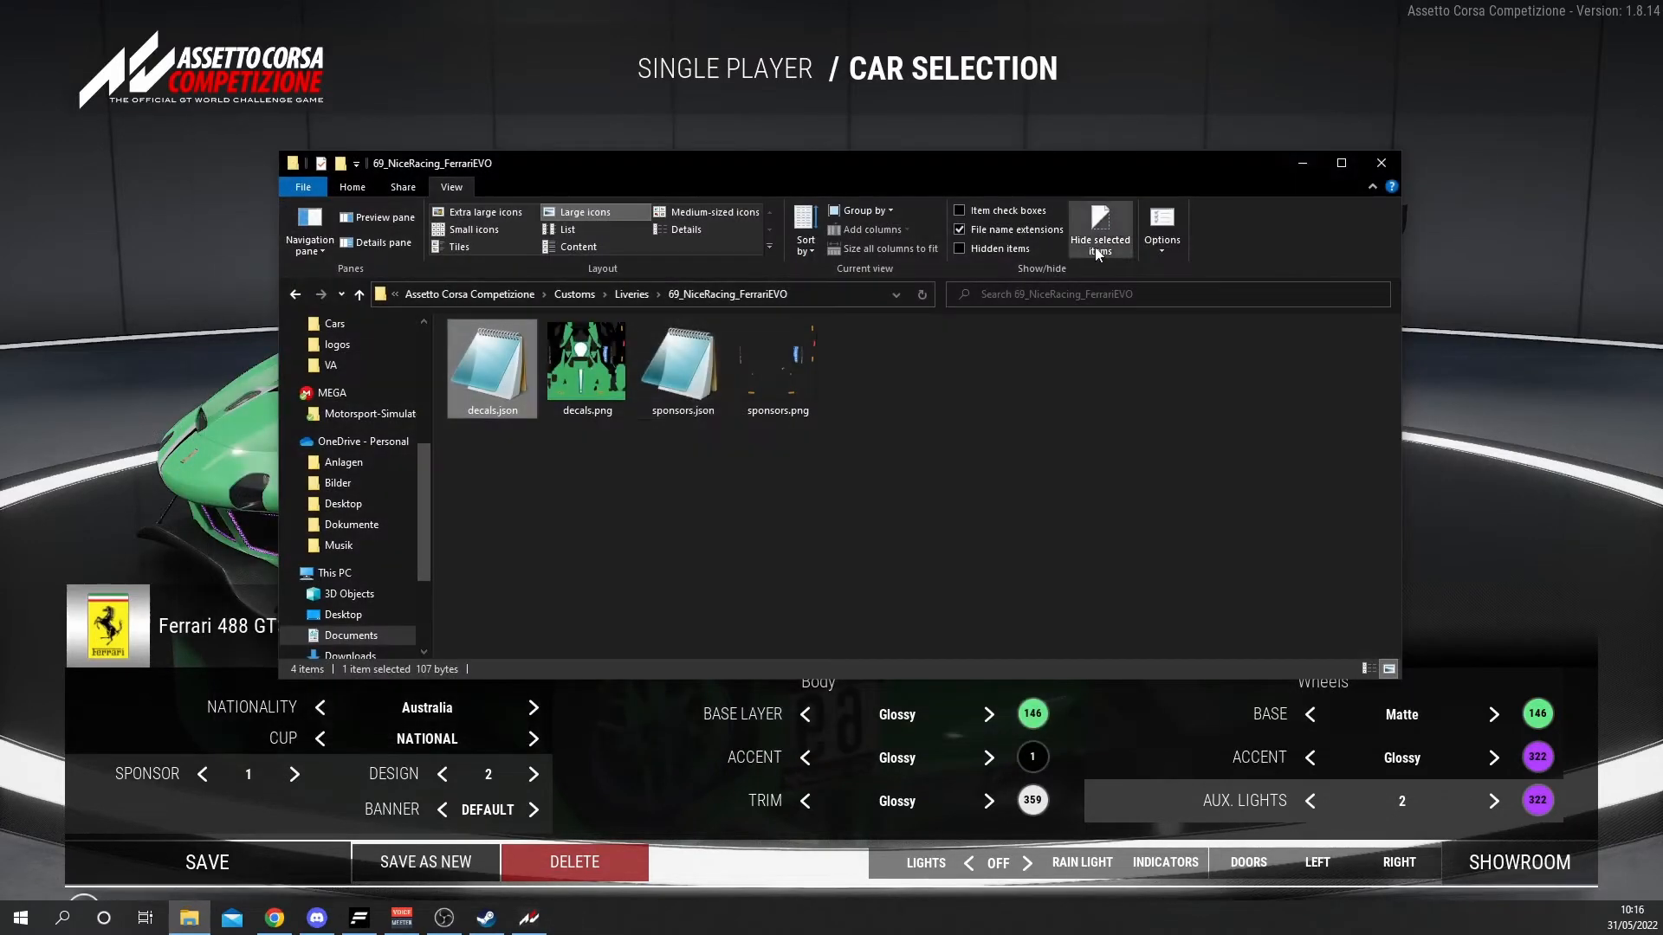
{"action": "double_click", "coordinate": [682, 373]}
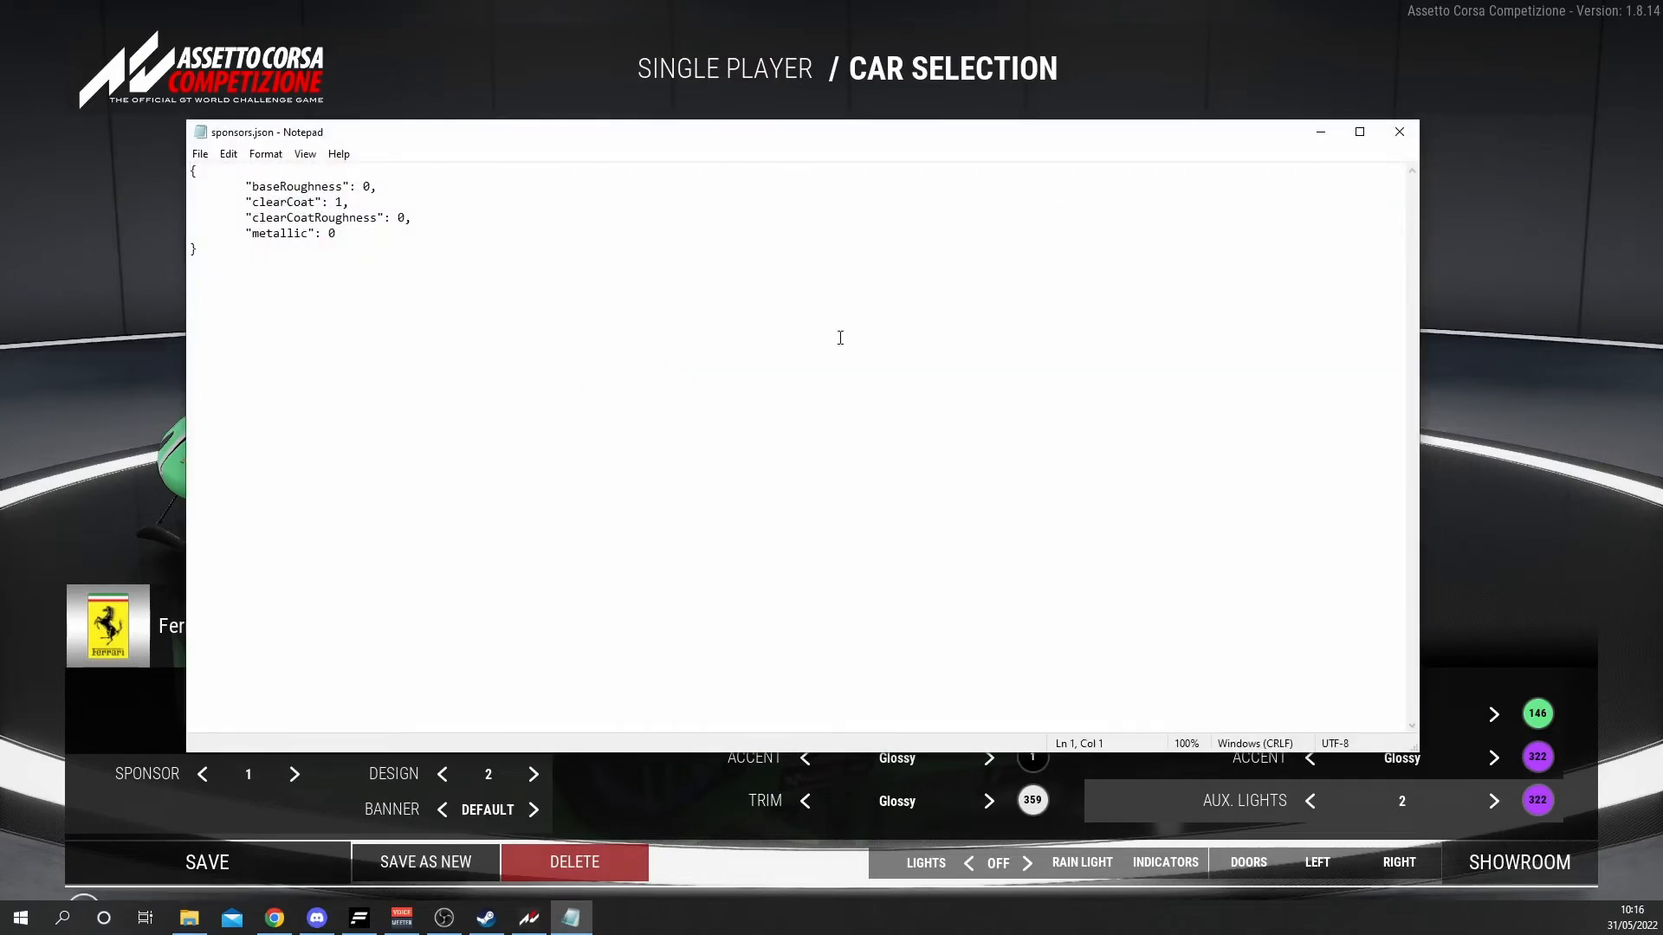
{"action": "left_click", "coordinate": [1399, 131]}
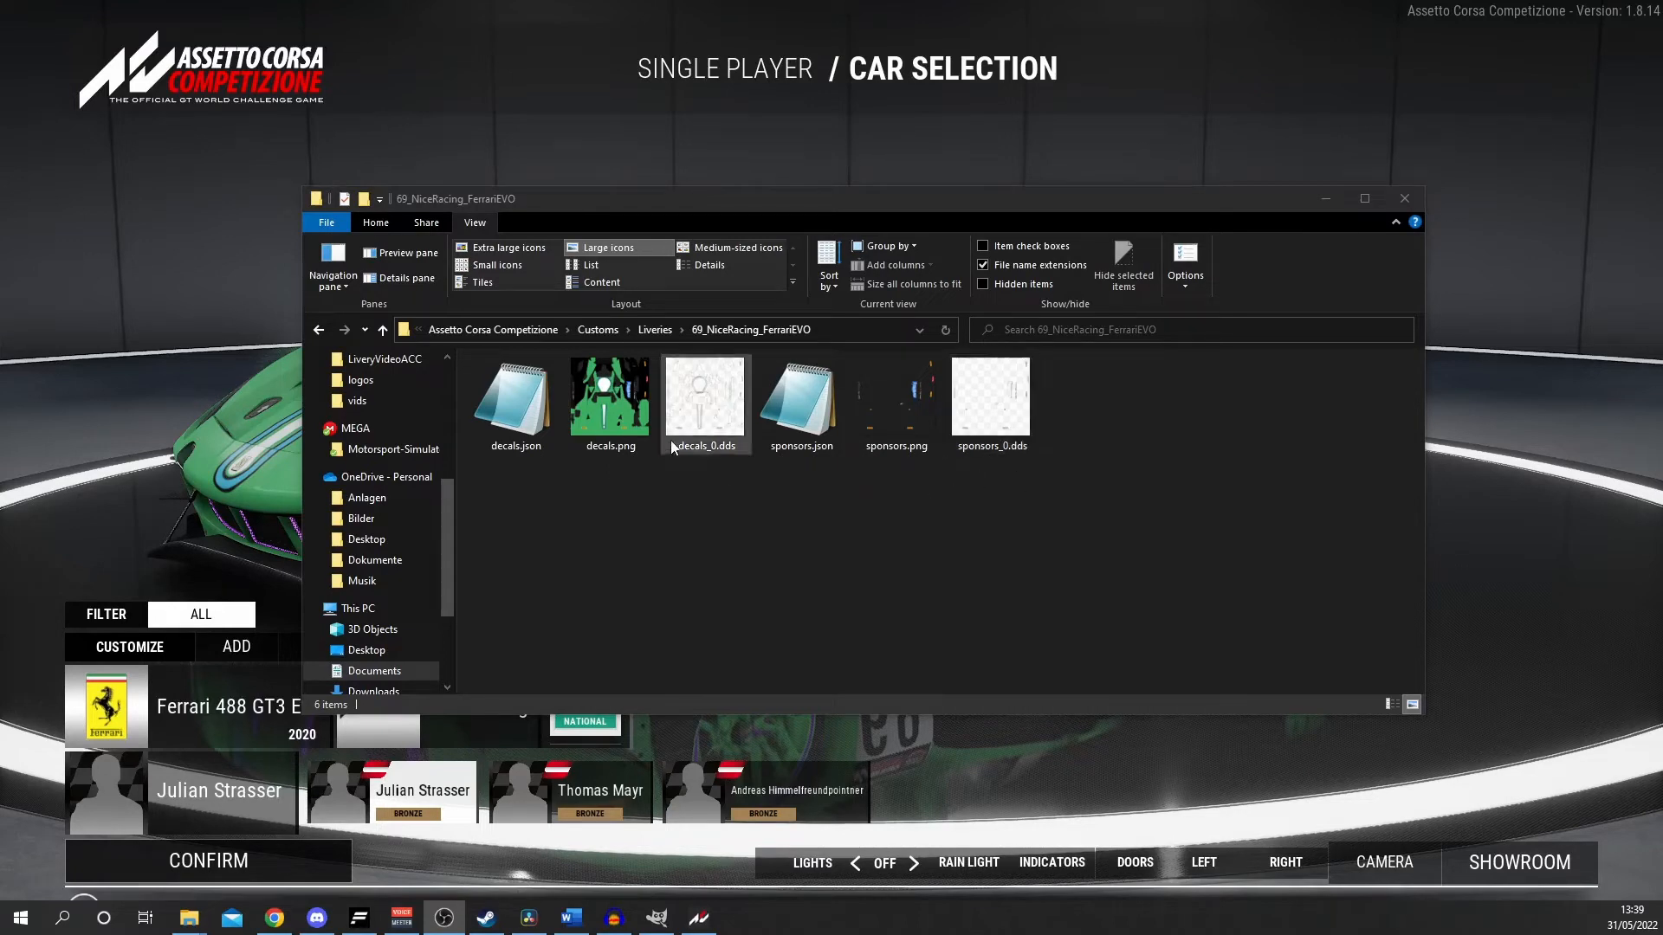
Switch to Assetto Corsa Competizione and inspect the custom livery on the Nice Racing Ferrari 488 GT3 Evo
{"action": "left_click", "coordinate": [1505, 532]}
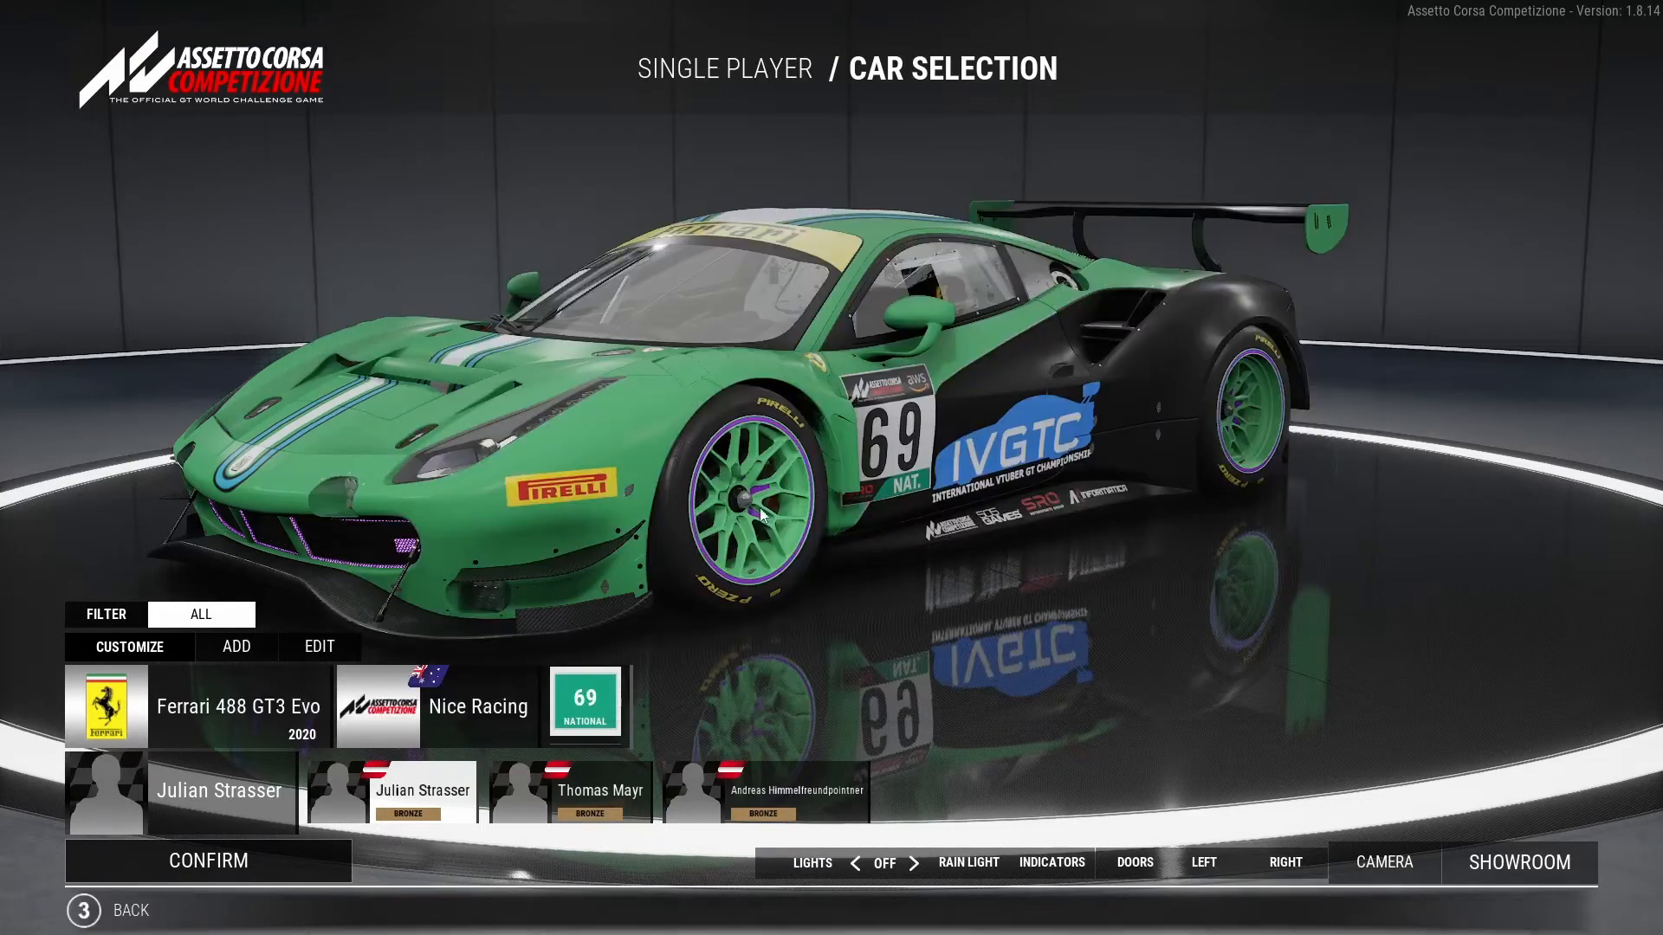
{"action": "left_click_drag", "start_coordinate": [760, 508], "coordinate": [803, 491]}
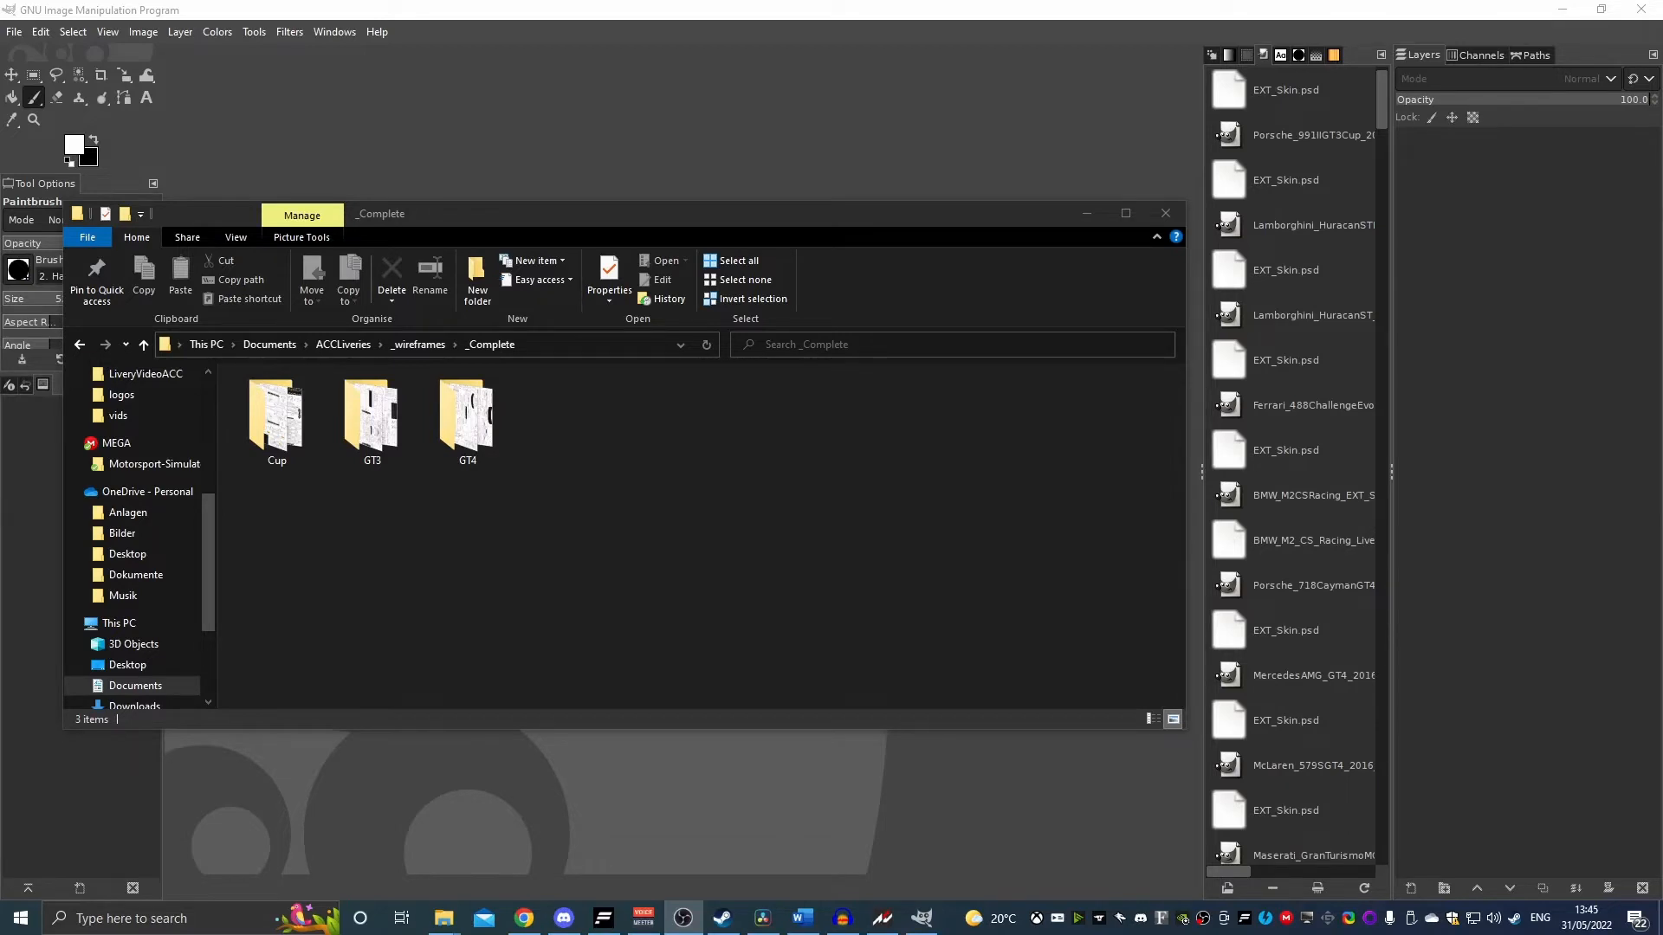
Open Ferrari_2020_EXT_Skin.psd from the GT3 folder of the completed wireframes in GIMP
{"action": "left_click", "coordinate": [548, 198]}
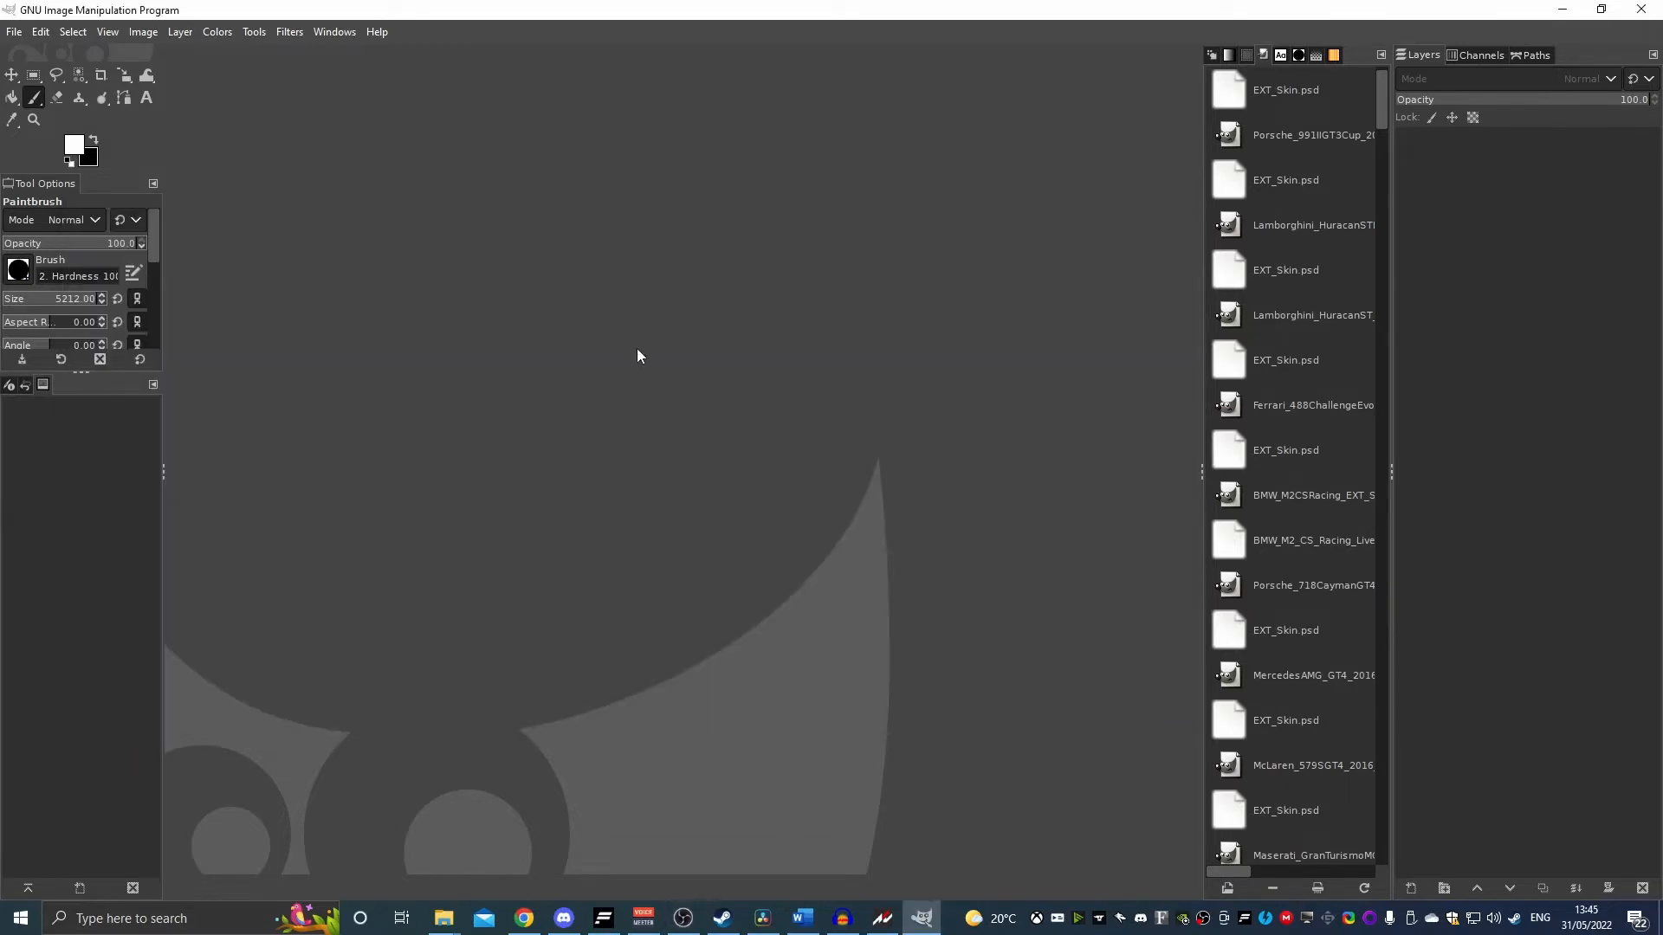
{"action": "key", "text": "alt+Tab"}
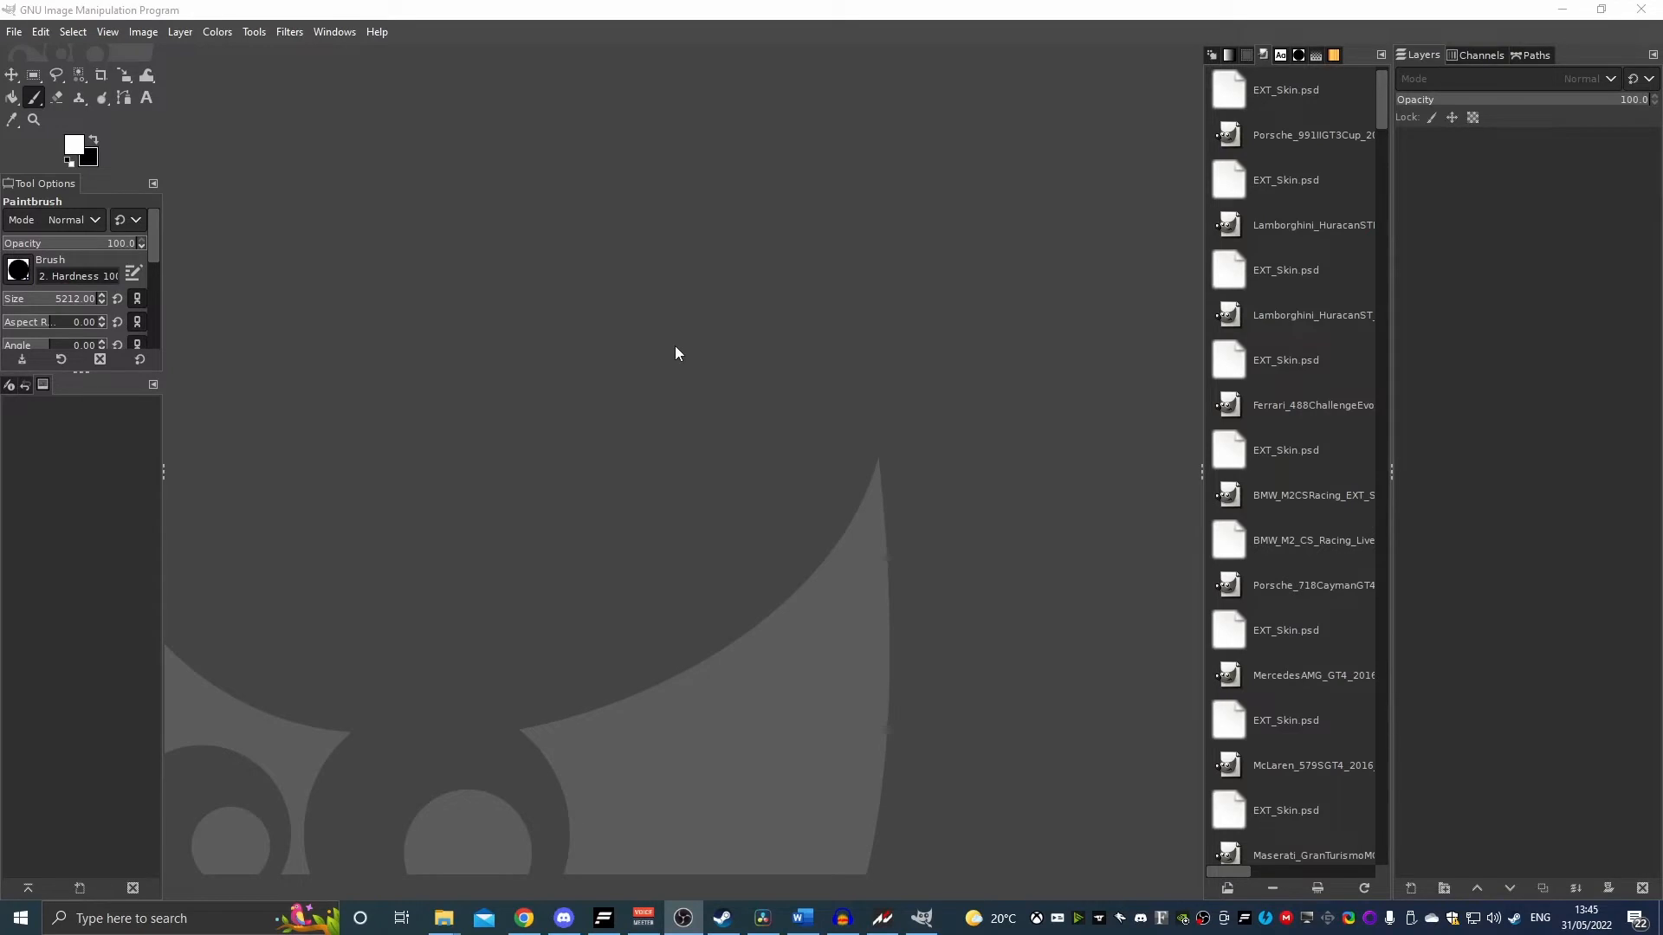
{"action": "mouse_move", "coordinate": [455, 927]}
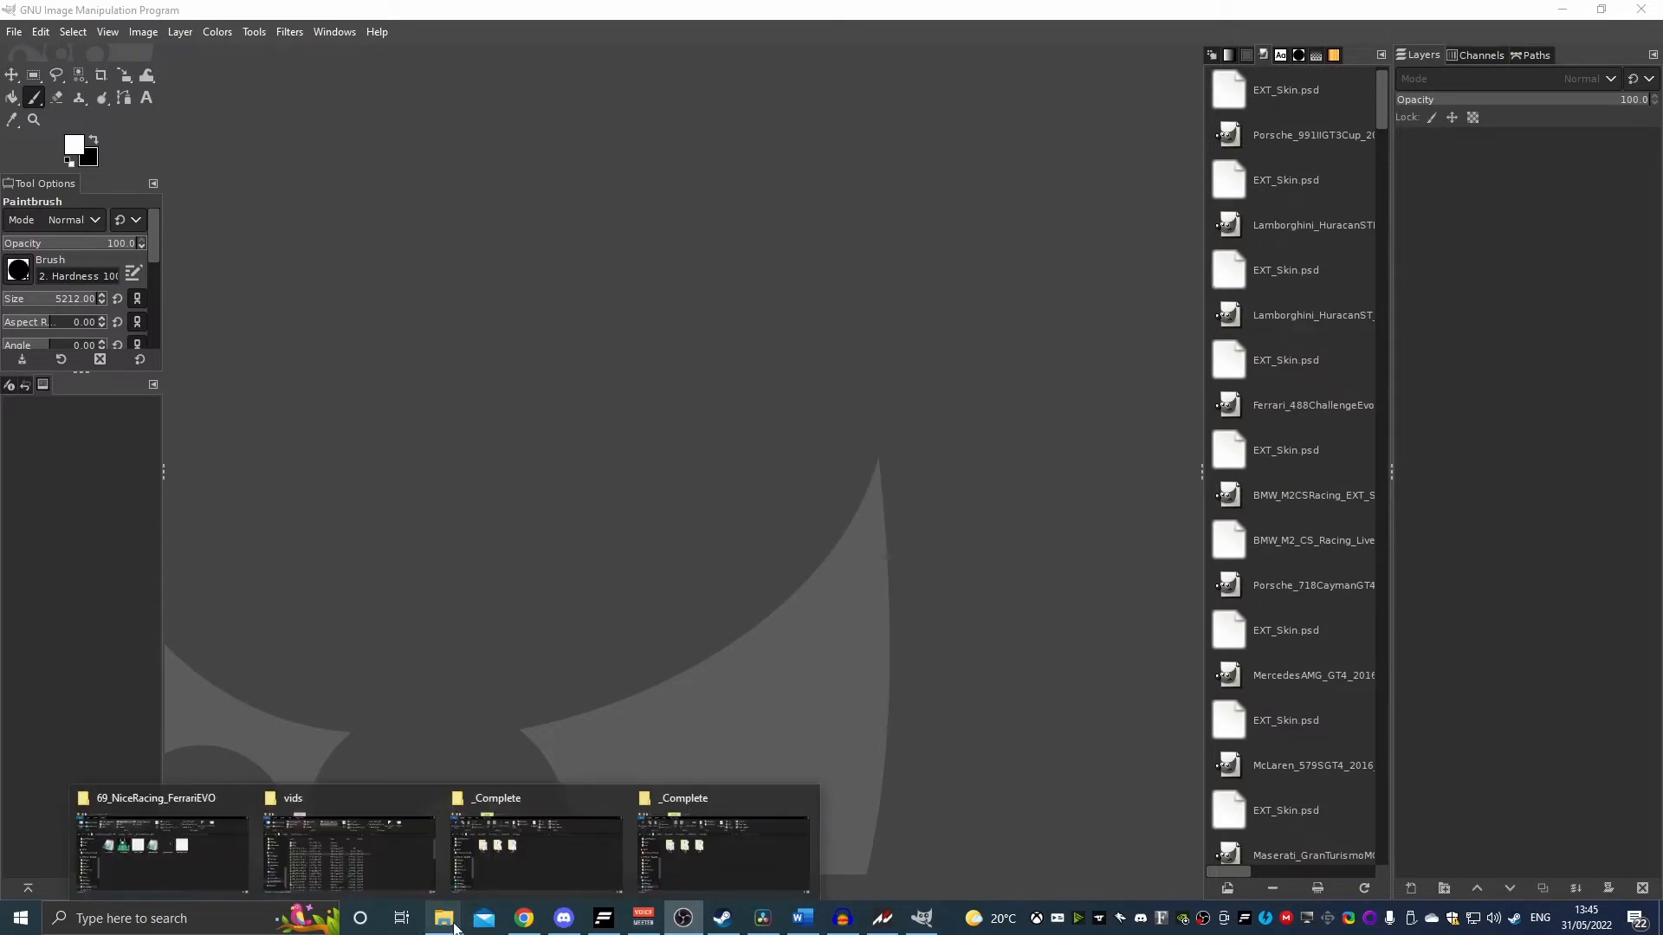
{"action": "left_click", "coordinate": [585, 826]}
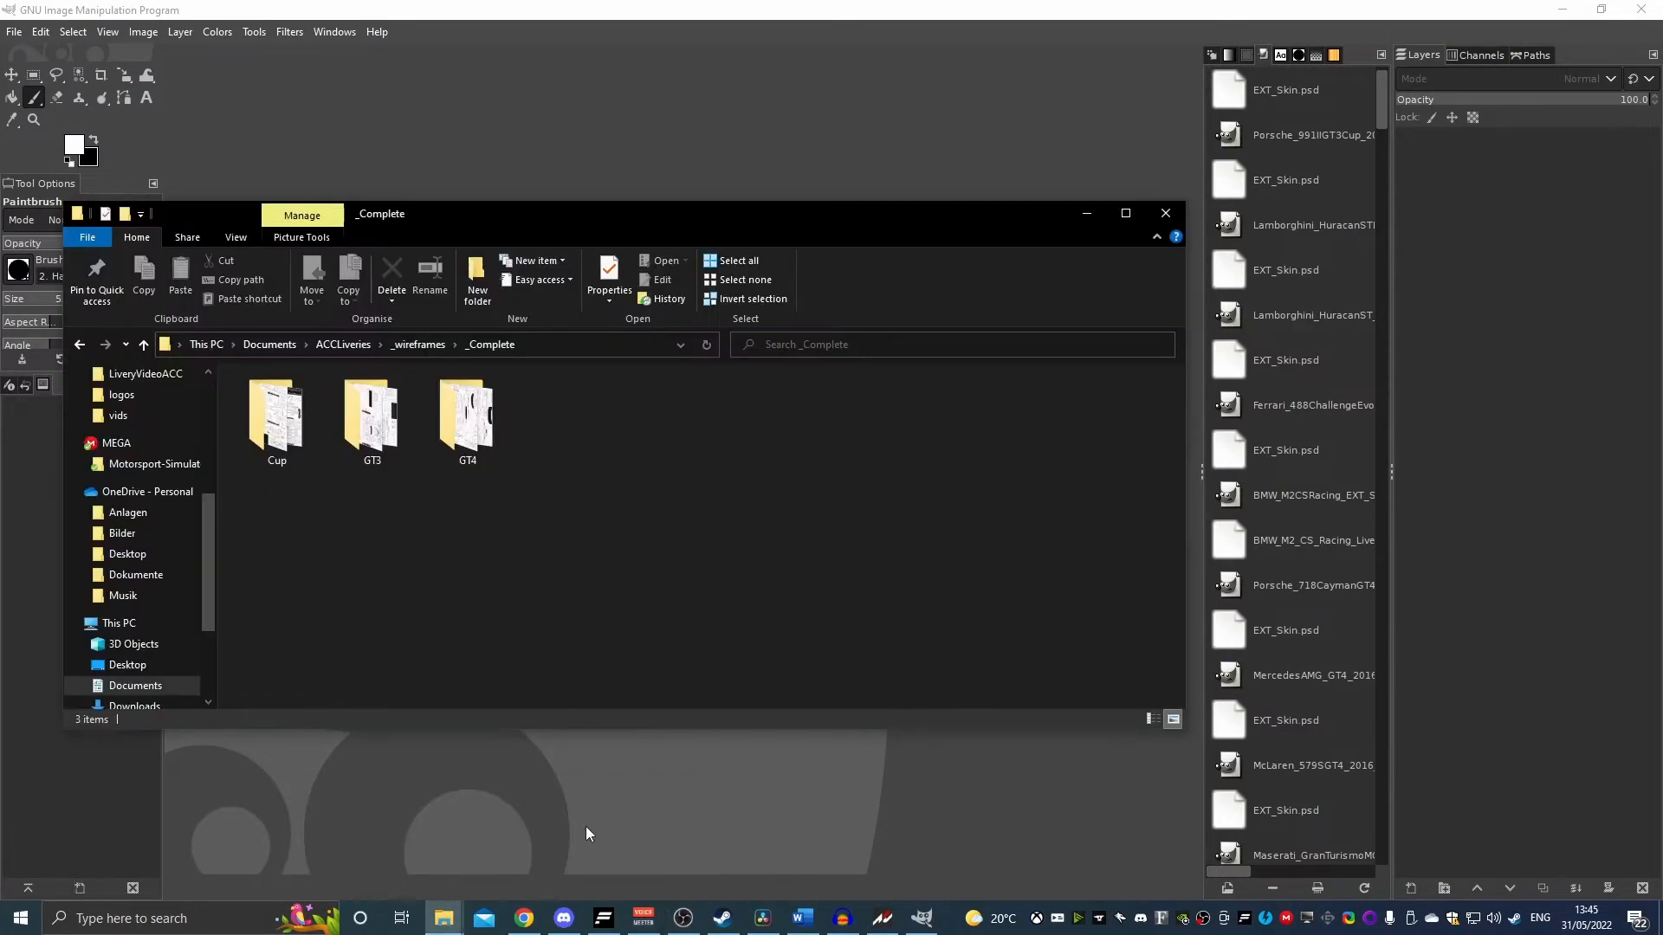
{"action": "left_click_drag", "start_coordinate": [609, 215], "coordinate": [733, 215]}
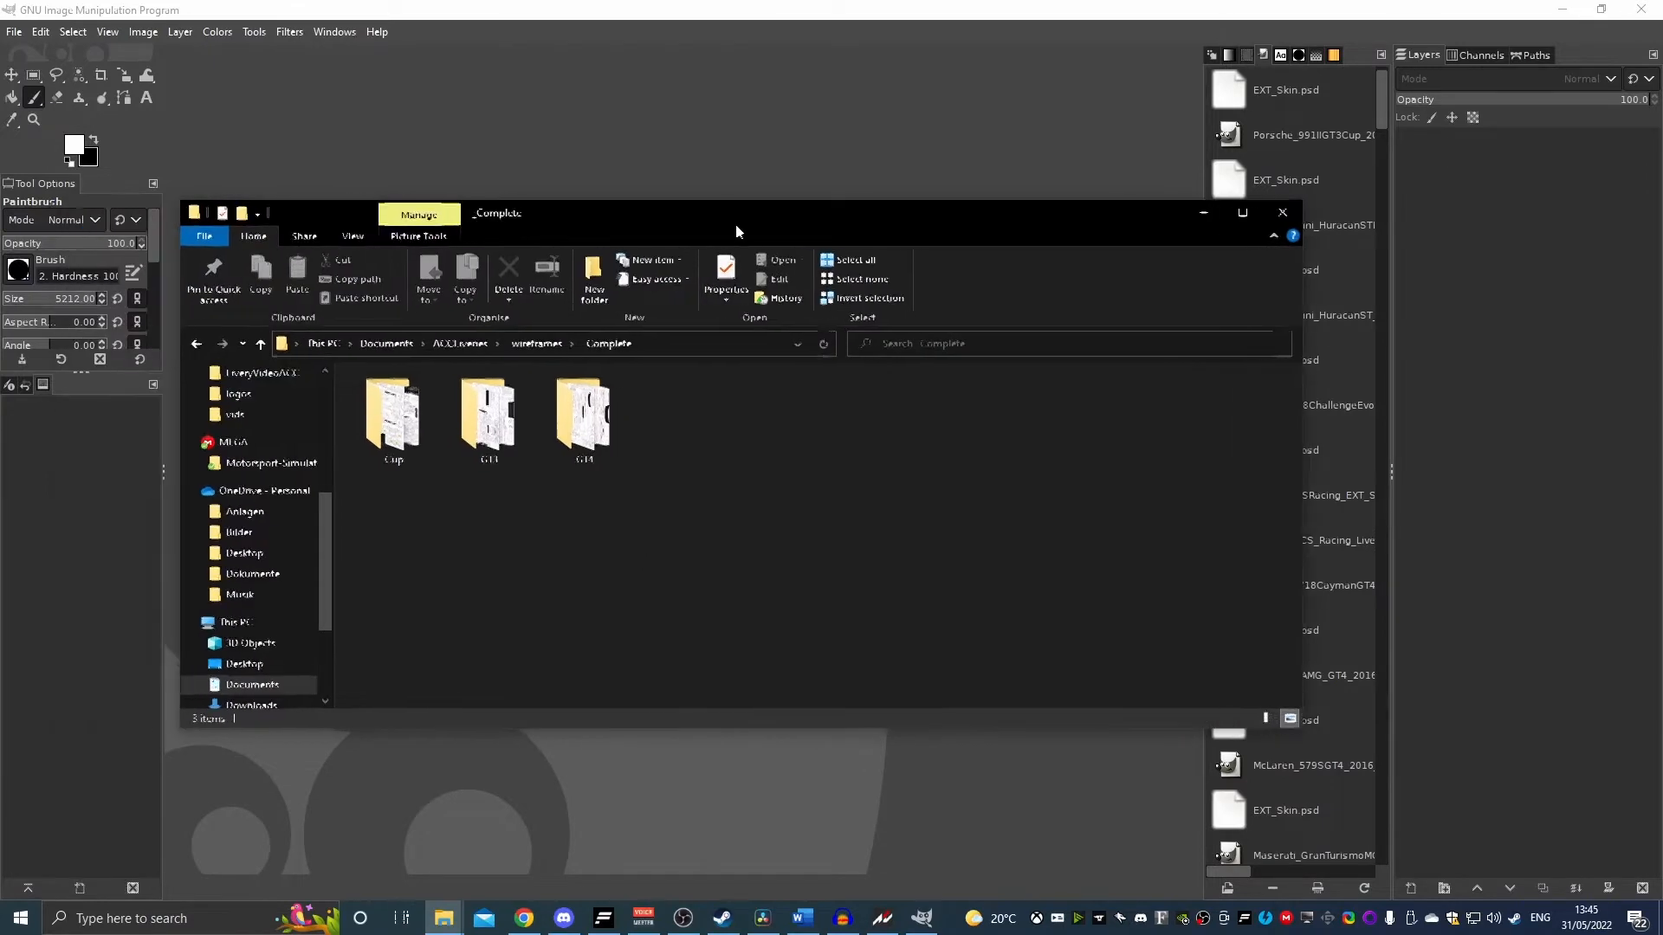
{"action": "double_click", "coordinate": [496, 415]}
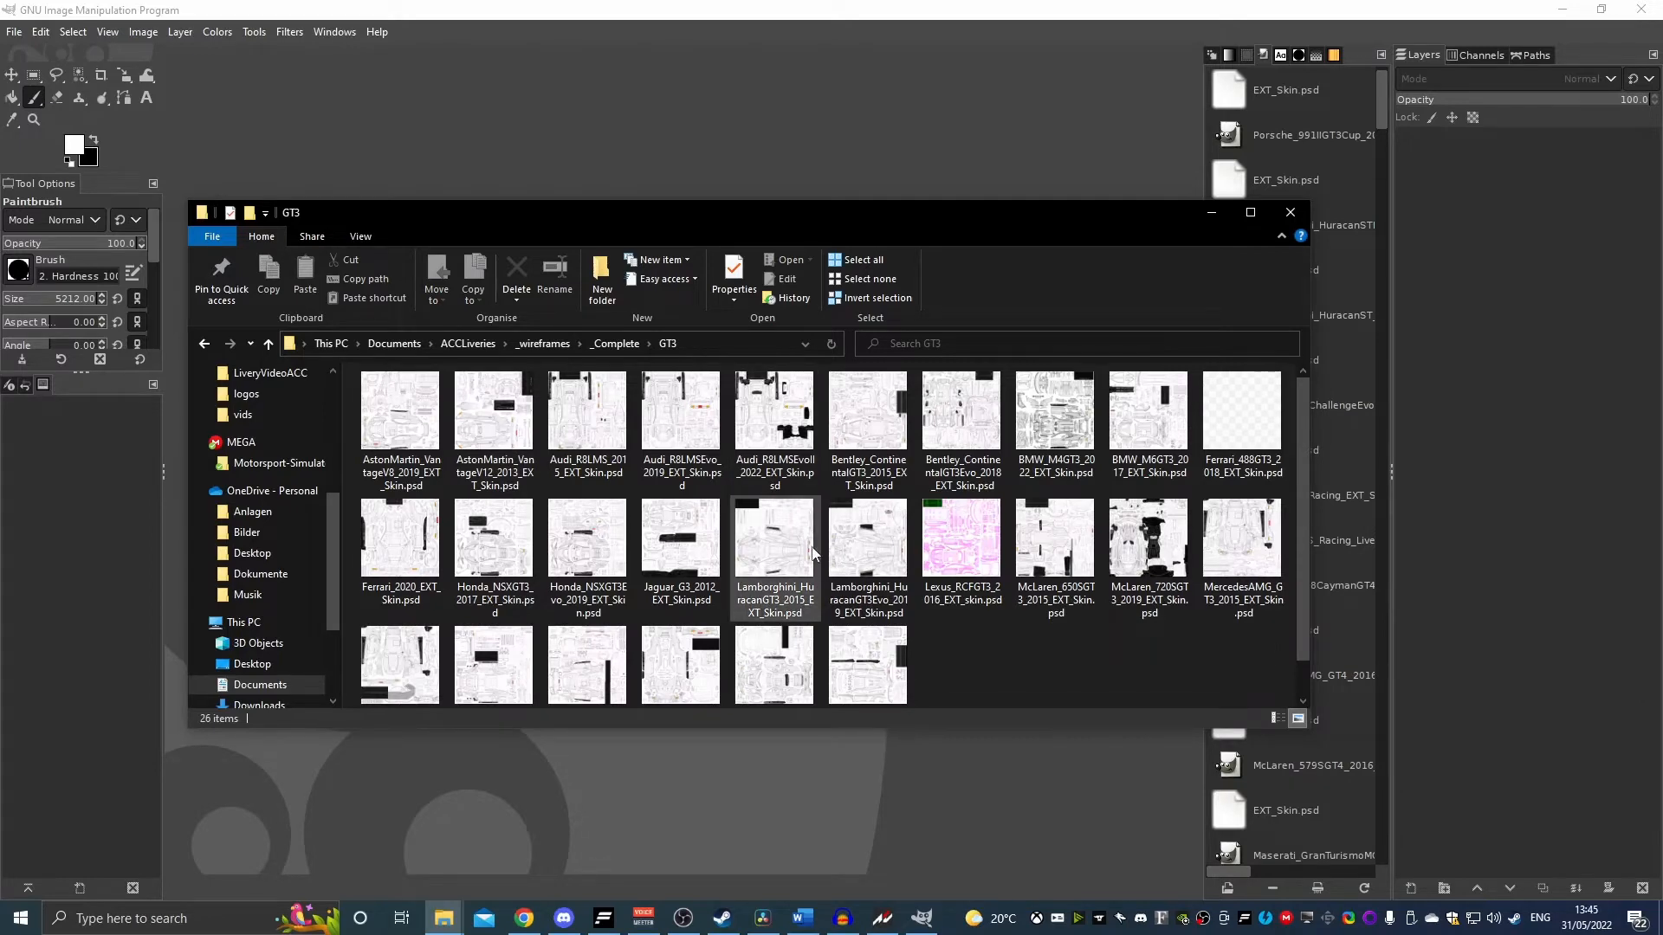
{"action": "left_click", "coordinate": [407, 572]}
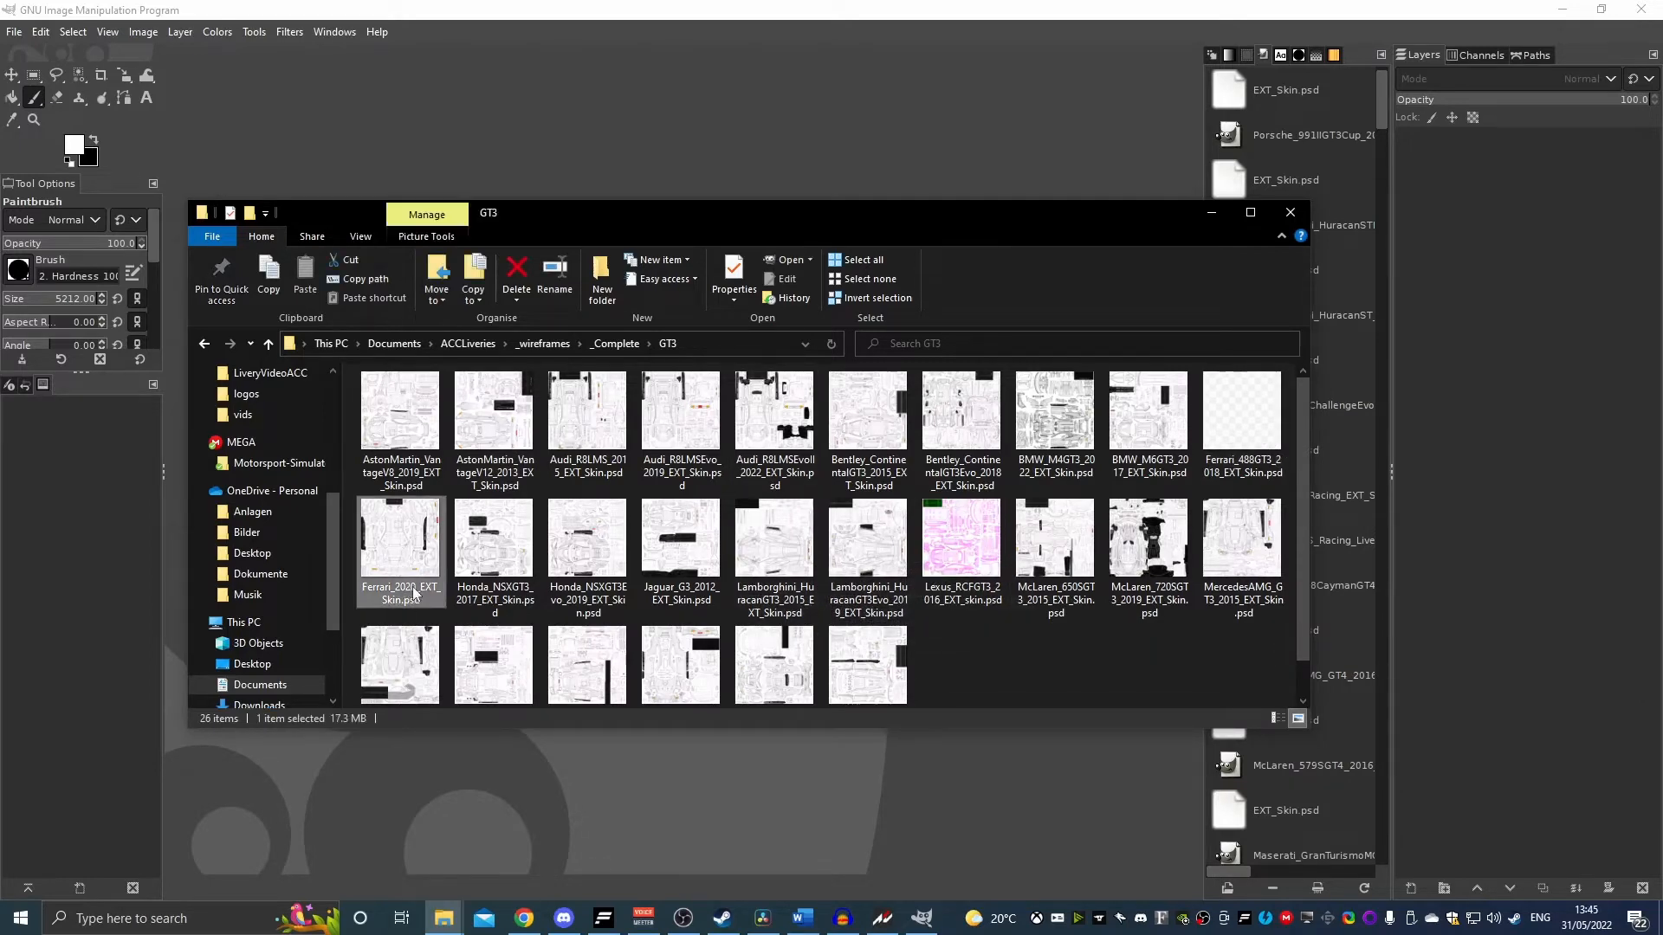
{"action": "double_click", "coordinate": [413, 580]}
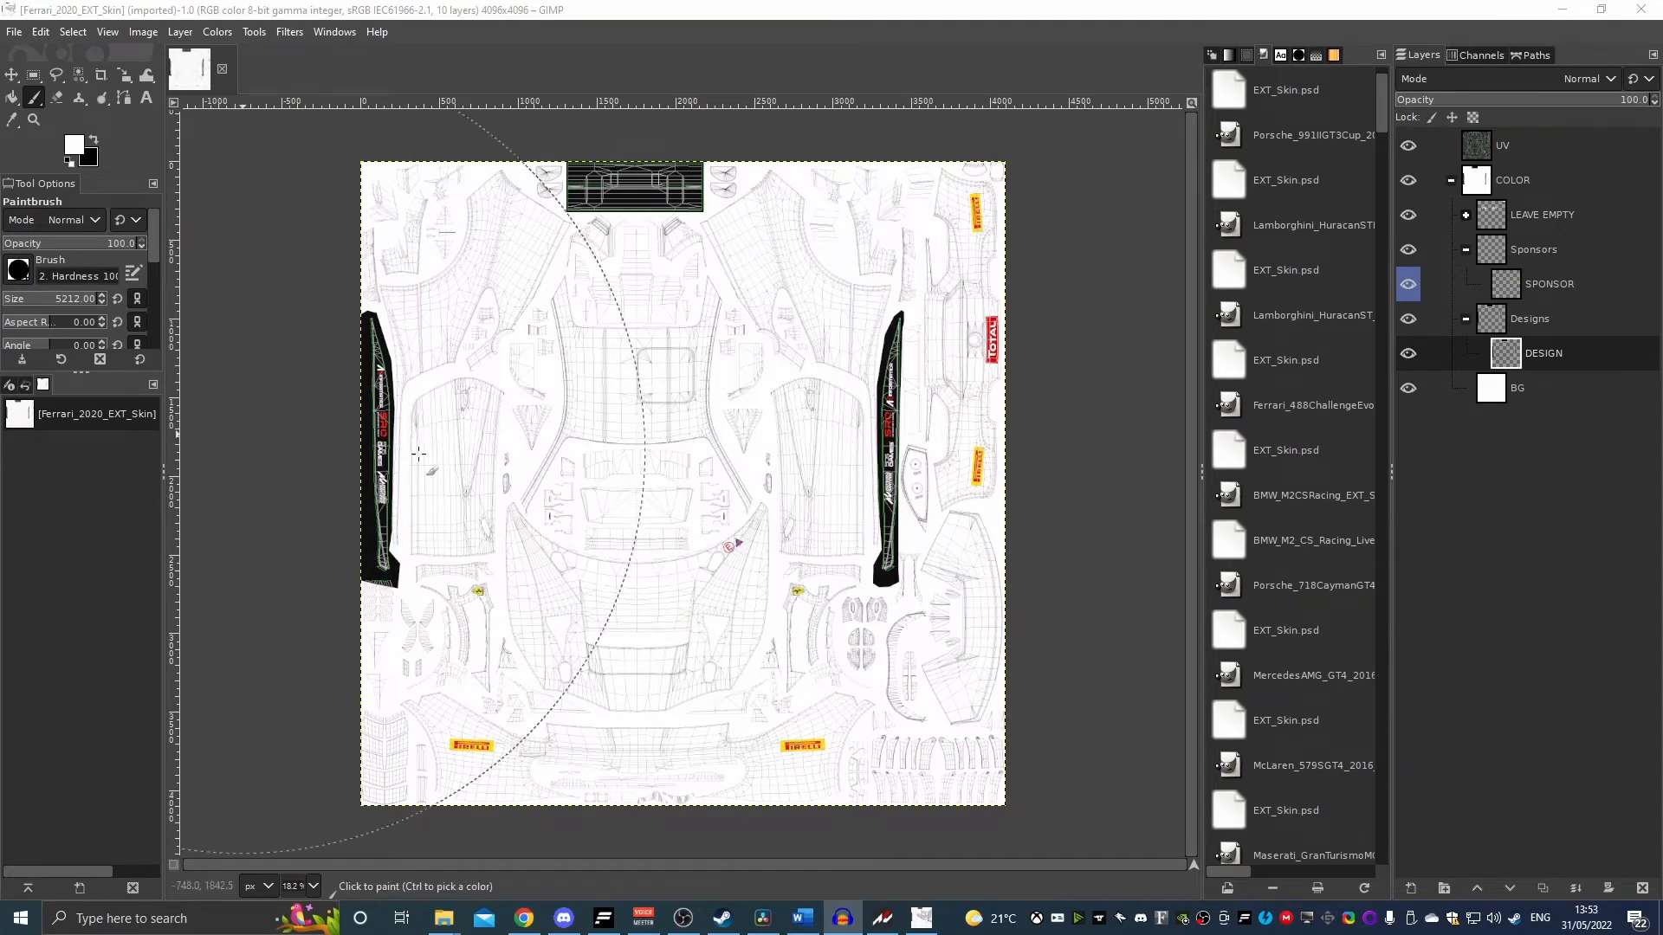
Examine the template's layer structure, comparing the Sponsors and Designs groups and the layers inside them
{"action": "left_click", "coordinate": [1573, 460]}
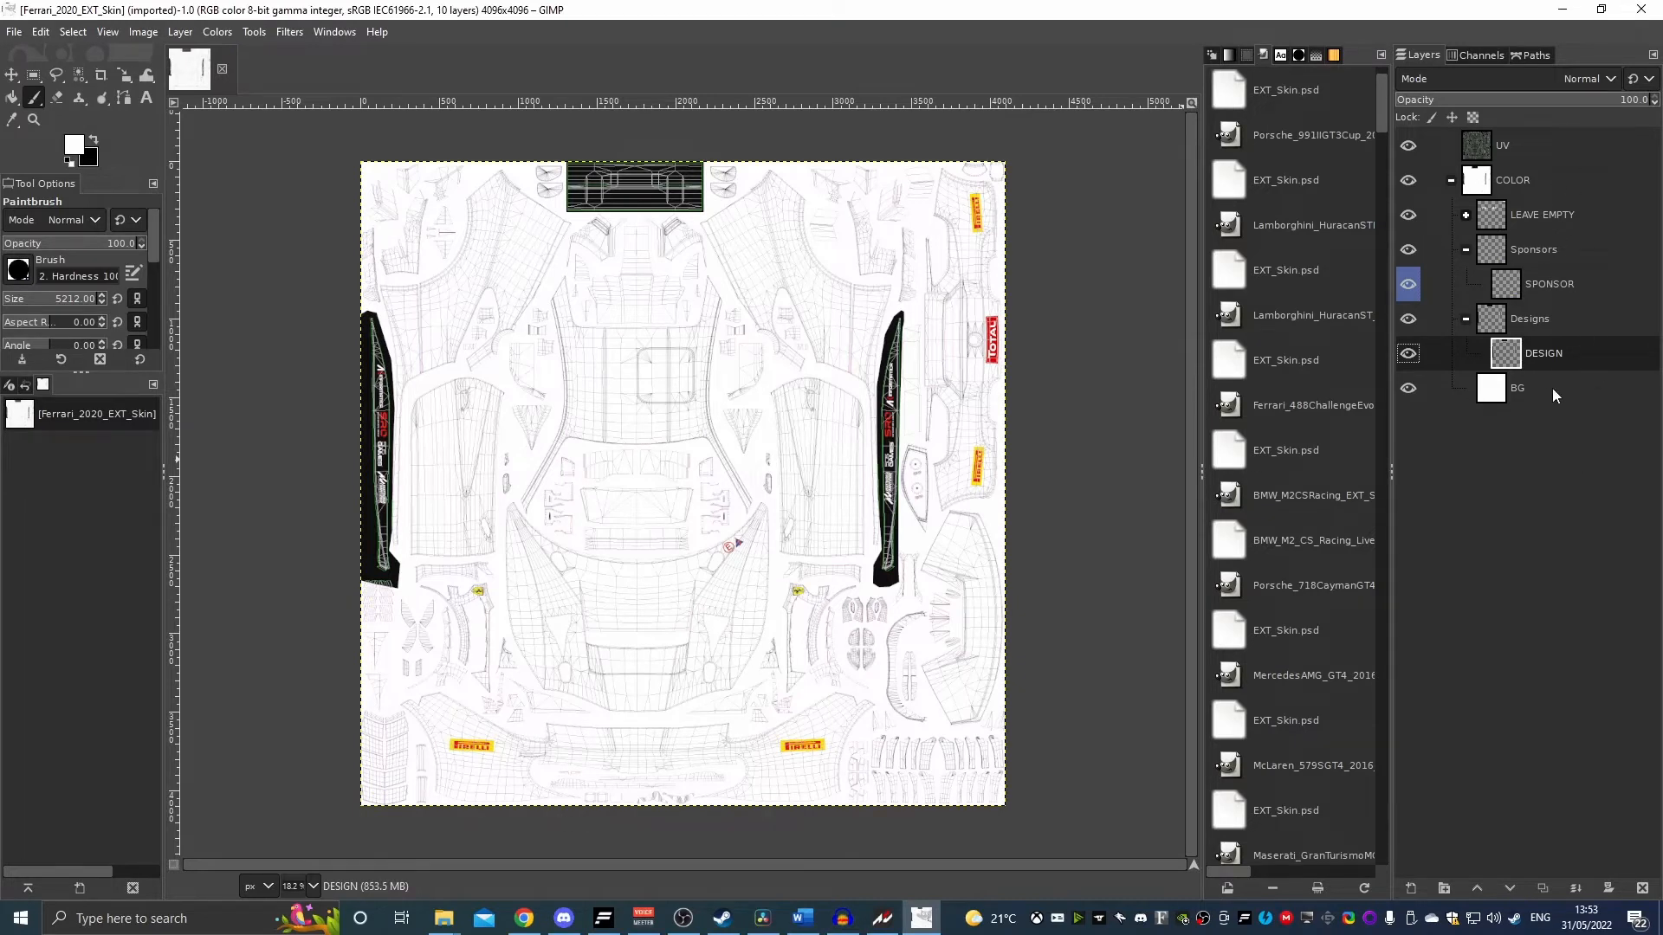
{"action": "left_click", "coordinate": [1526, 320]}
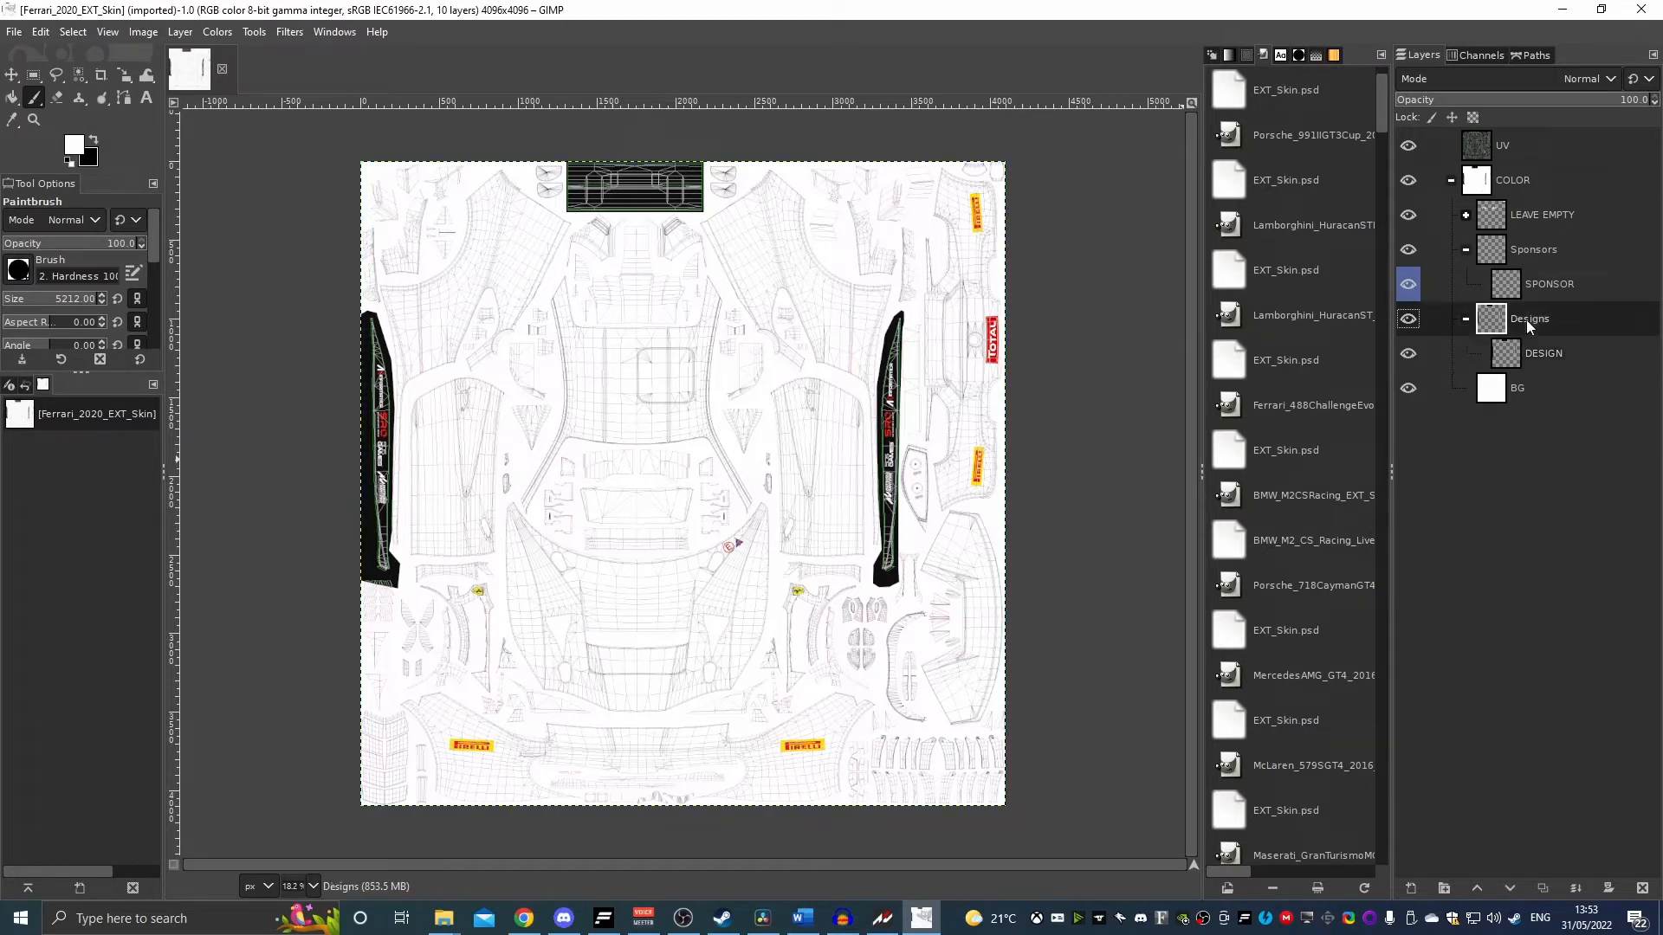
{"action": "left_click", "coordinate": [1534, 251]}
{"action": "left_click", "coordinate": [1533, 320]}
{"action": "left_click", "coordinate": [1548, 253]}
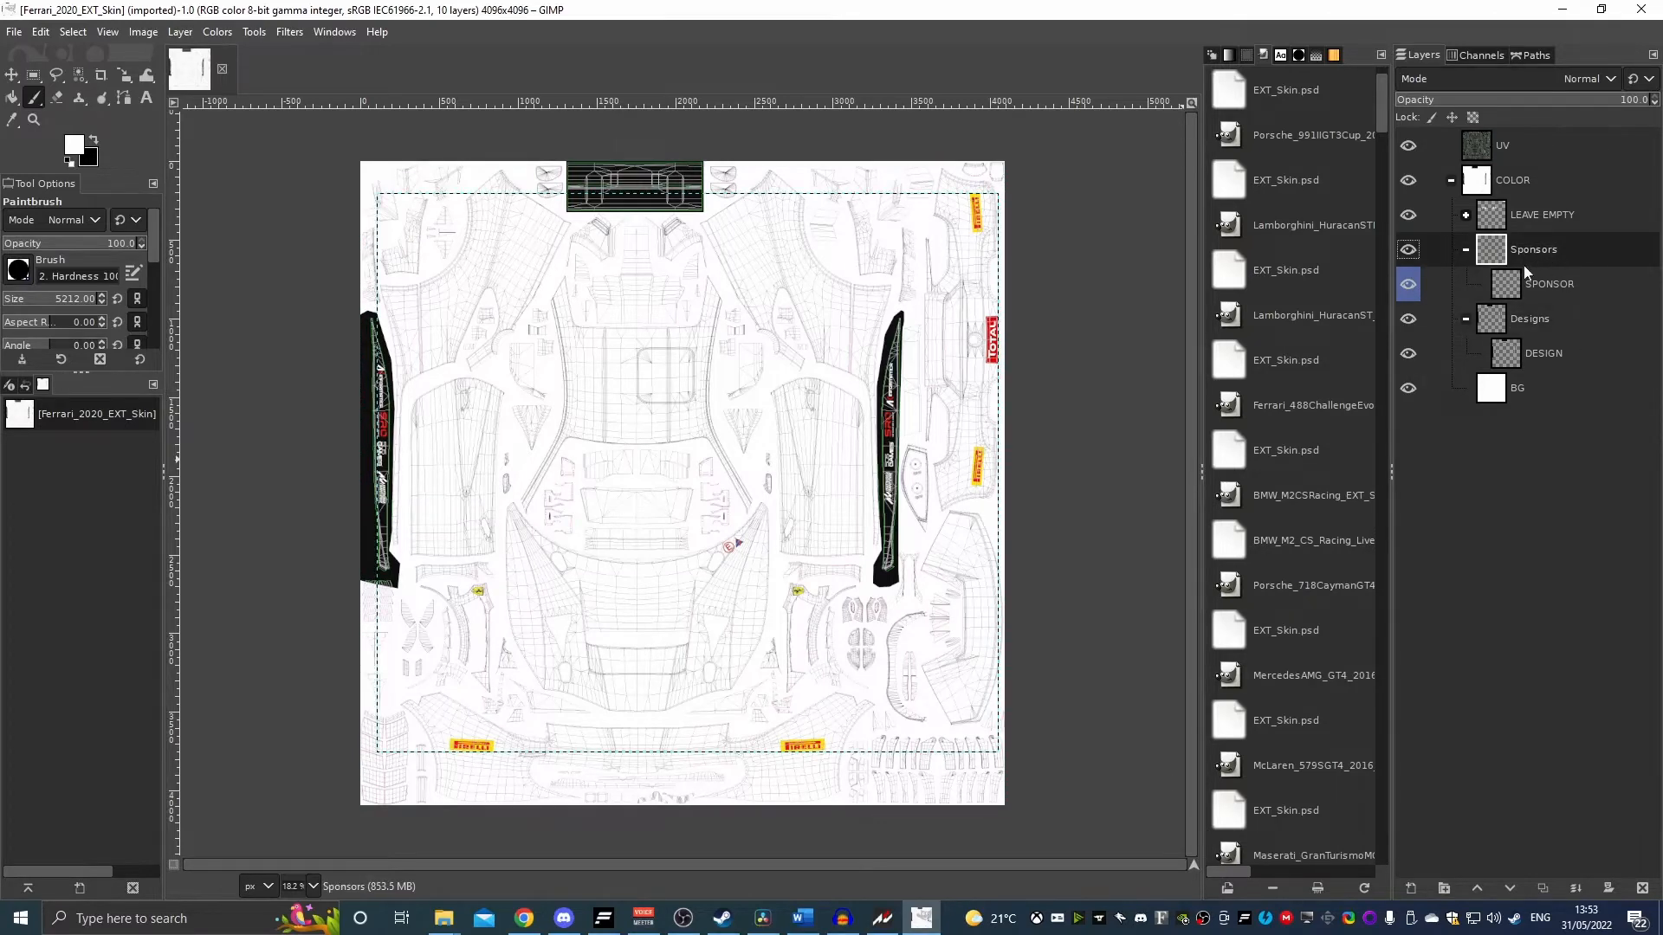
{"action": "left_click", "coordinate": [1517, 322]}
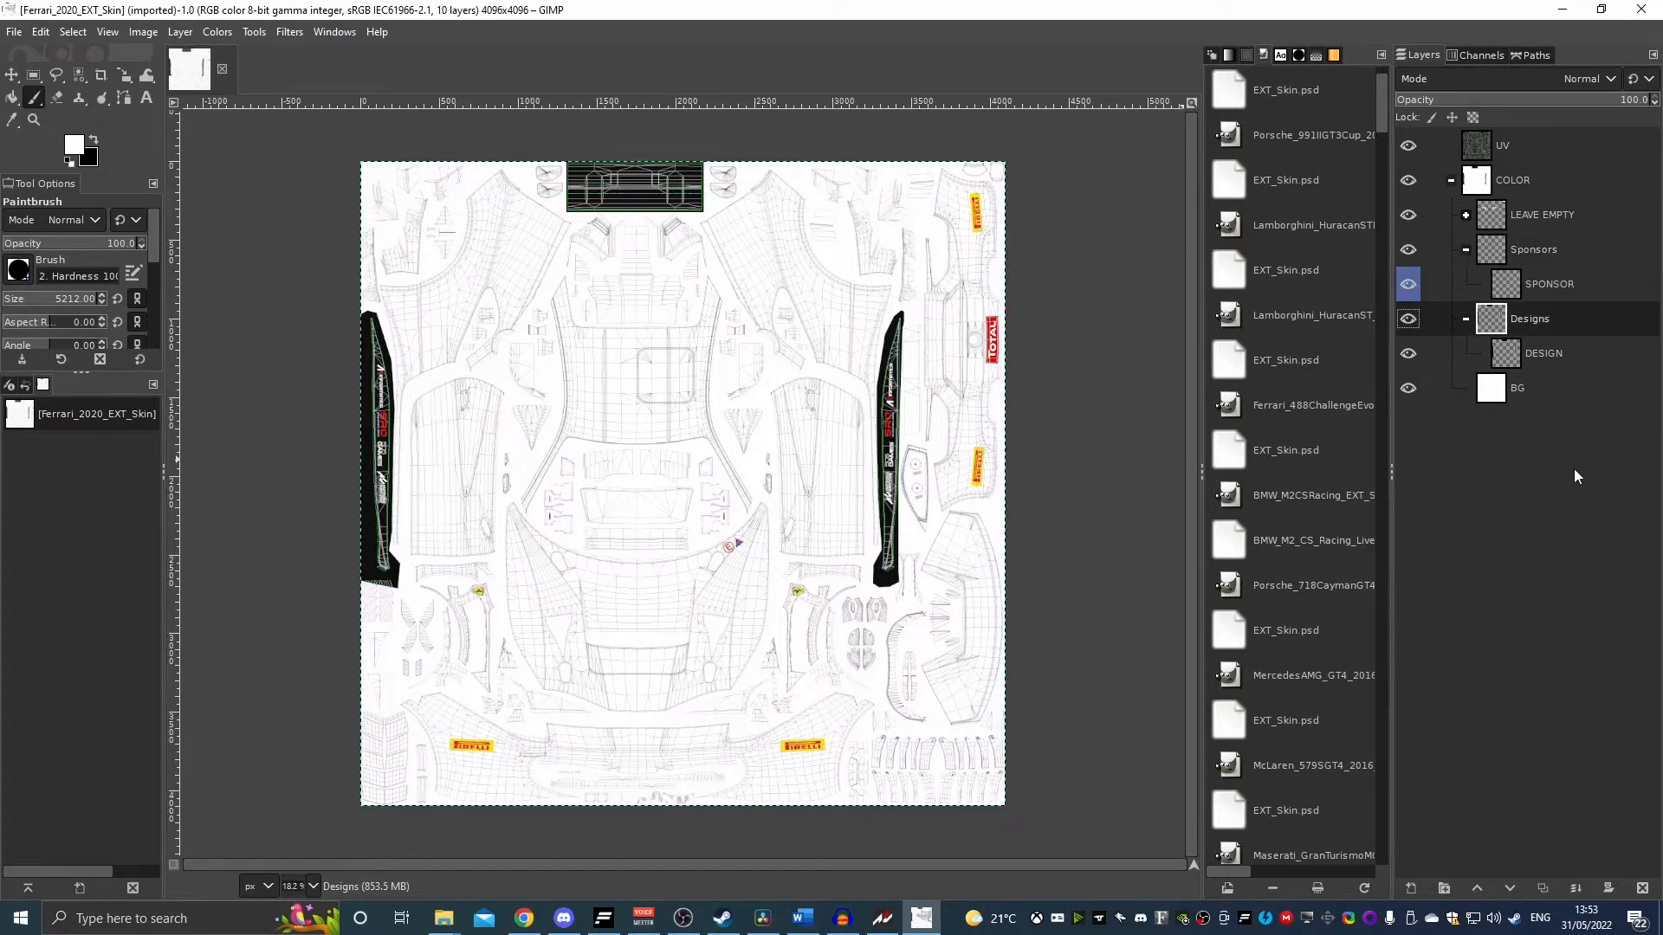
{"action": "left_click", "coordinate": [1529, 253]}
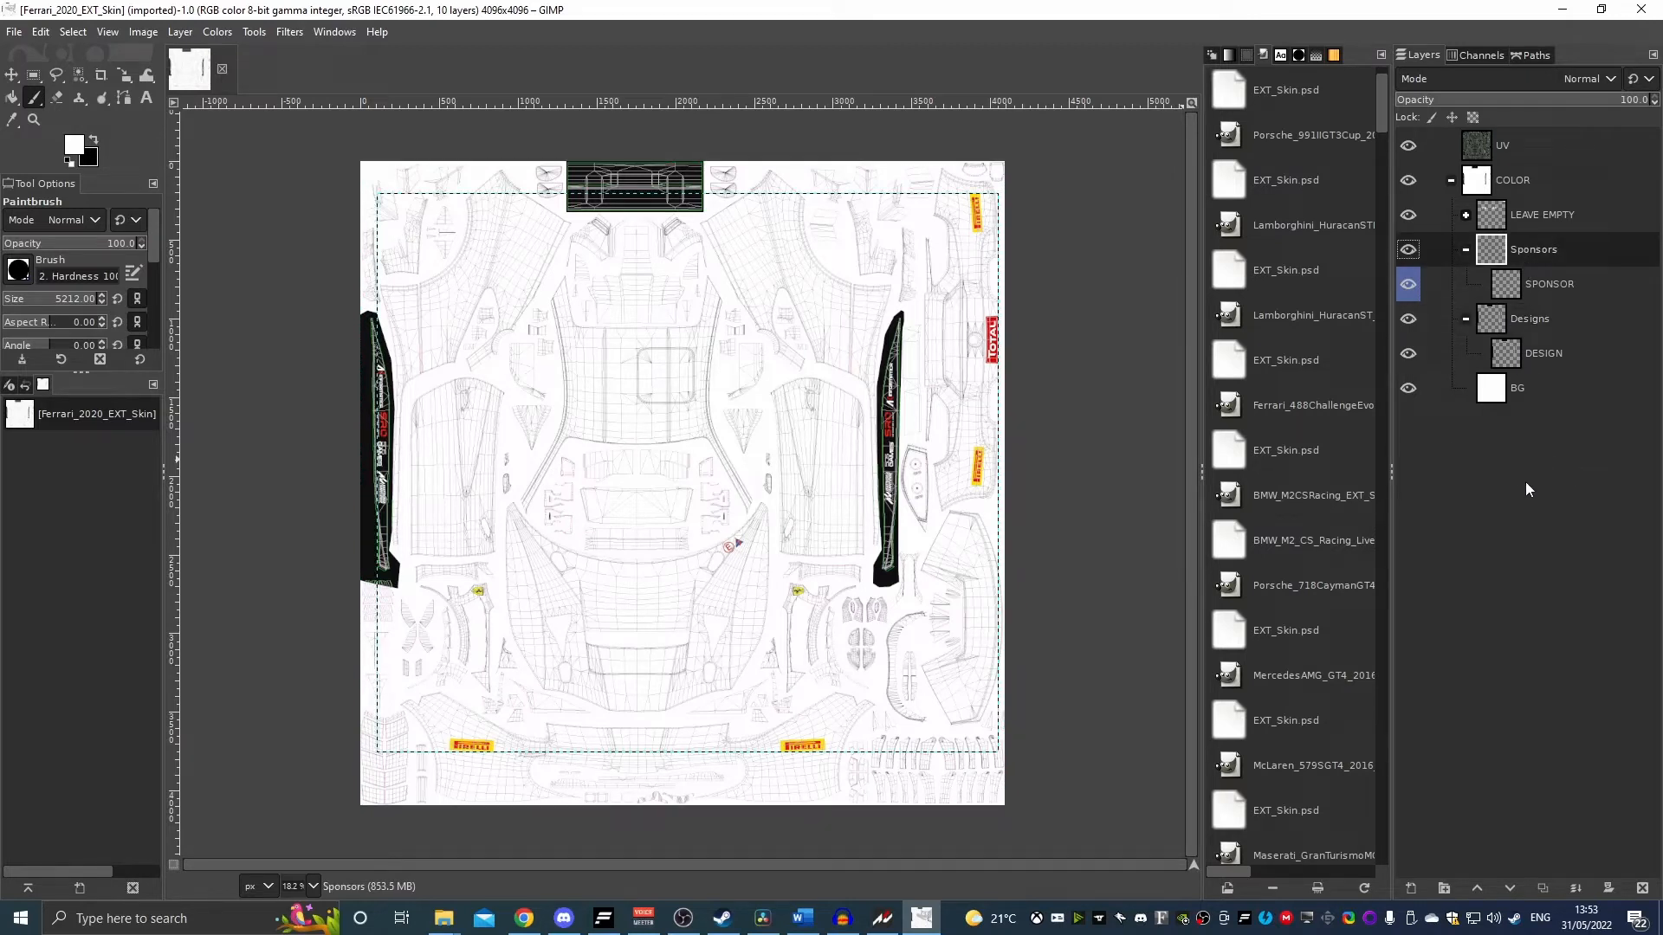
{"action": "left_click", "coordinate": [1556, 292]}
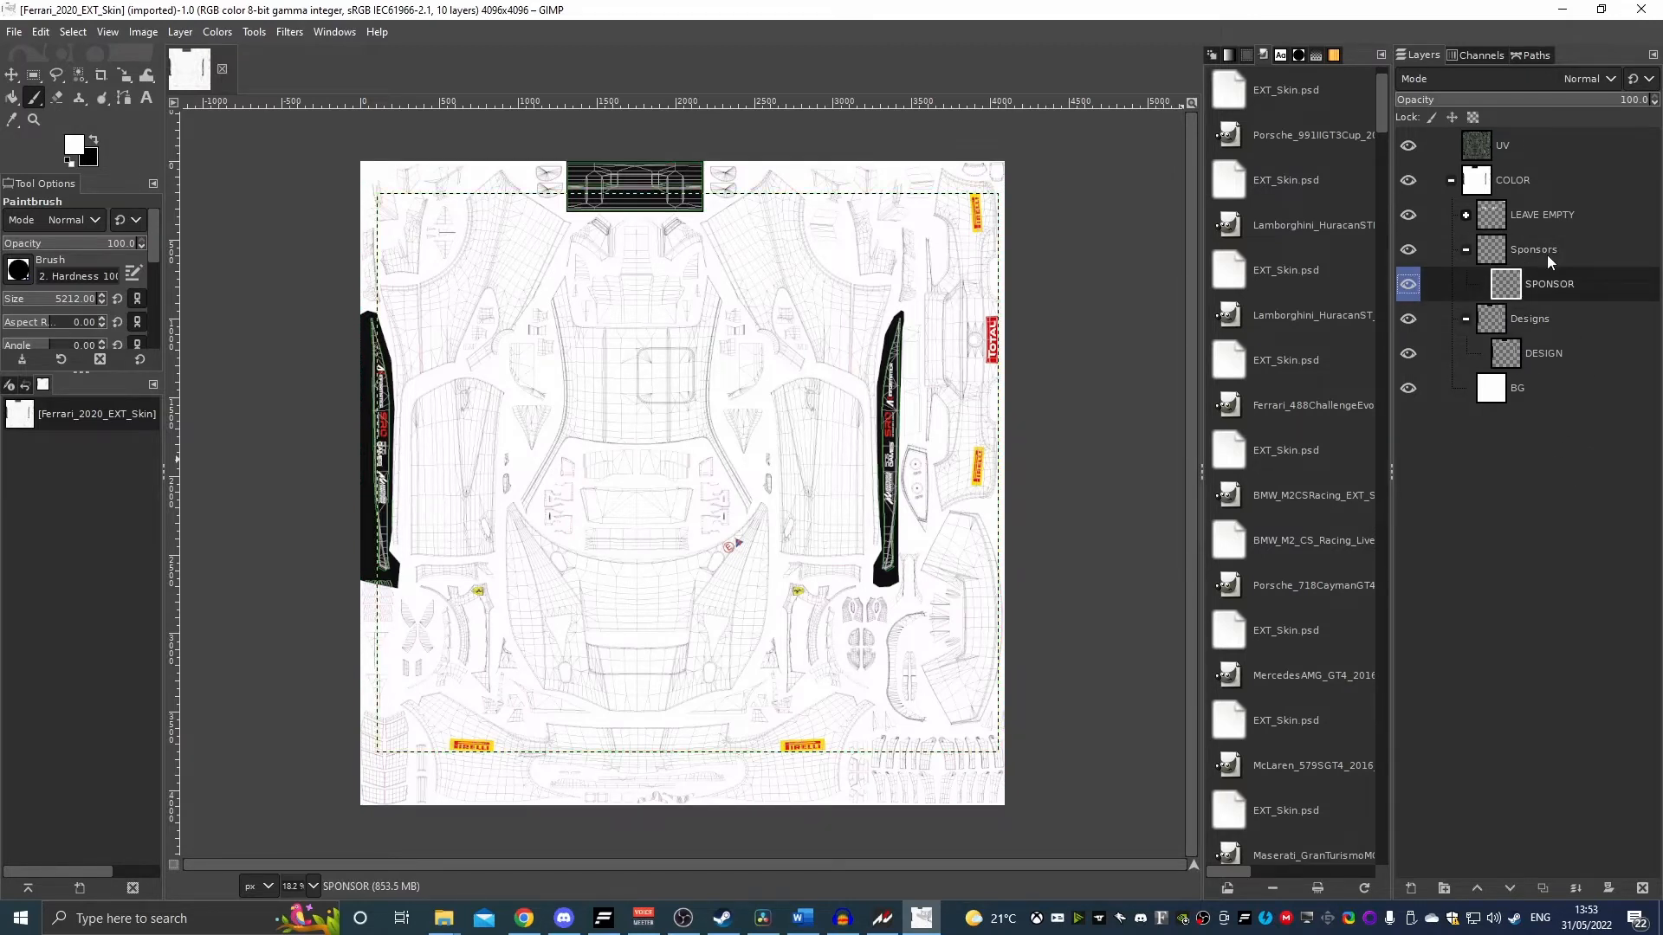
{"action": "left_click", "coordinate": [1549, 326]}
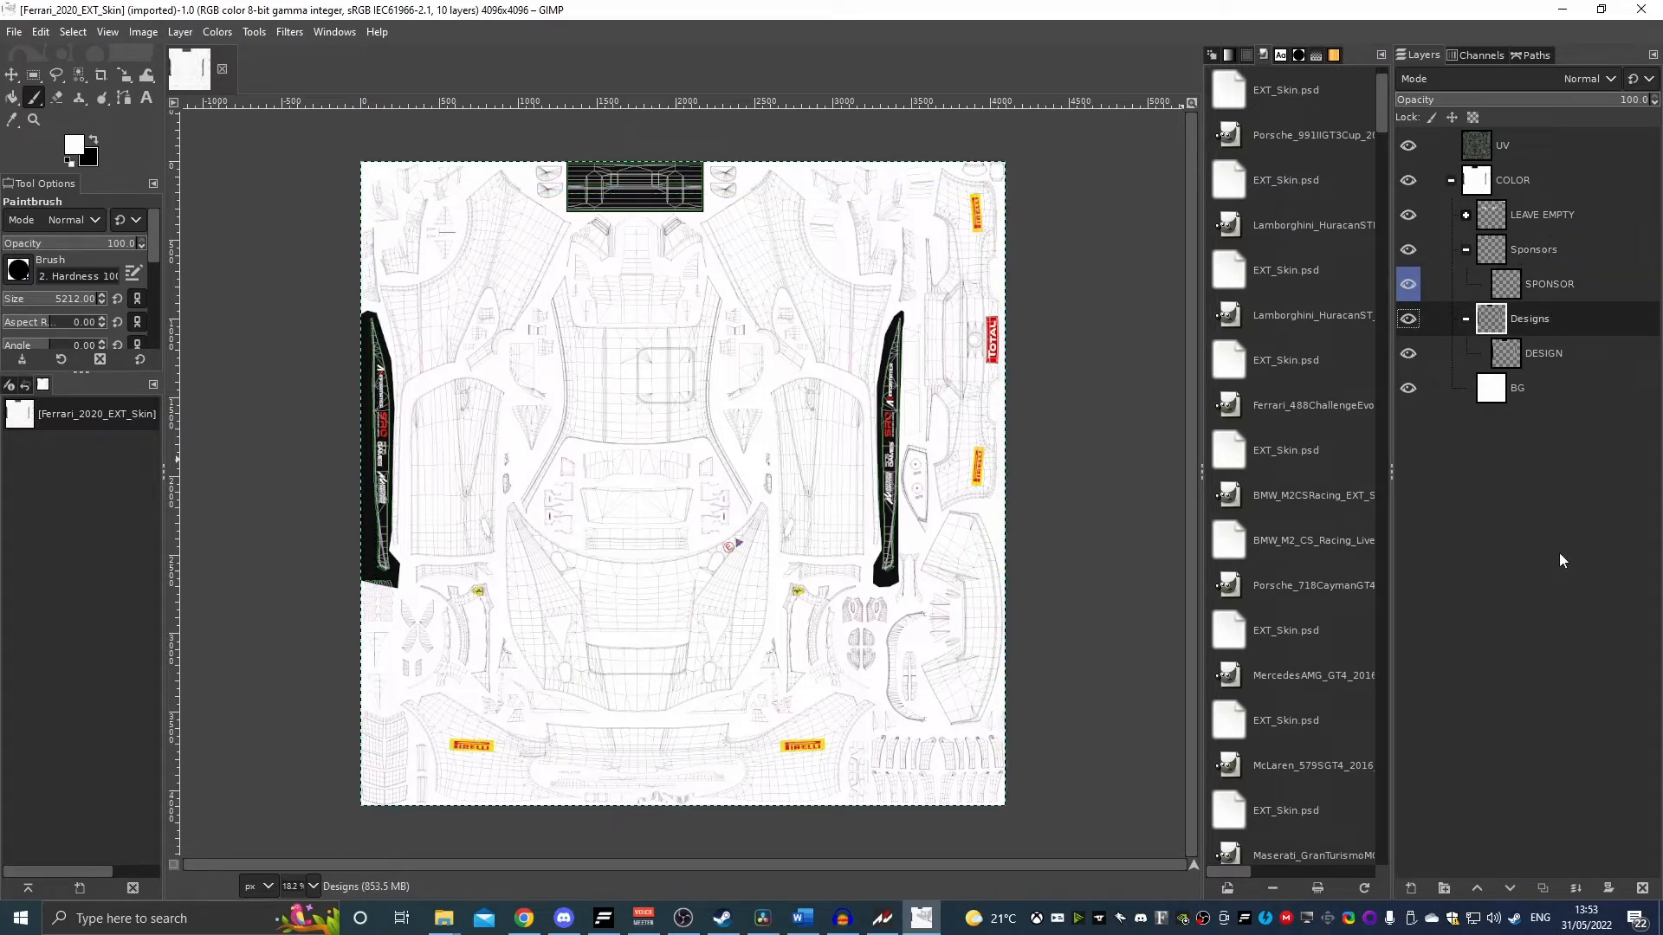
Toggle the visibility of the UV wireframe layer and the LEAVE EMPTY group to examine what each one covers
{"action": "left_click", "coordinate": [1498, 147]}
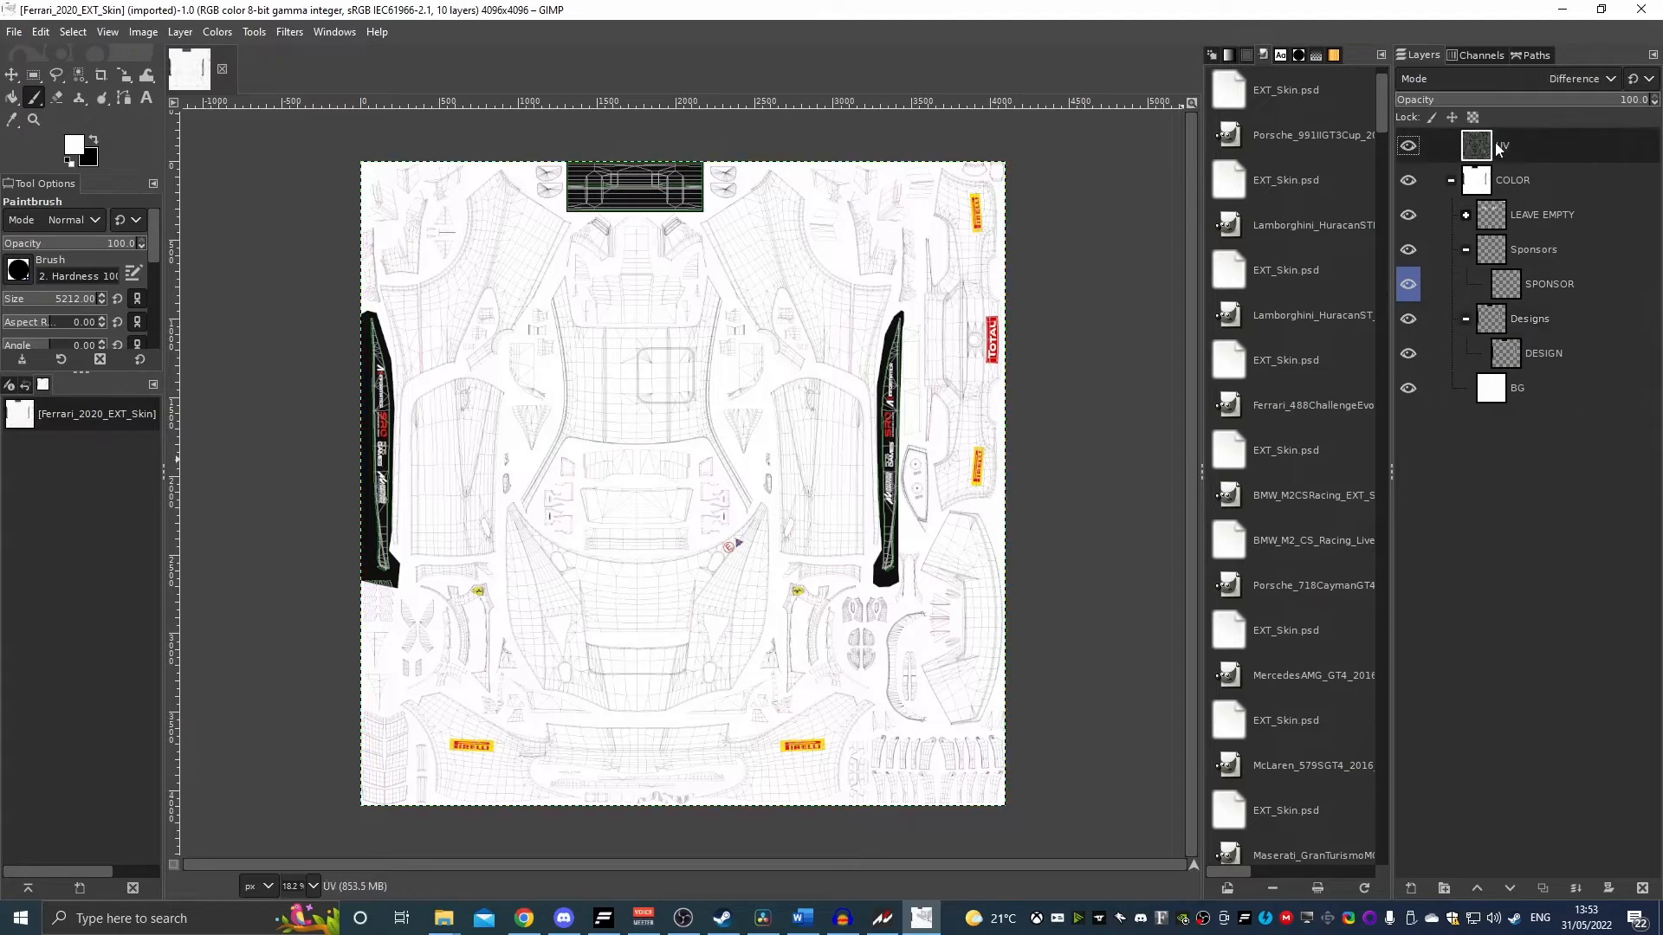
{"action": "left_click", "coordinate": [1410, 147]}
{"action": "left_click", "coordinate": [1410, 147]}
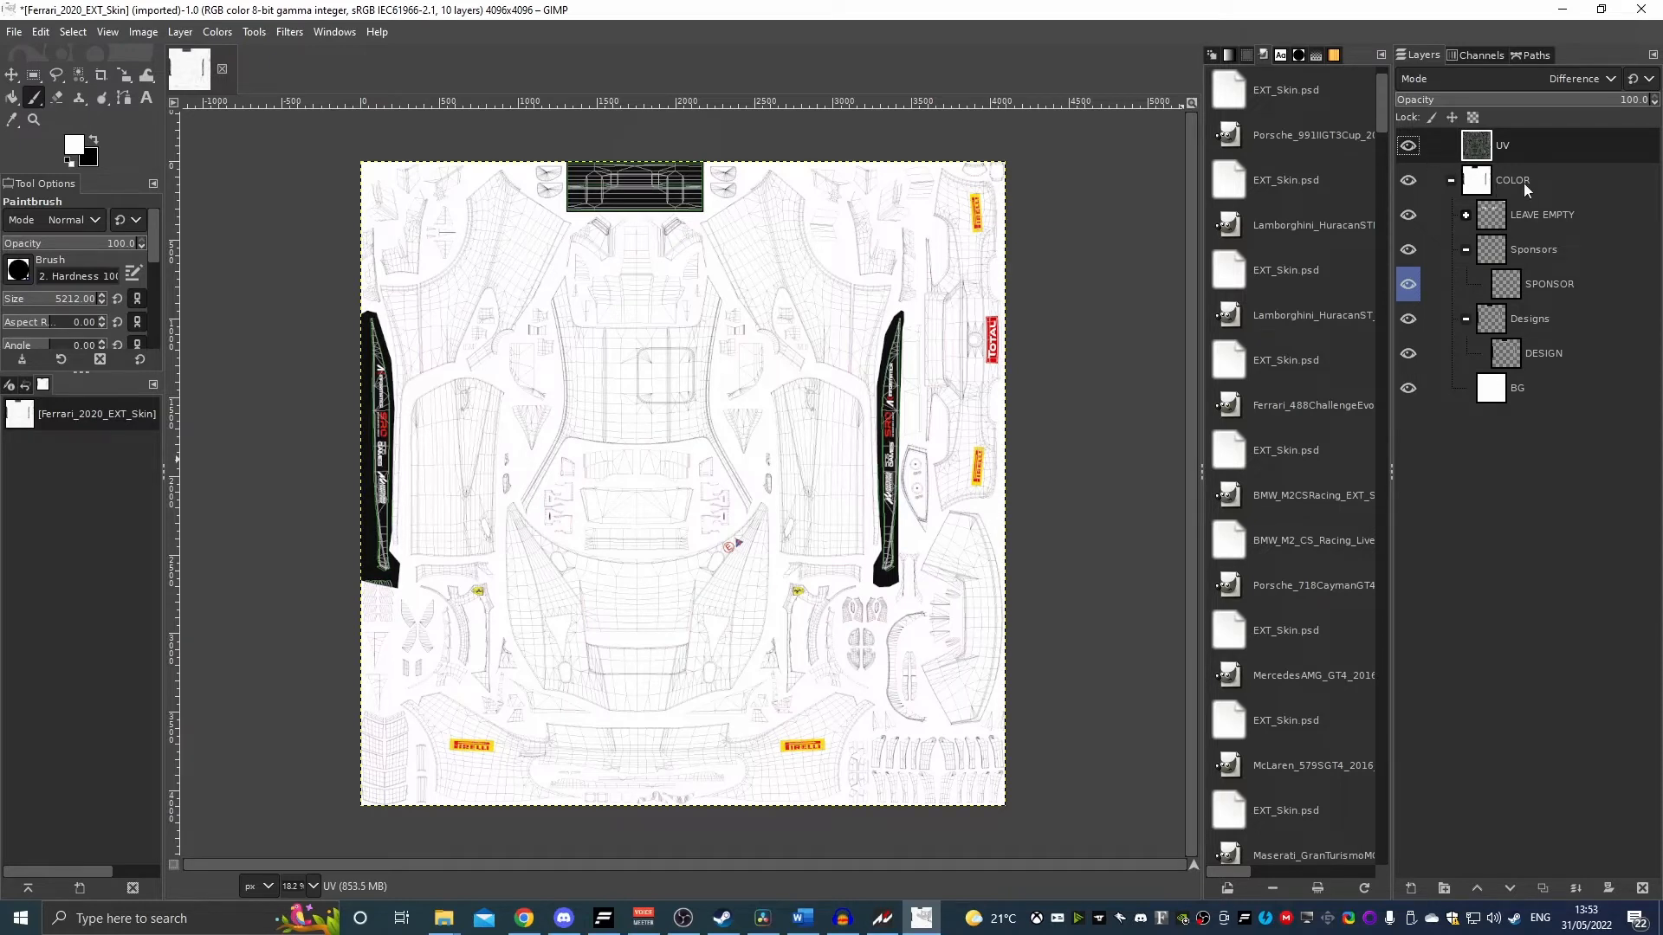
{"action": "left_click", "coordinate": [1444, 221]}
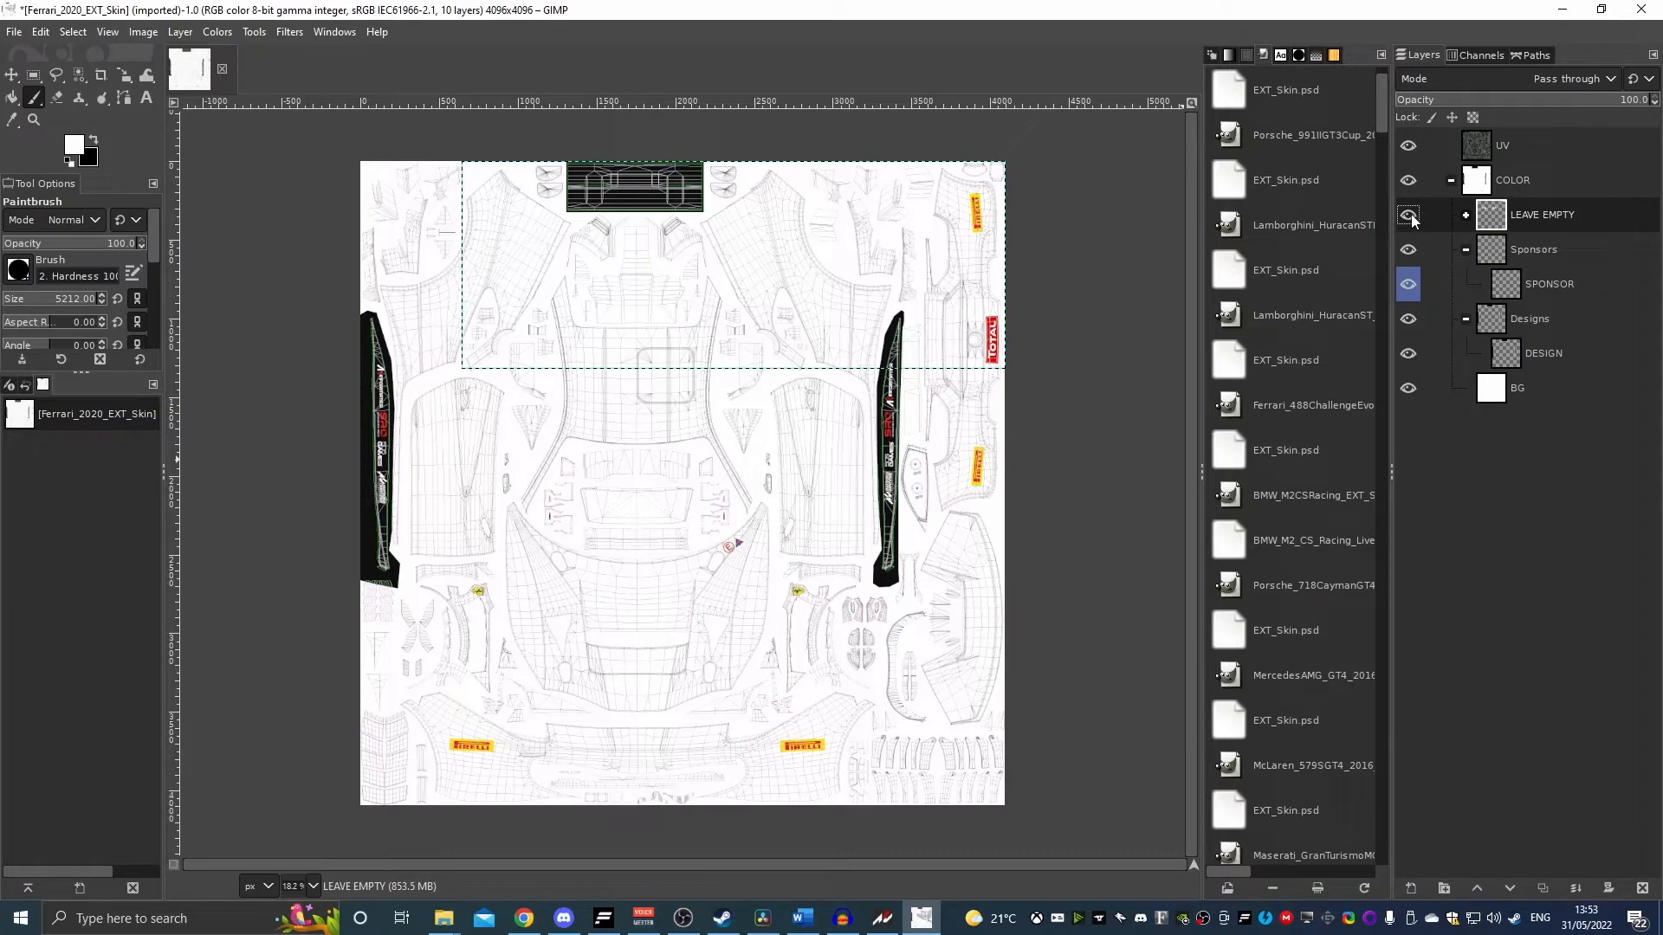
{"action": "left_click", "coordinate": [1410, 216]}
{"action": "left_click", "coordinate": [1409, 216]}
Hide the BG layer and the LEAVE EMPTY group, checking which areas of the template the group covers
{"action": "left_click", "coordinate": [1409, 388]}
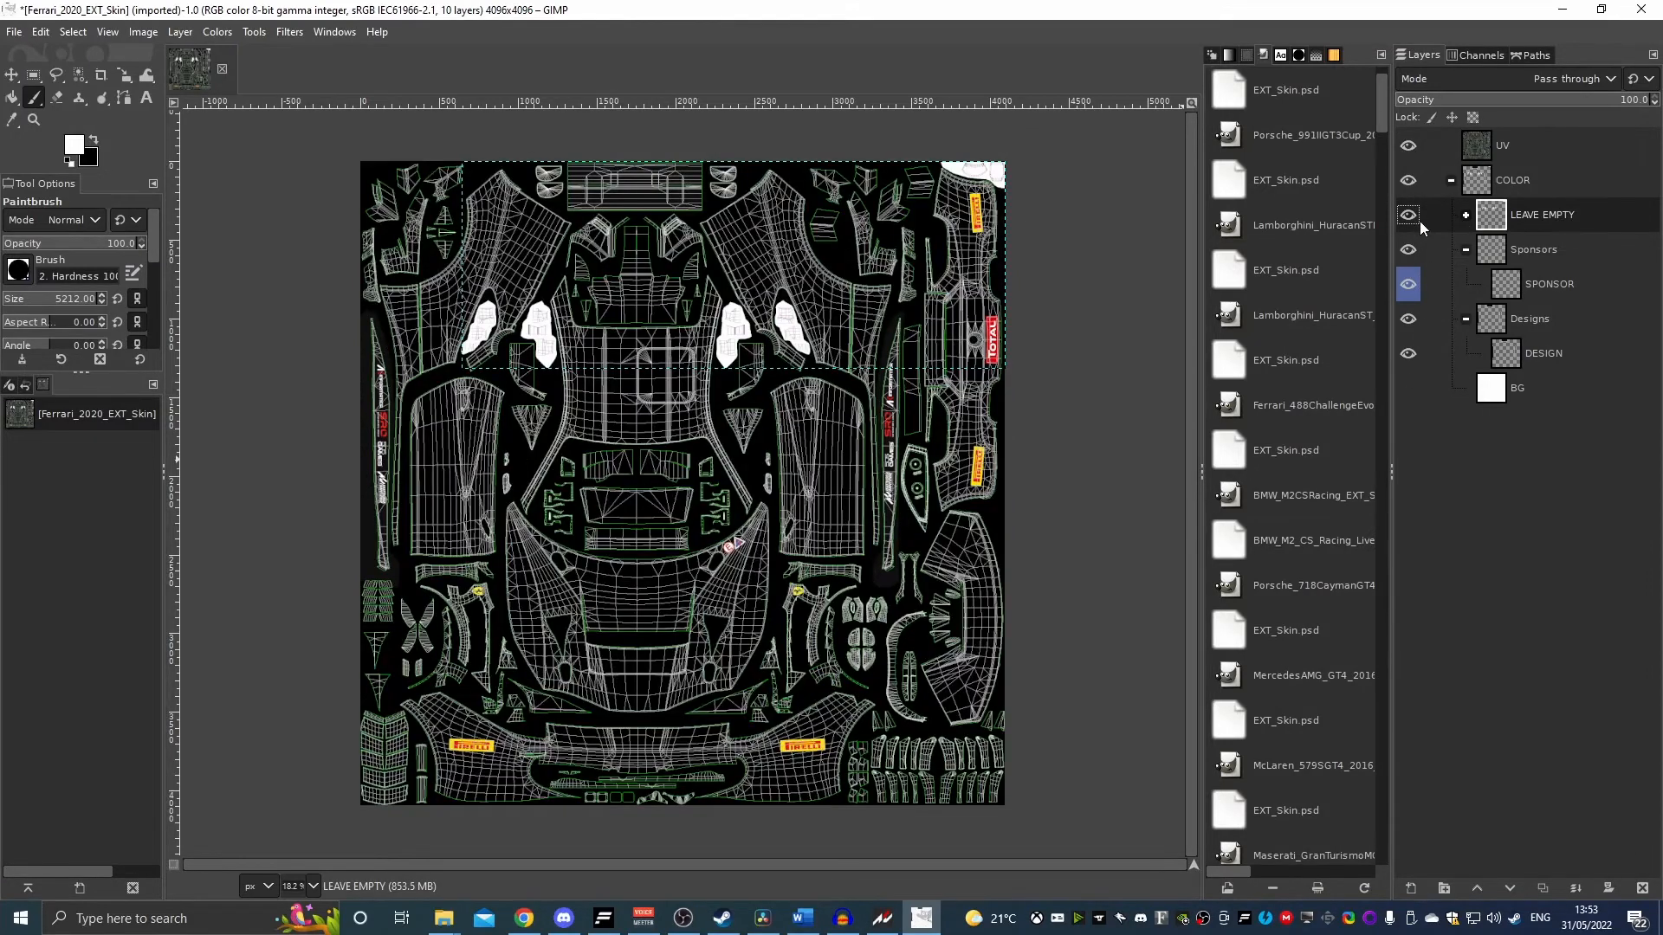
{"action": "left_click", "coordinate": [1409, 216]}
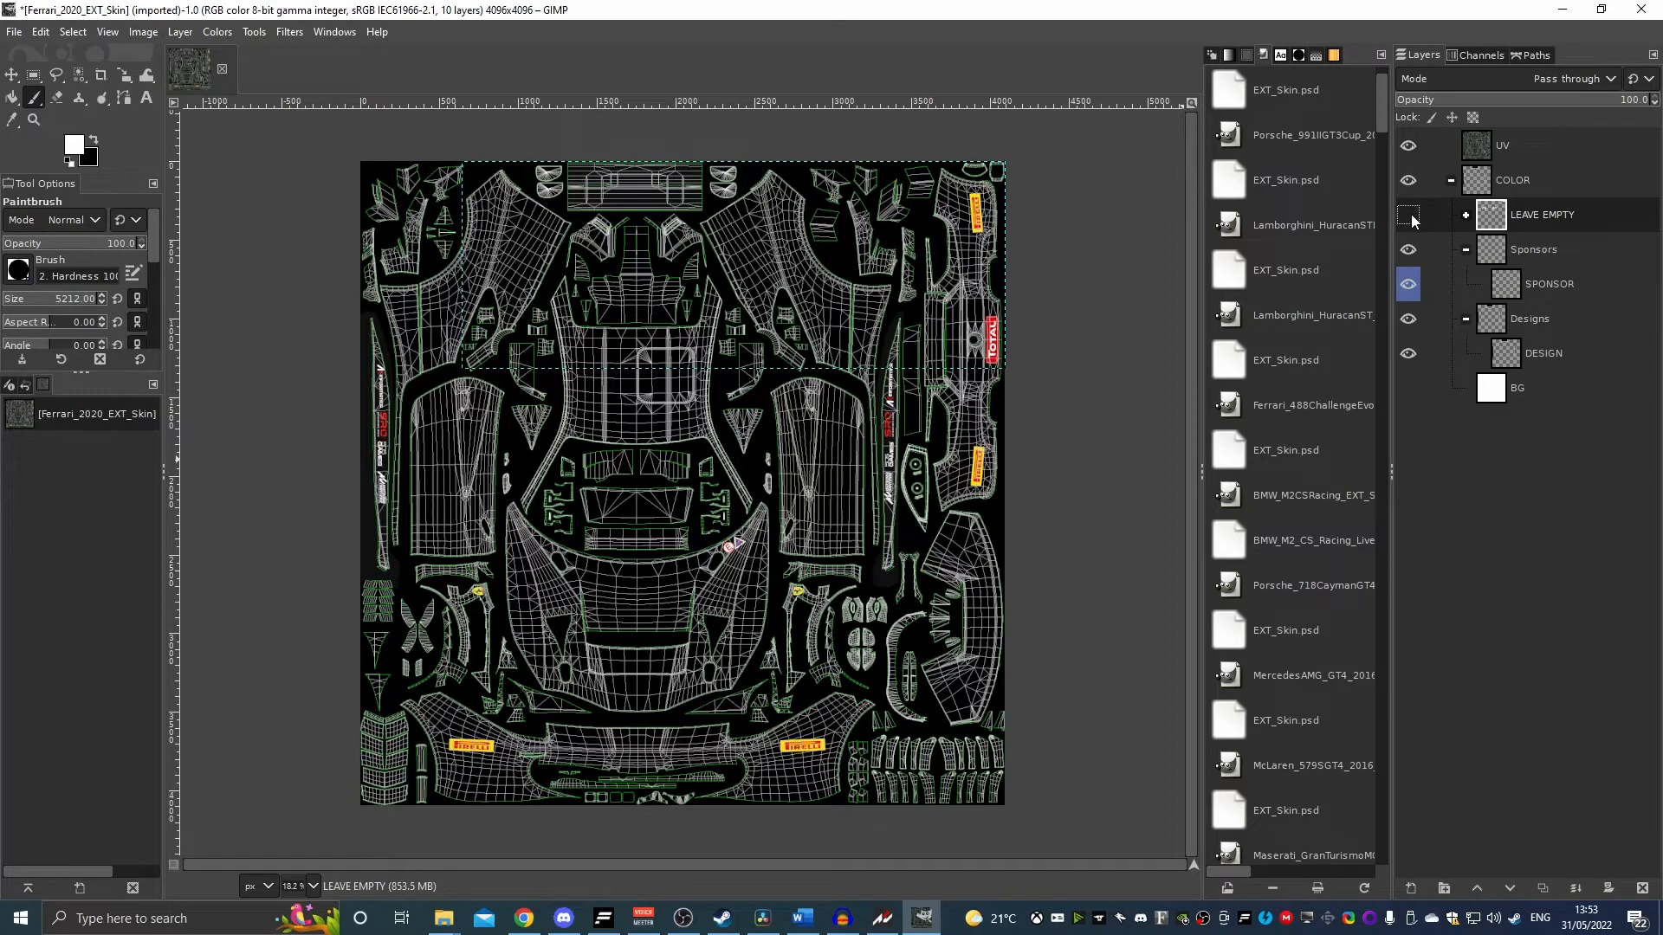
{"action": "left_click", "coordinate": [1409, 217]}
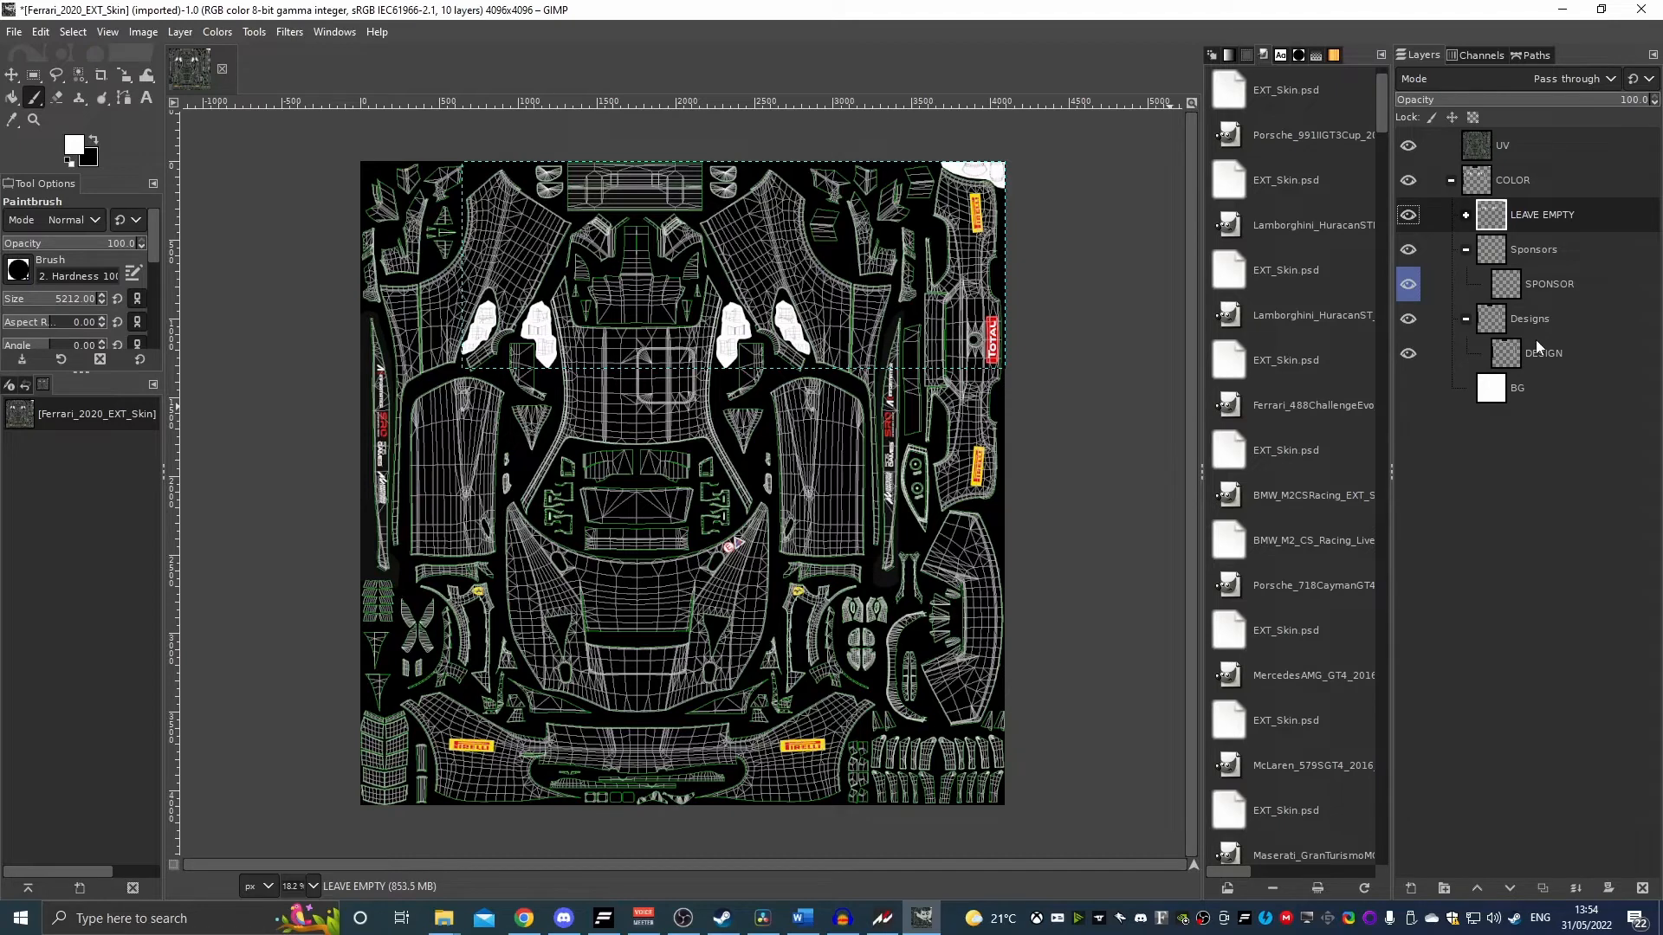
{"action": "left_click", "coordinate": [1409, 217]}
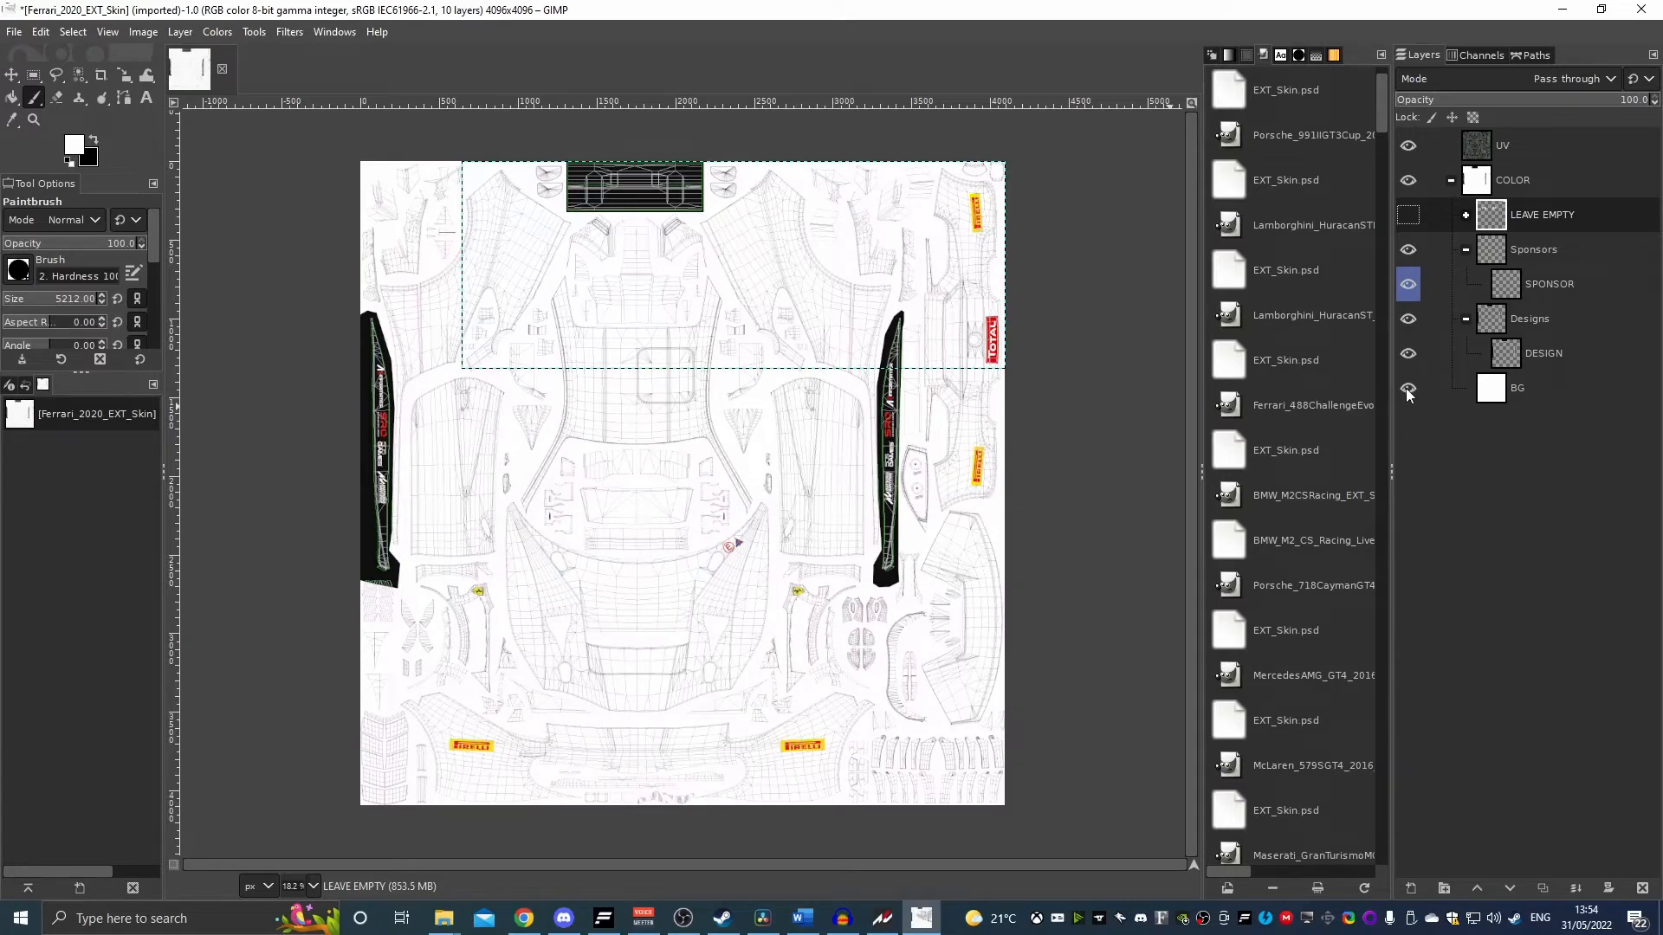
{"action": "left_click", "coordinate": [1407, 389]}
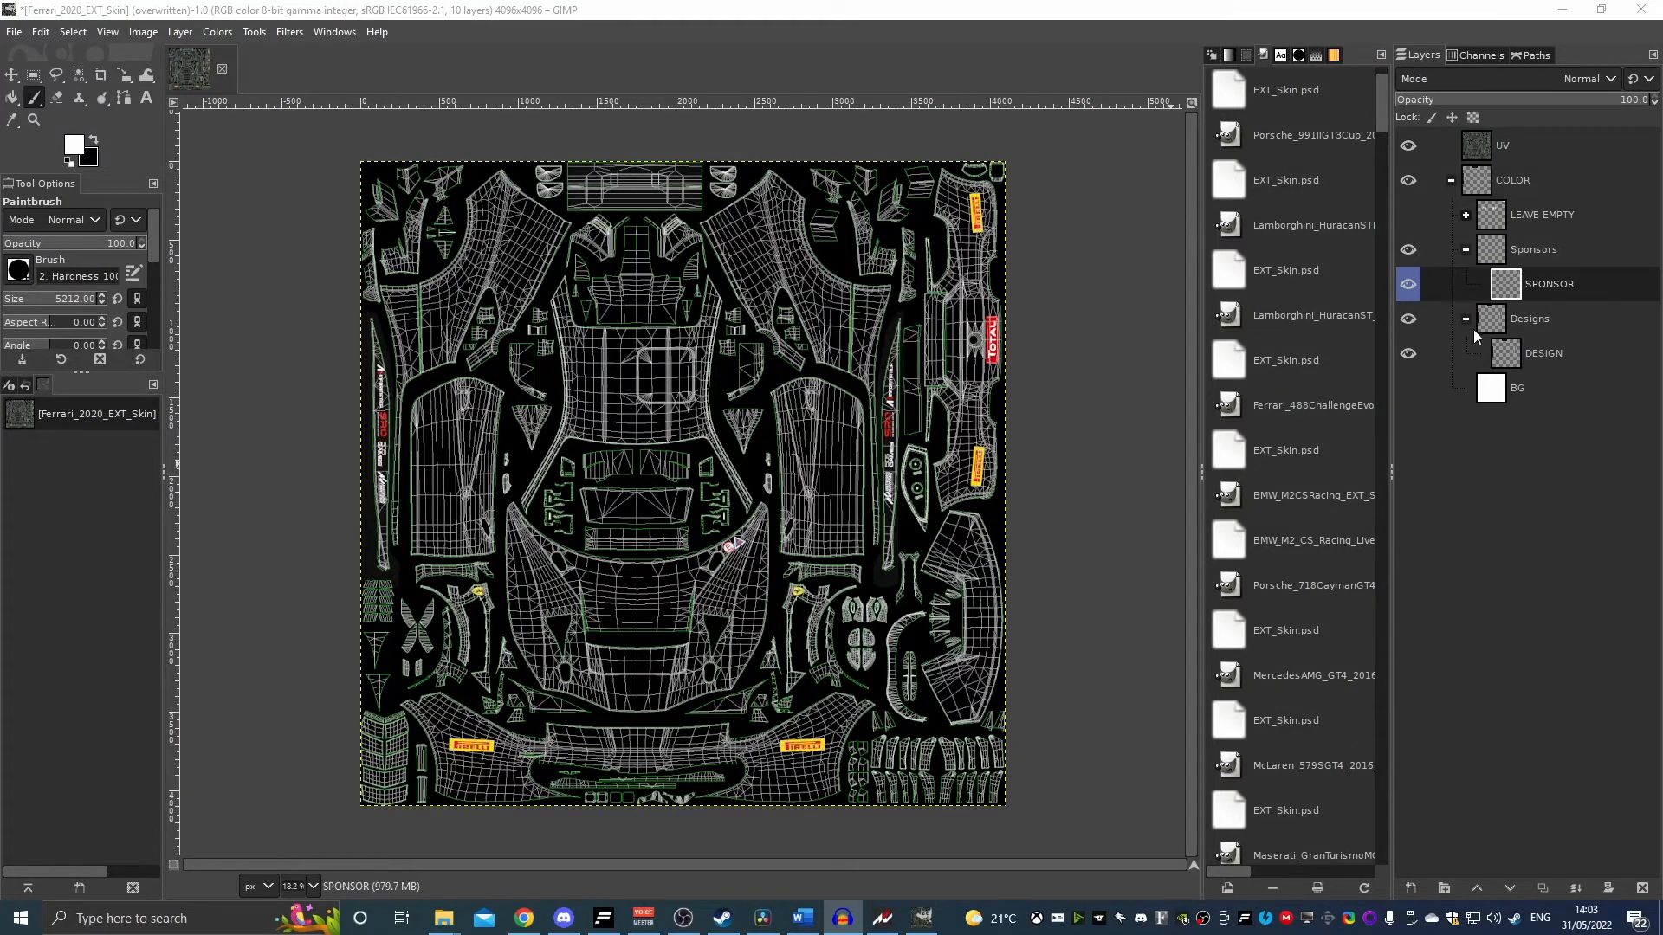
Create a new layer named GREEN in the Designs group, filled with transparency
{"action": "left_click", "coordinate": [1511, 318]}
{"action": "right_click", "coordinate": [1526, 321]}
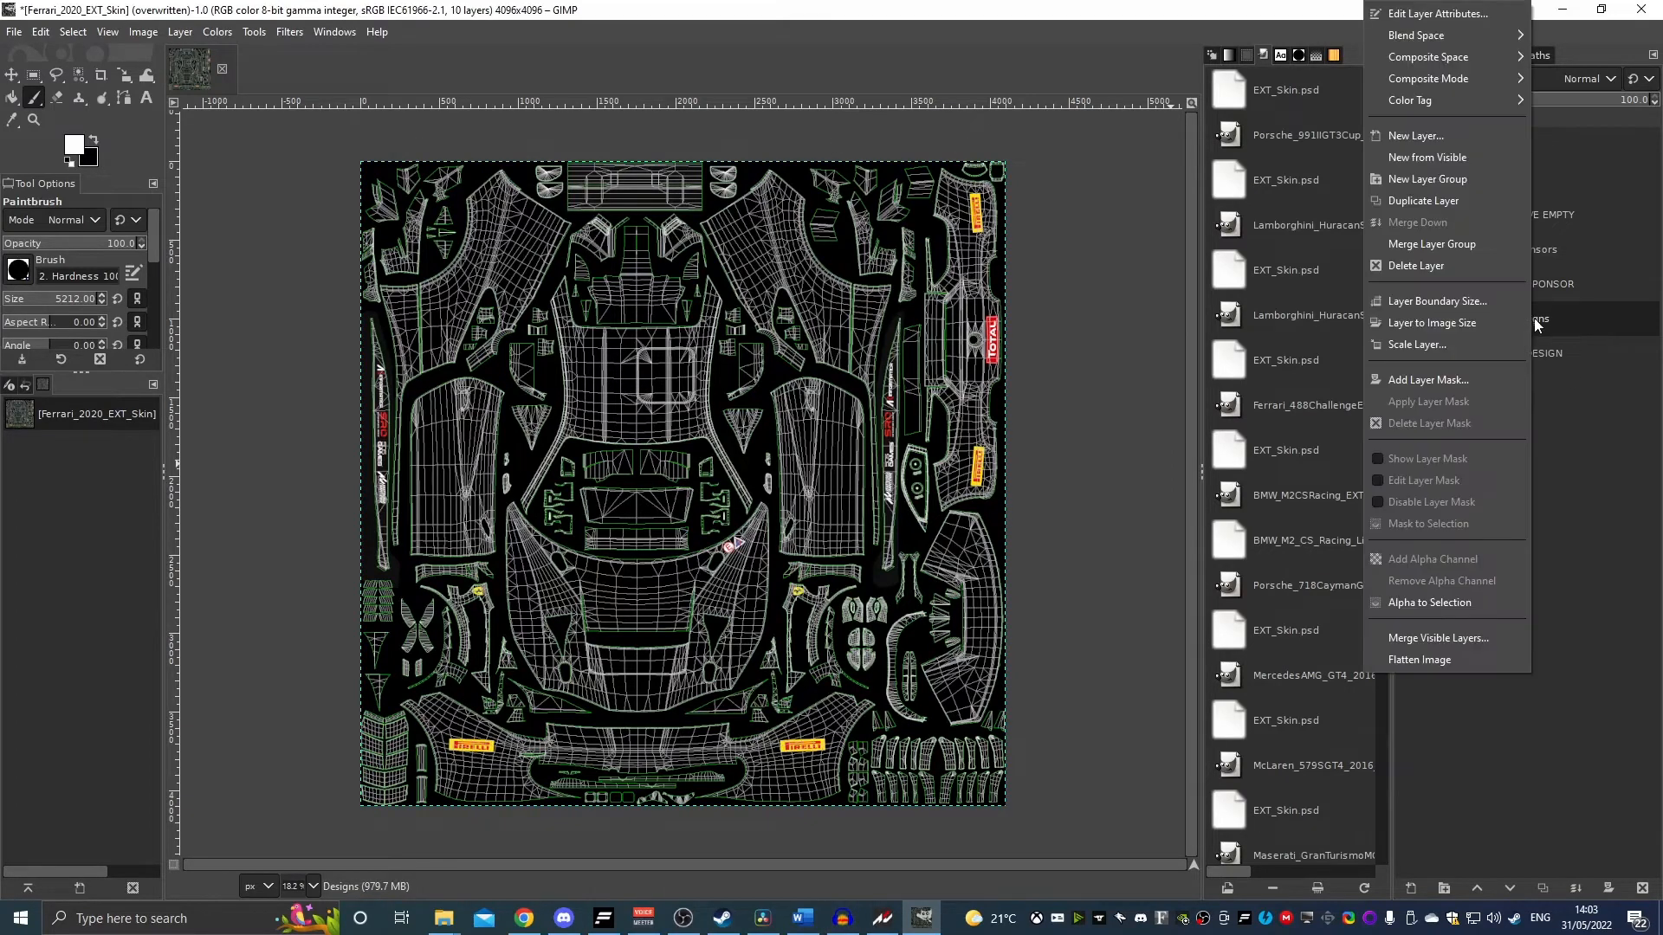
{"action": "left_click", "coordinate": [1456, 143]}
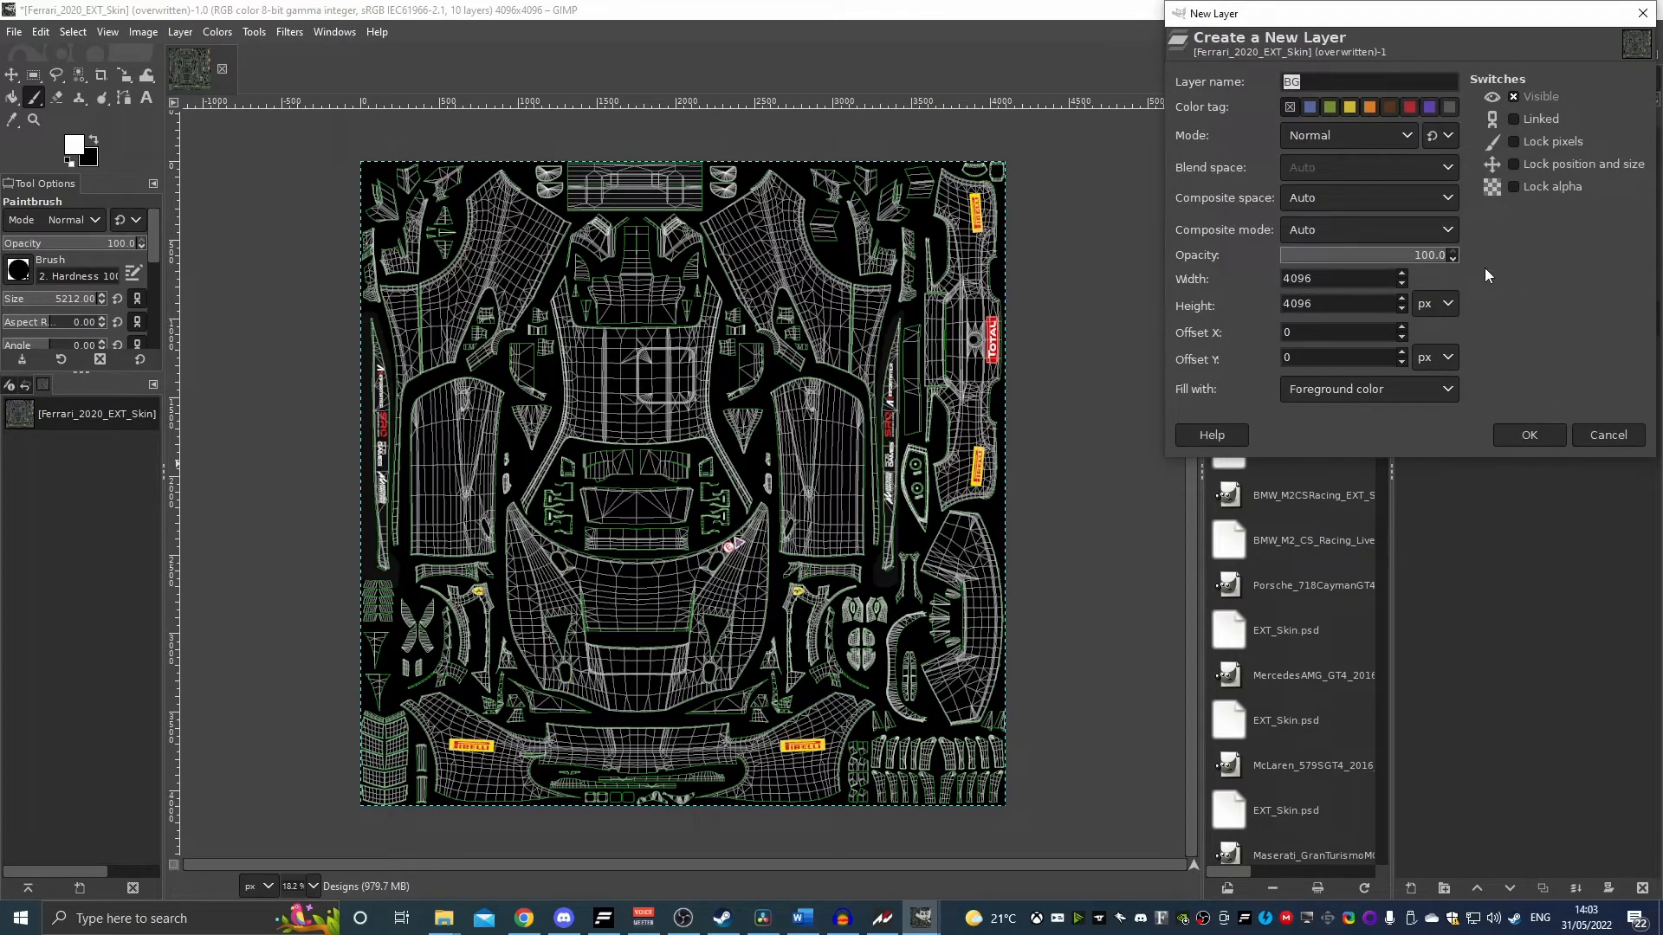
{"action": "type", "text": "GREEN"}
{"action": "left_click", "coordinate": [1403, 399]}
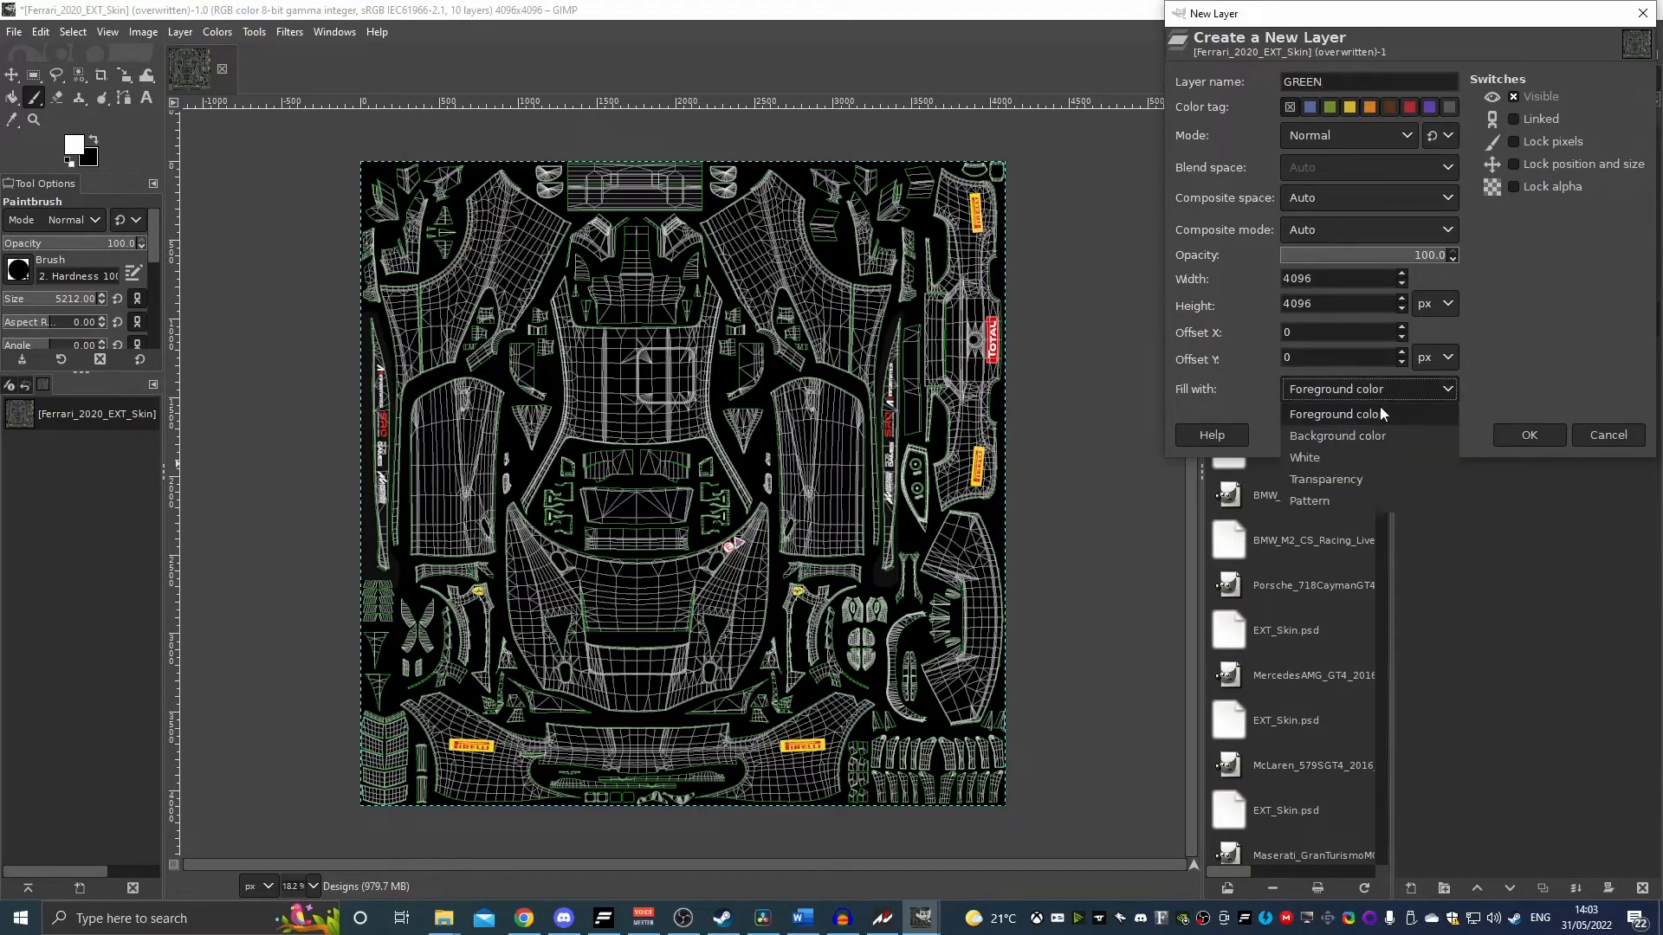
{"action": "left_click", "coordinate": [1349, 481]}
{"action": "left_click", "coordinate": [1530, 435]}
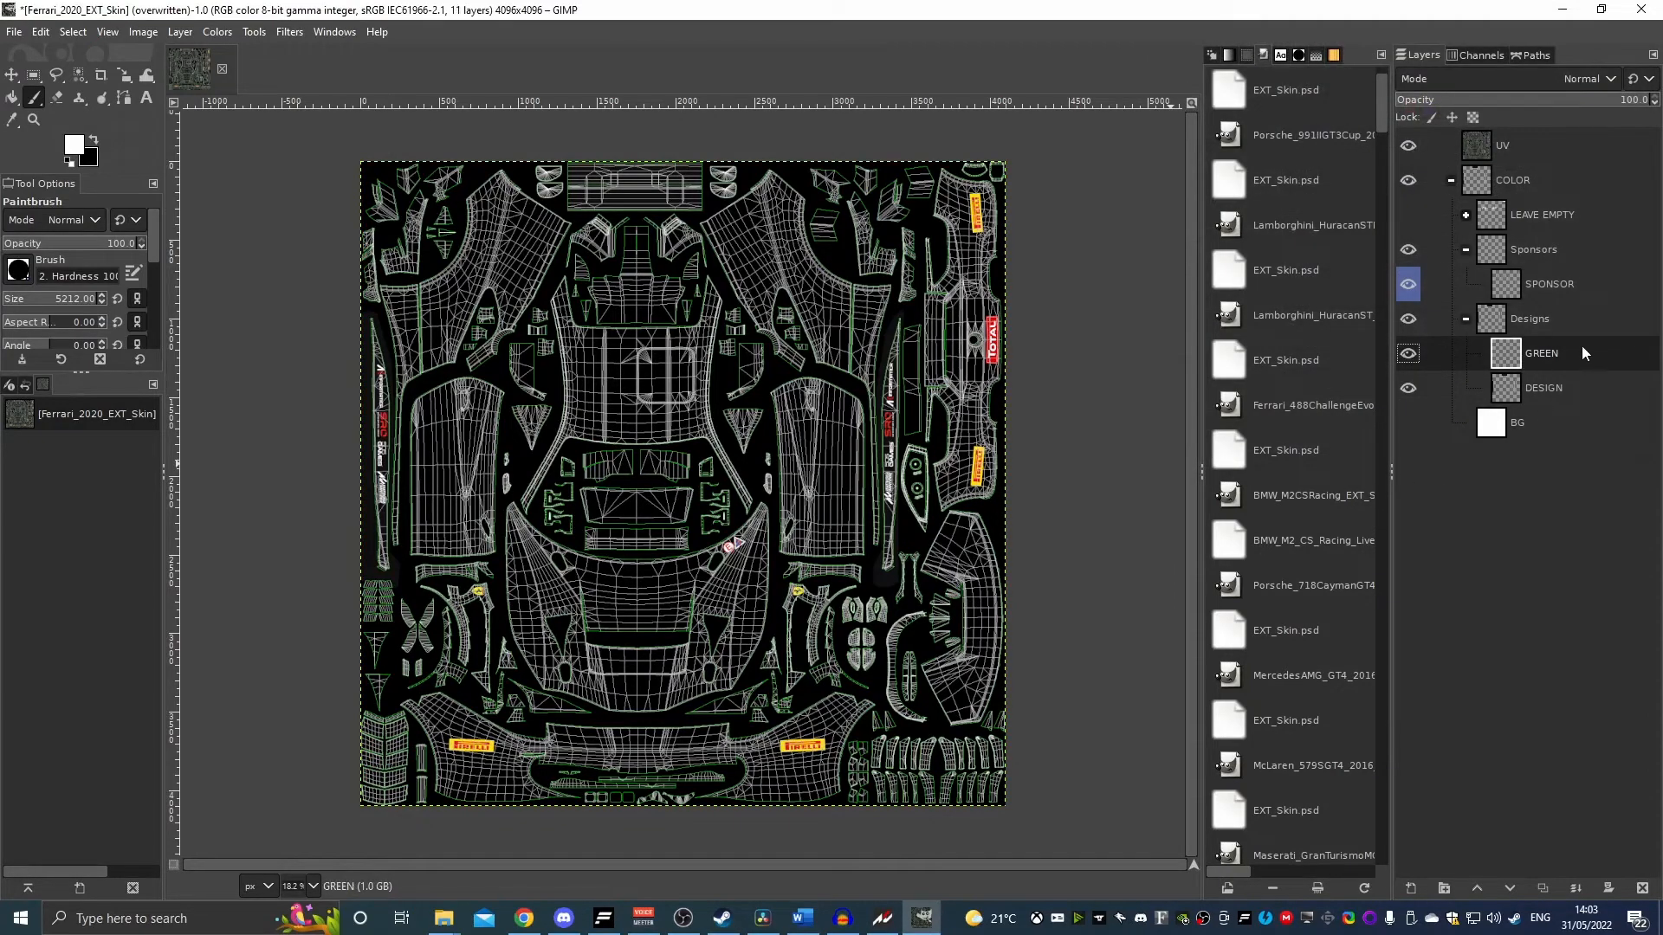
Set the foreground colour to green 3bad61 and the paintbrush size to 275
{"action": "left_click", "coordinate": [74, 146]}
{"action": "left_click", "coordinate": [654, 314]}
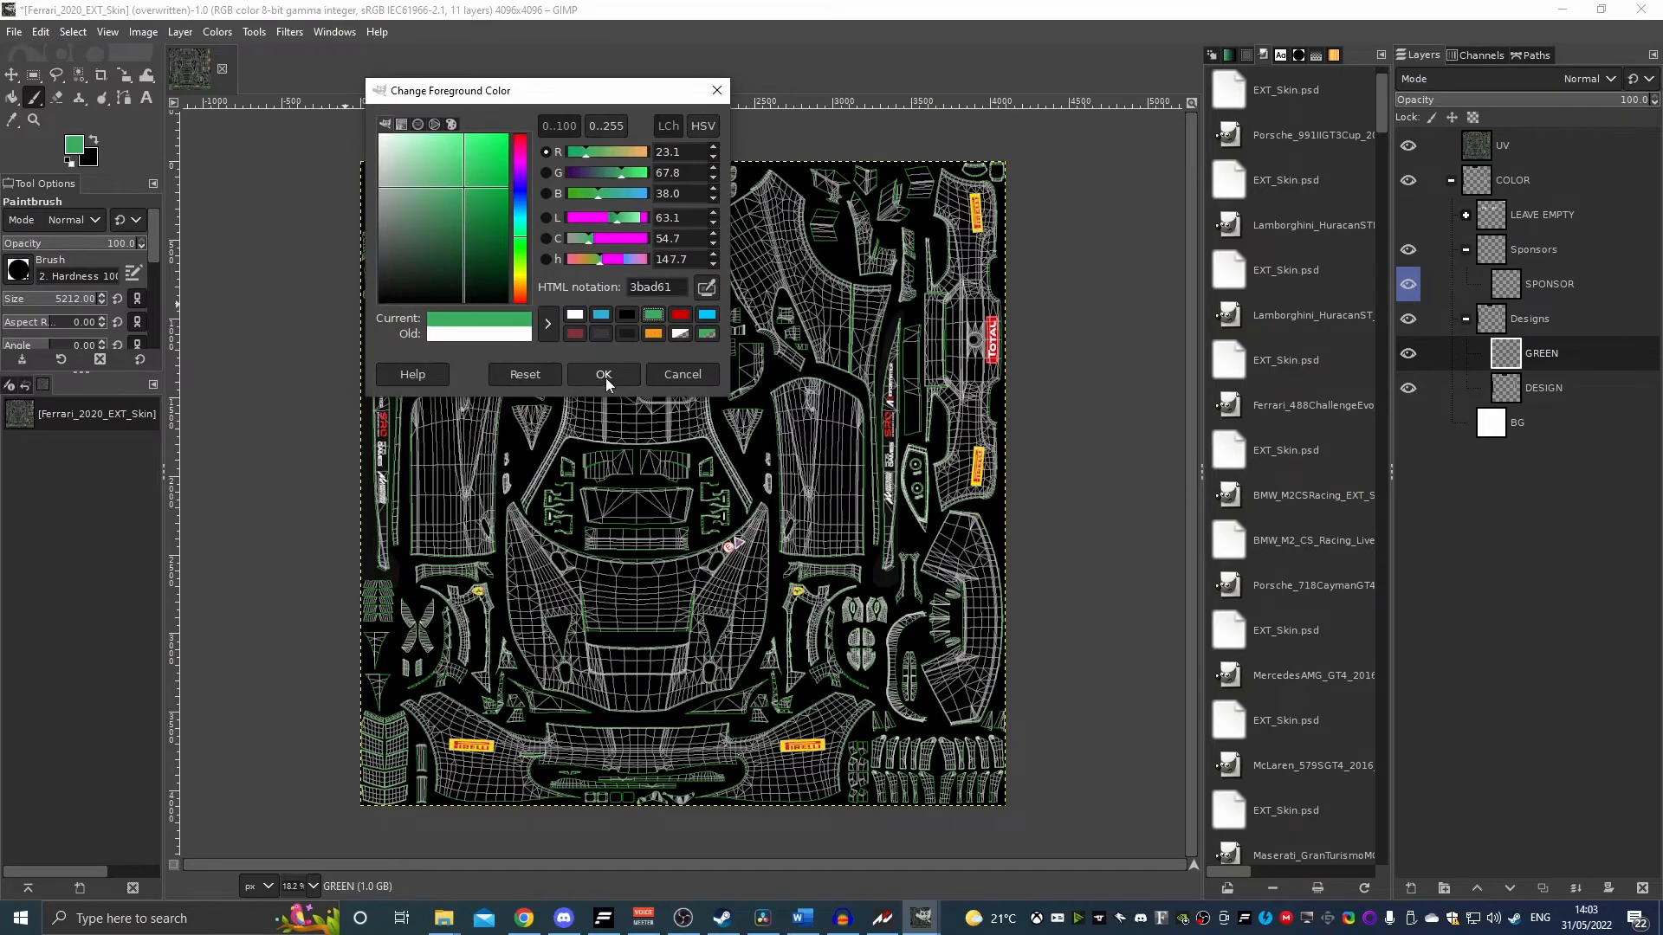
{"action": "left_click", "coordinate": [605, 376]}
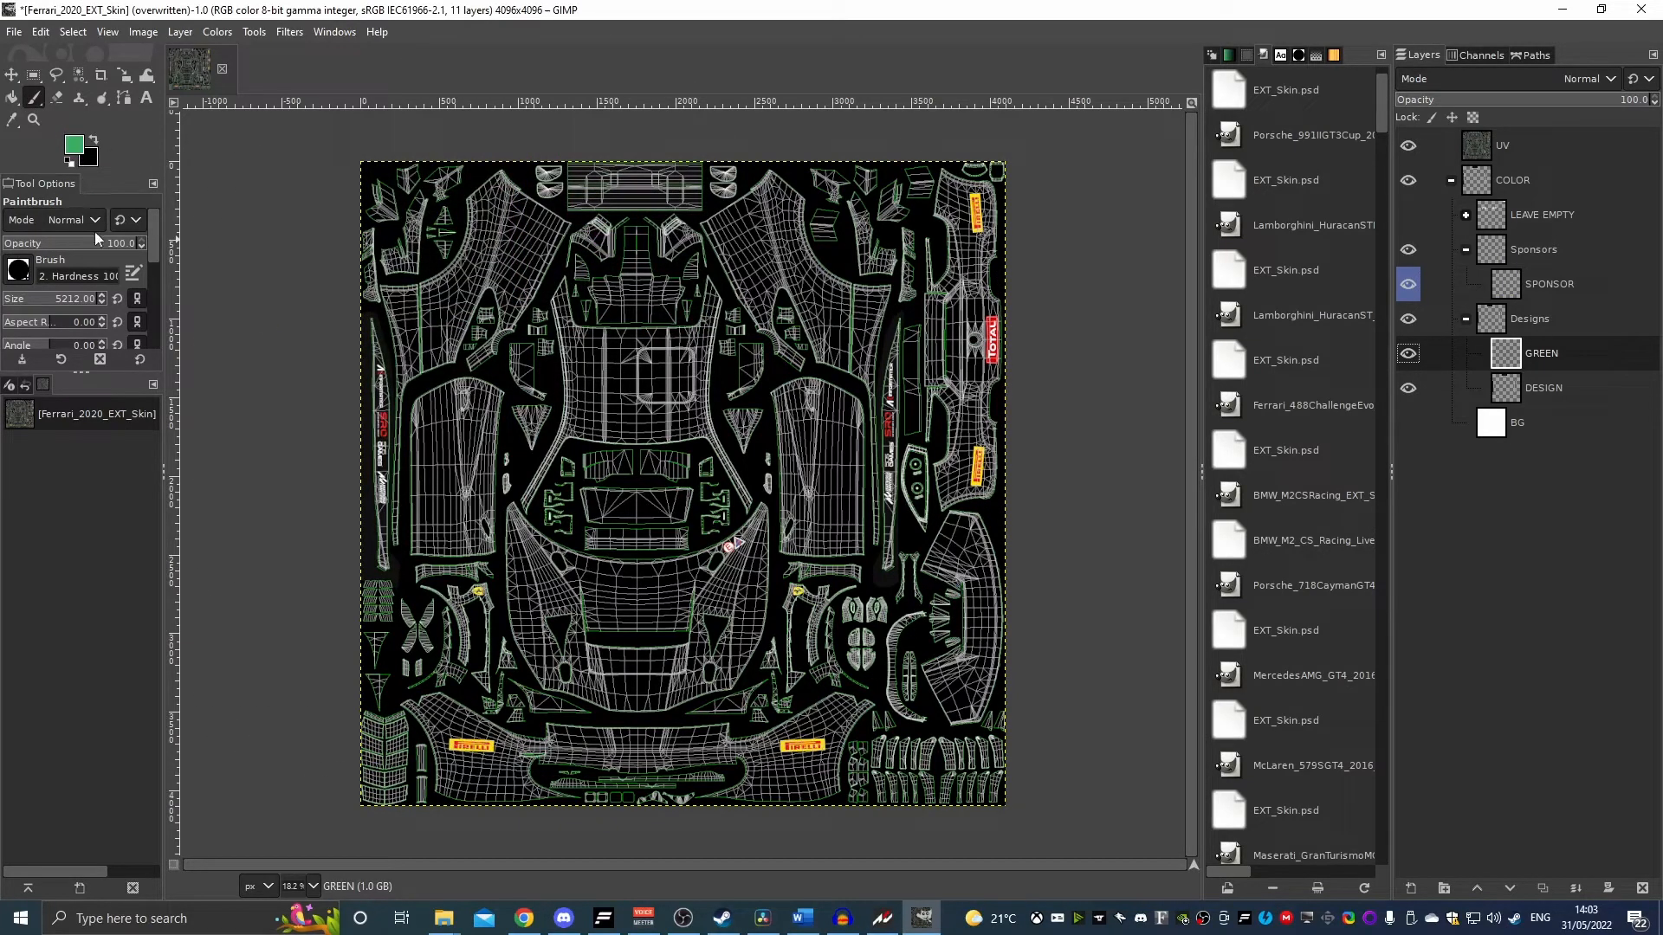
{"action": "left_click_drag", "start_coordinate": [78, 299], "coordinate": [57, 299]}
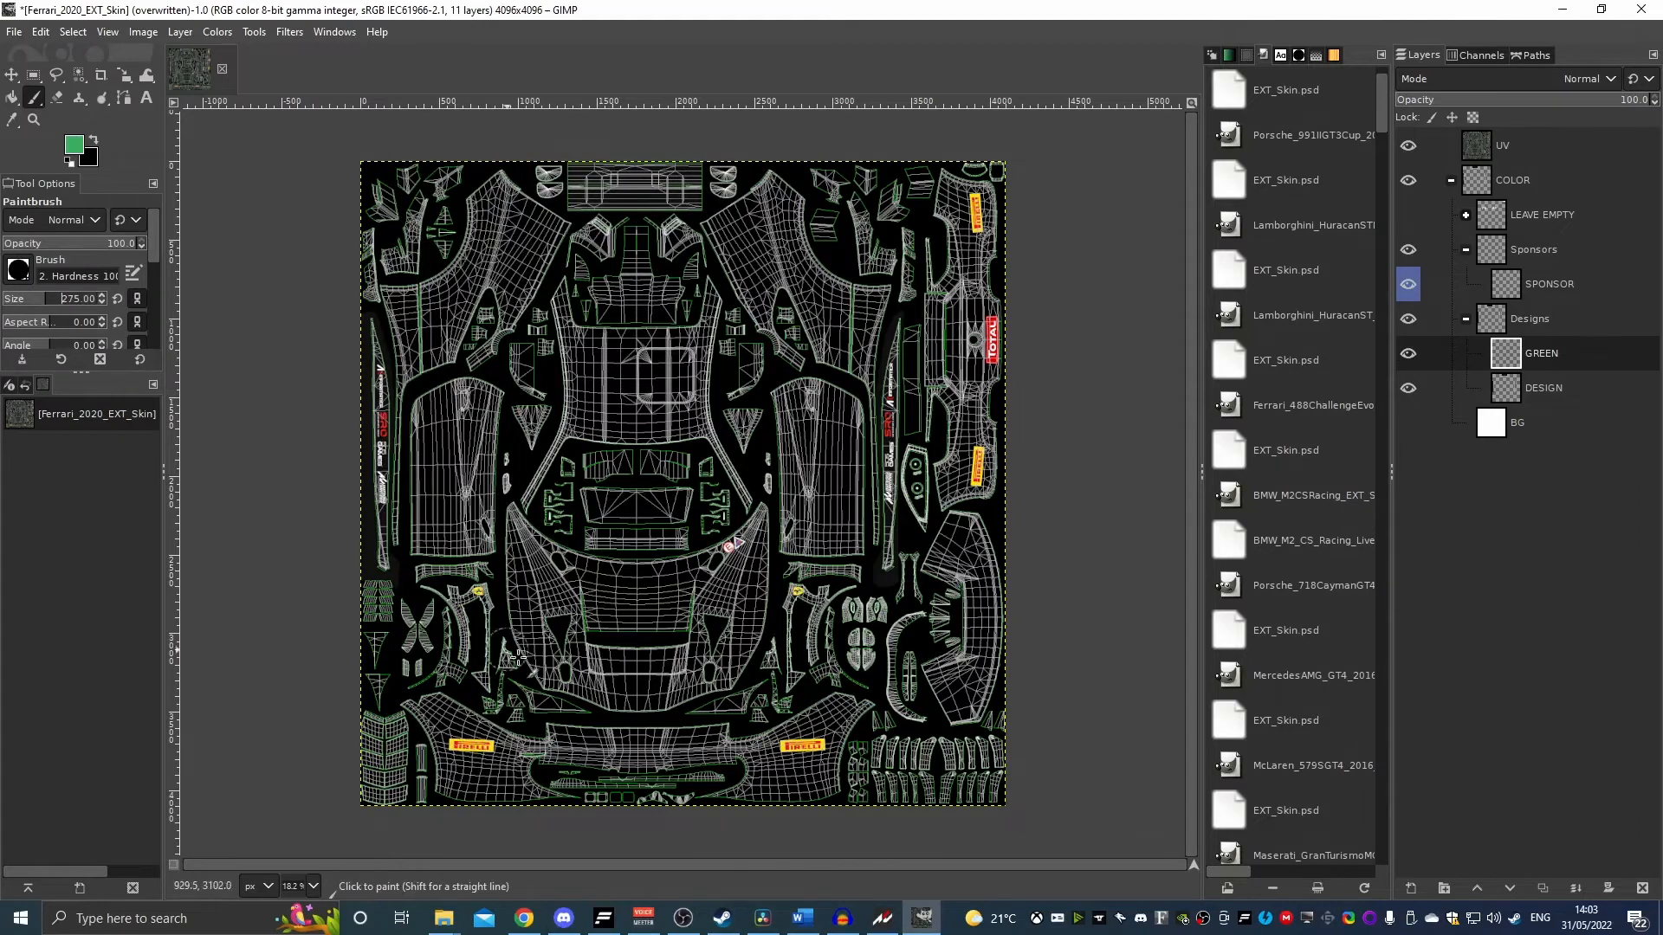
Examine the bonnet, roof and door areas of the Ferrari wireframe up close
{"action": "scroll", "coordinate": [622, 739], "scroll_direction": "up", "scroll_amount": 3}
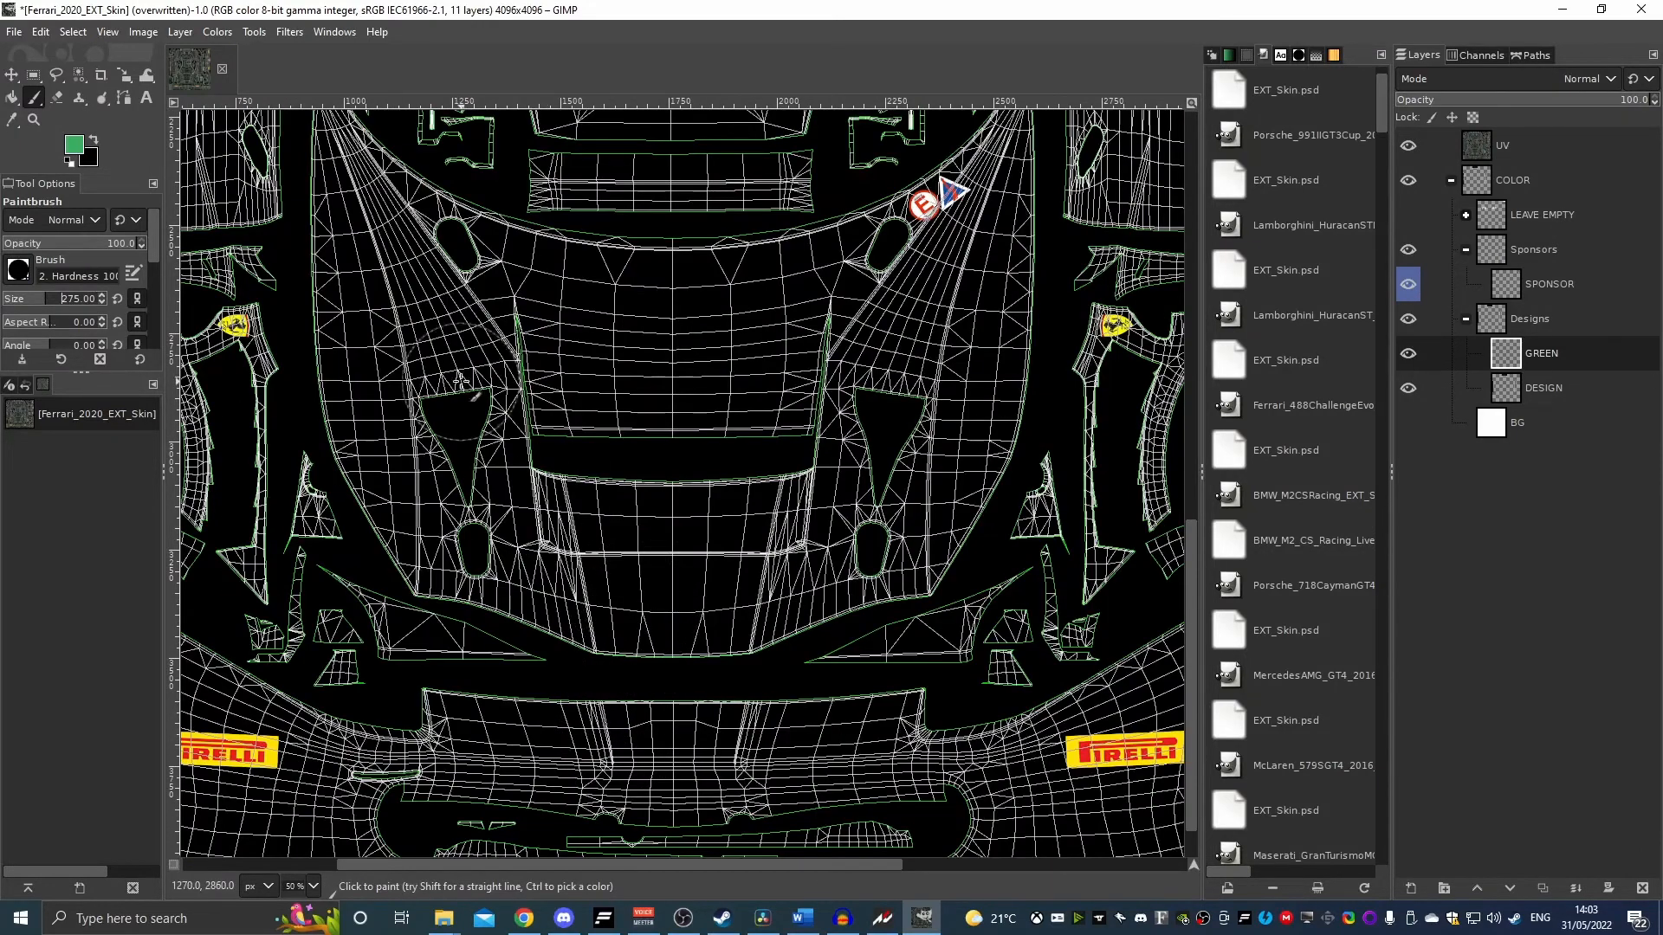
{"action": "scroll", "coordinate": [646, 582], "scroll_direction": "down", "scroll_amount": 2}
{"action": "scroll", "coordinate": [647, 579], "scroll_direction": "down", "scroll_amount": 1}
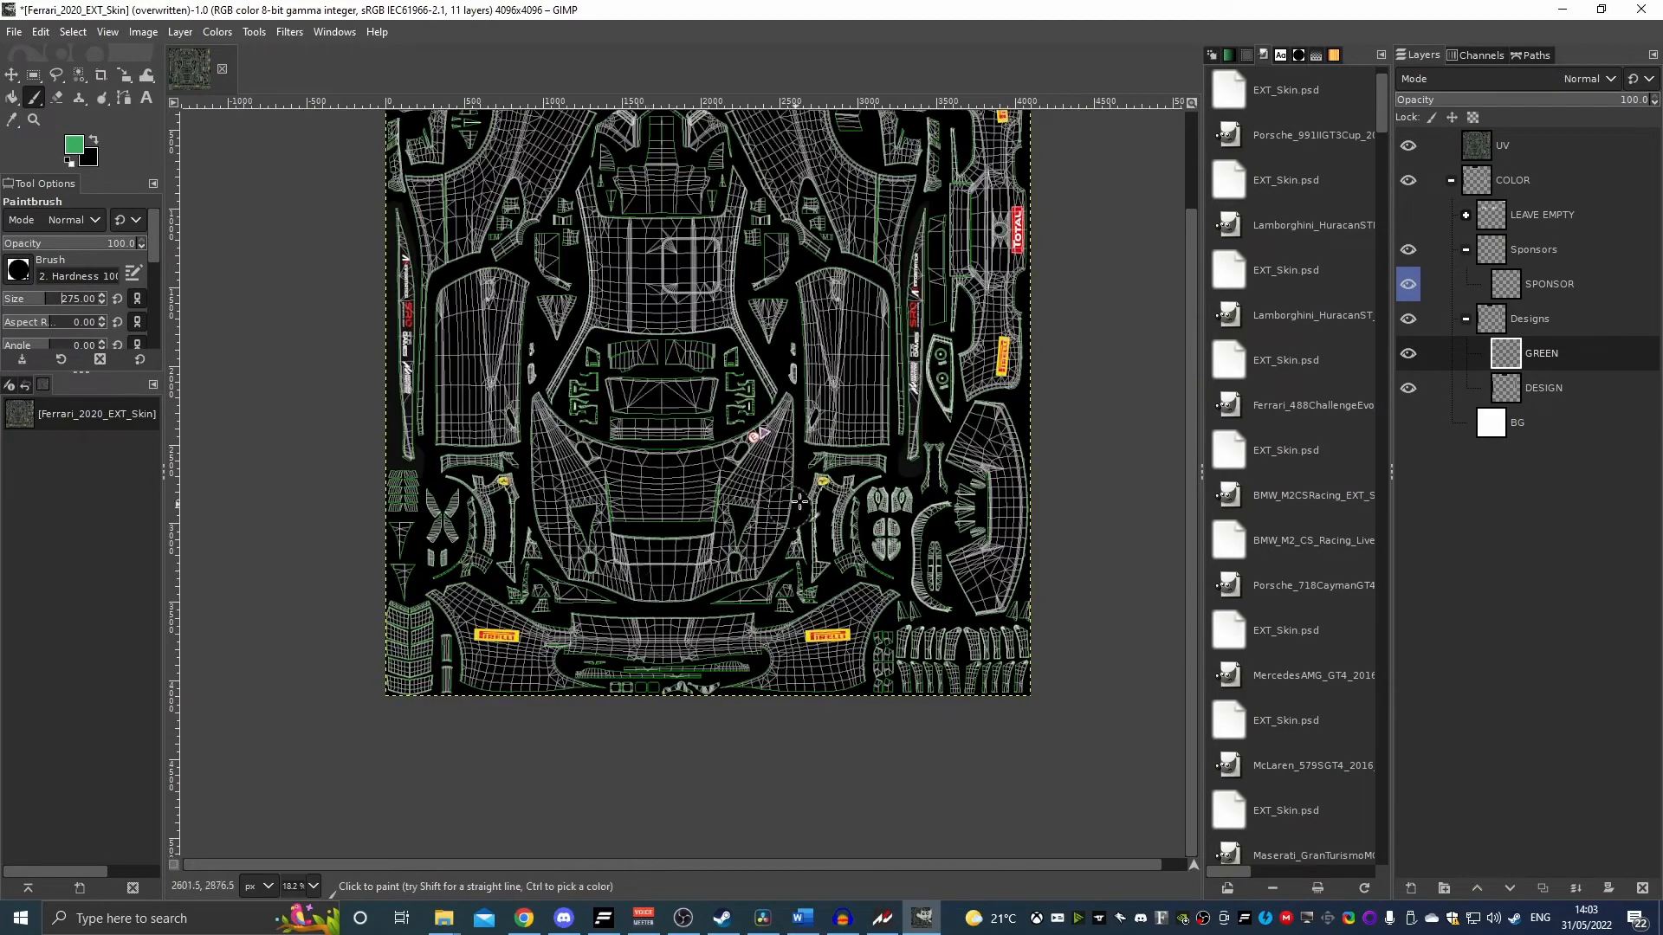
{"action": "scroll", "coordinate": [695, 561], "scroll_direction": "up", "scroll_amount": 1}
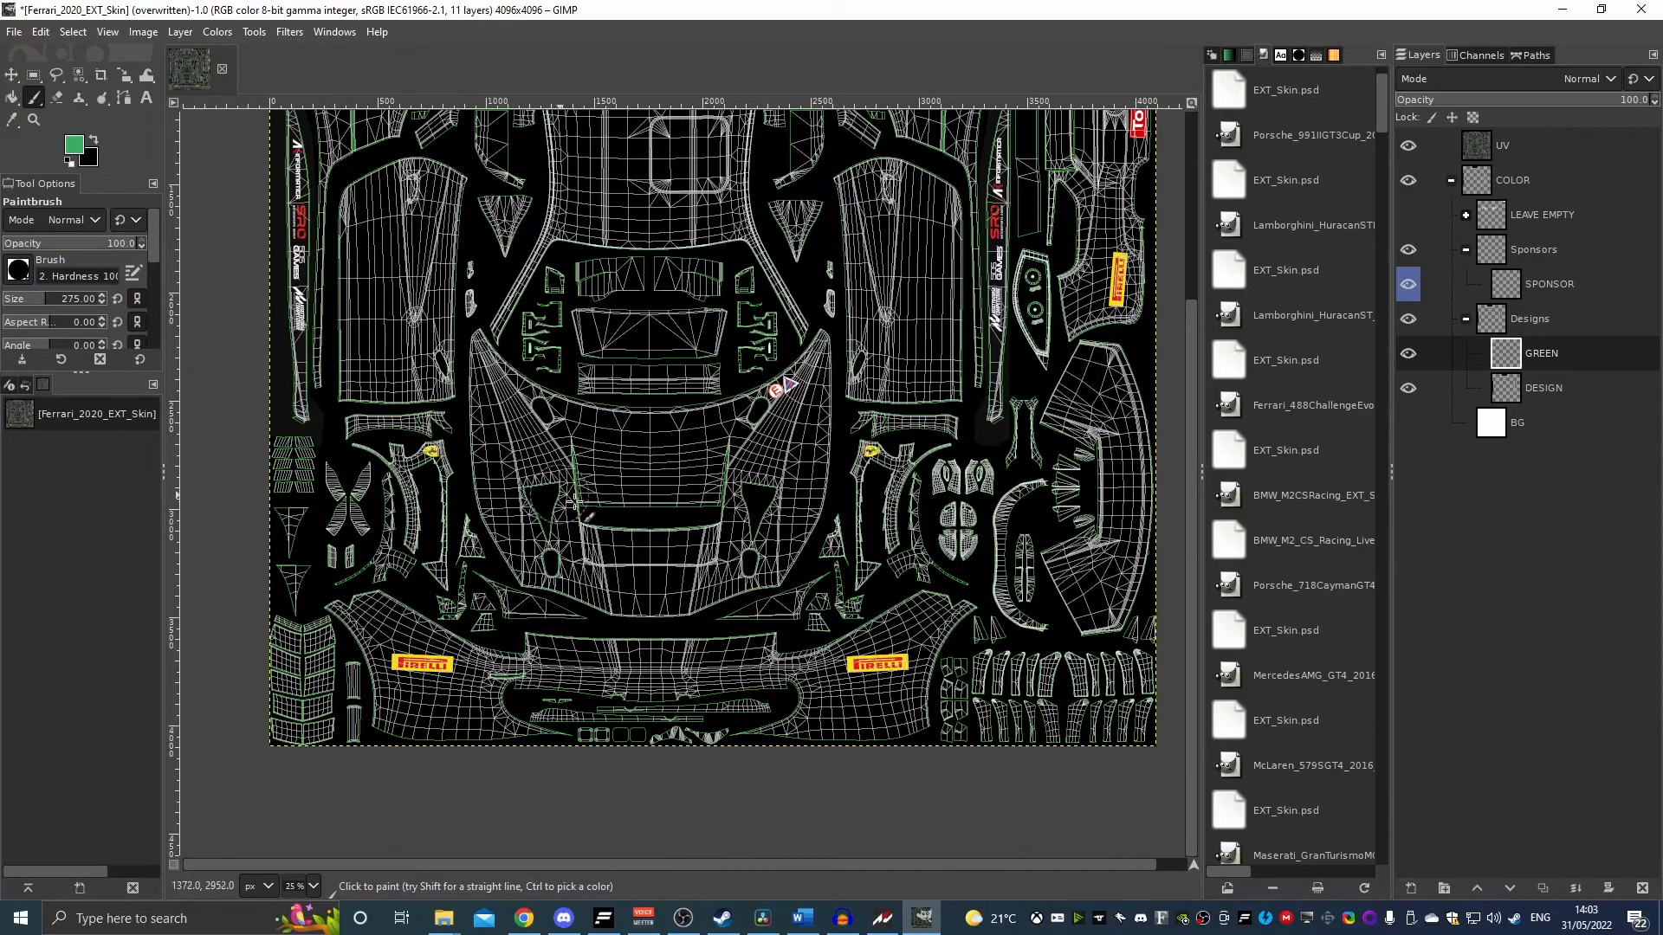
{"action": "scroll", "coordinate": [553, 489], "scroll_direction": "down", "scroll_amount": 1}
{"action": "scroll", "coordinate": [671, 318], "scroll_direction": "up", "scroll_amount": 2}
{"action": "scroll", "coordinate": [650, 459], "scroll_direction": "down", "scroll_amount": 1}
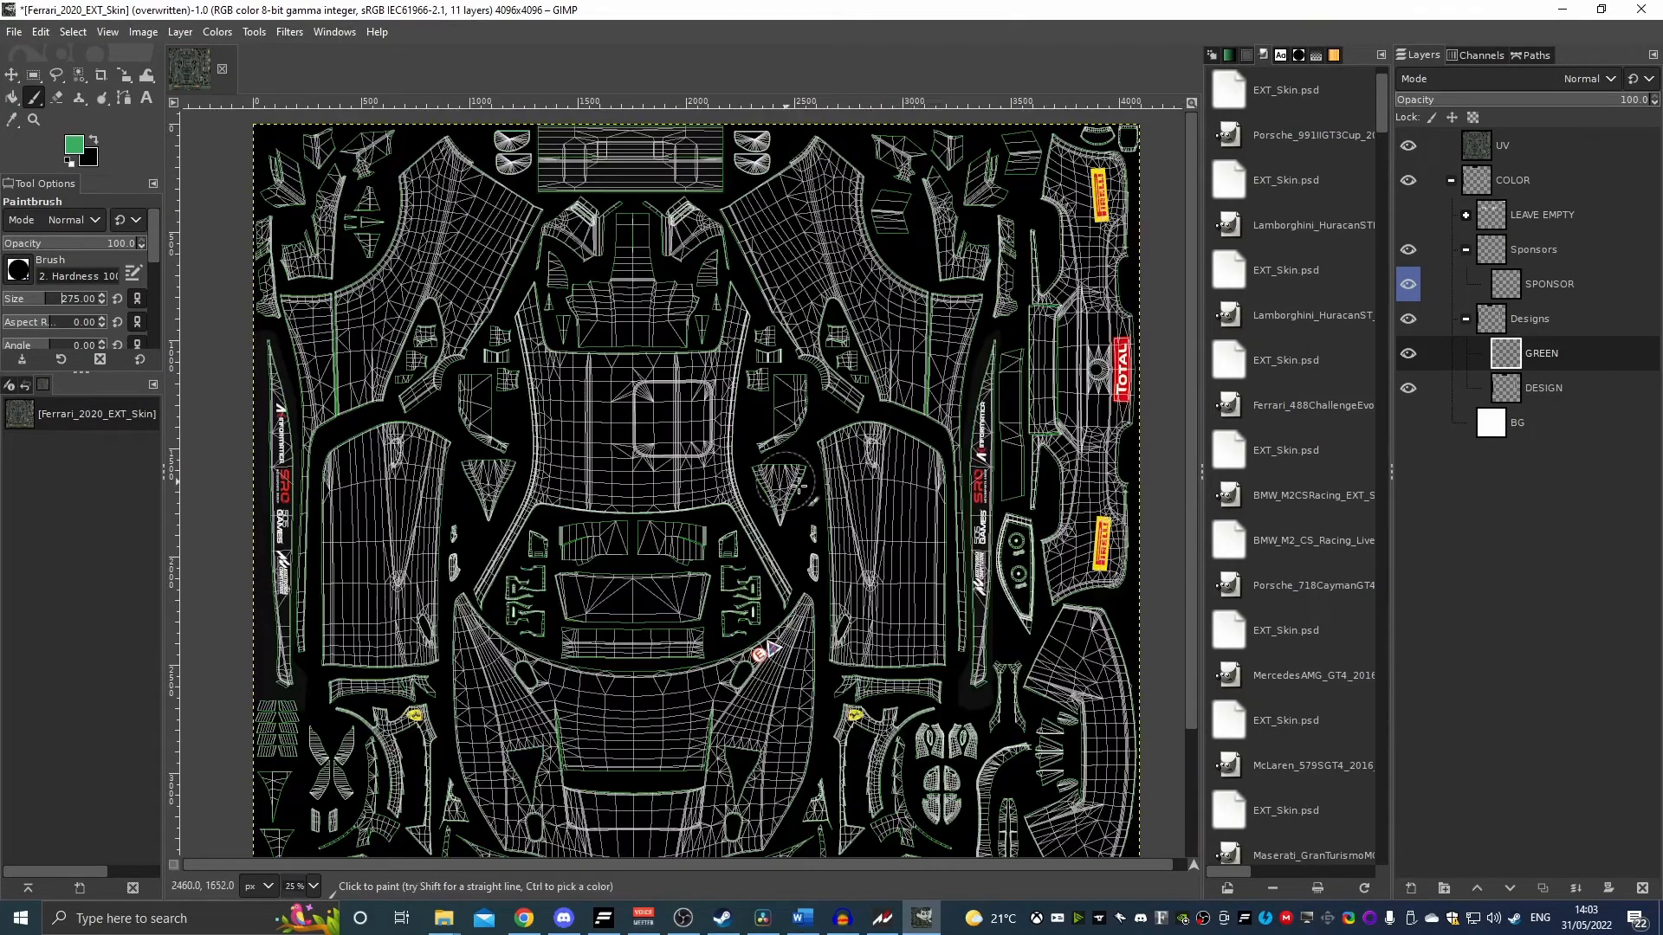
{"action": "scroll", "coordinate": [892, 545], "scroll_direction": "up", "scroll_amount": 1}
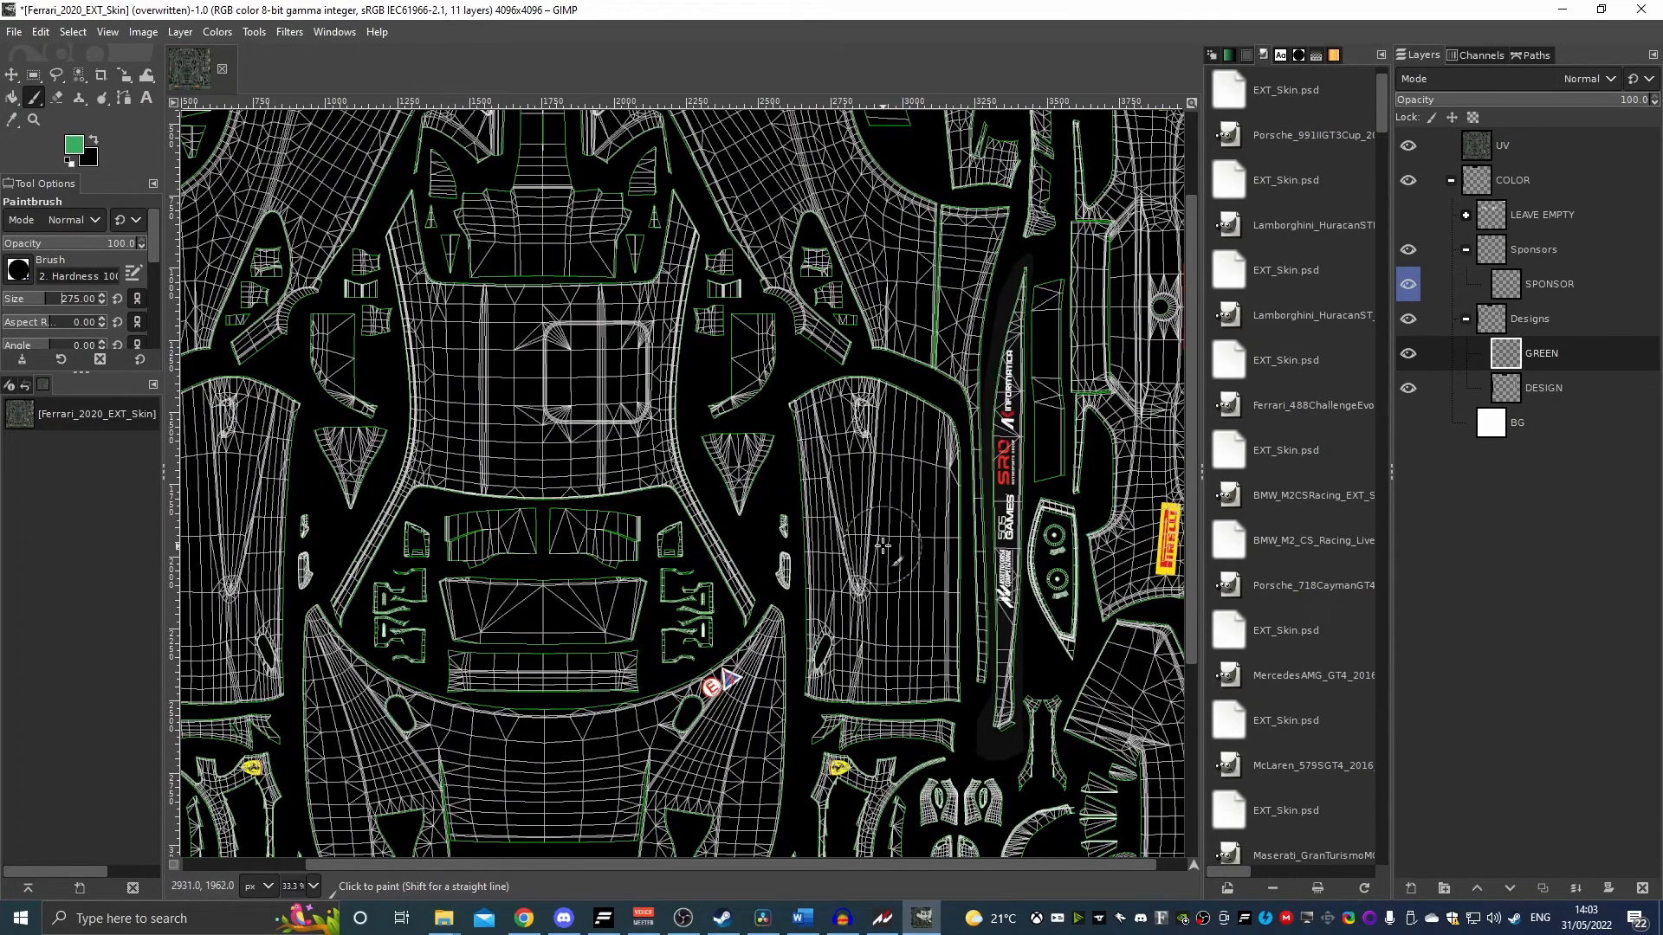
Paint the Ferrari's bonnet area on the wireframe with the green brush on the GREEN layer
{"action": "scroll", "coordinate": [880, 546], "scroll_direction": "down", "scroll_amount": 1}
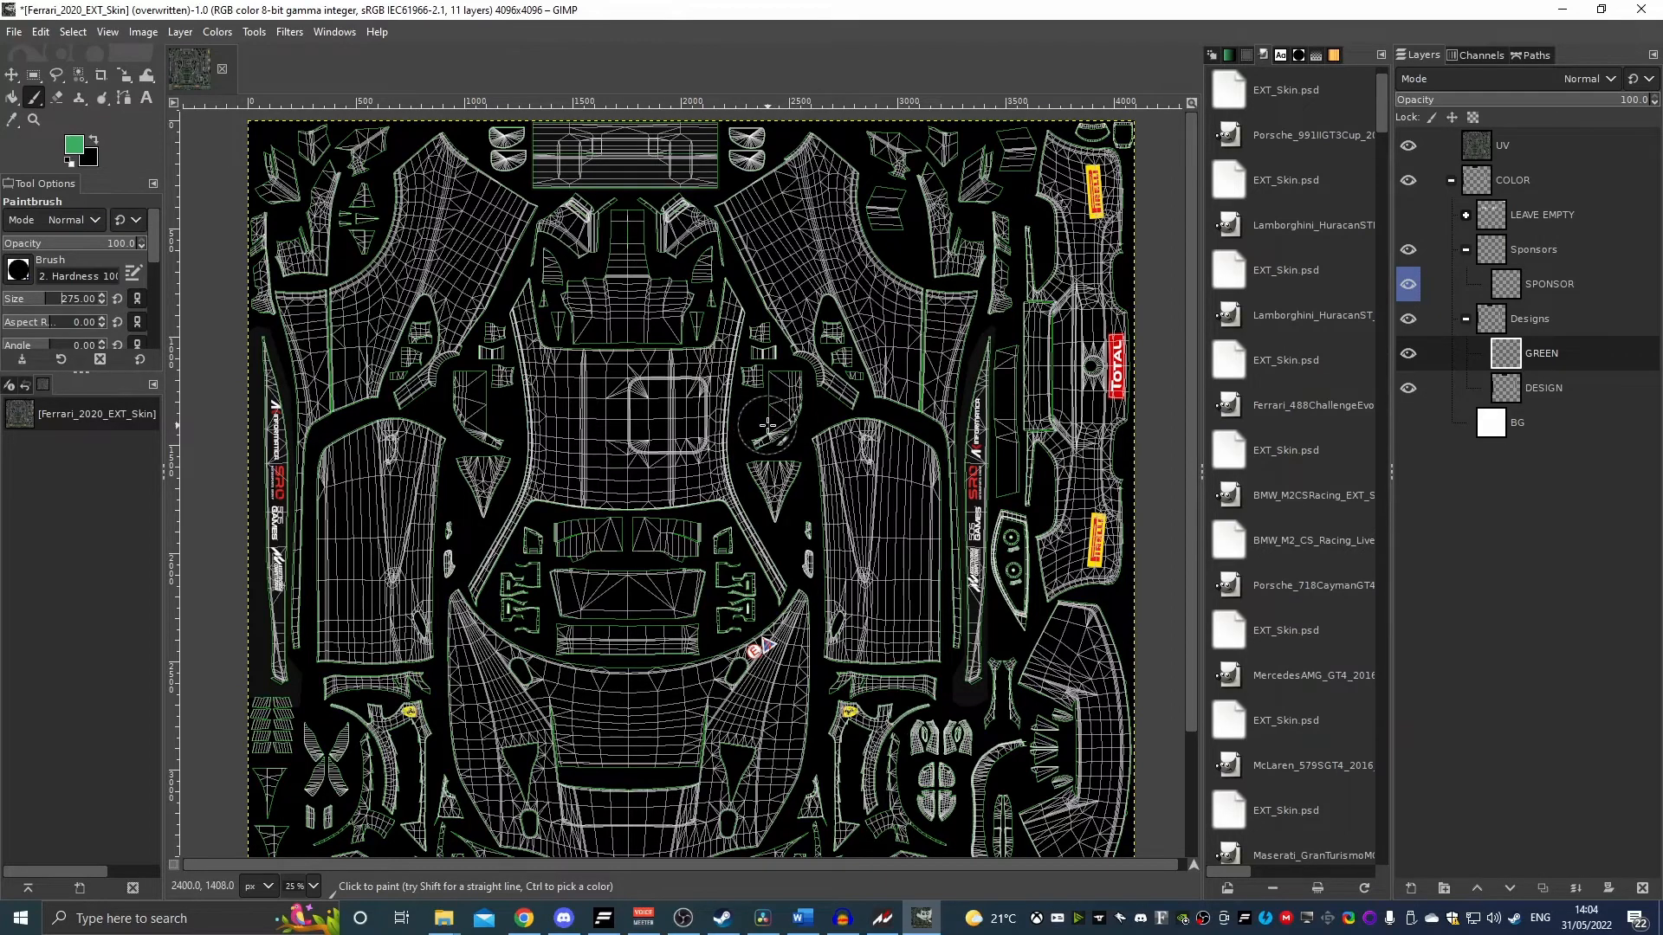
{"action": "scroll", "coordinate": [768, 425], "scroll_direction": "down", "scroll_amount": 2}
{"action": "scroll", "coordinate": [827, 497], "scroll_direction": "up", "scroll_amount": 3}
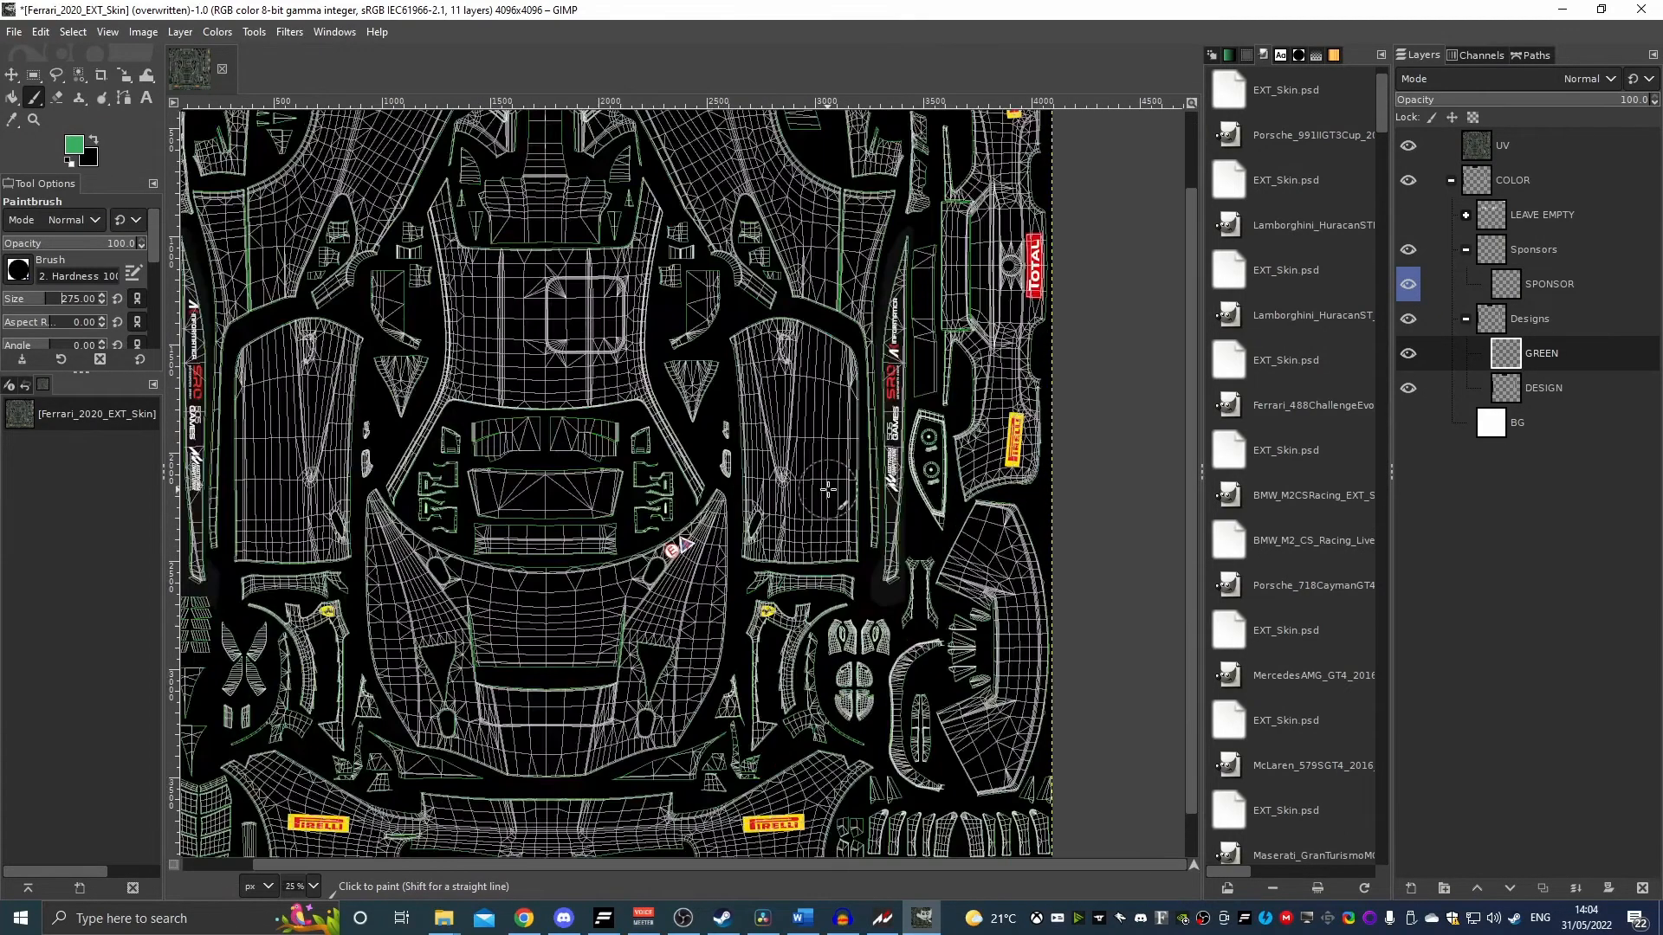
{"action": "scroll", "coordinate": [827, 496], "scroll_direction": "up", "scroll_amount": 1}
{"action": "scroll", "coordinate": [830, 456], "scroll_direction": "down", "scroll_amount": 1}
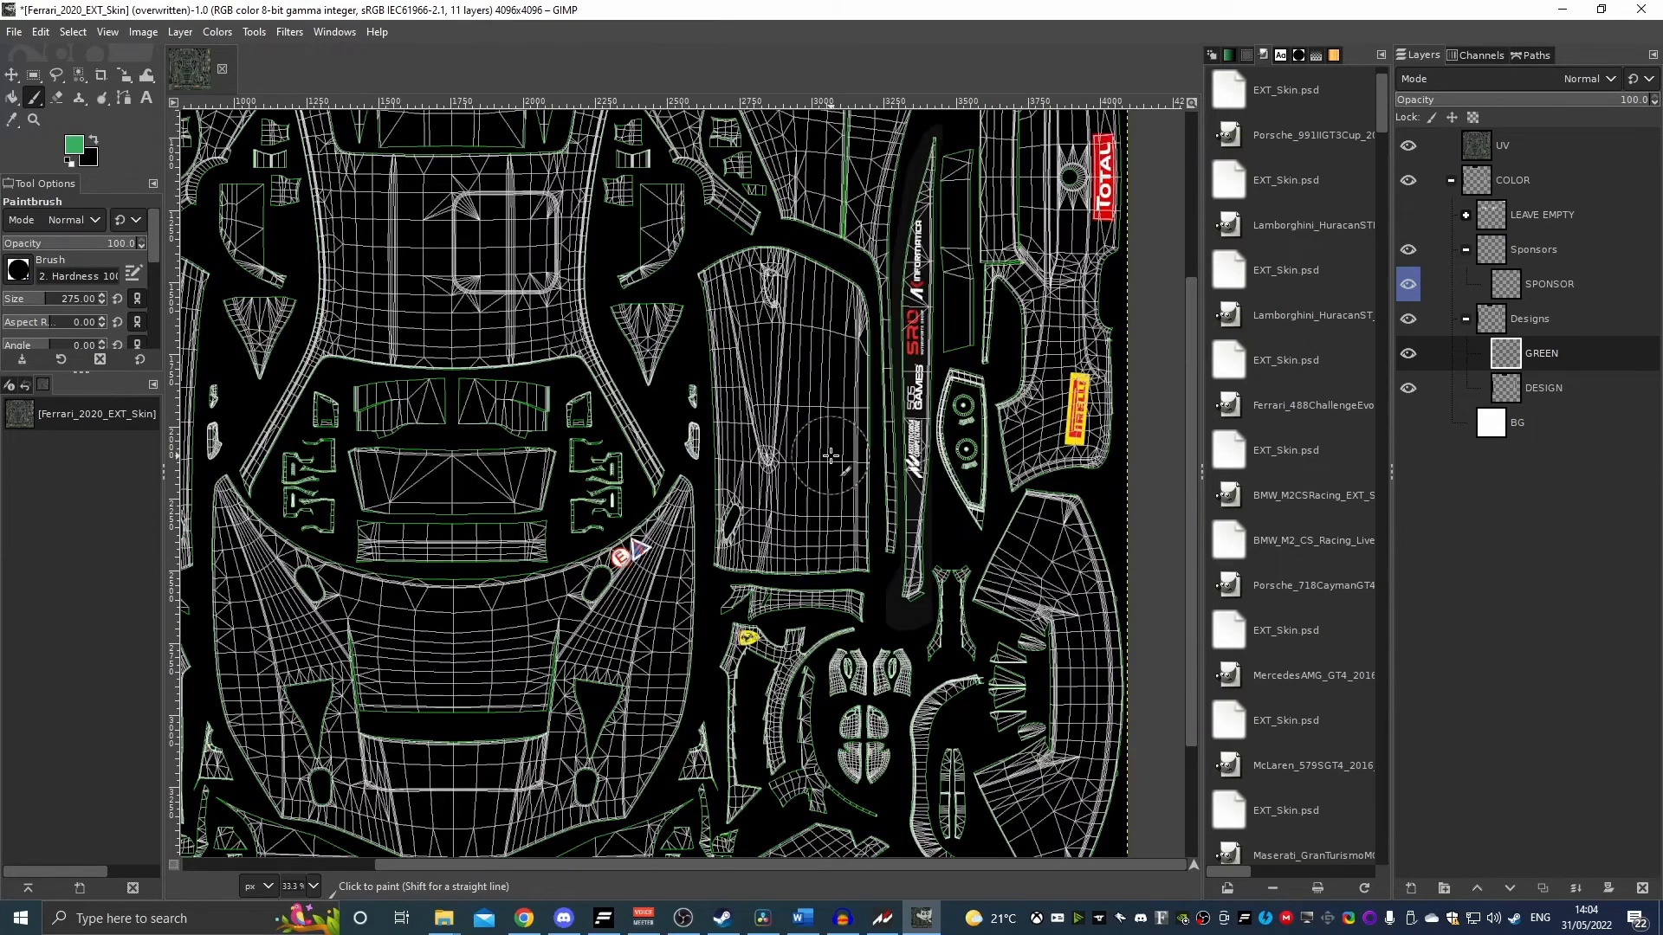
{"action": "scroll", "coordinate": [830, 456], "scroll_direction": "up", "scroll_amount": 1}
{"action": "scroll", "coordinate": [830, 456], "scroll_direction": "down", "scroll_amount": 3}
{"action": "scroll", "coordinate": [610, 660], "scroll_direction": "up", "scroll_amount": 3}
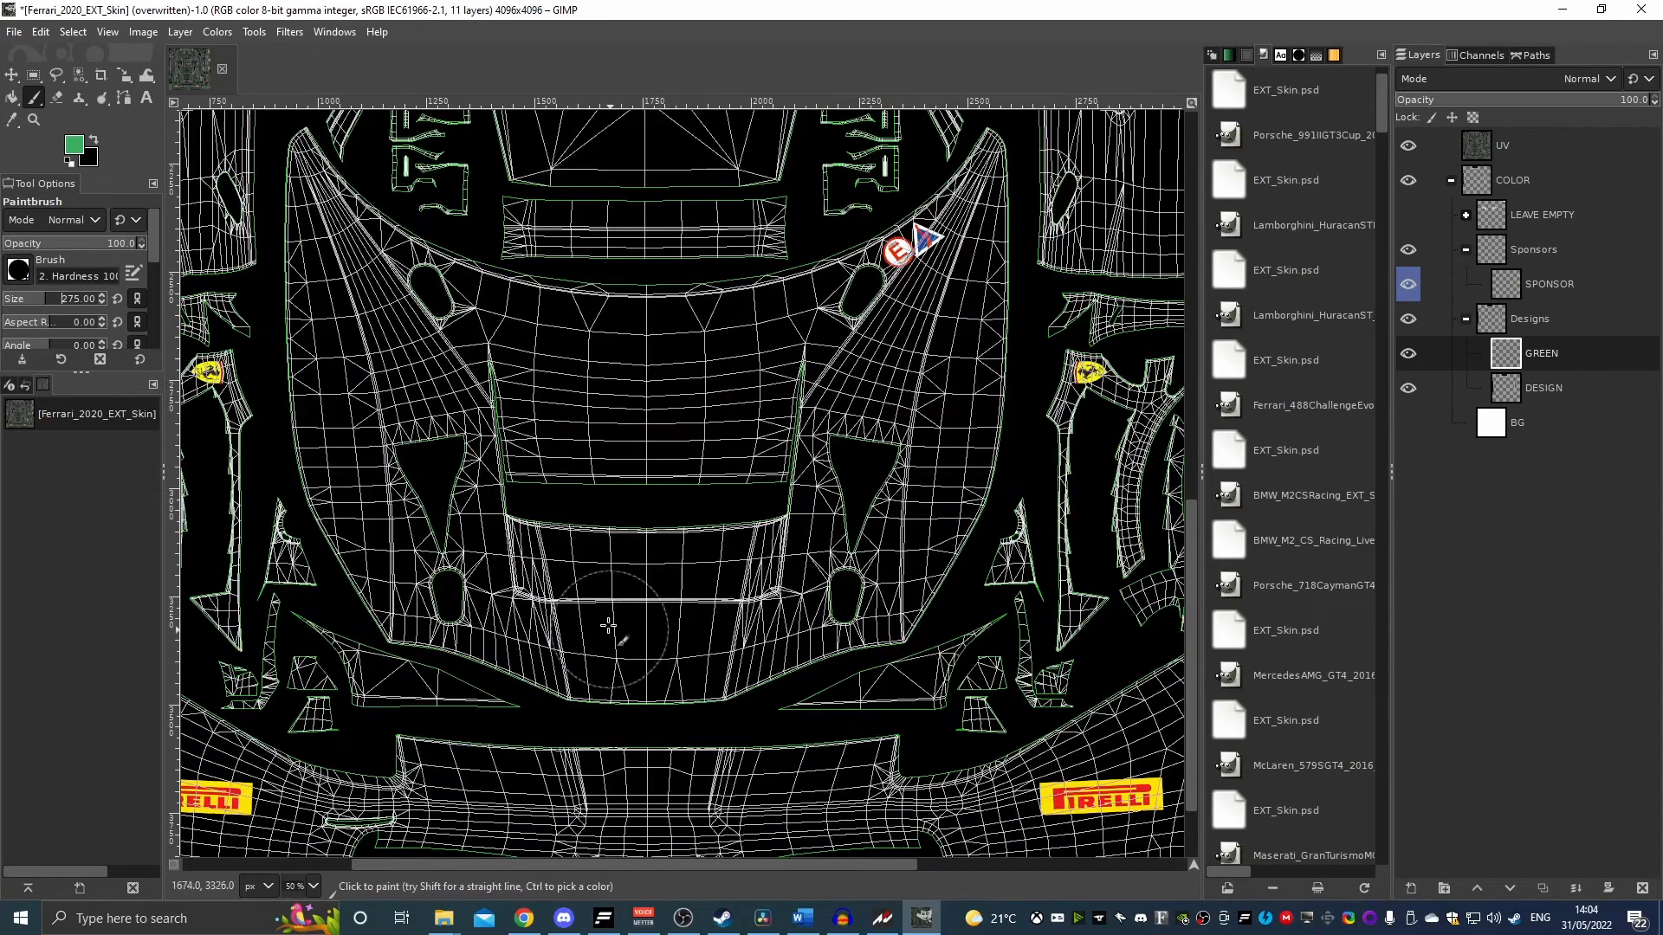
{"action": "mouse_move", "coordinate": [312, 229]}
{"action": "left_mouse_down"}
{"action": "mouse_move", "coordinate": [412, 518]}
{"action": "mouse_move", "coordinate": [554, 346]}
{"action": "mouse_move", "coordinate": [649, 641]}
{"action": "mouse_move", "coordinate": [811, 452]}
{"action": "left_mouse_up"}
{"action": "mouse_move", "coordinate": [827, 599]}
{"action": "left_mouse_down"}
{"action": "mouse_move", "coordinate": [905, 286]}
{"action": "mouse_move", "coordinate": [979, 208]}
{"action": "mouse_move", "coordinate": [1009, 364]}
{"action": "left_mouse_up"}
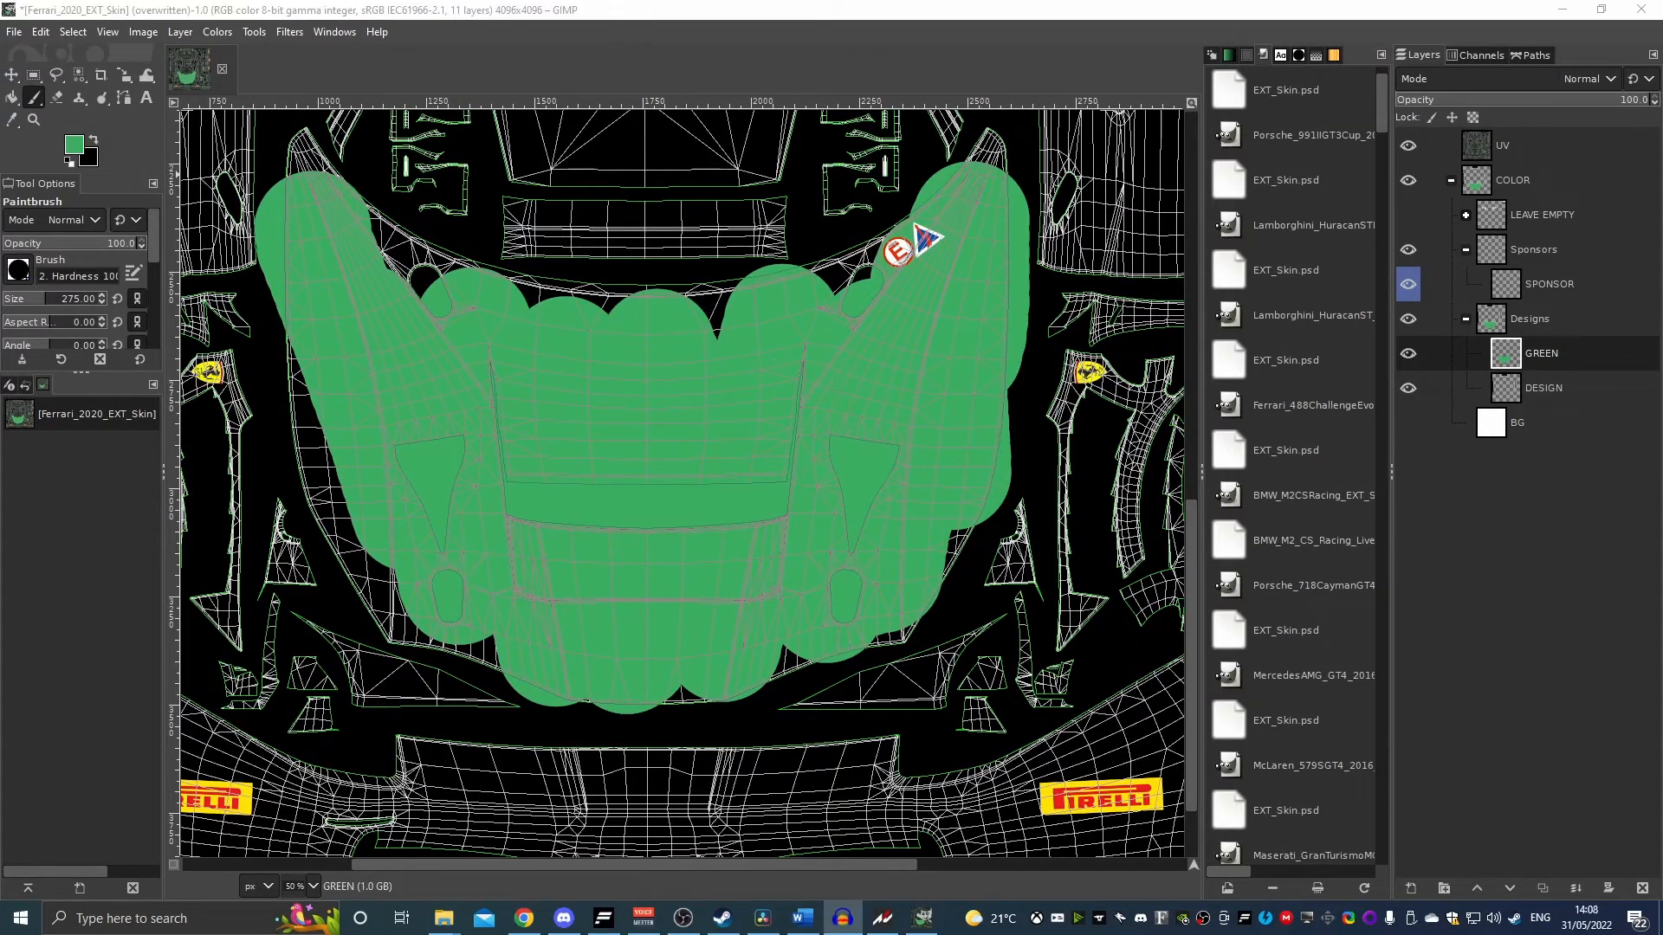
Hide the UV layer and set the image export location to Documents/Assetto Corsa Competizione/Customs/Liveries
{"action": "left_click", "coordinate": [1410, 145]}
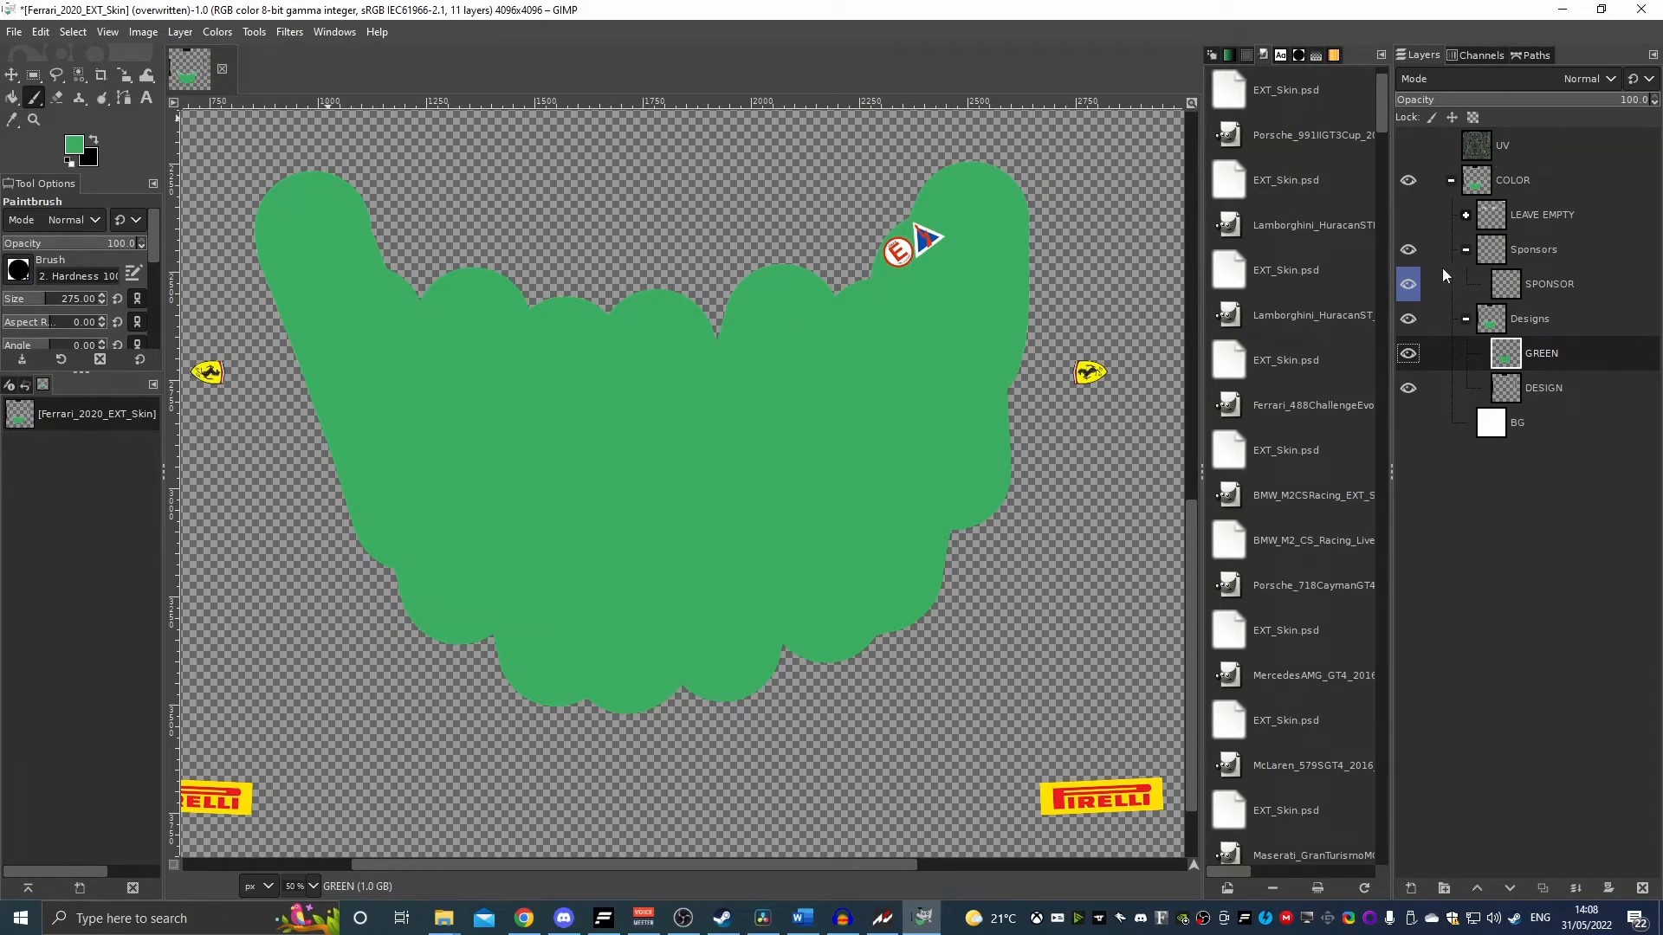
{"action": "left_click", "coordinate": [16, 32]}
{"action": "left_click", "coordinate": [86, 324]}
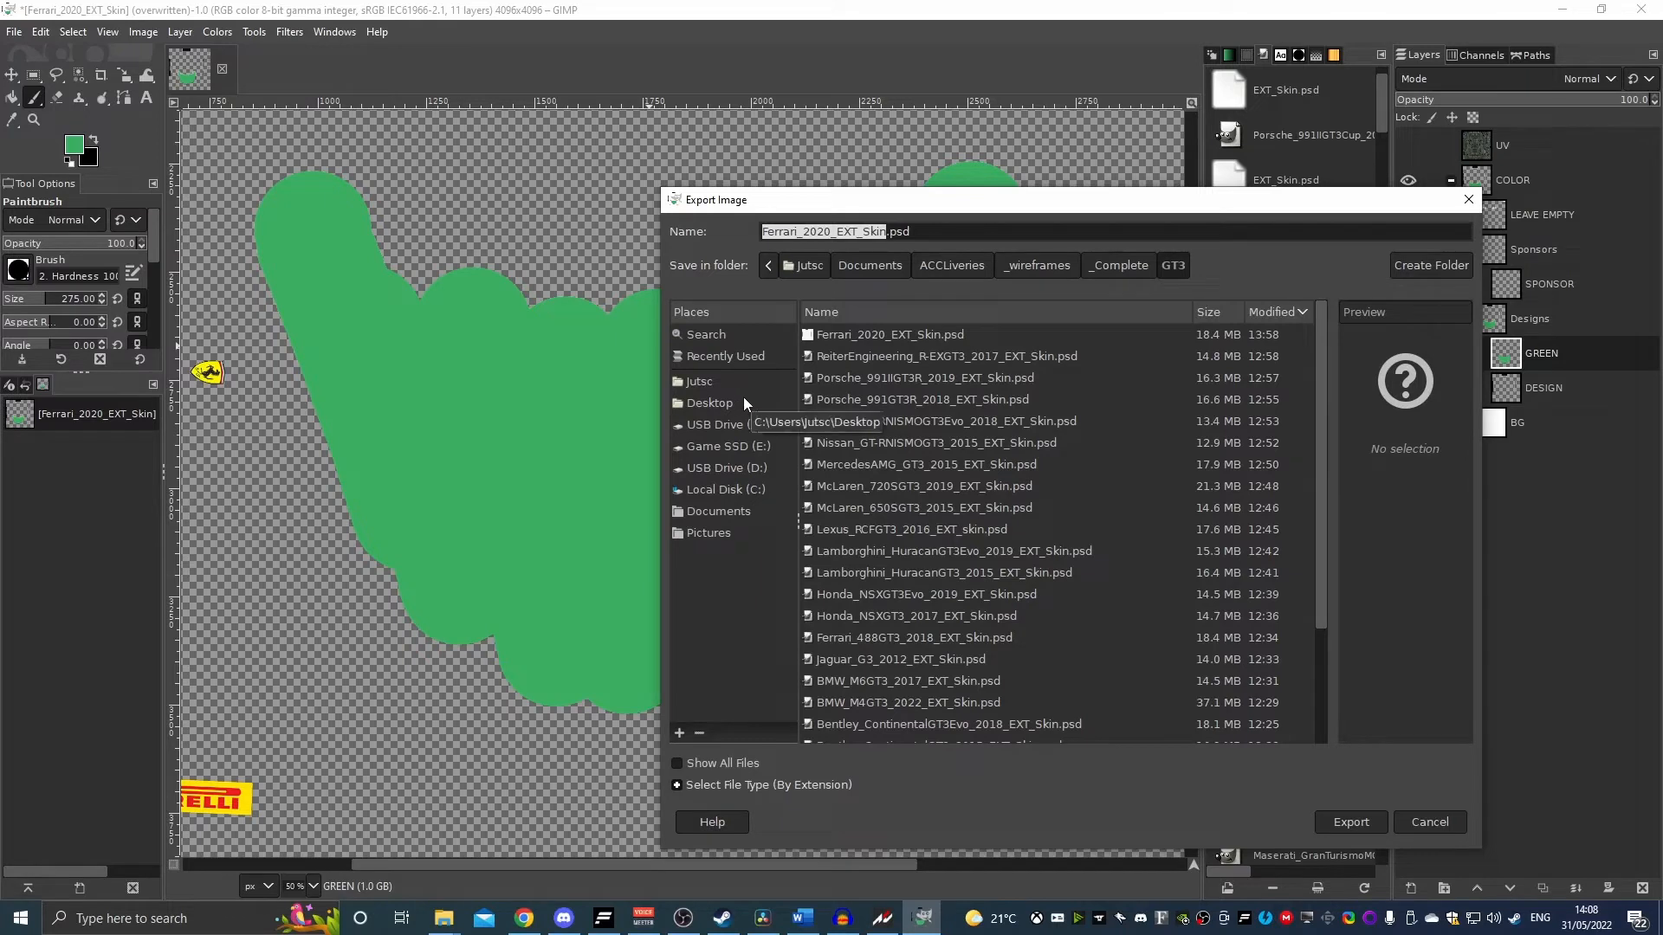
{"action": "left_click", "coordinate": [867, 264]}
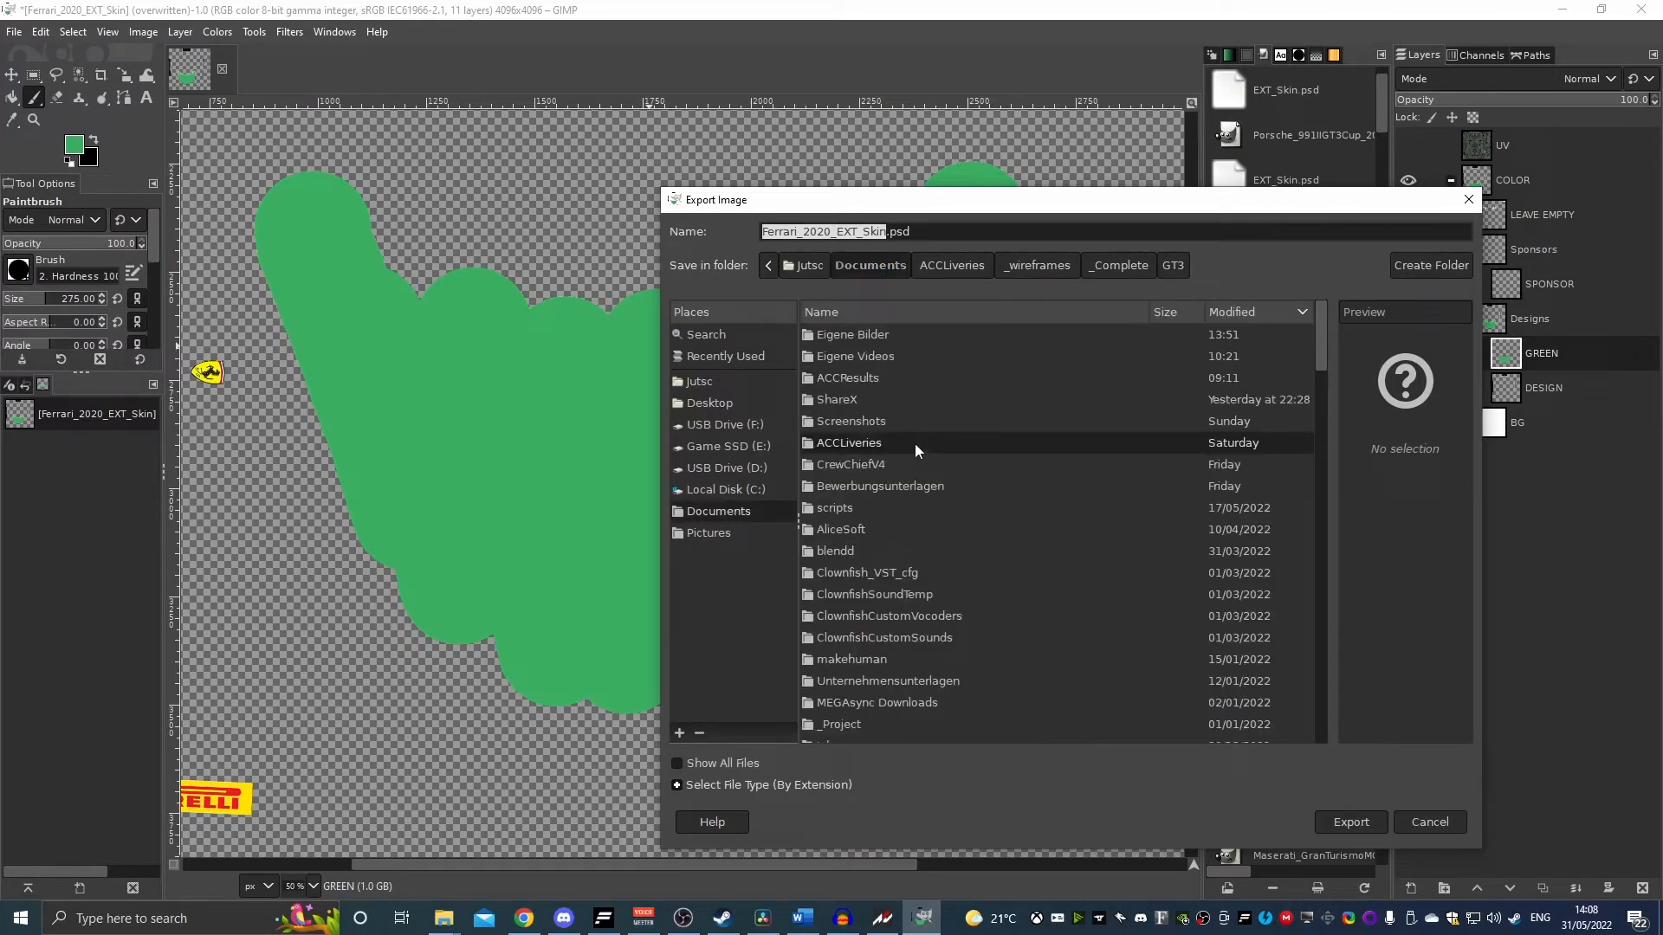
{"action": "left_click", "coordinate": [1081, 314]}
{"action": "double_click", "coordinate": [929, 486]}
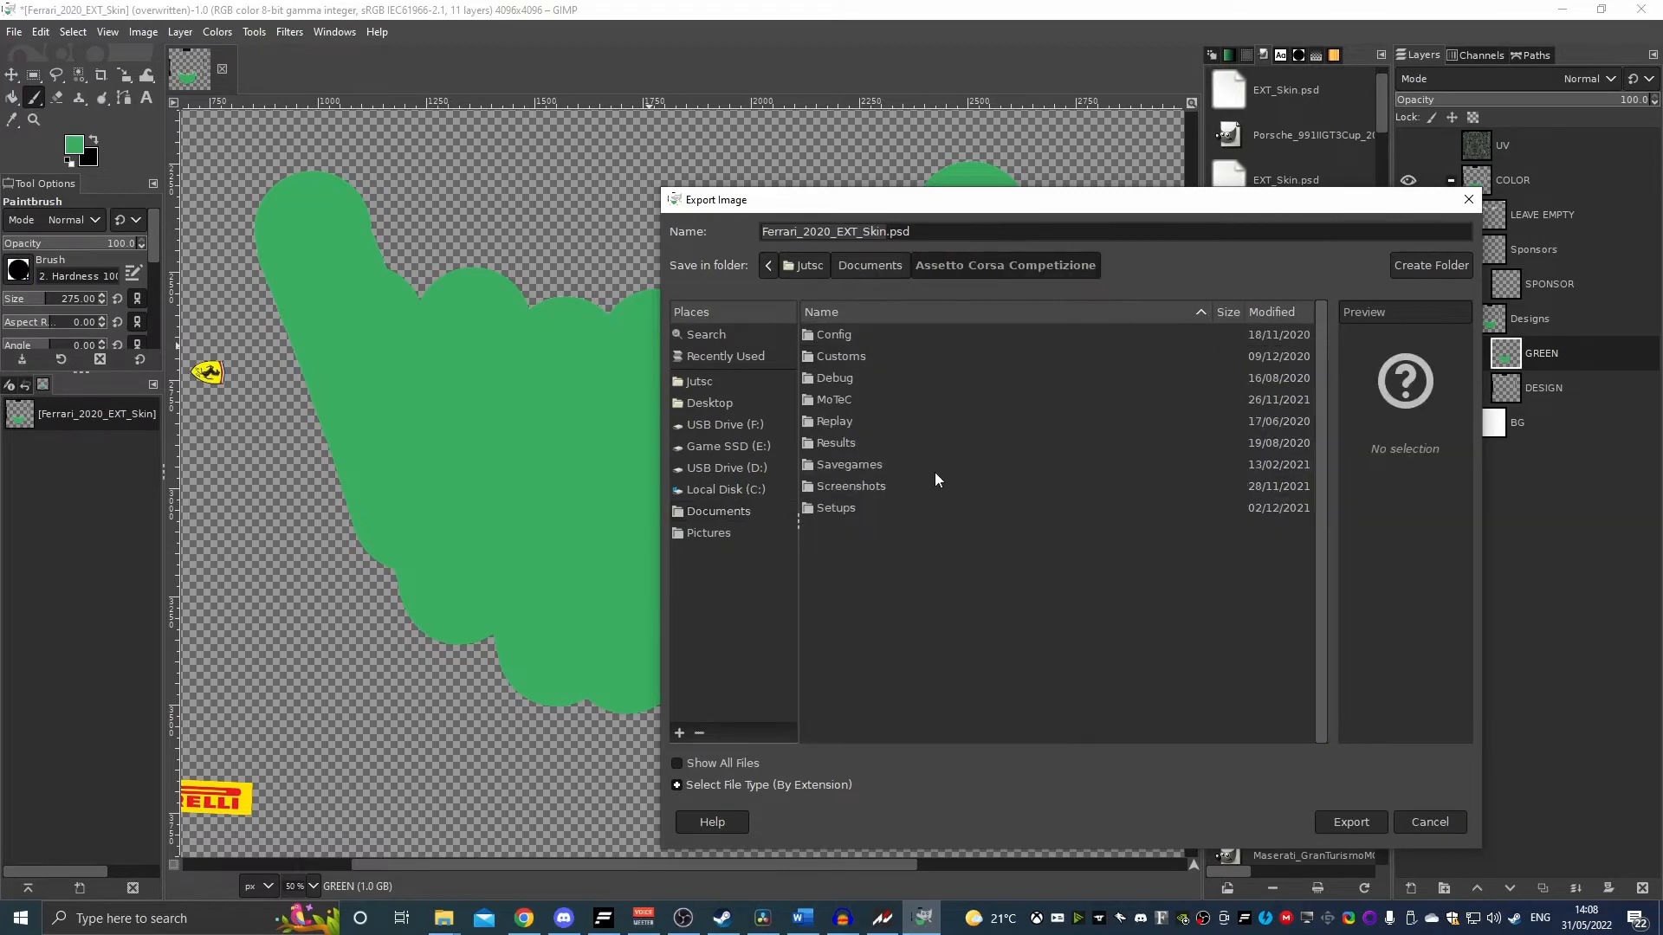
{"action": "double_click", "coordinate": [863, 350]}
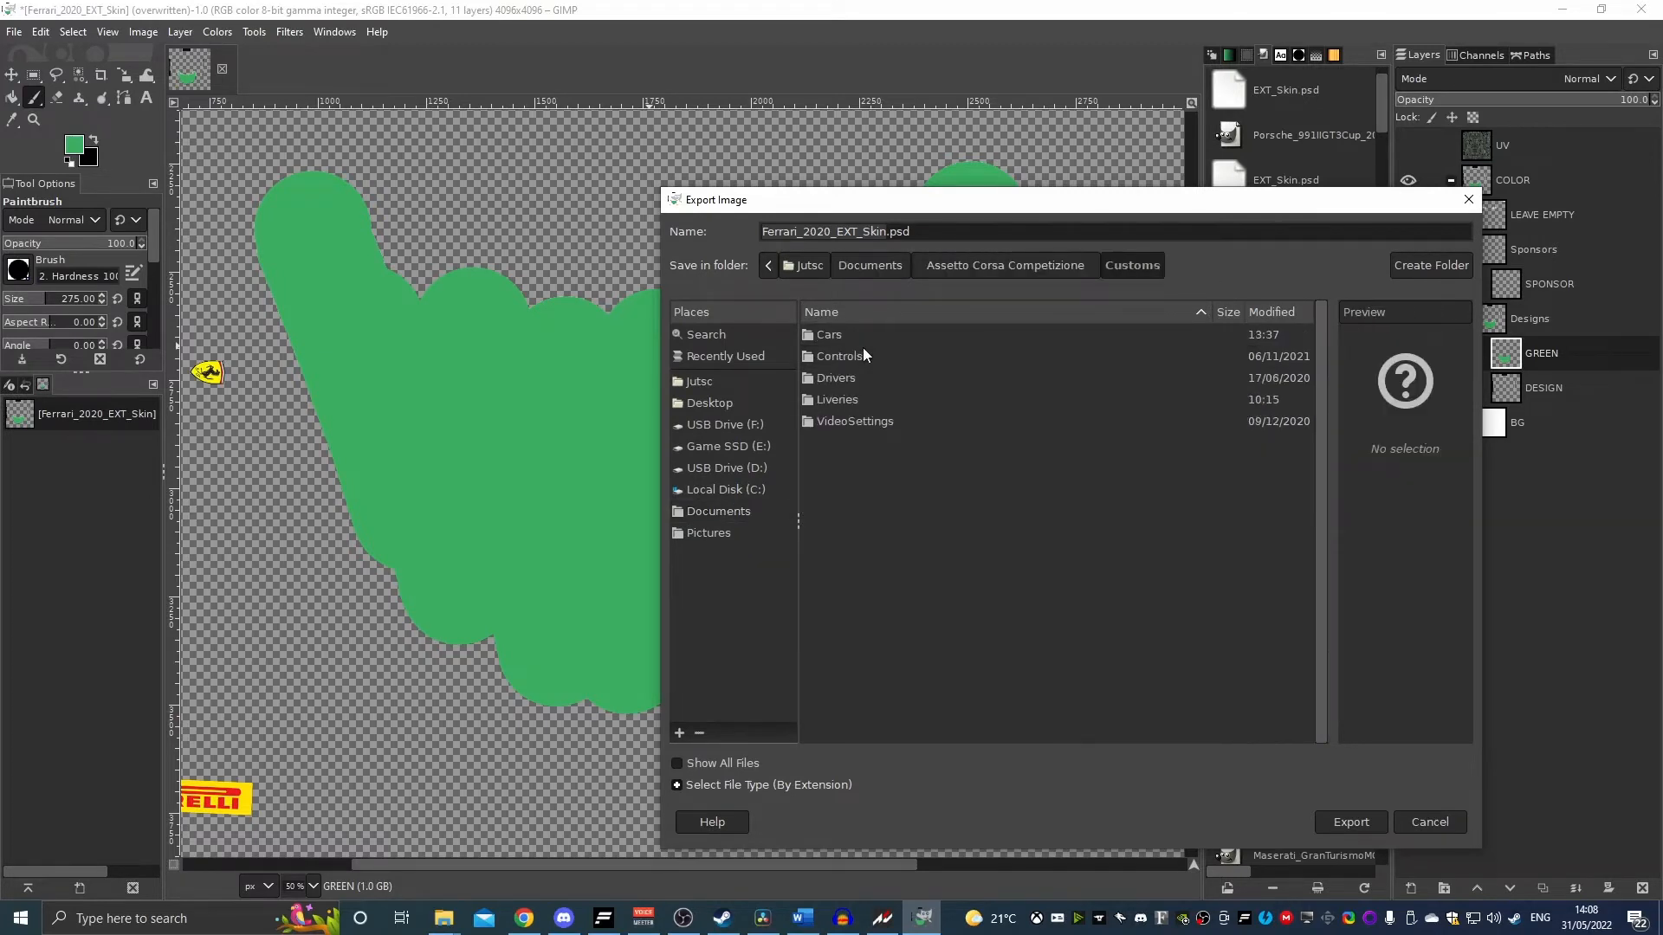
{"action": "double_click", "coordinate": [851, 403]}
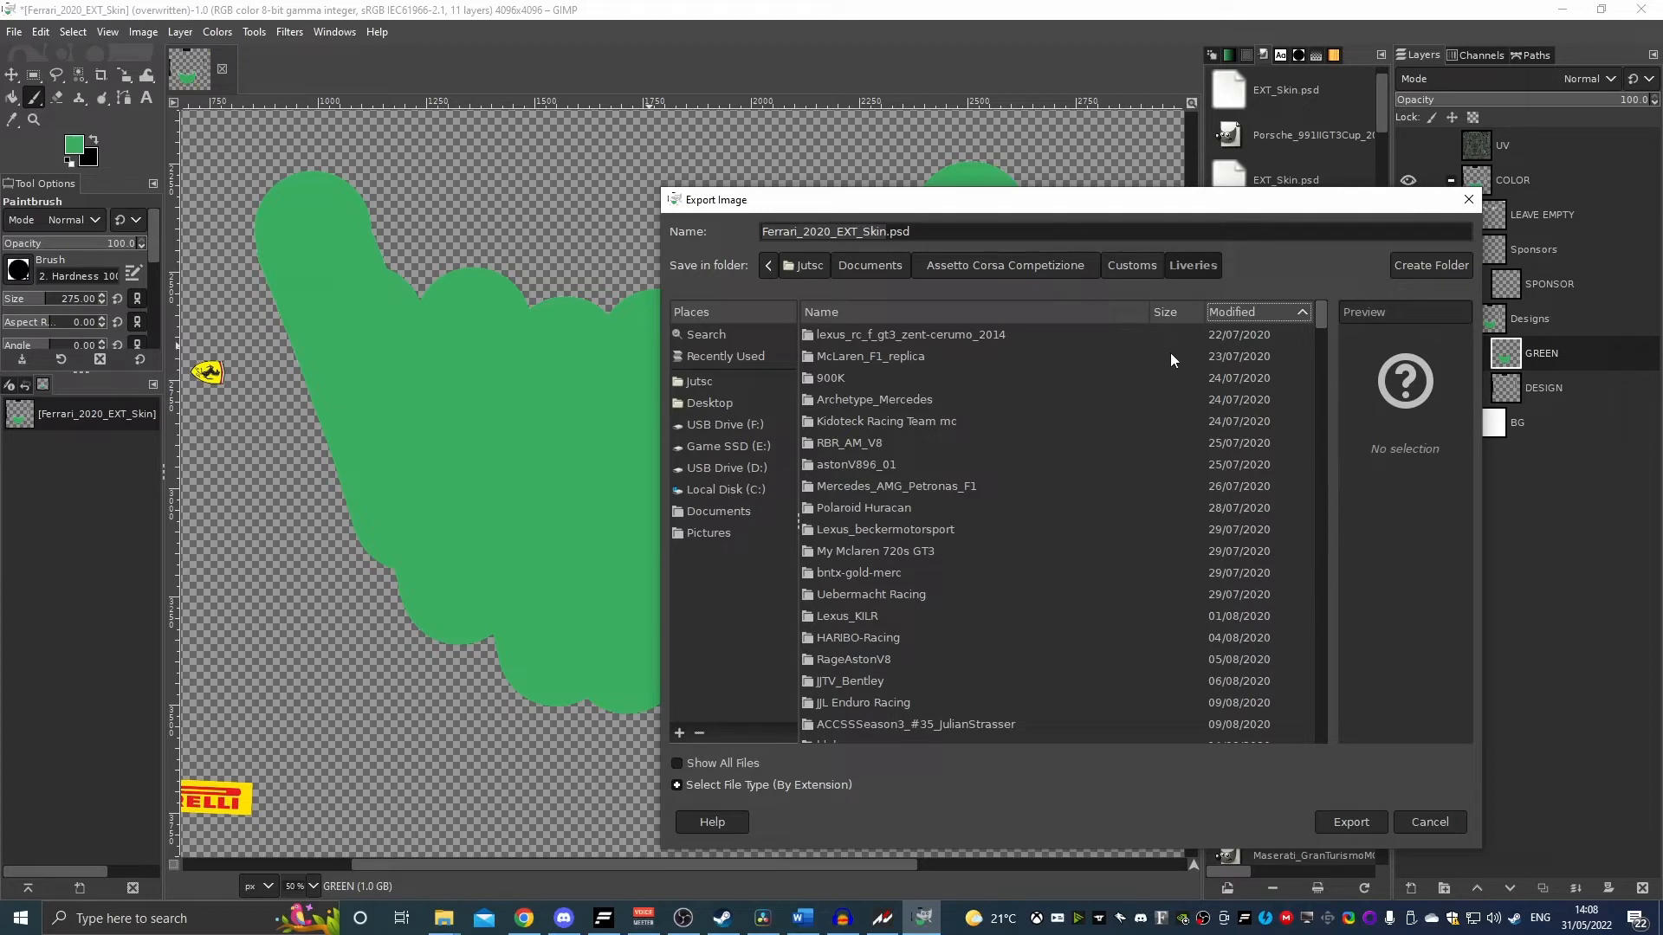
Export the image over the existing decals.png in the recently modified 69_NiceRacing_FerrariEVO folder, using the offered PNG options
{"action": "left_click", "coordinate": [1250, 315]}
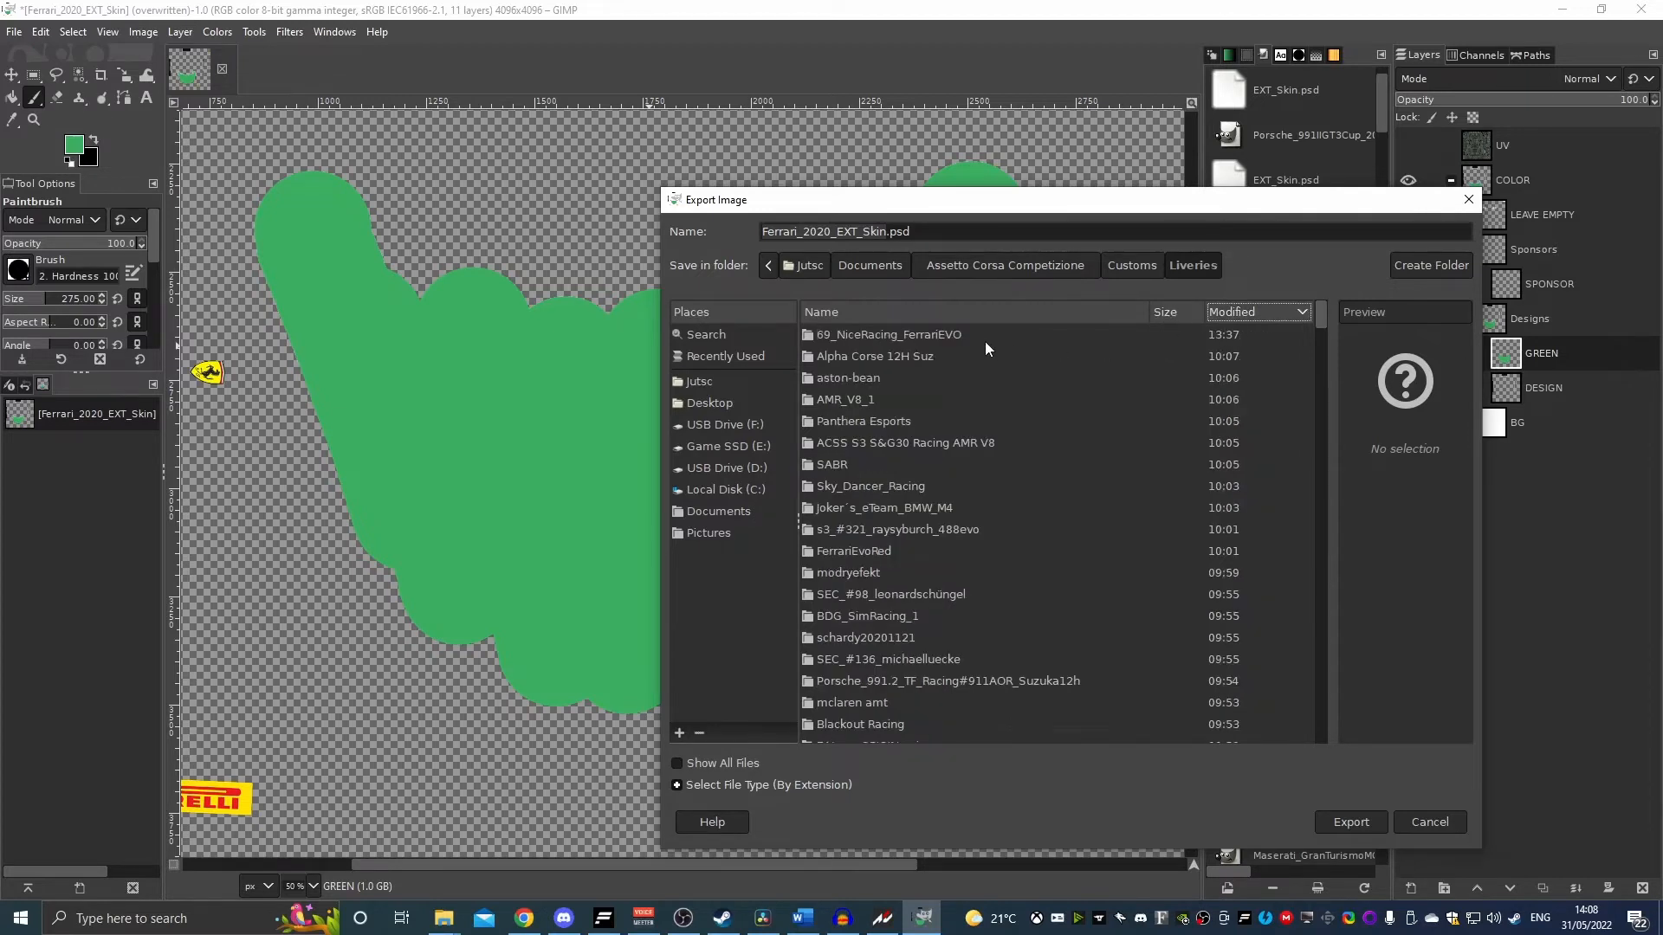
{"action": "double_click", "coordinate": [945, 336]}
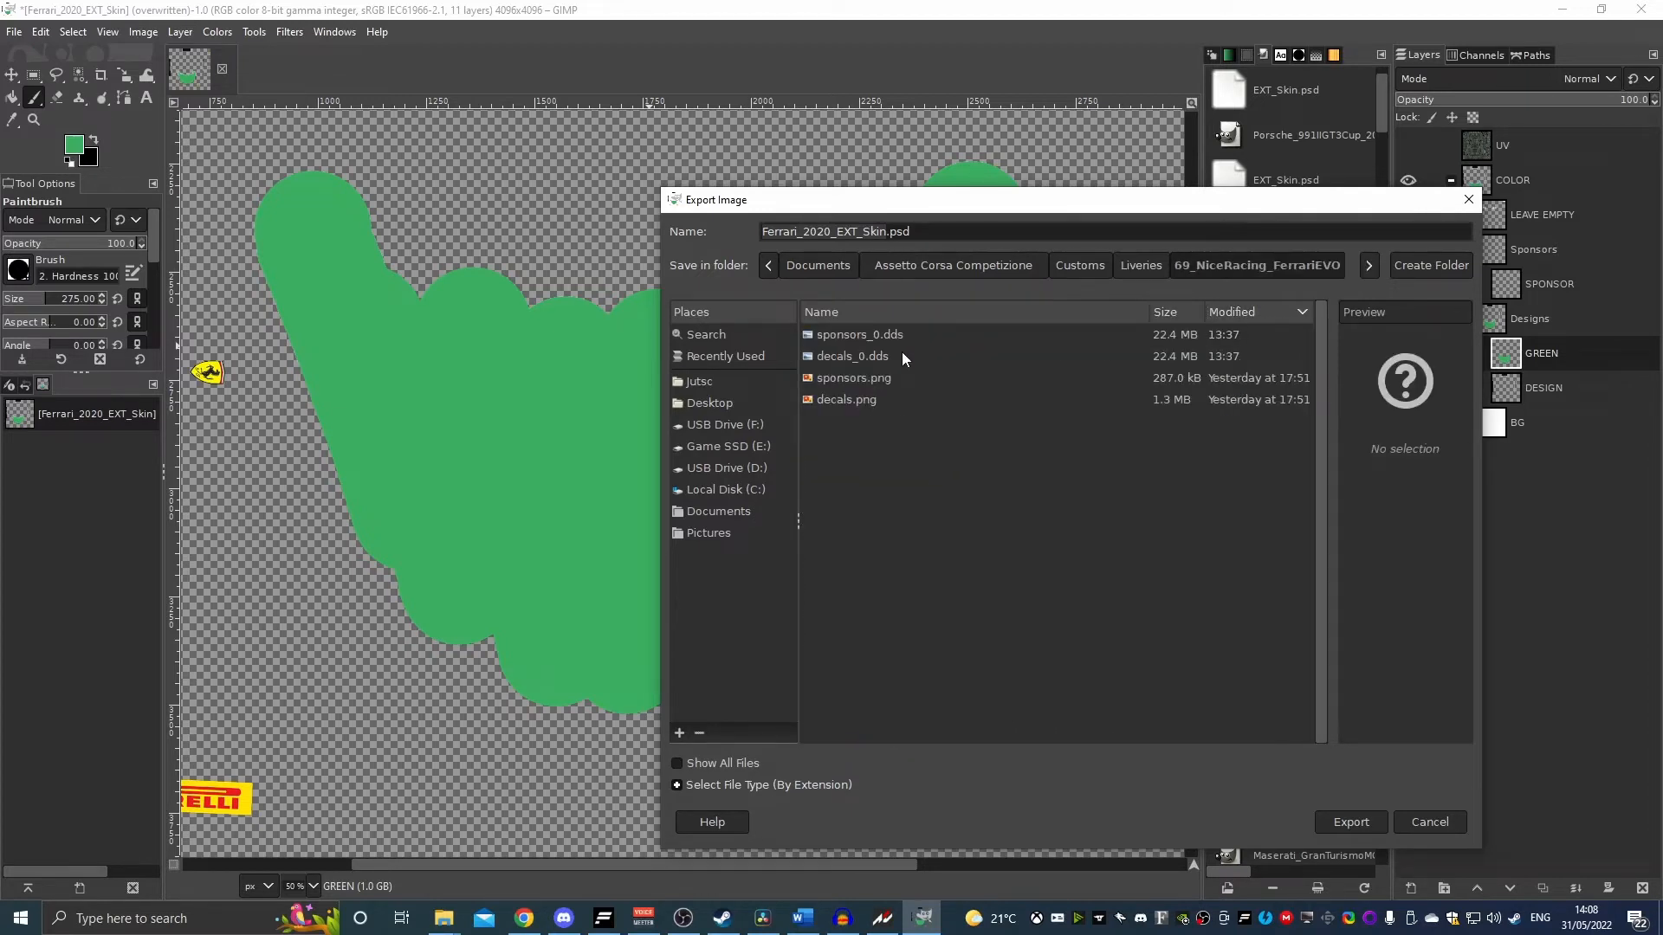
{"action": "left_click", "coordinate": [877, 398]}
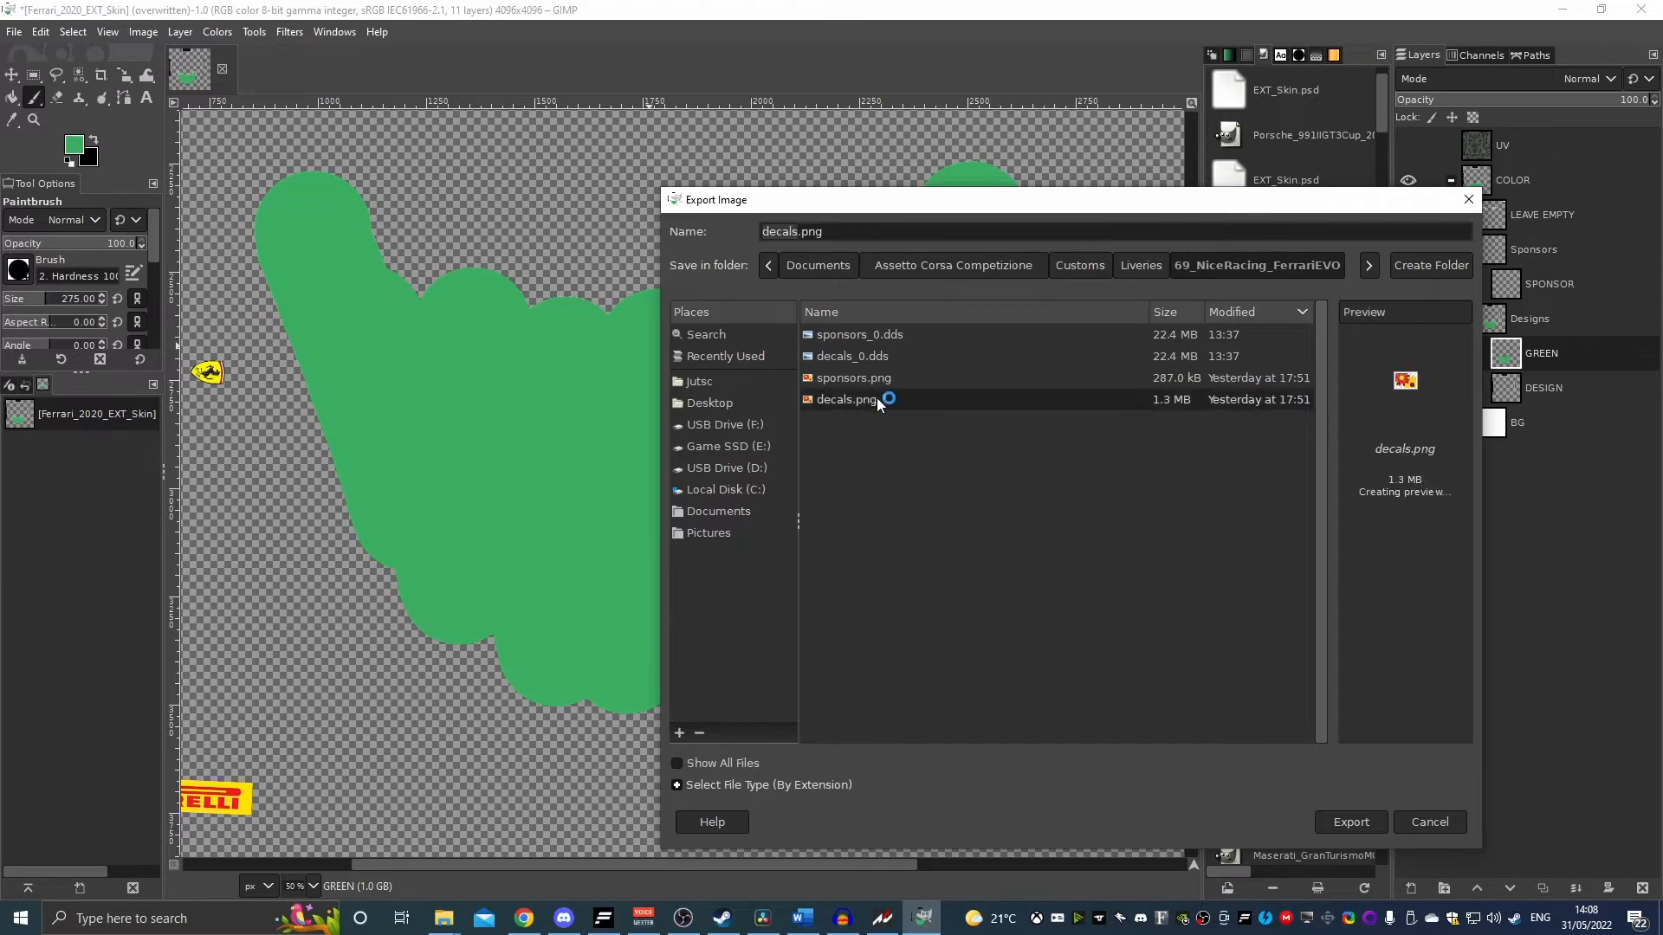
{"action": "left_click", "coordinate": [1365, 824]}
{"action": "left_click", "coordinate": [1170, 601]}
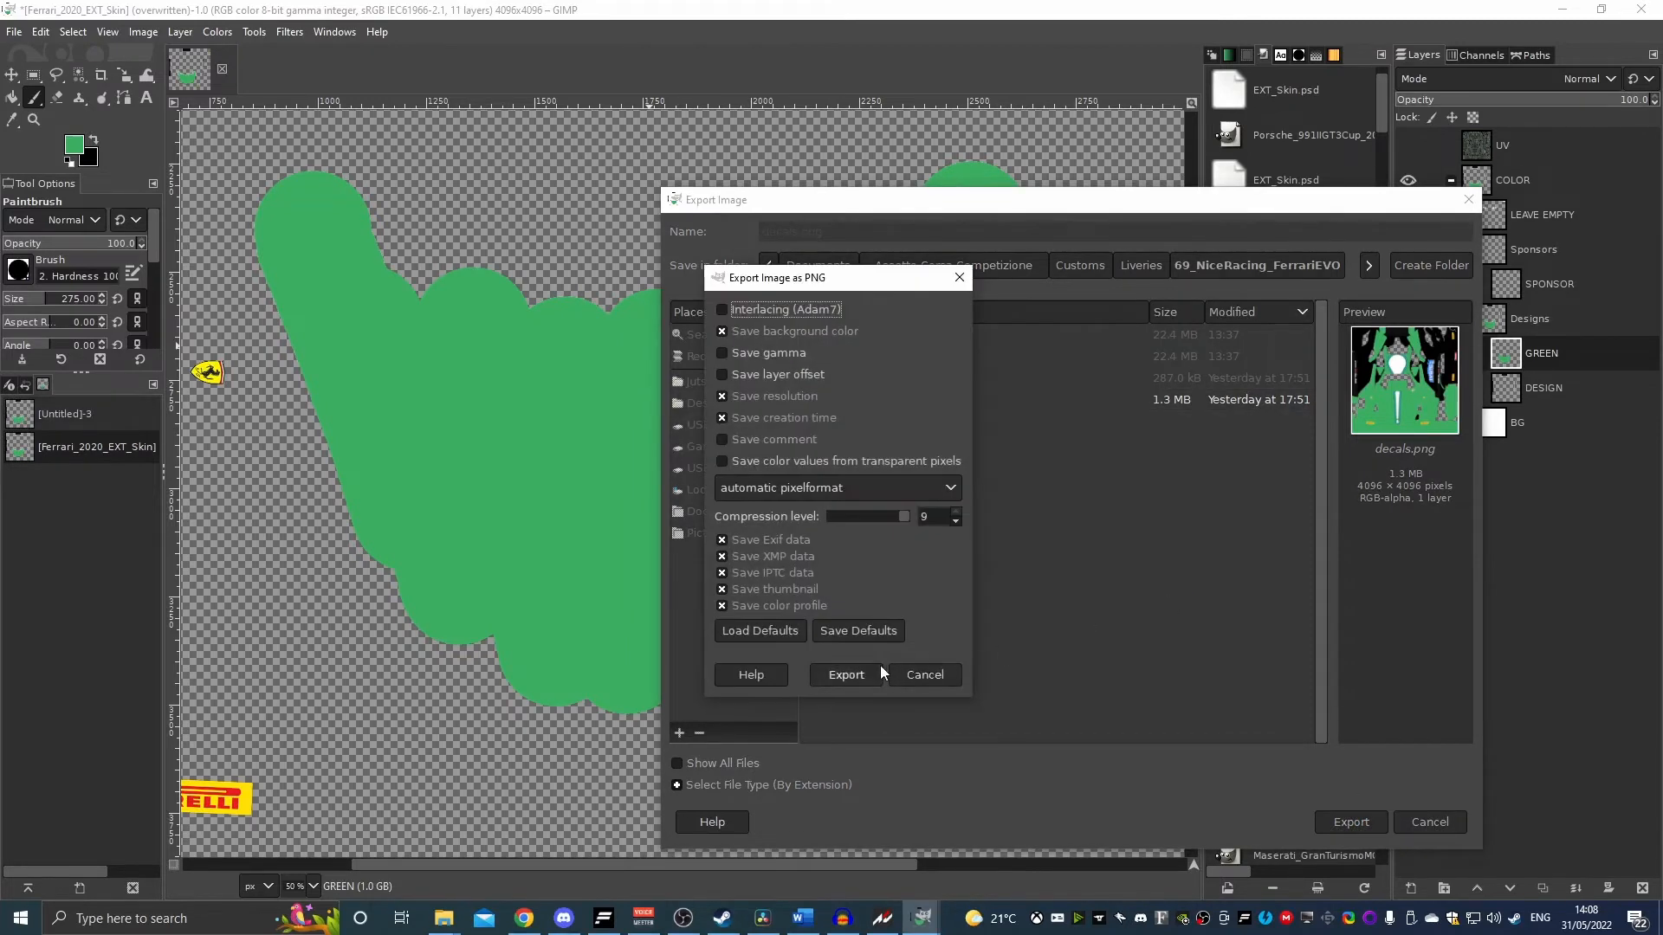
{"action": "left_click", "coordinate": [880, 667]}
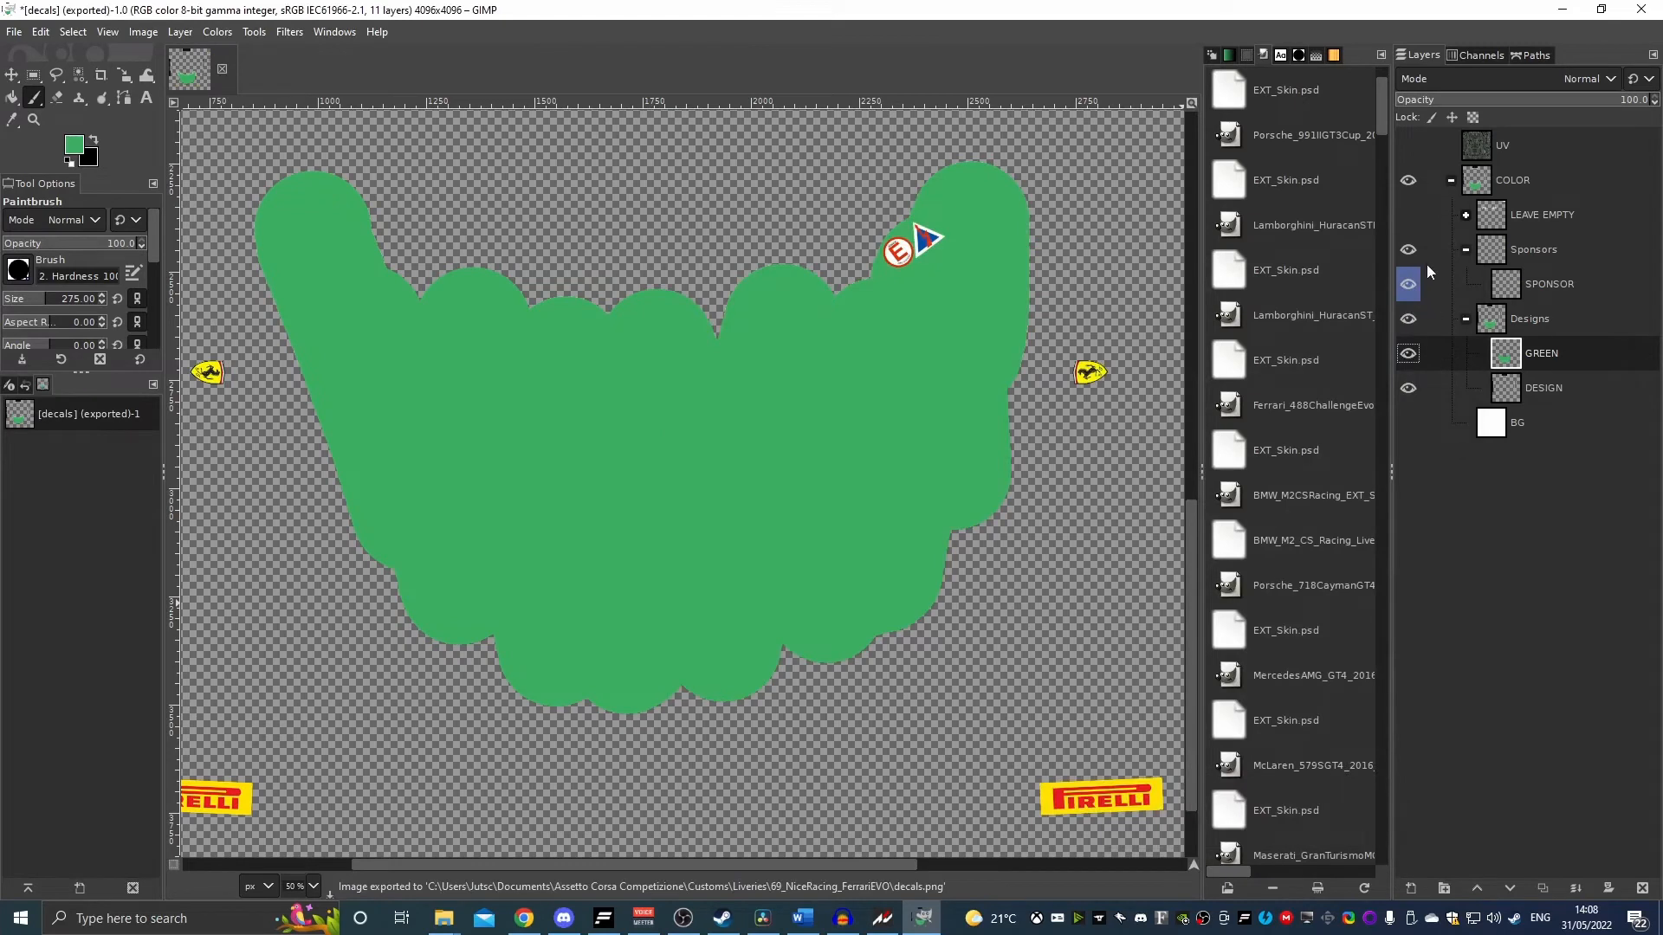
Hide the Sponsors group and export the image again to decals.png
{"action": "left_click", "coordinate": [1414, 252]}
{"action": "key", "text": "ctrl+shift+e"}
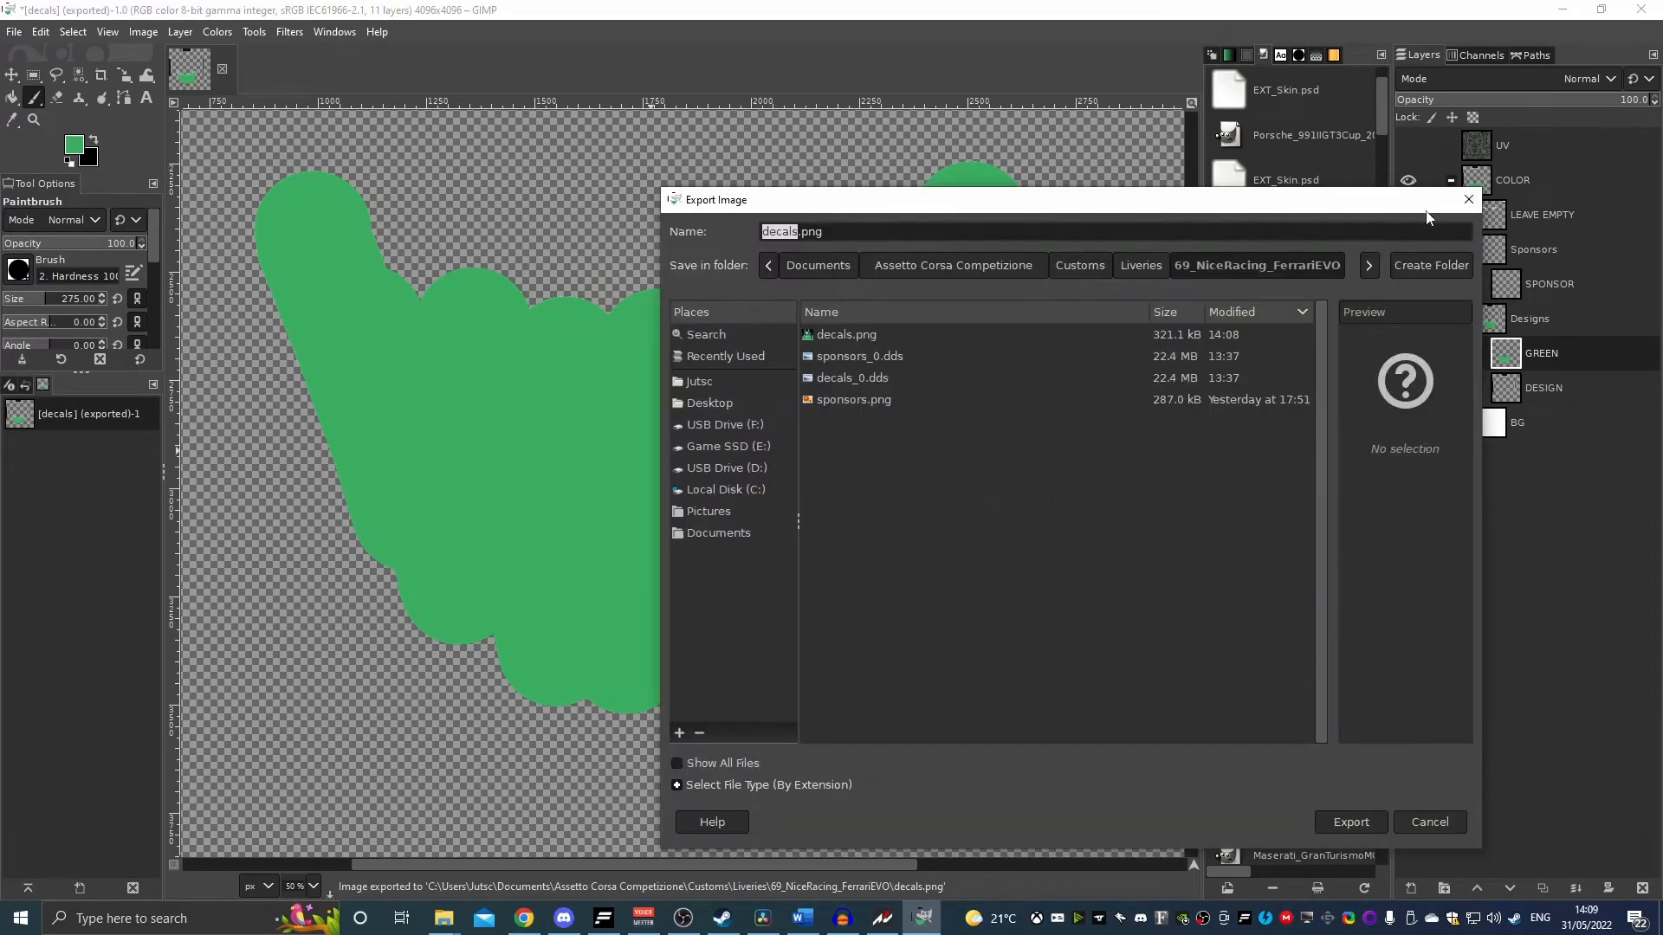
{"action": "left_click", "coordinate": [1476, 201]}
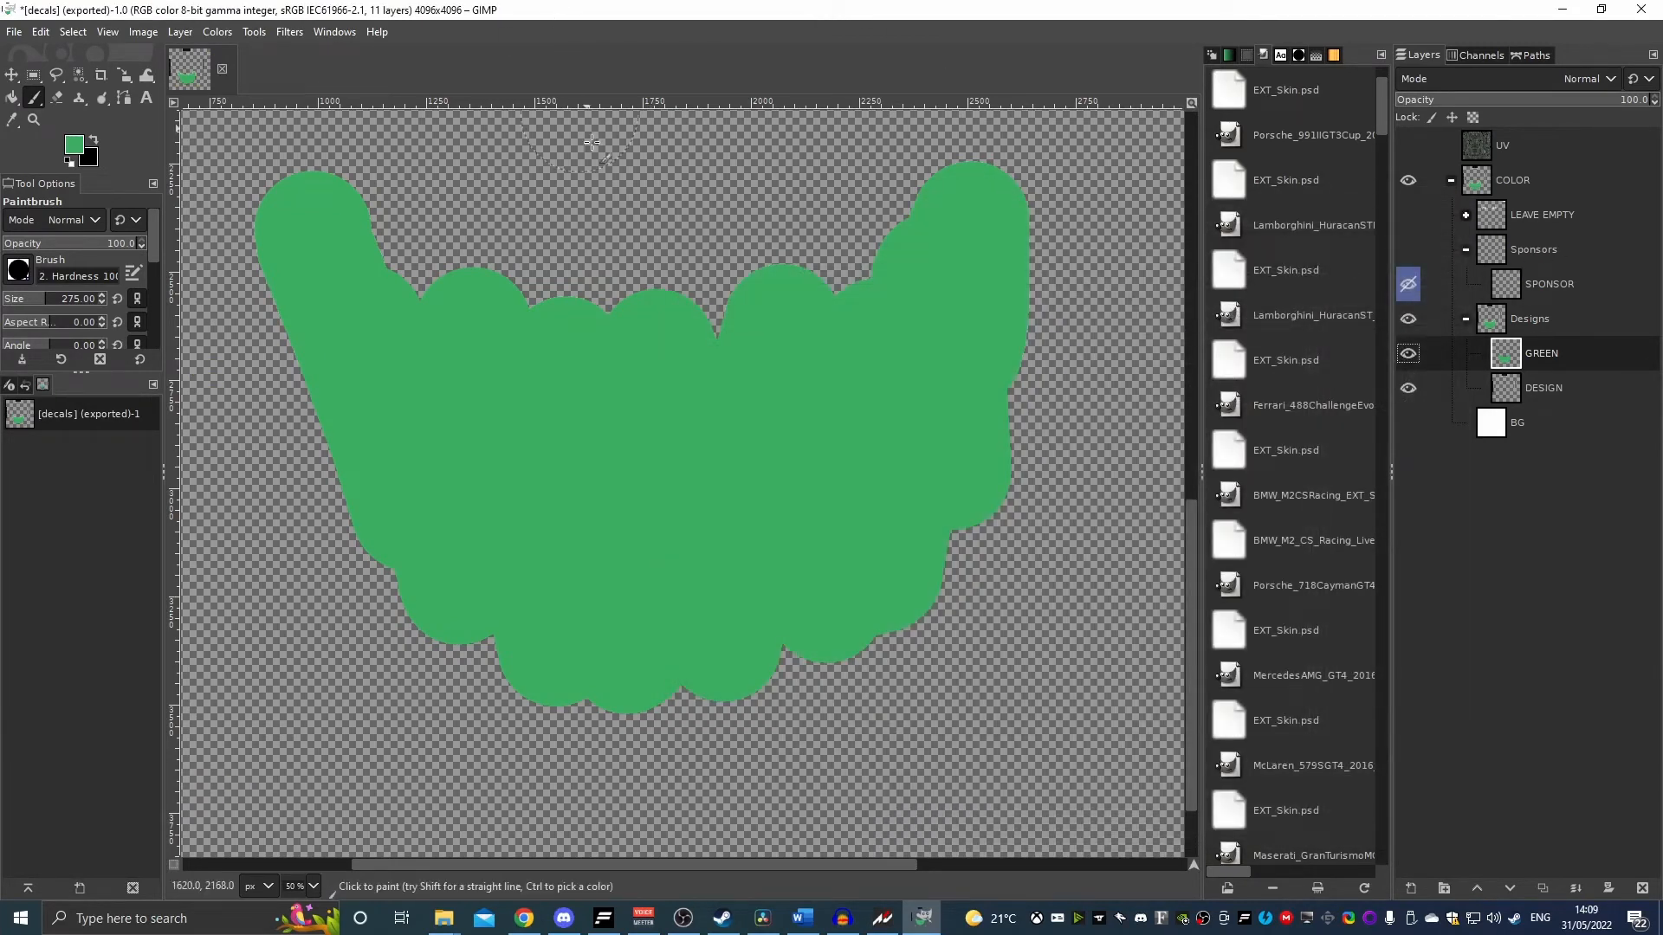
{"action": "left_click", "coordinate": [15, 29]}
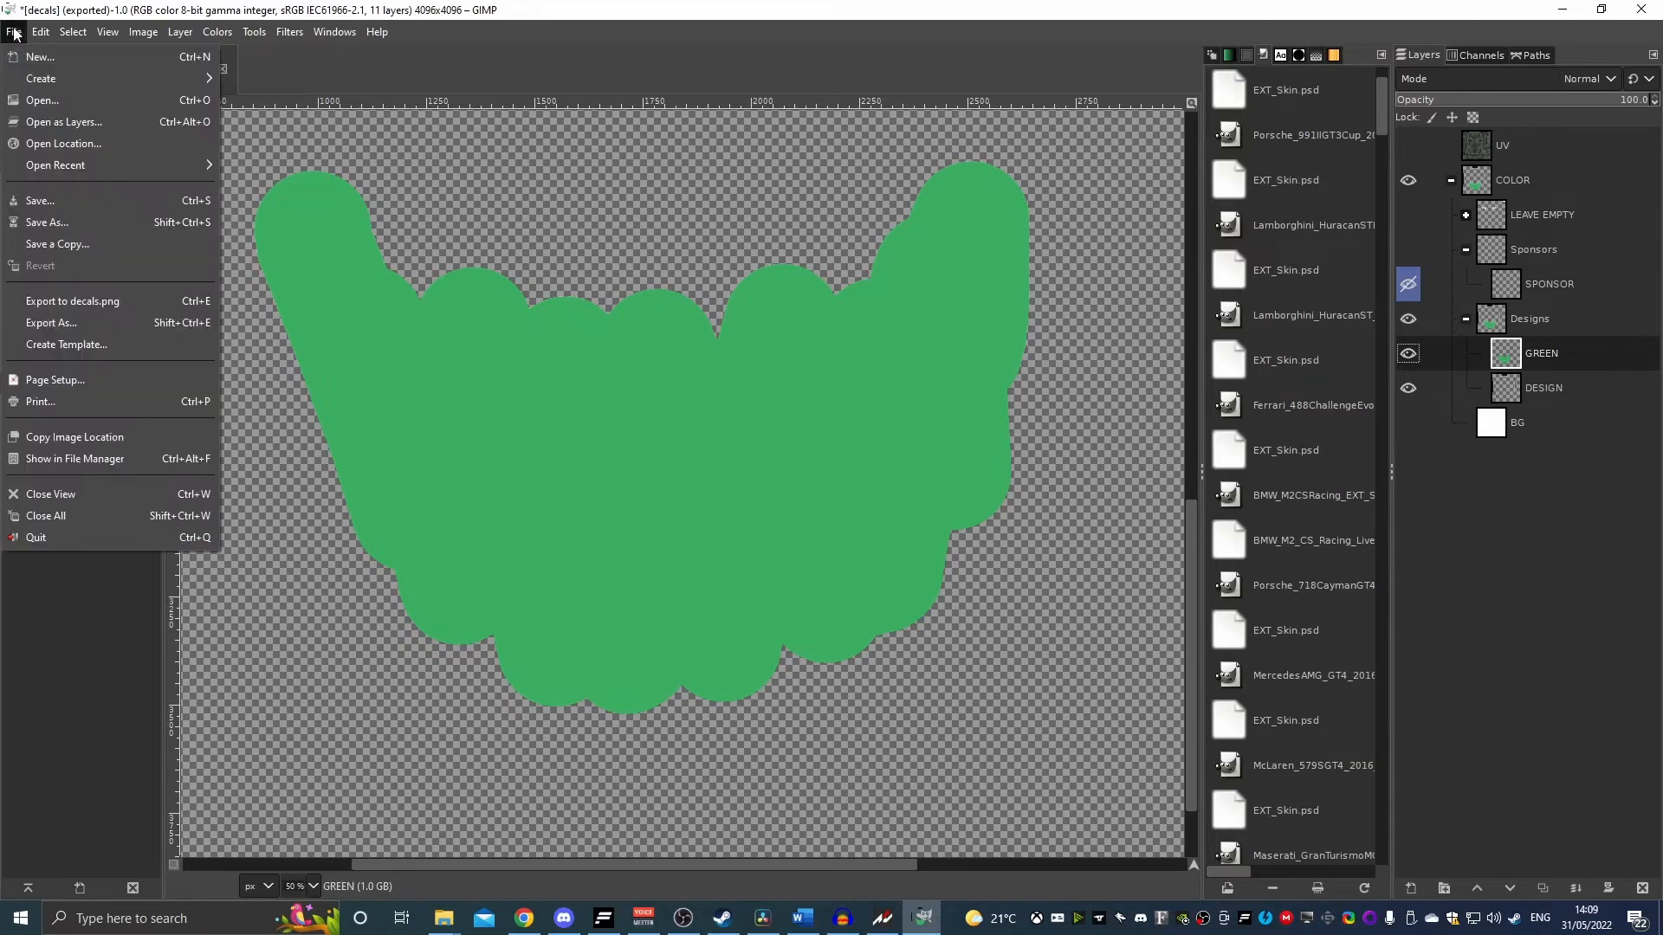
{"action": "left_click", "coordinate": [105, 303]}
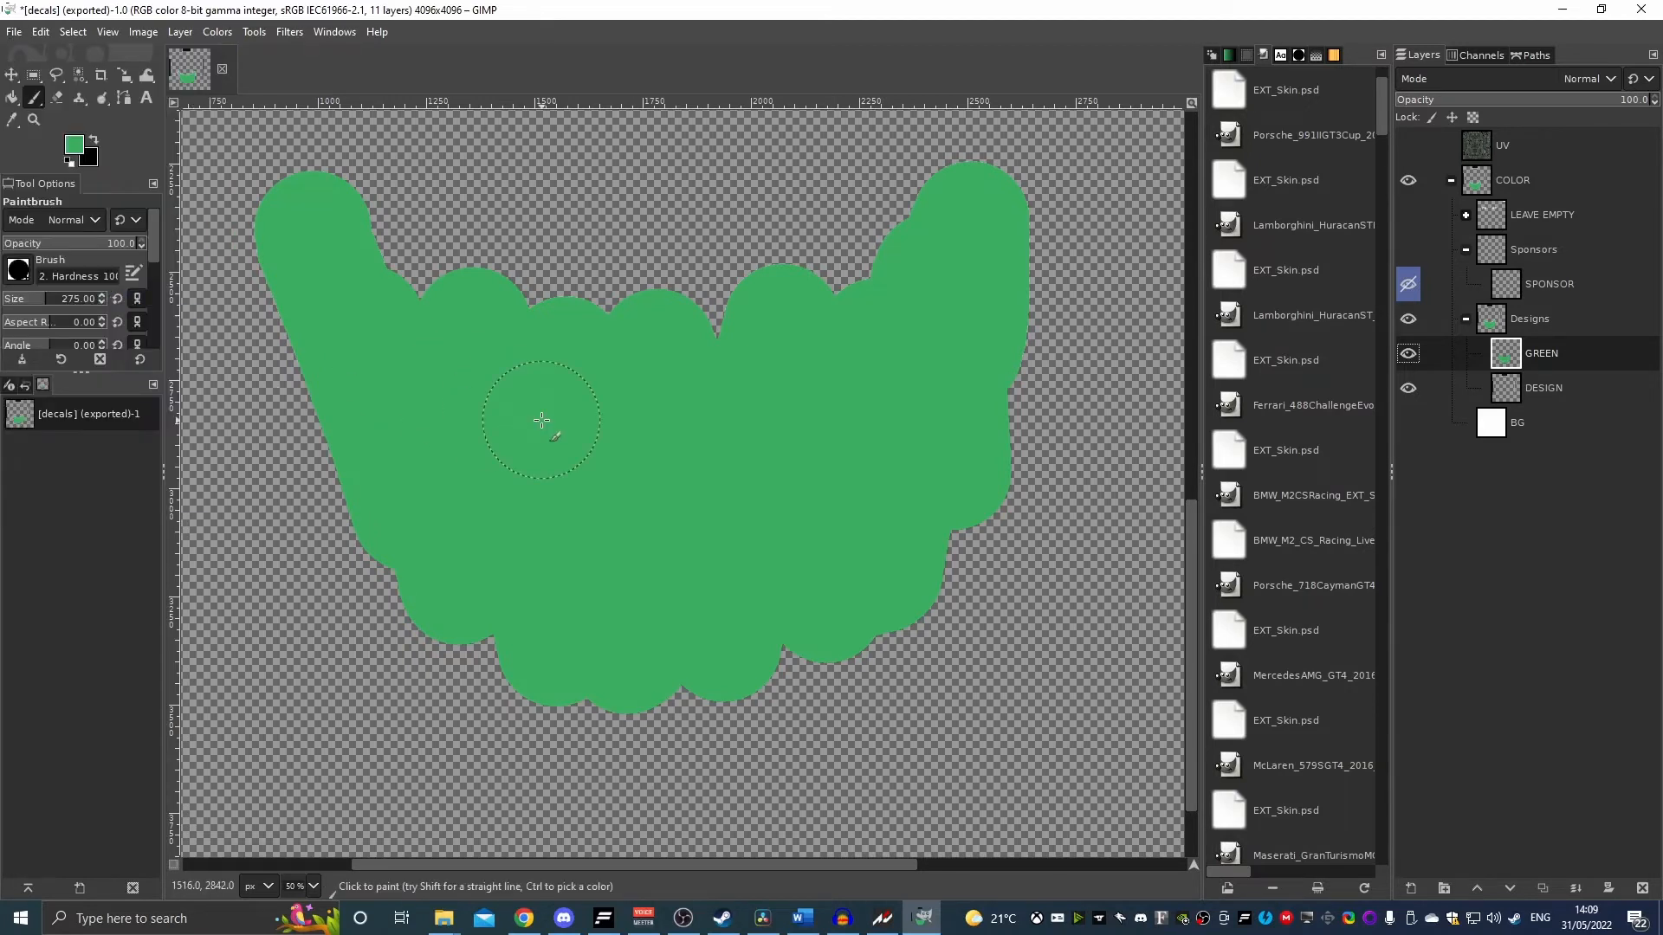
Switch to the 69_NiceRacing_FerrariEVO folder in File Explorer and delete decals_0.dds
{"action": "left_click", "coordinate": [450, 925]}
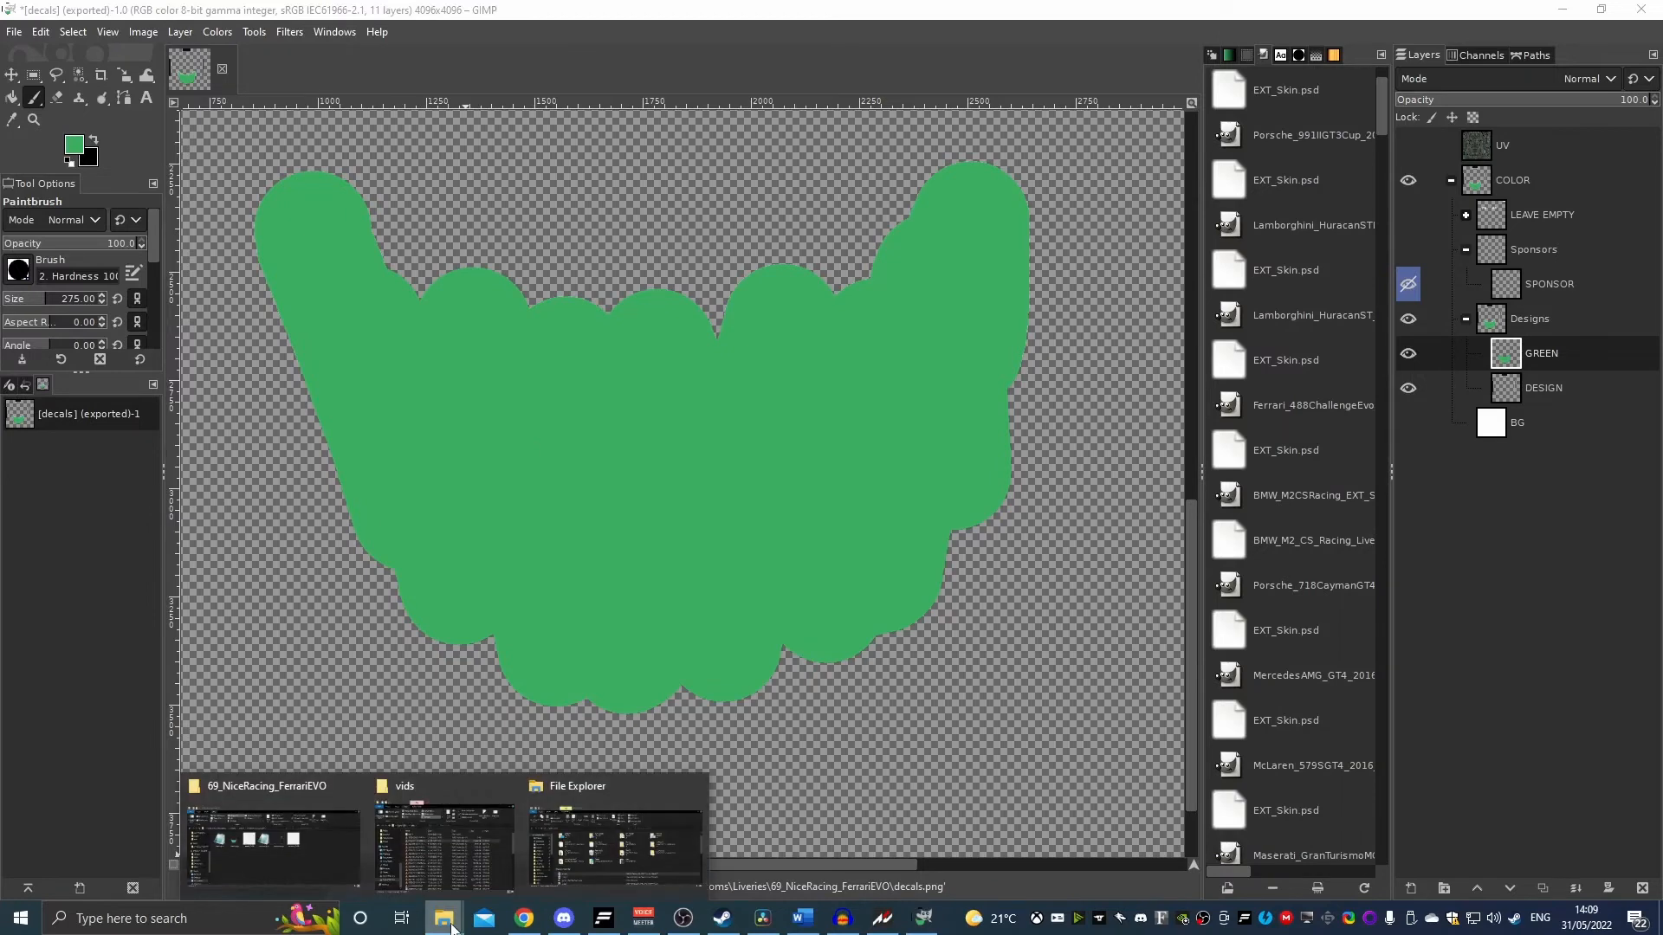
{"action": "left_click", "coordinate": [270, 856]}
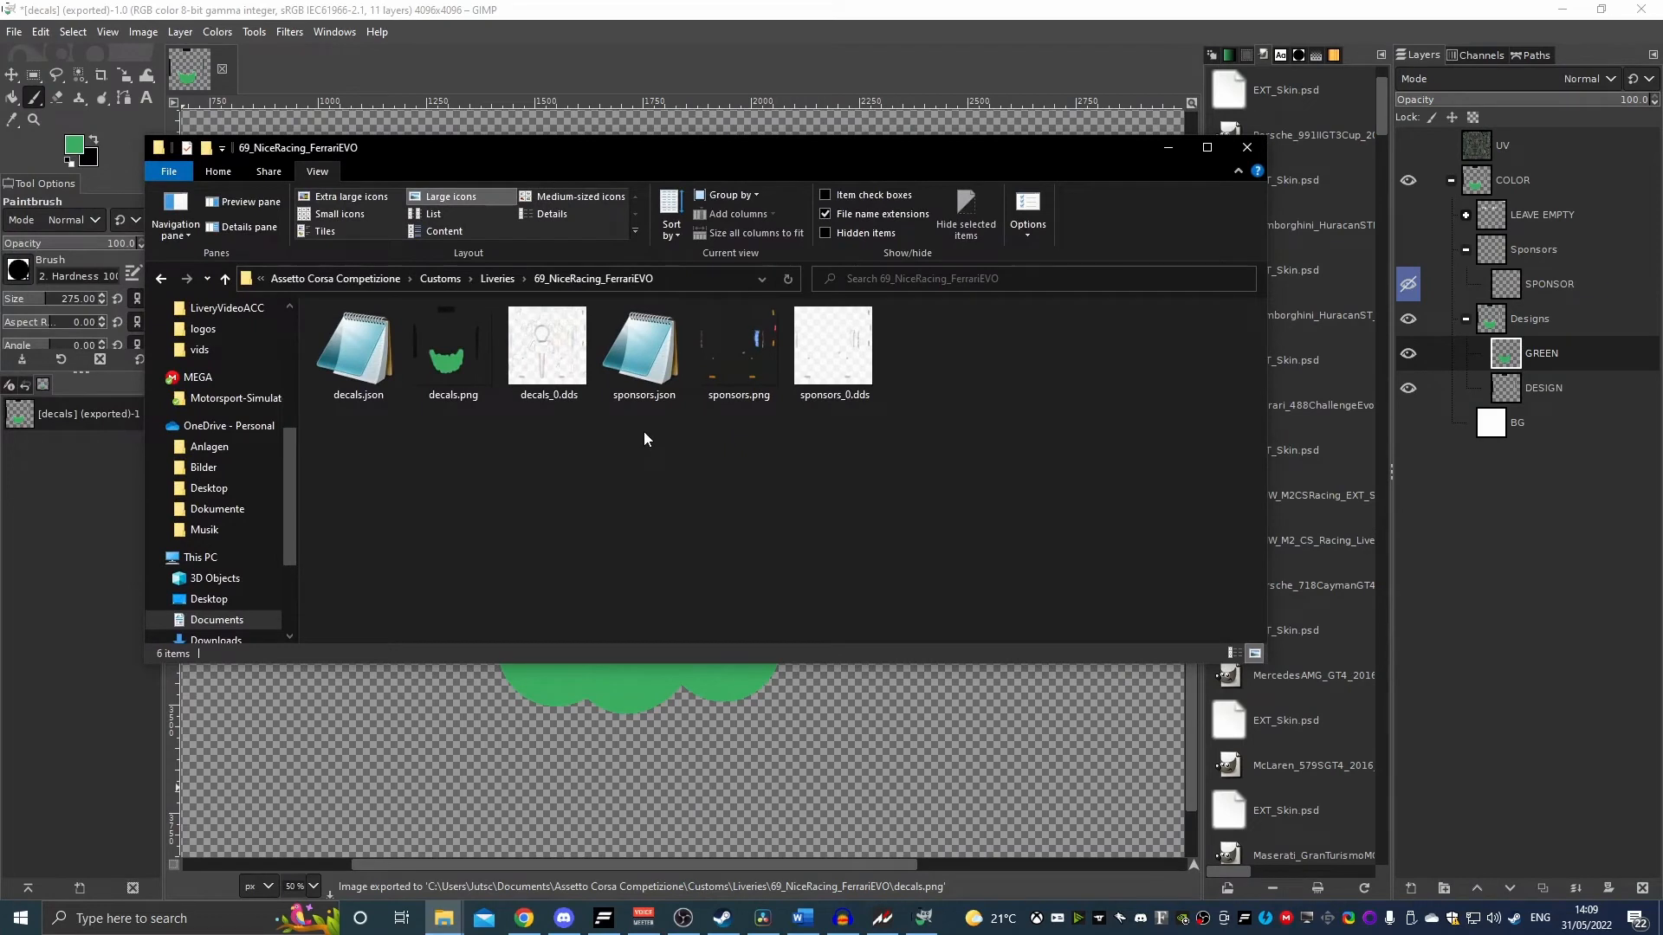
{"action": "left_click", "coordinate": [559, 400]}
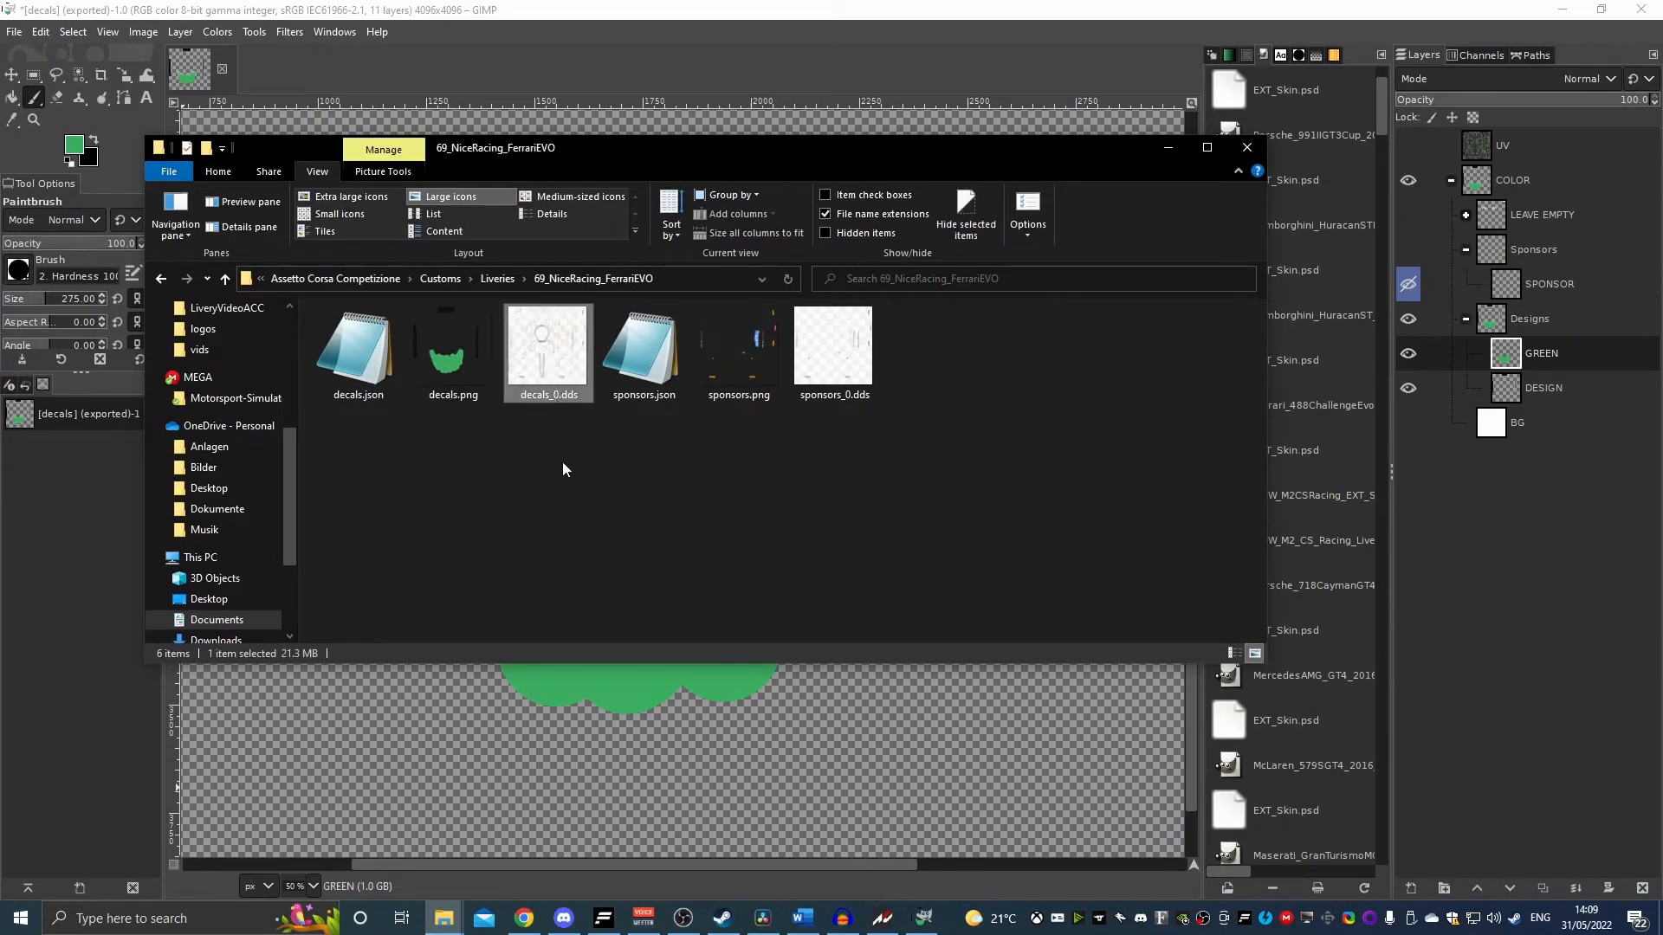
{"action": "key", "text": "Delete"}
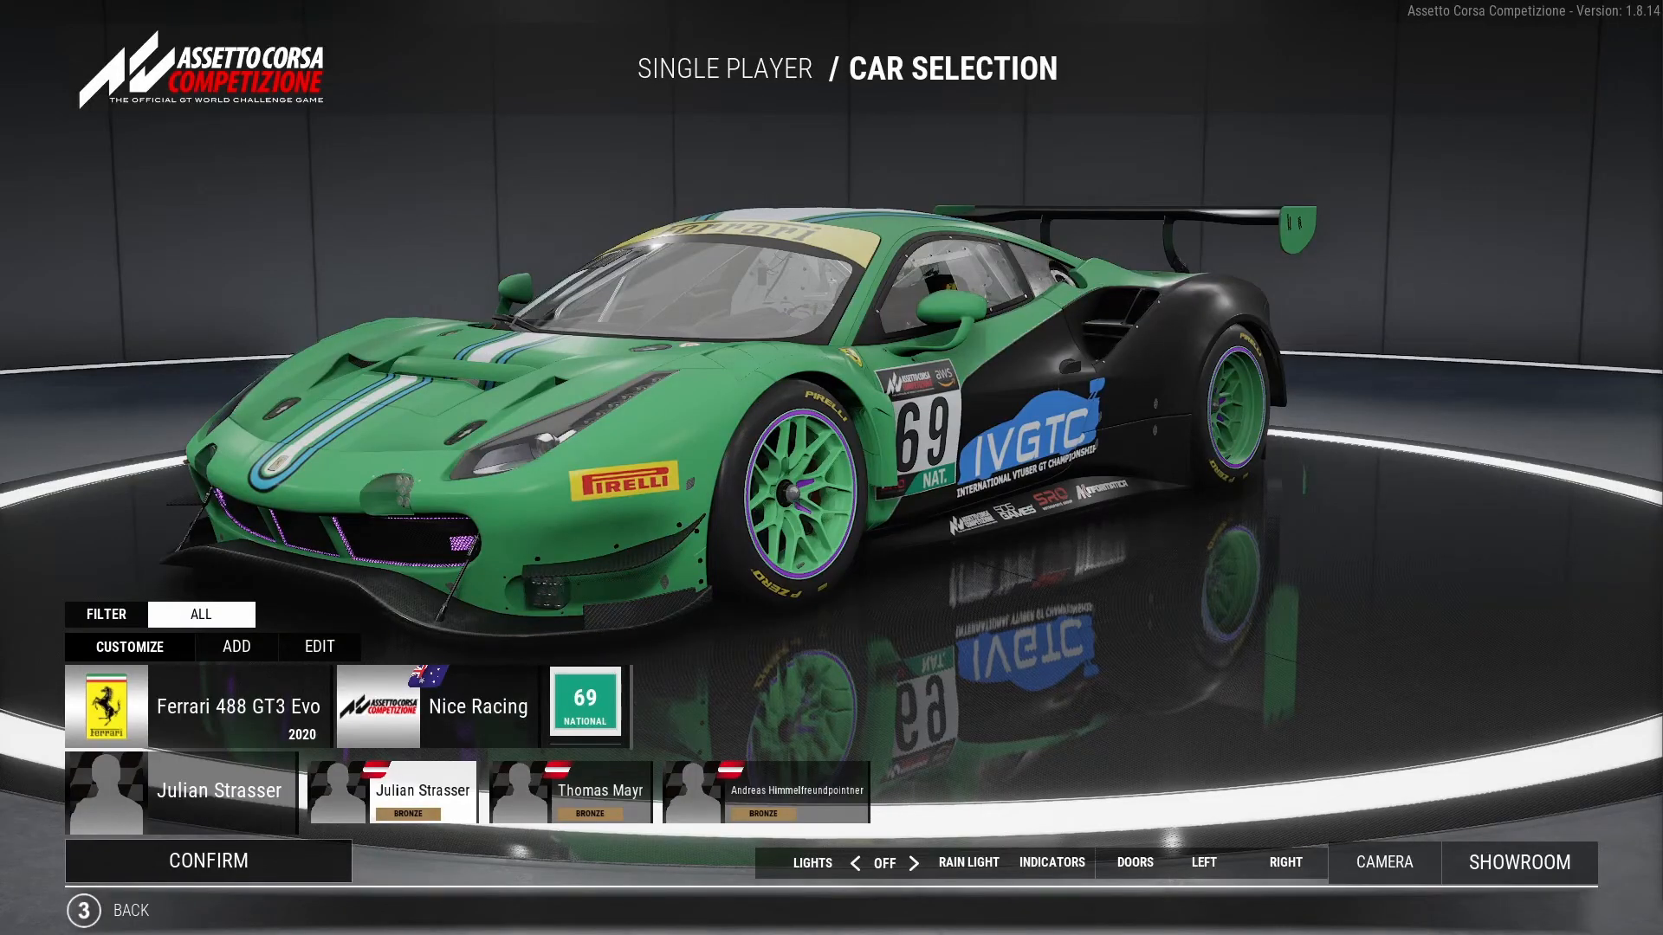
Inspect the Nice Racing Ferrari 488 GT3 Evo livery from the front, side and rear quarter in the Assetto Corsa Competizione car selection
{"action": "left_click_drag", "start_coordinate": [1104, 398], "coordinate": [998, 394]}
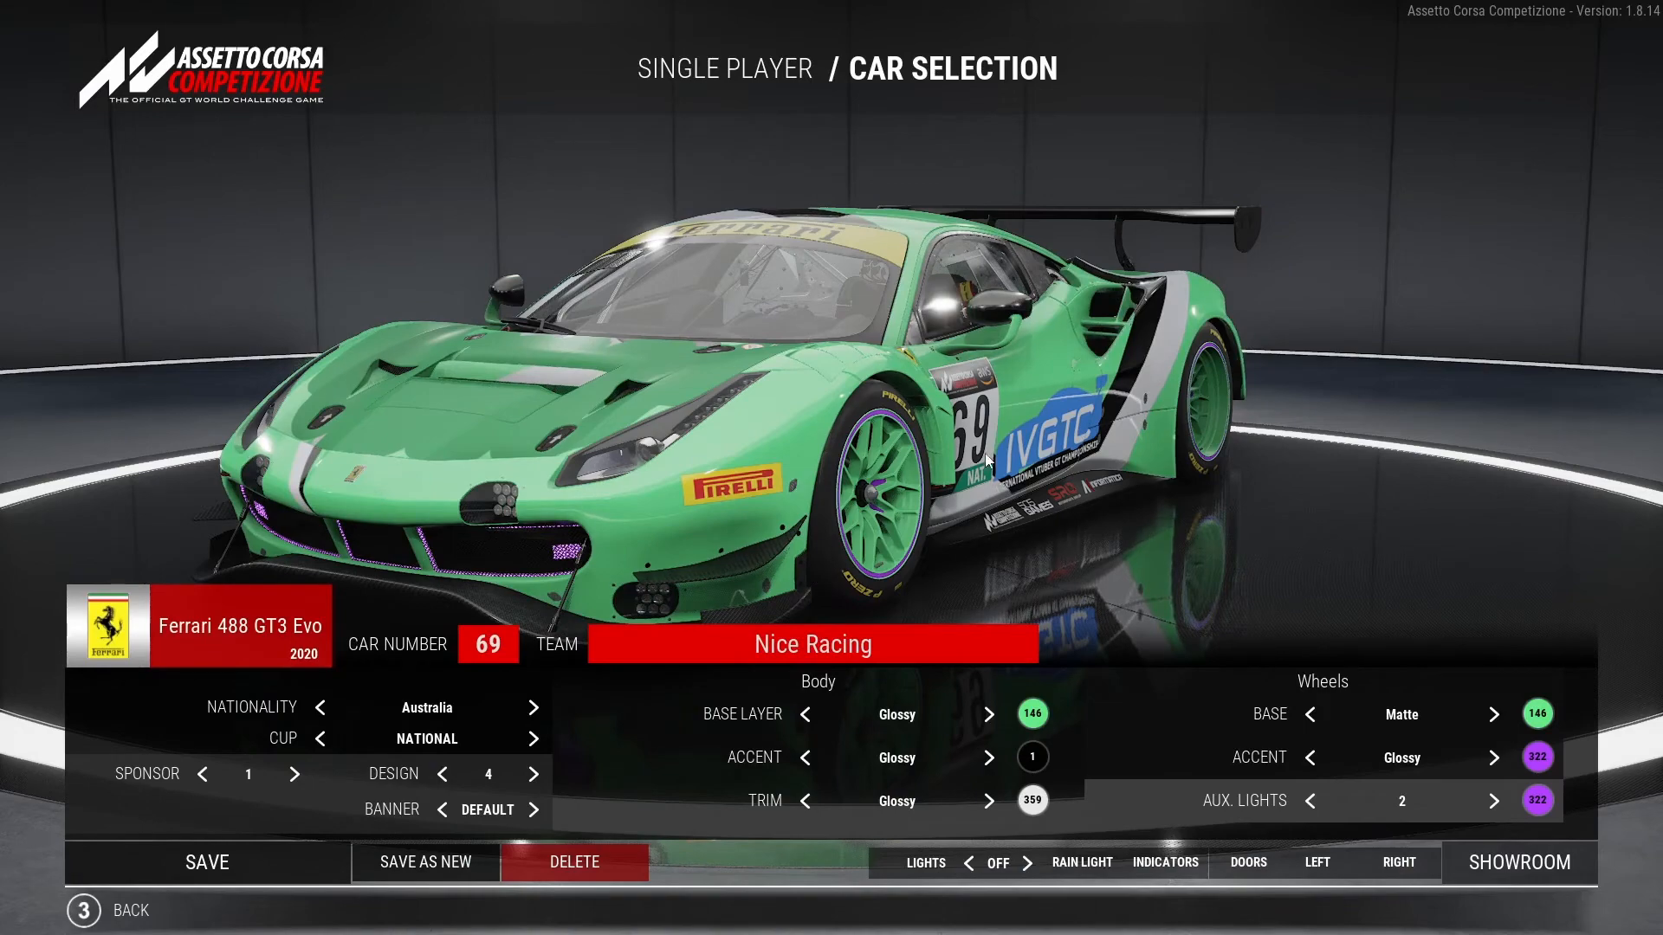
{"action": "left_click_drag", "start_coordinate": [985, 455], "coordinate": [611, 454]}
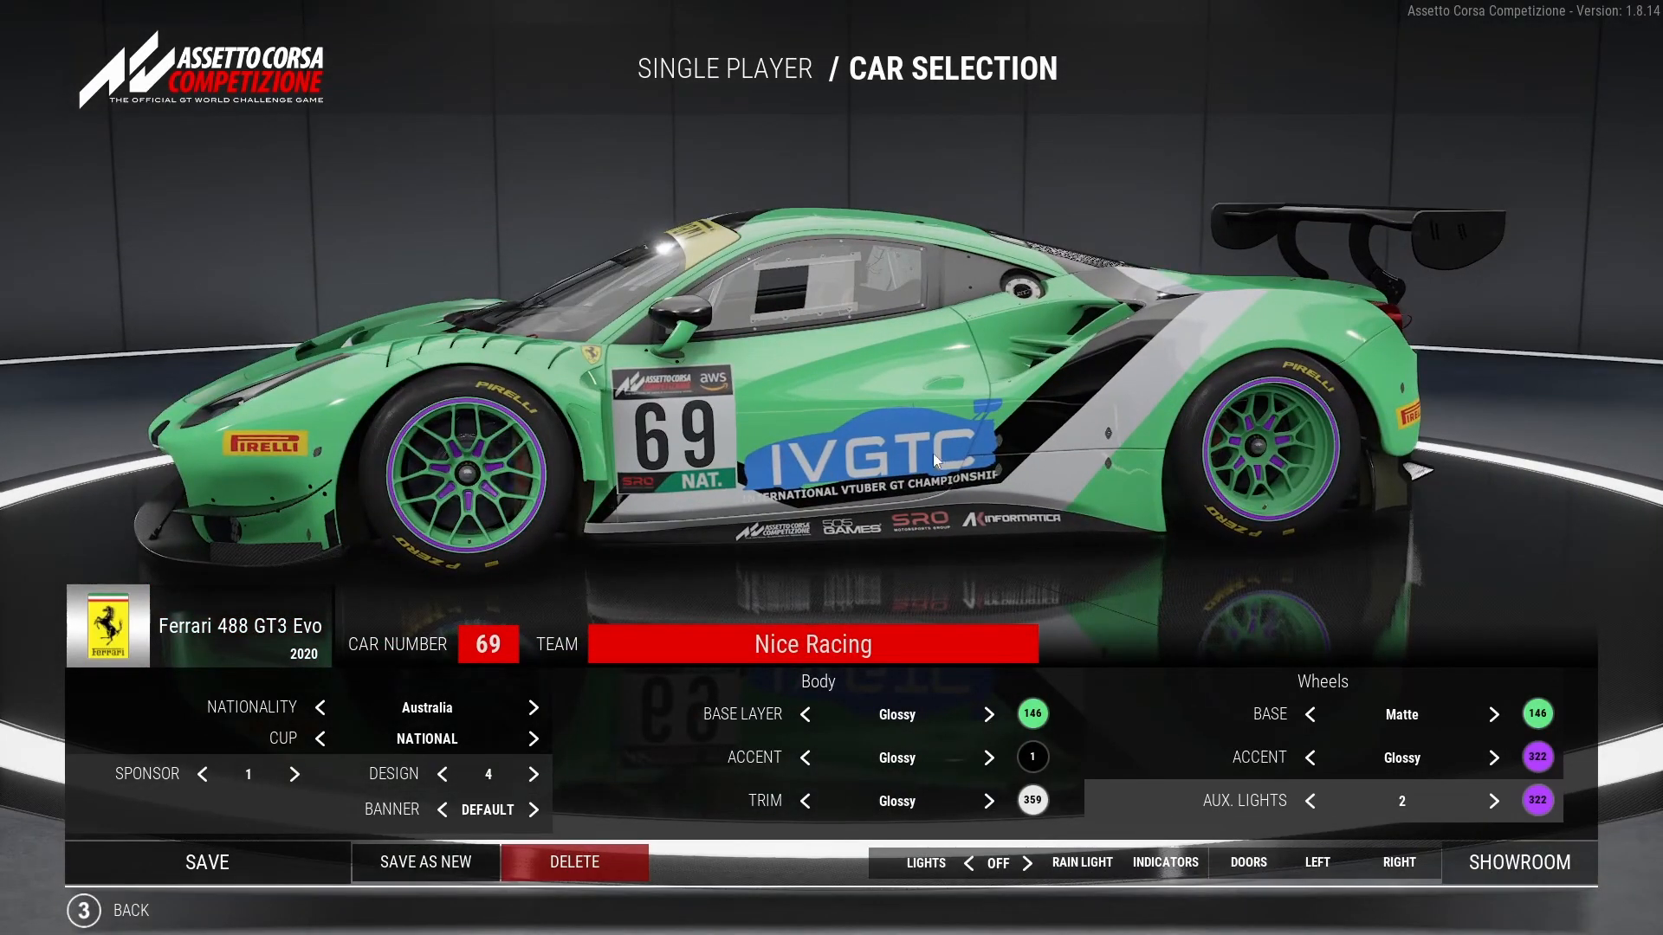
{"action": "left_click_drag", "start_coordinate": [989, 435], "coordinate": [1195, 323]}
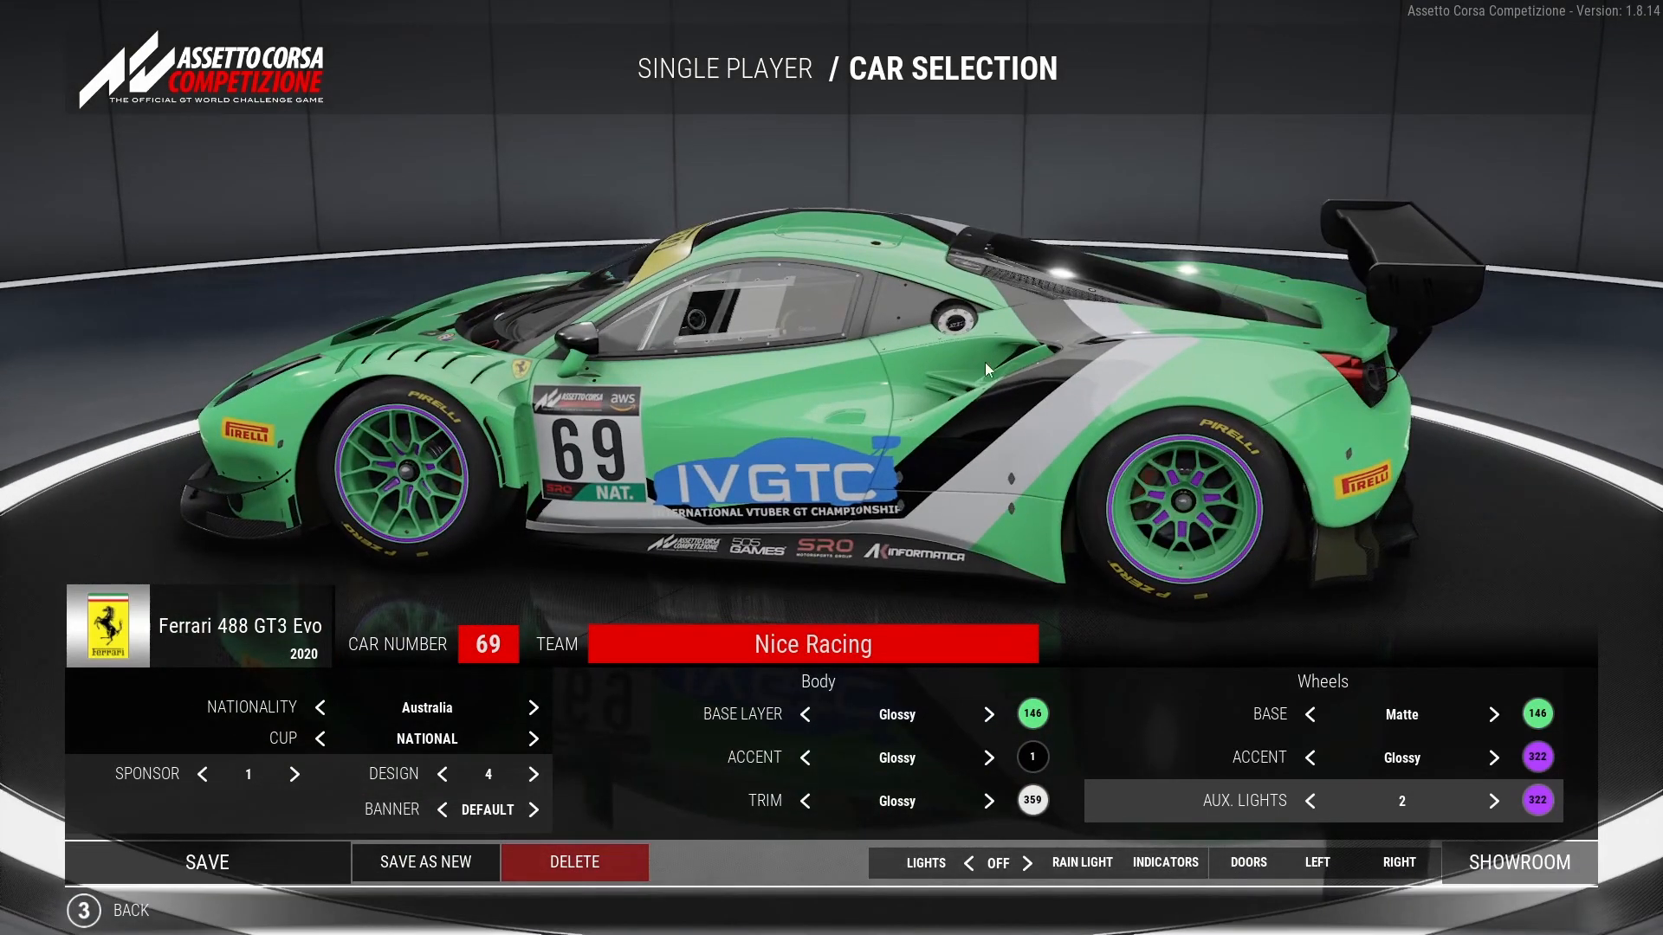
{"action": "left_click_drag", "start_coordinate": [1126, 396], "coordinate": [1359, 368]}
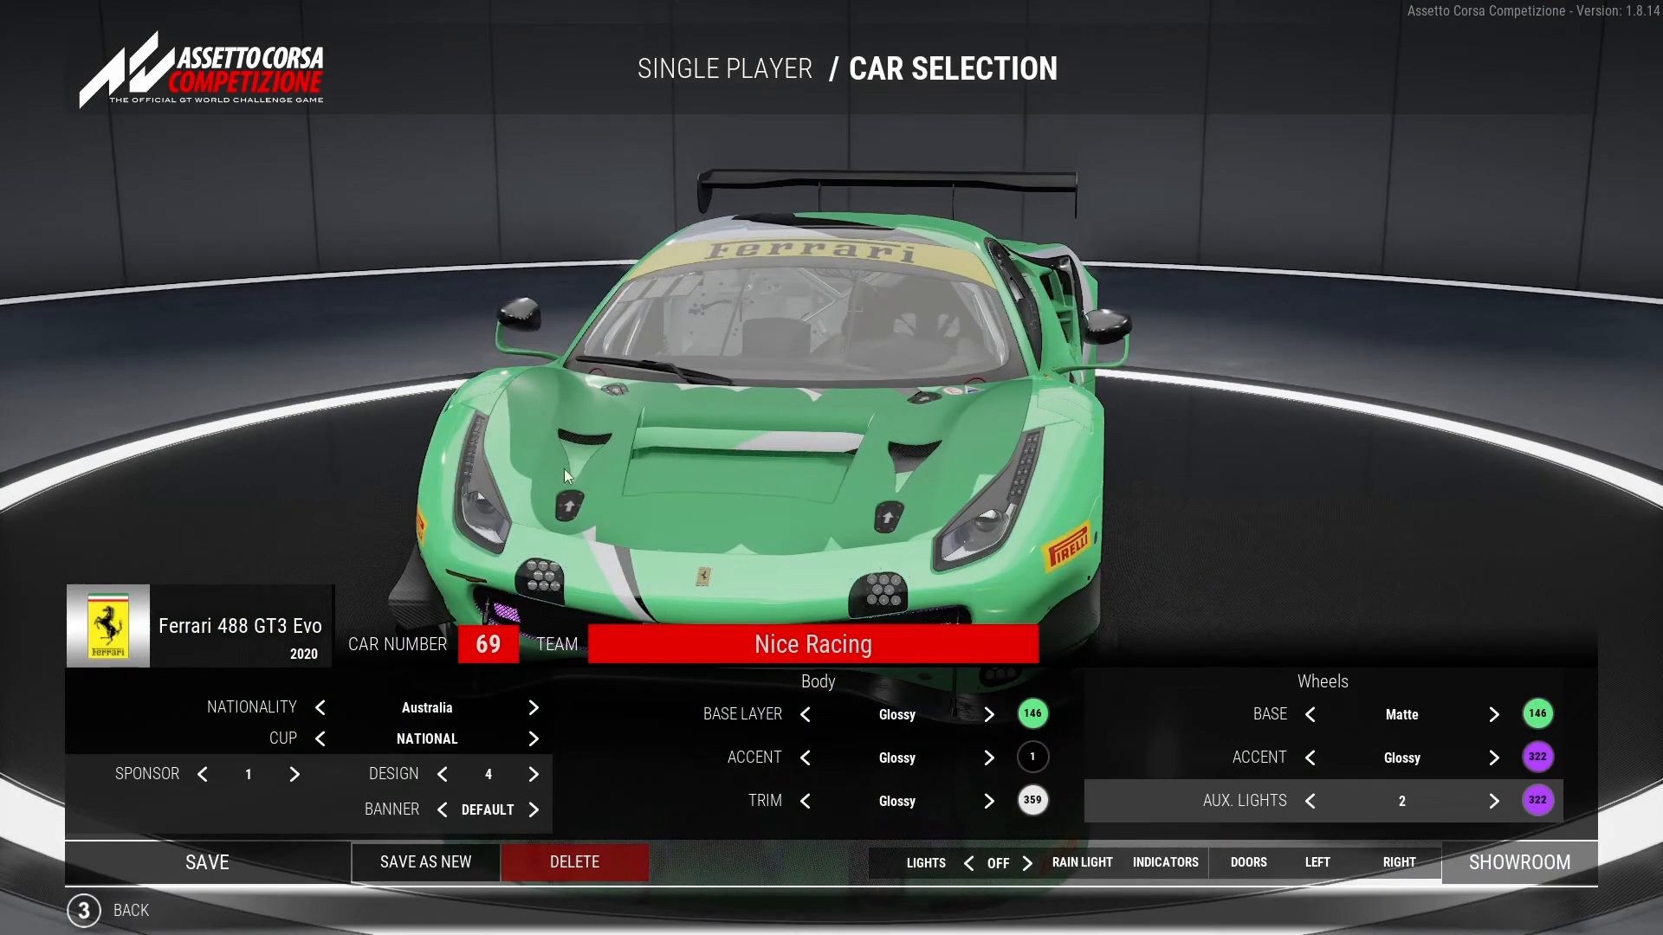
{"action": "left_click_drag", "start_coordinate": [970, 450], "coordinate": [606, 386]}
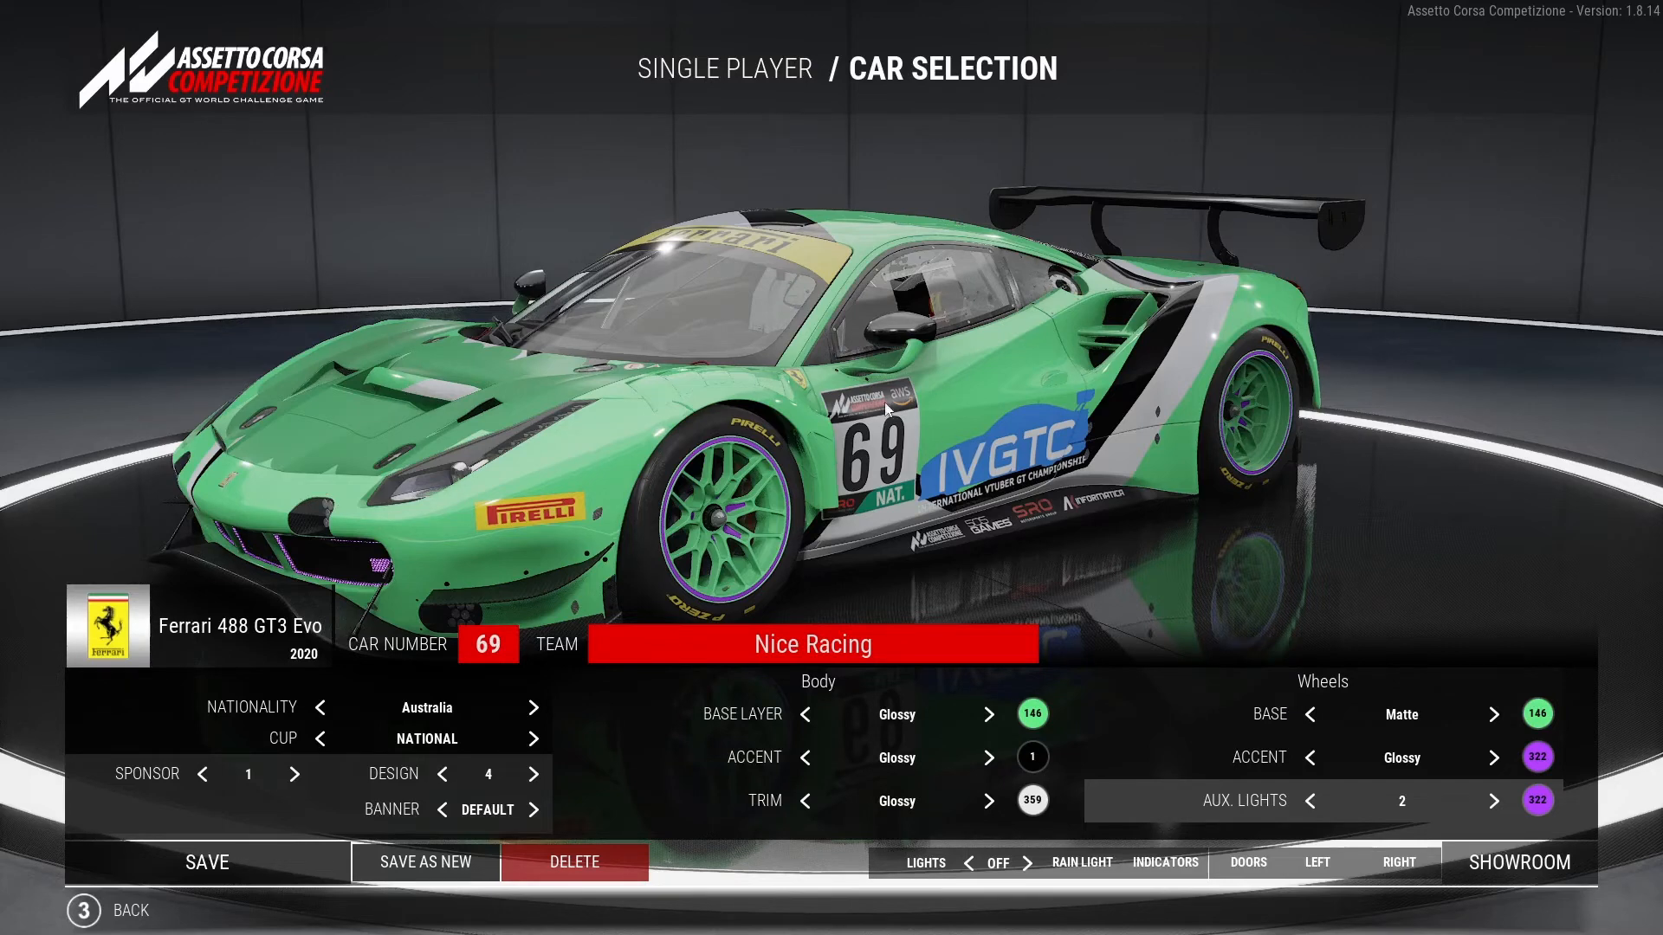
{"action": "left_click_drag", "start_coordinate": [867, 432], "coordinate": [1186, 429]}
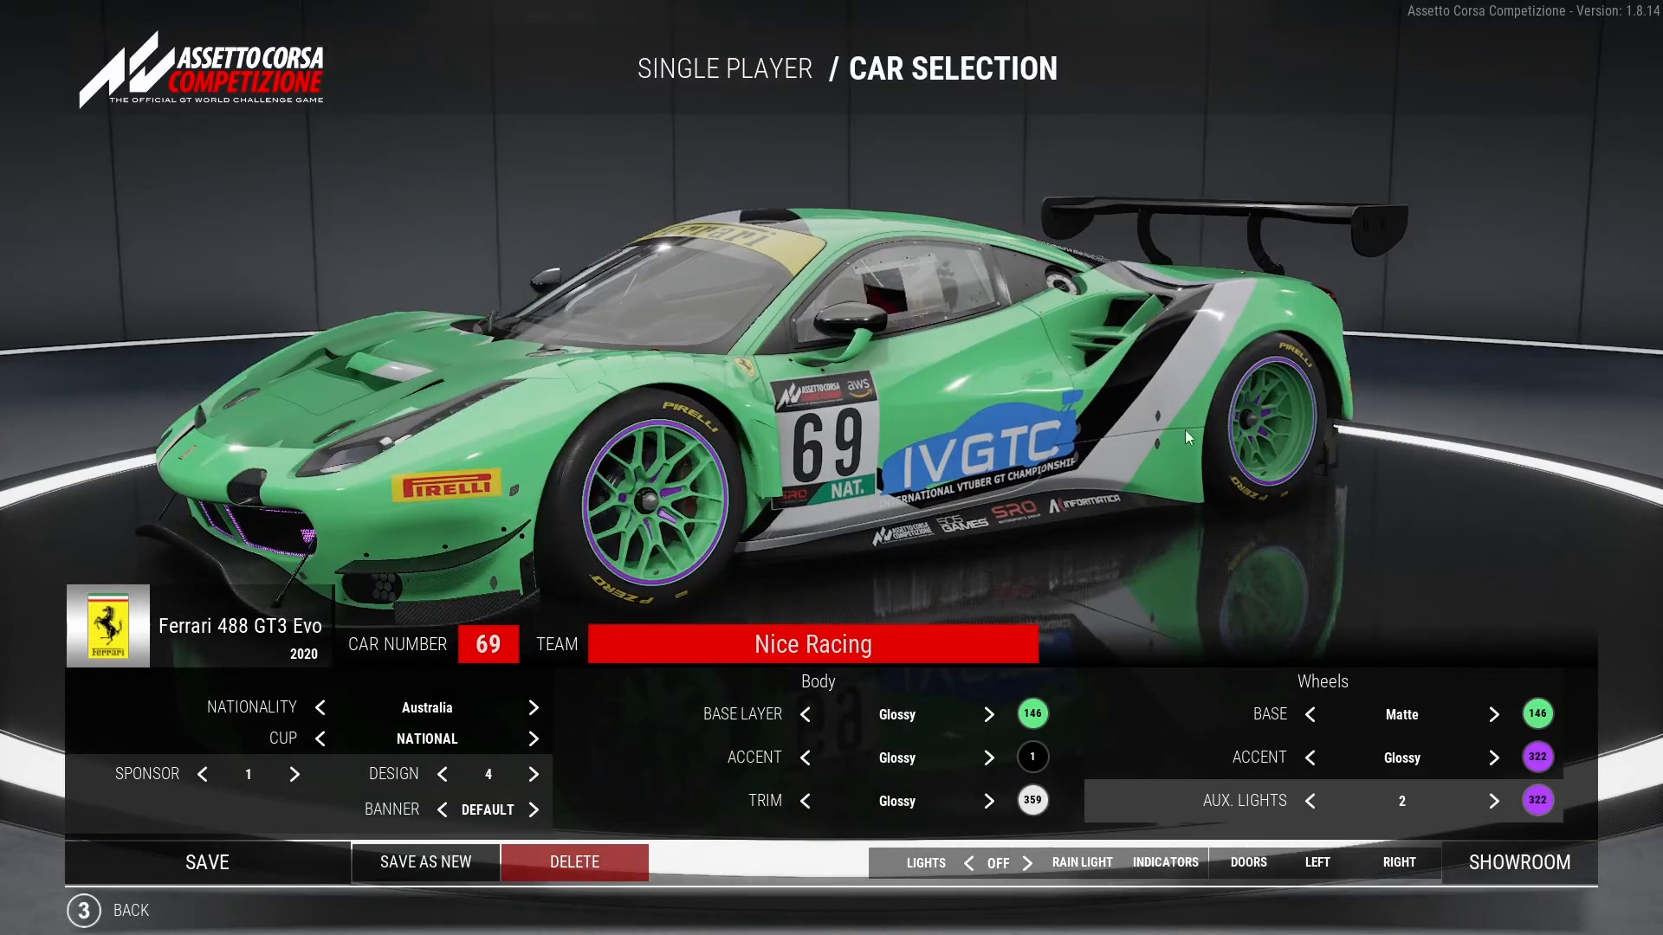
Leave and reopen the Nice Racing Ferrari's customization to reload its livery, and check the bonnet from the front
{"action": "left_click", "coordinate": [131, 905]}
{"action": "left_click", "coordinate": [904, 805]}
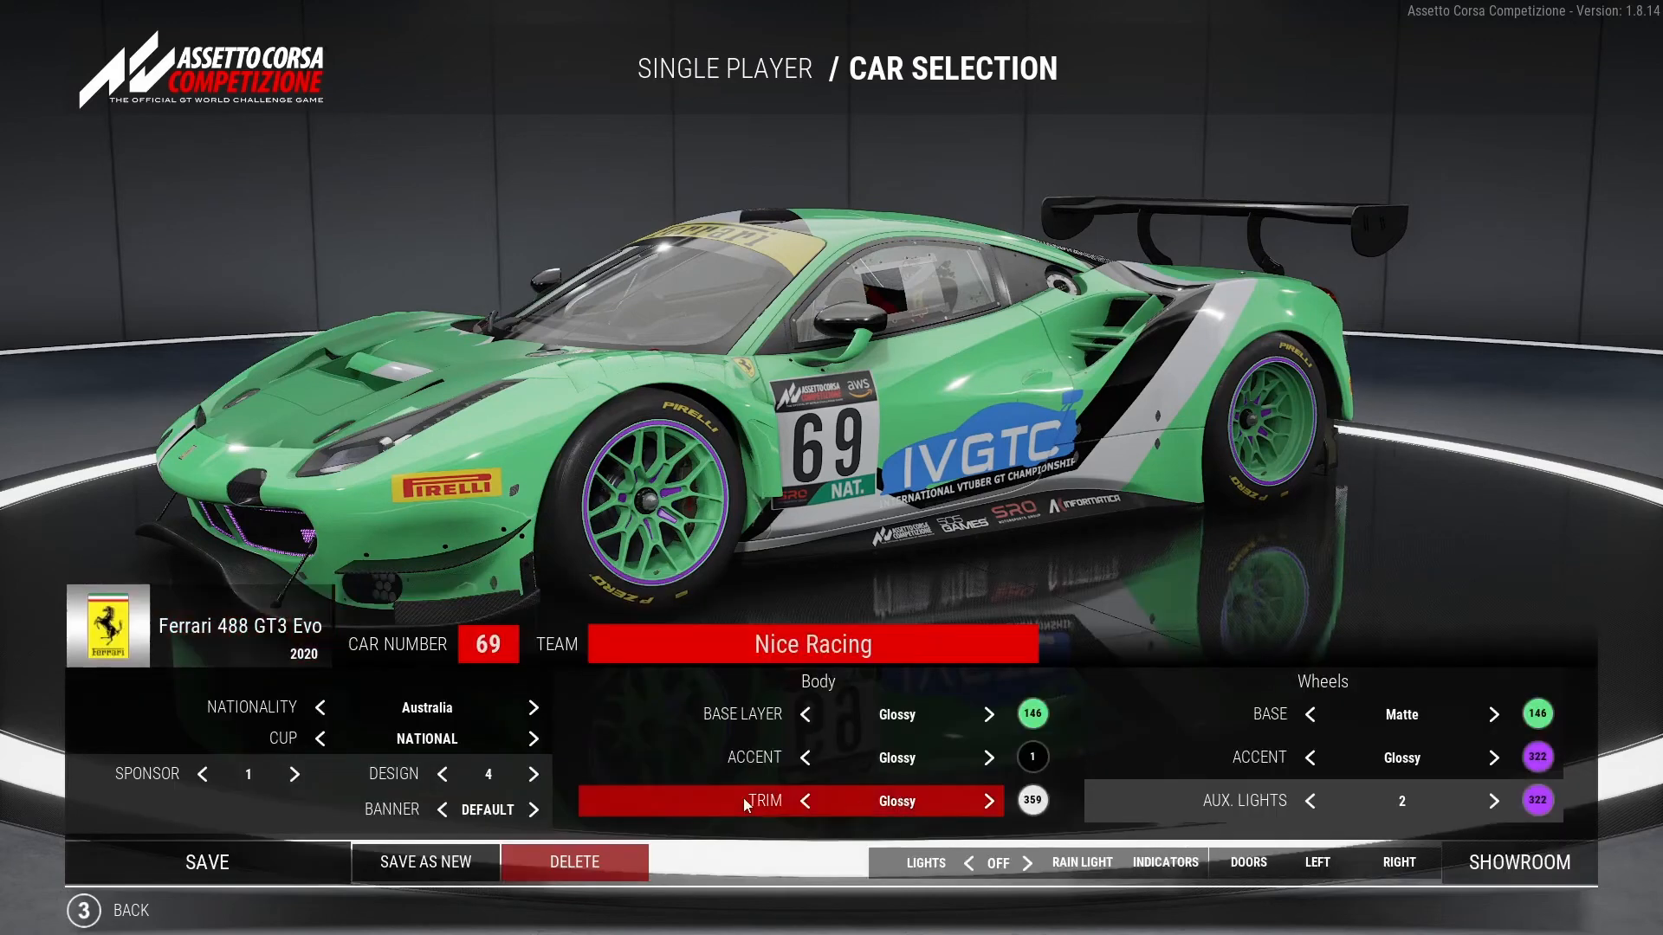
{"action": "left_click", "coordinate": [130, 909]}
{"action": "left_click", "coordinate": [743, 801]}
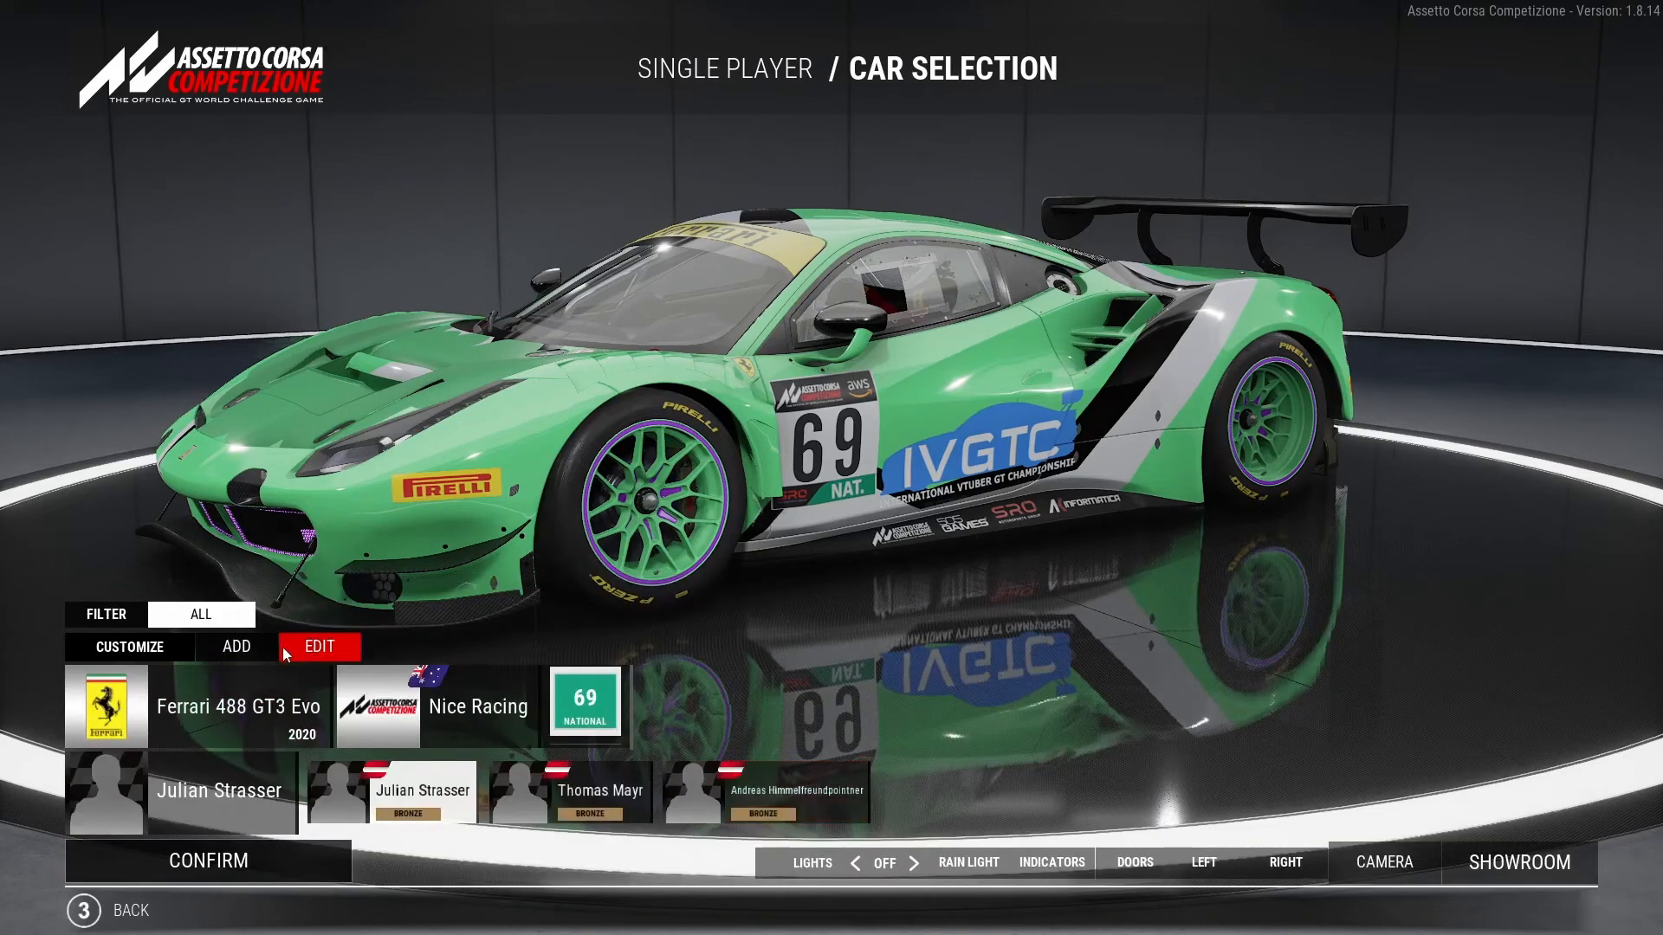
{"action": "left_click", "coordinate": [313, 648]}
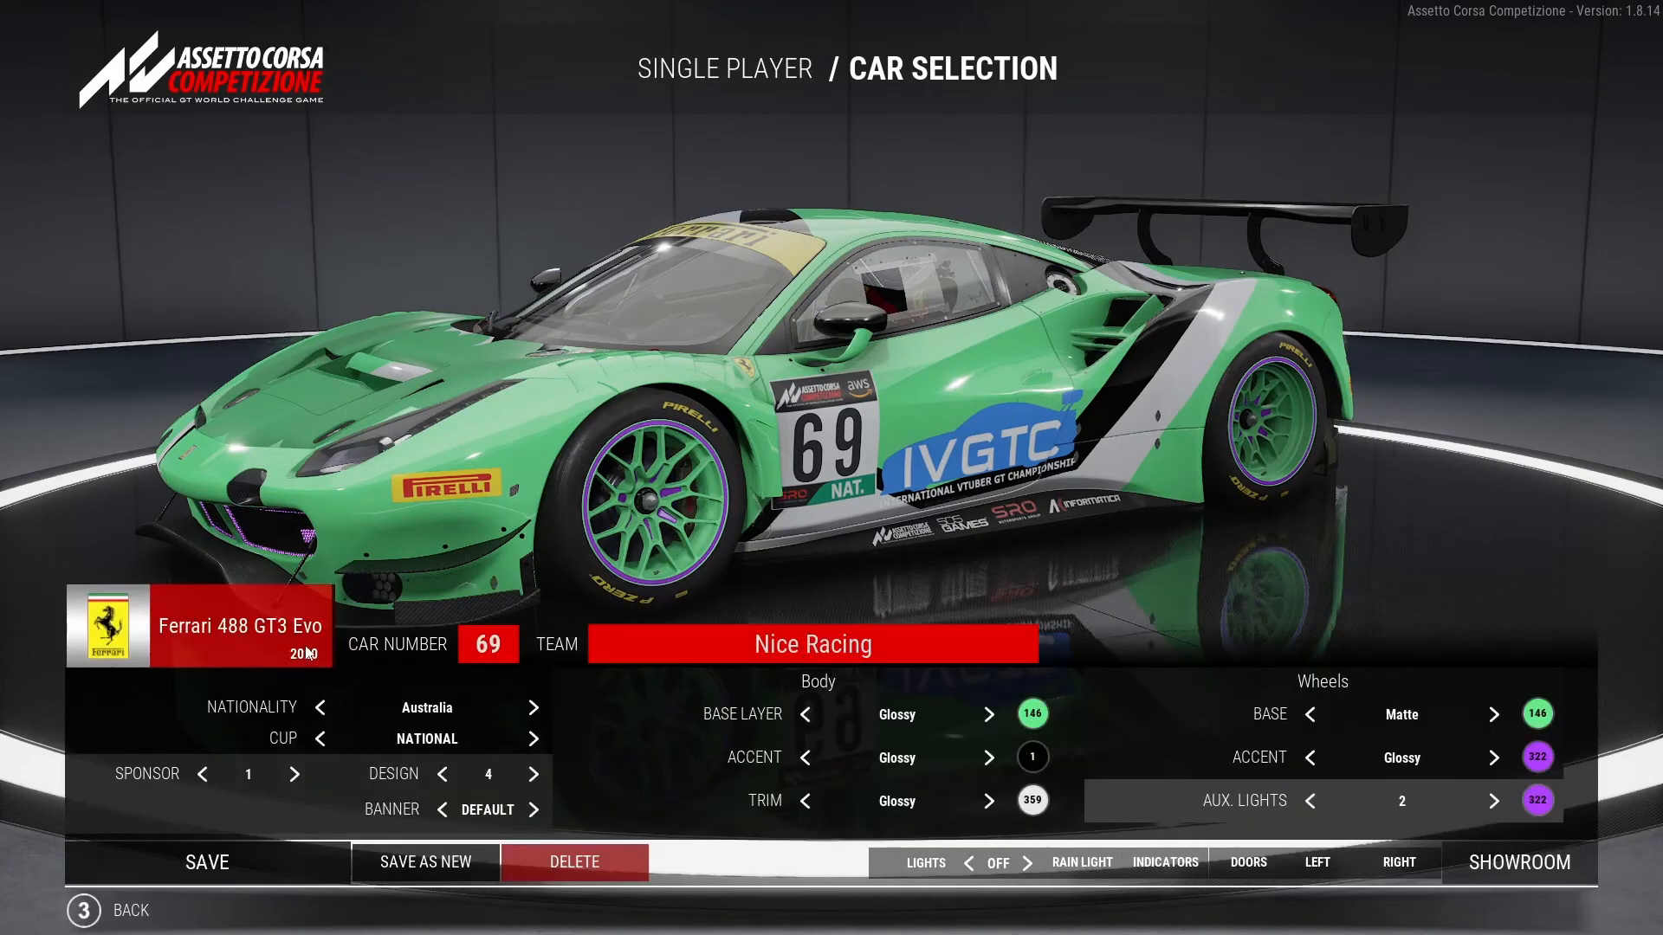
{"action": "left_click", "coordinate": [122, 923]}
{"action": "left_click", "coordinate": [311, 656]}
{"action": "left_click_drag", "start_coordinate": [960, 393], "coordinate": [1183, 424]}
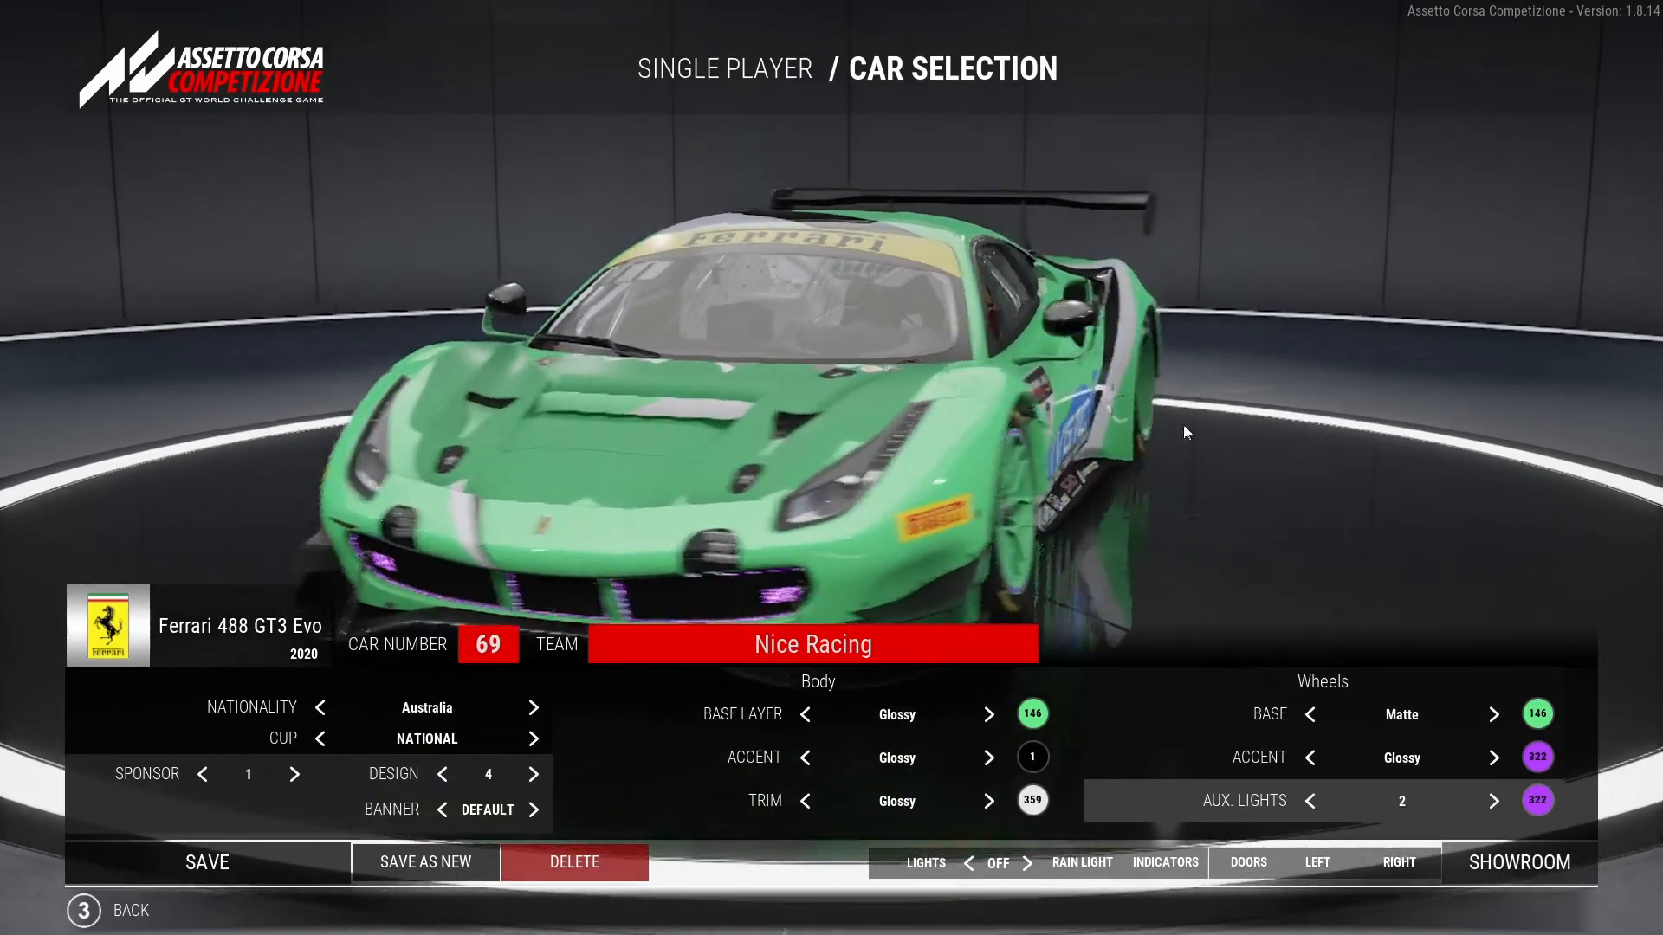